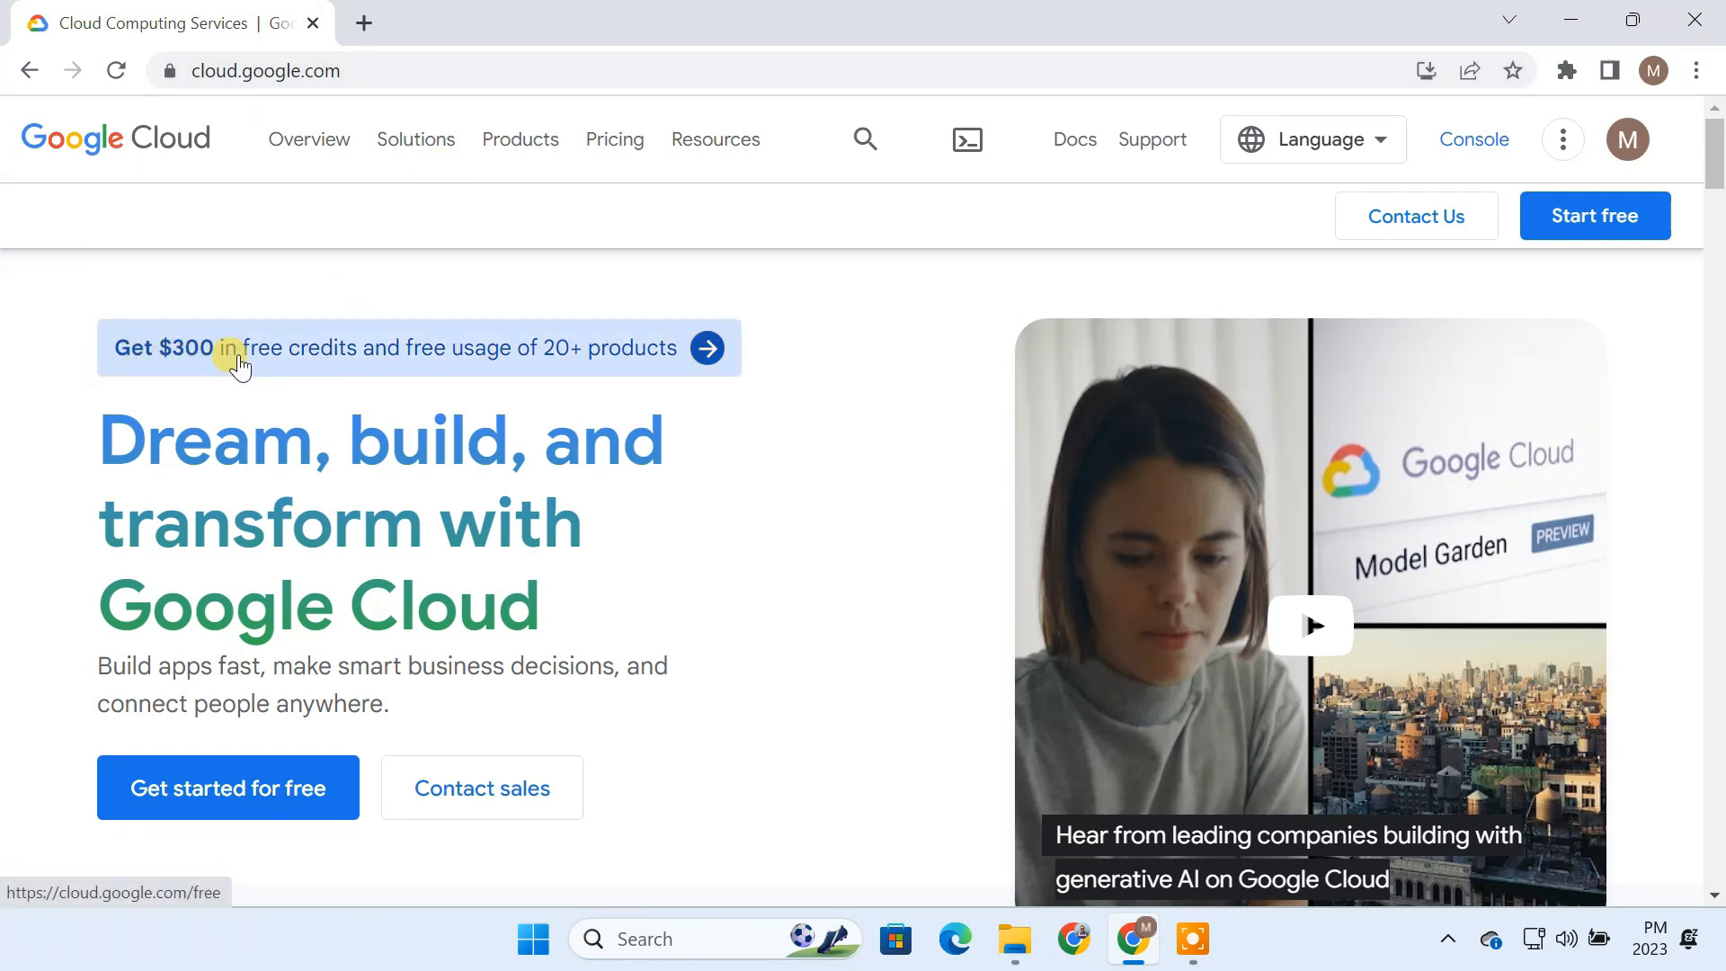
Step: Open the Google Cloud free trial sign-up form and check the signed-in account
{"action": "left_click", "coordinate": [382, 351]}
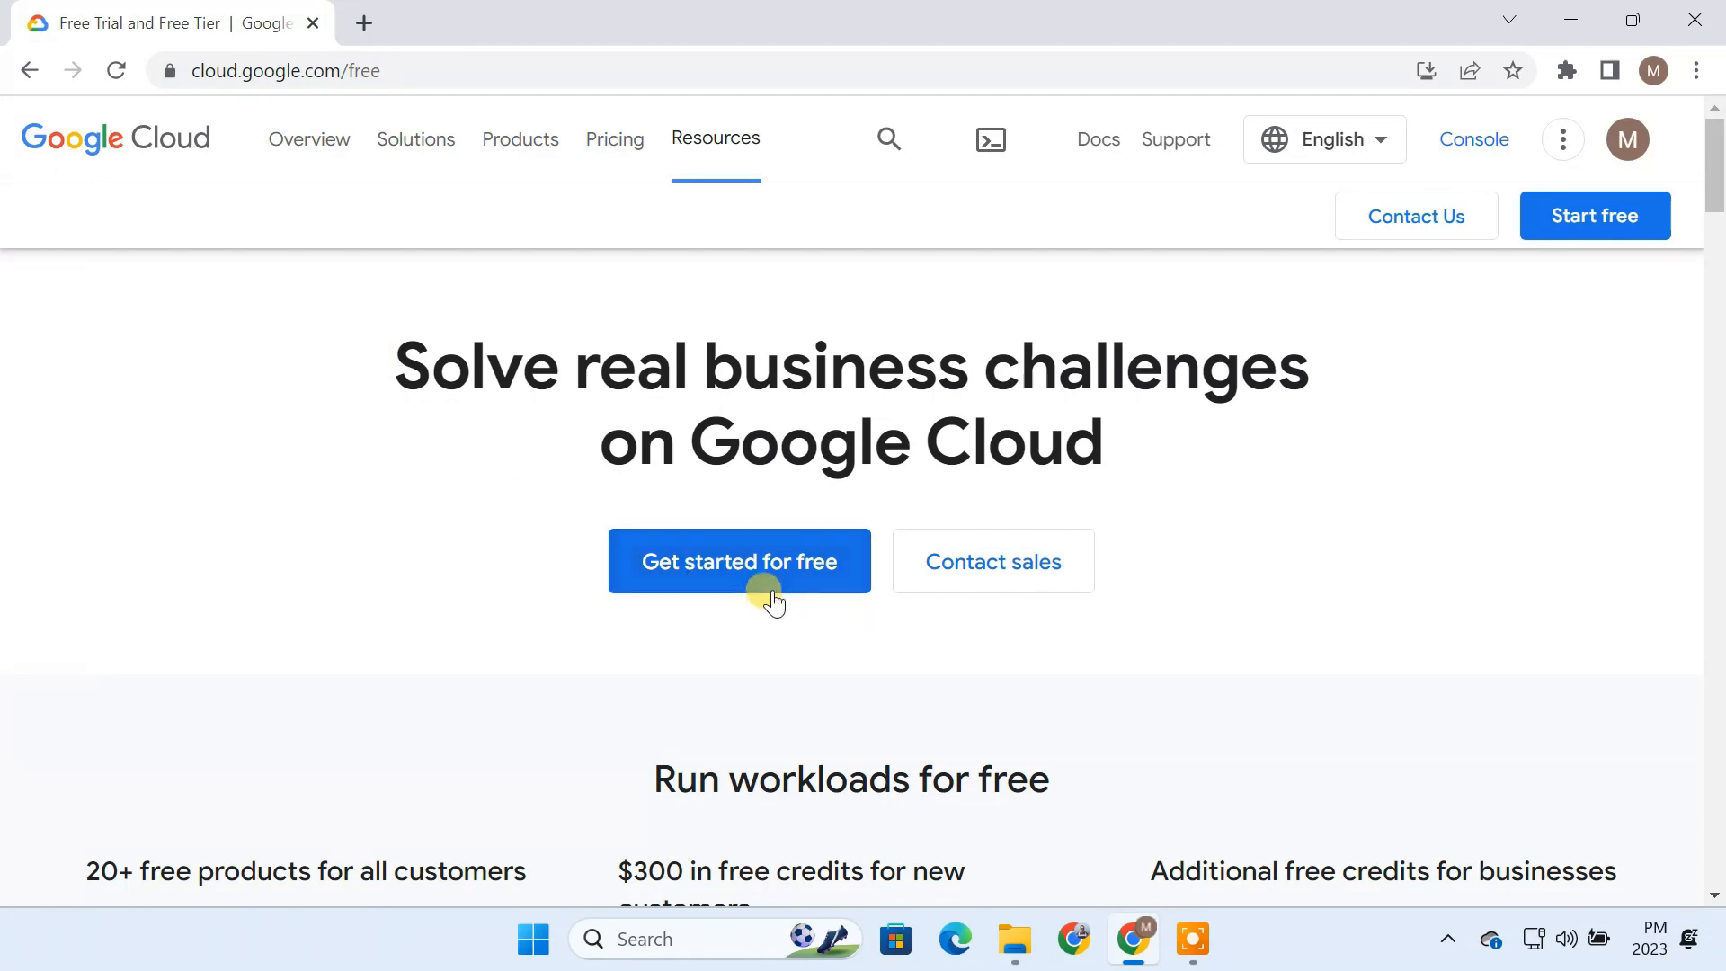
{"action": "left_click", "coordinate": [771, 582]}
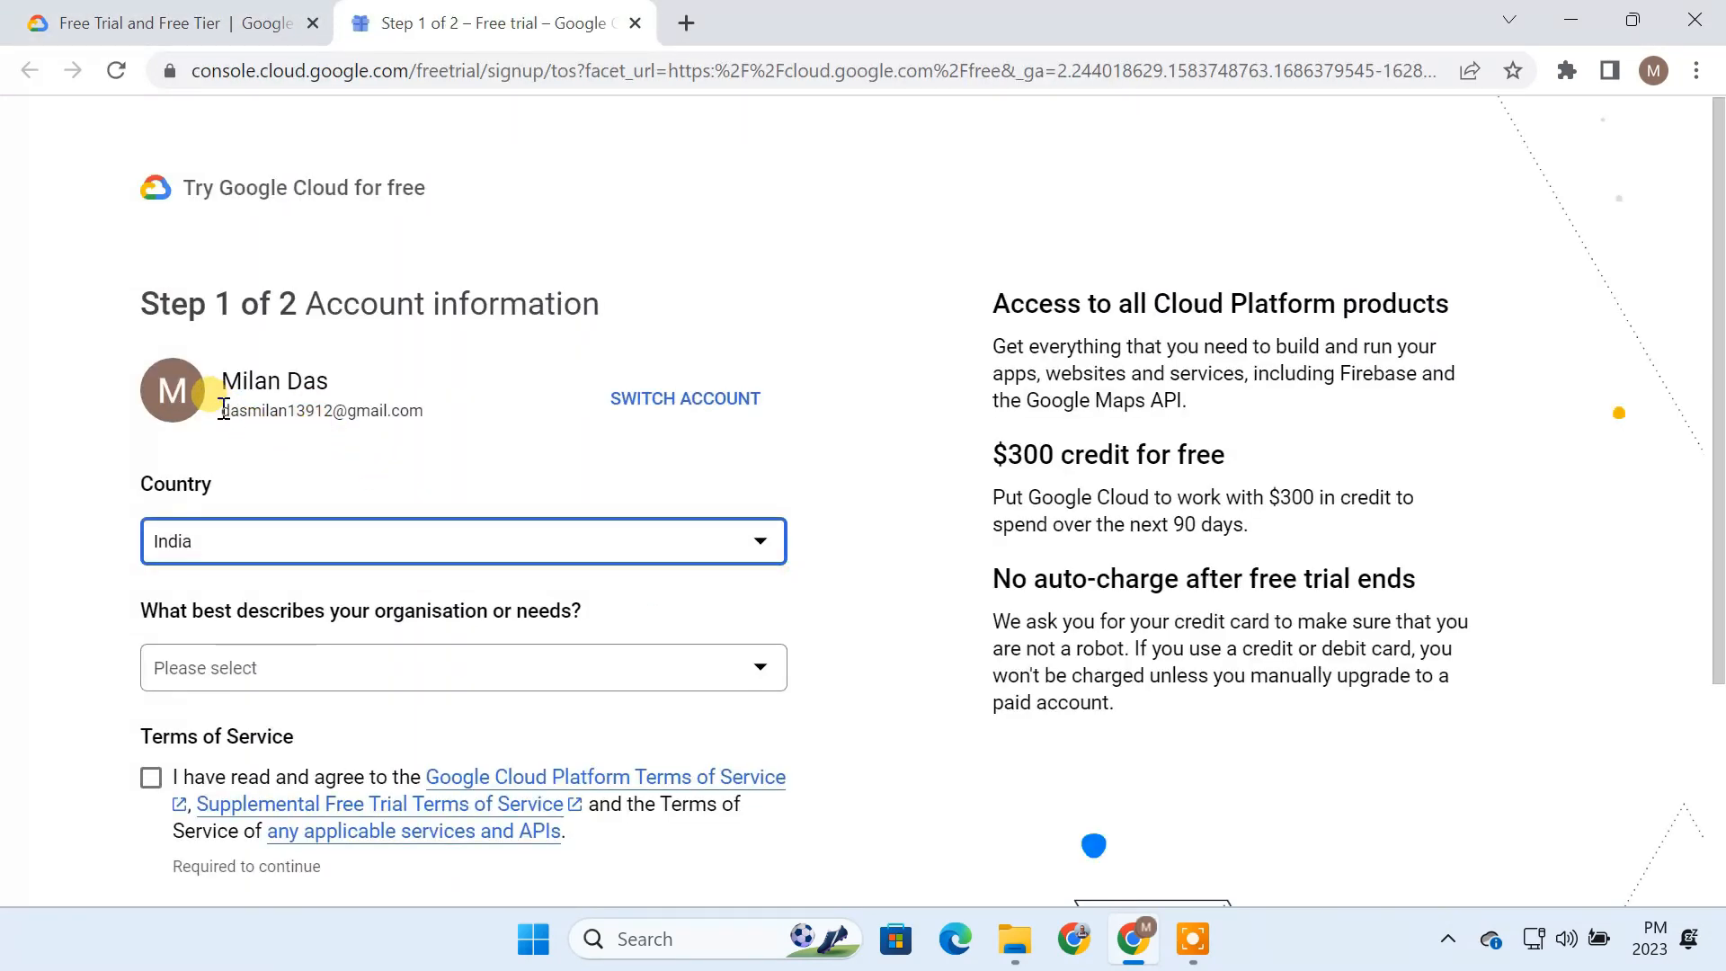
{"action": "left_click_drag", "start_coordinate": [219, 411], "coordinate": [473, 412]}
Step: Submit the account information with Other as the organisation or needs and the Terms of Service accepted
{"action": "left_click", "coordinate": [251, 663]}
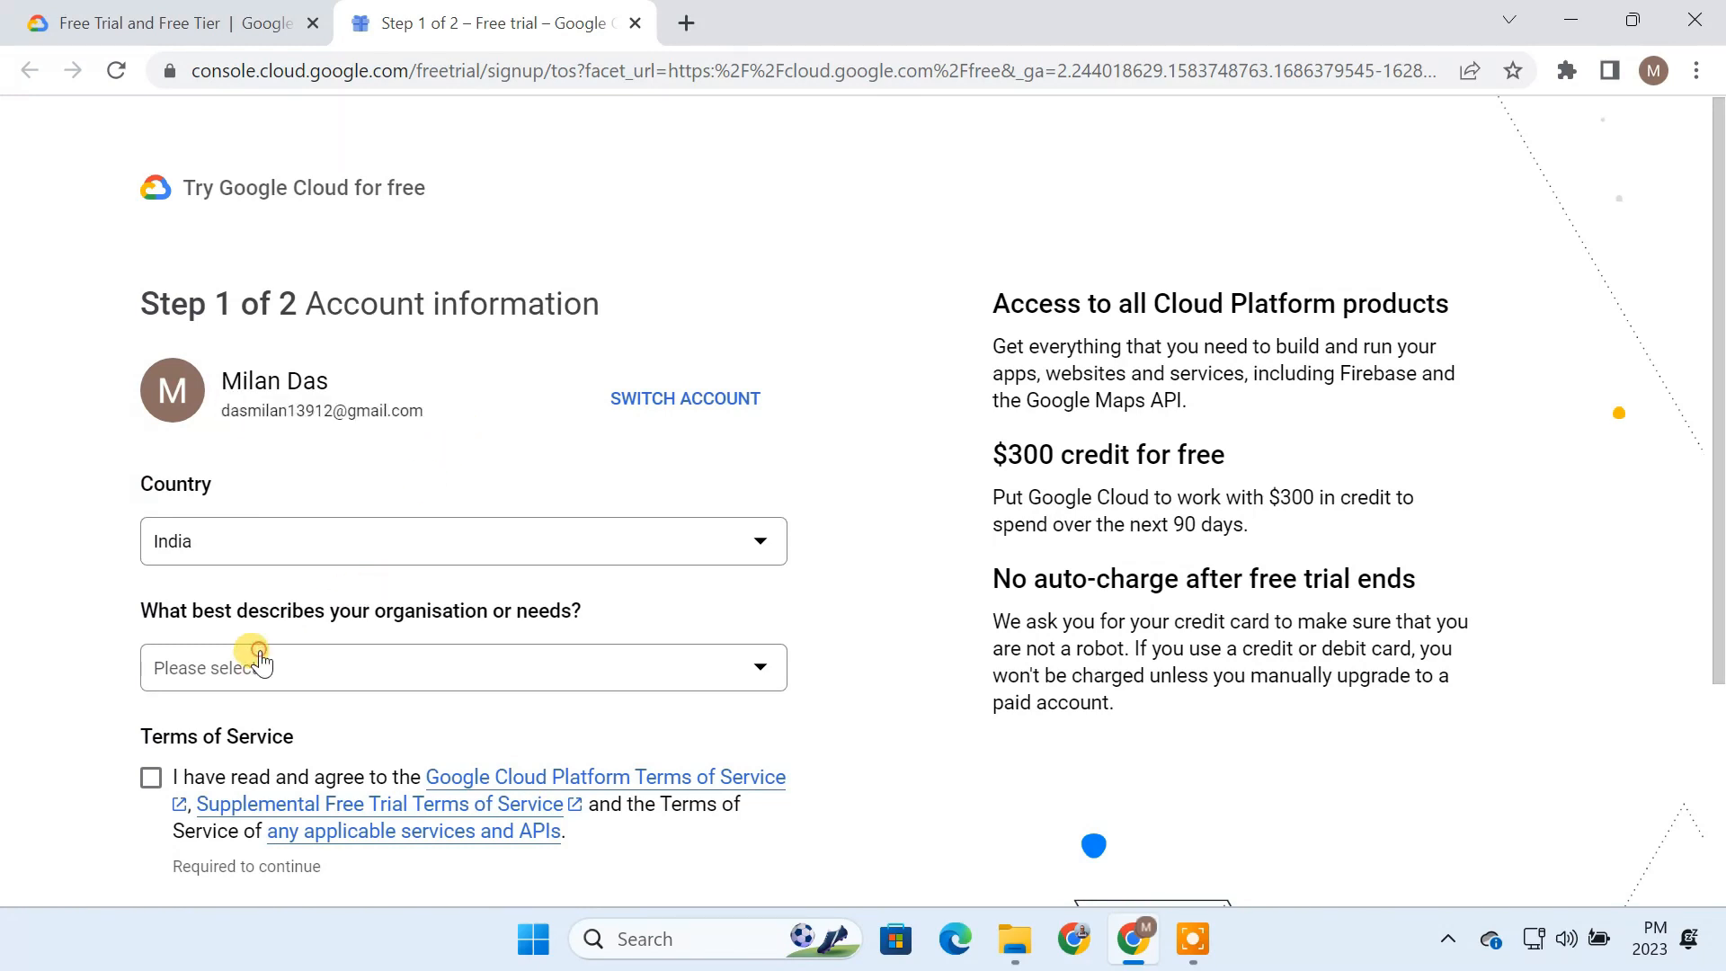
{"action": "left_click", "coordinate": [245, 670]}
{"action": "scroll", "coordinate": [241, 676], "scroll_direction": "down", "scroll_amount": 2}
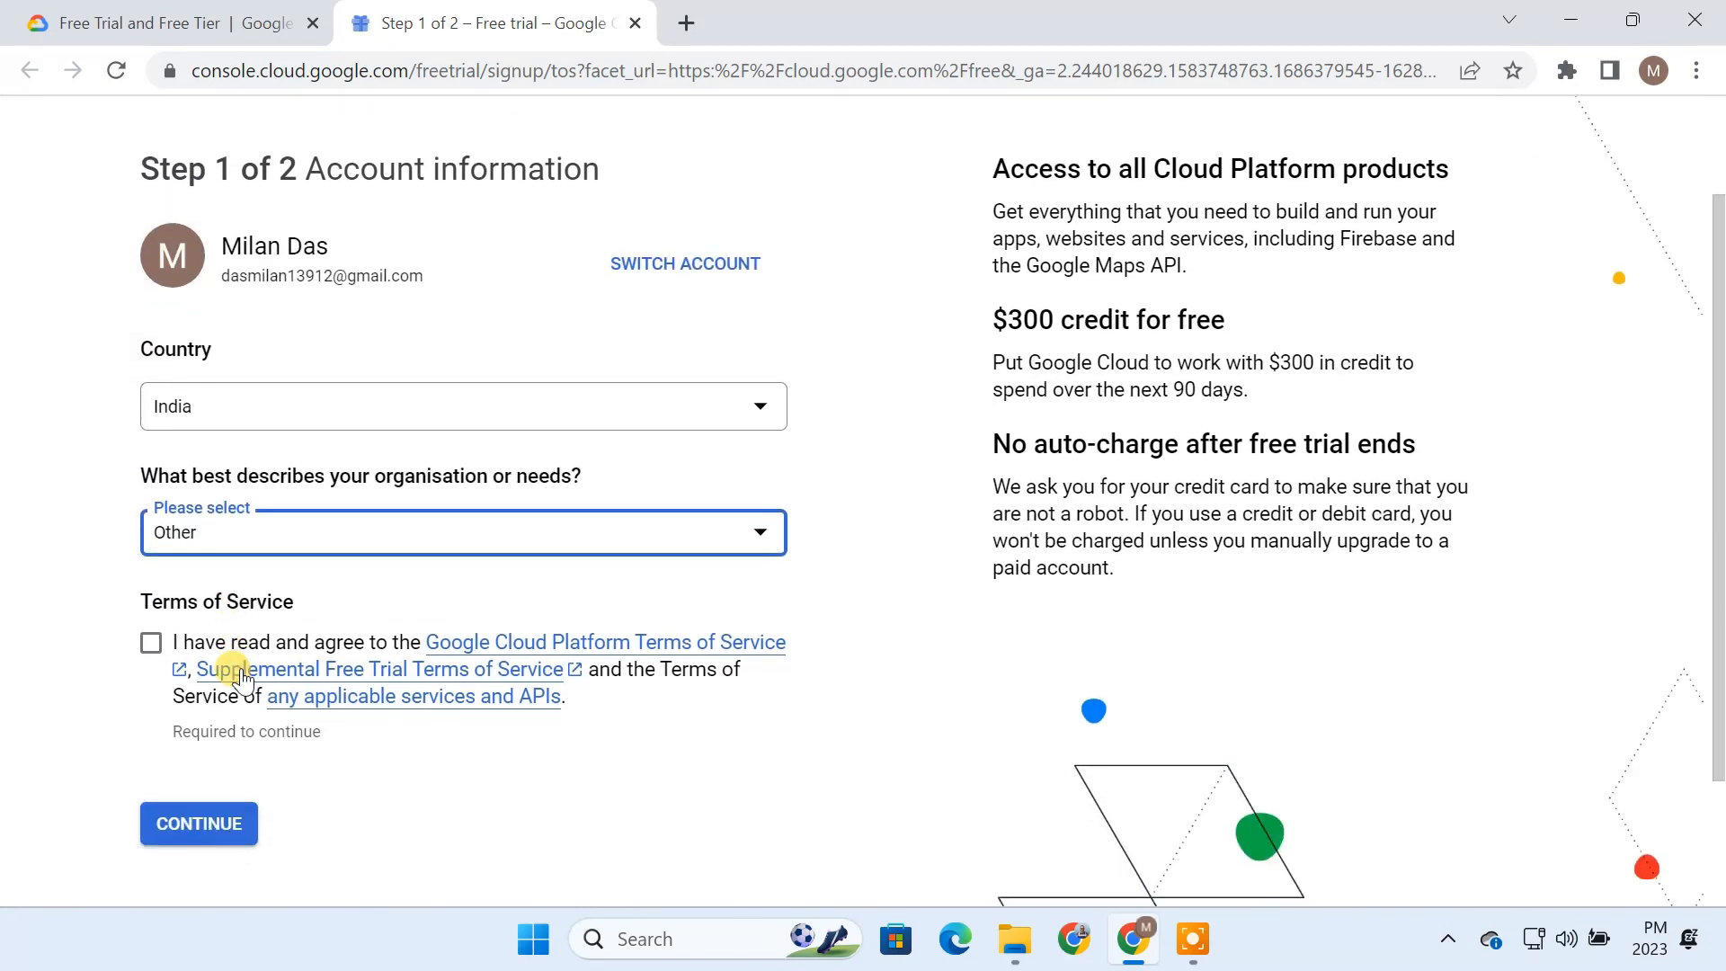
{"action": "left_click", "coordinate": [150, 642]}
{"action": "left_click", "coordinate": [186, 827]}
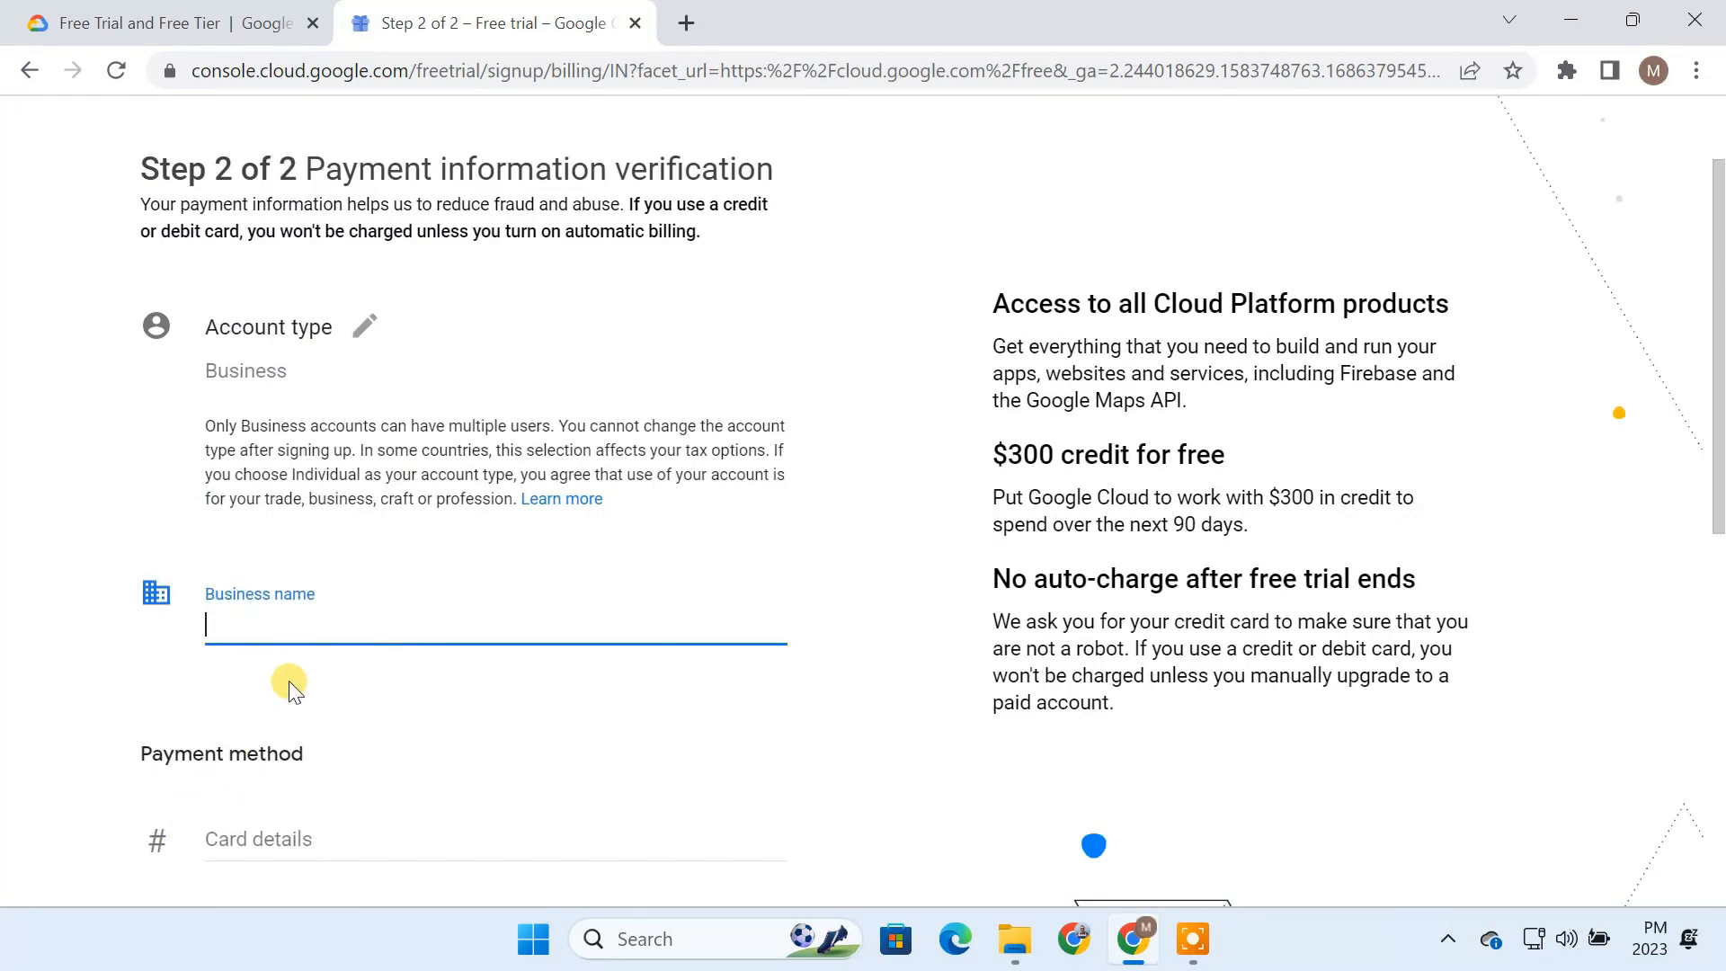
Step: Enter the business name and the payment card number and details, and start the free trial
{"action": "scroll", "coordinate": [292, 638], "scroll_direction": "down", "scroll_amount": 5}
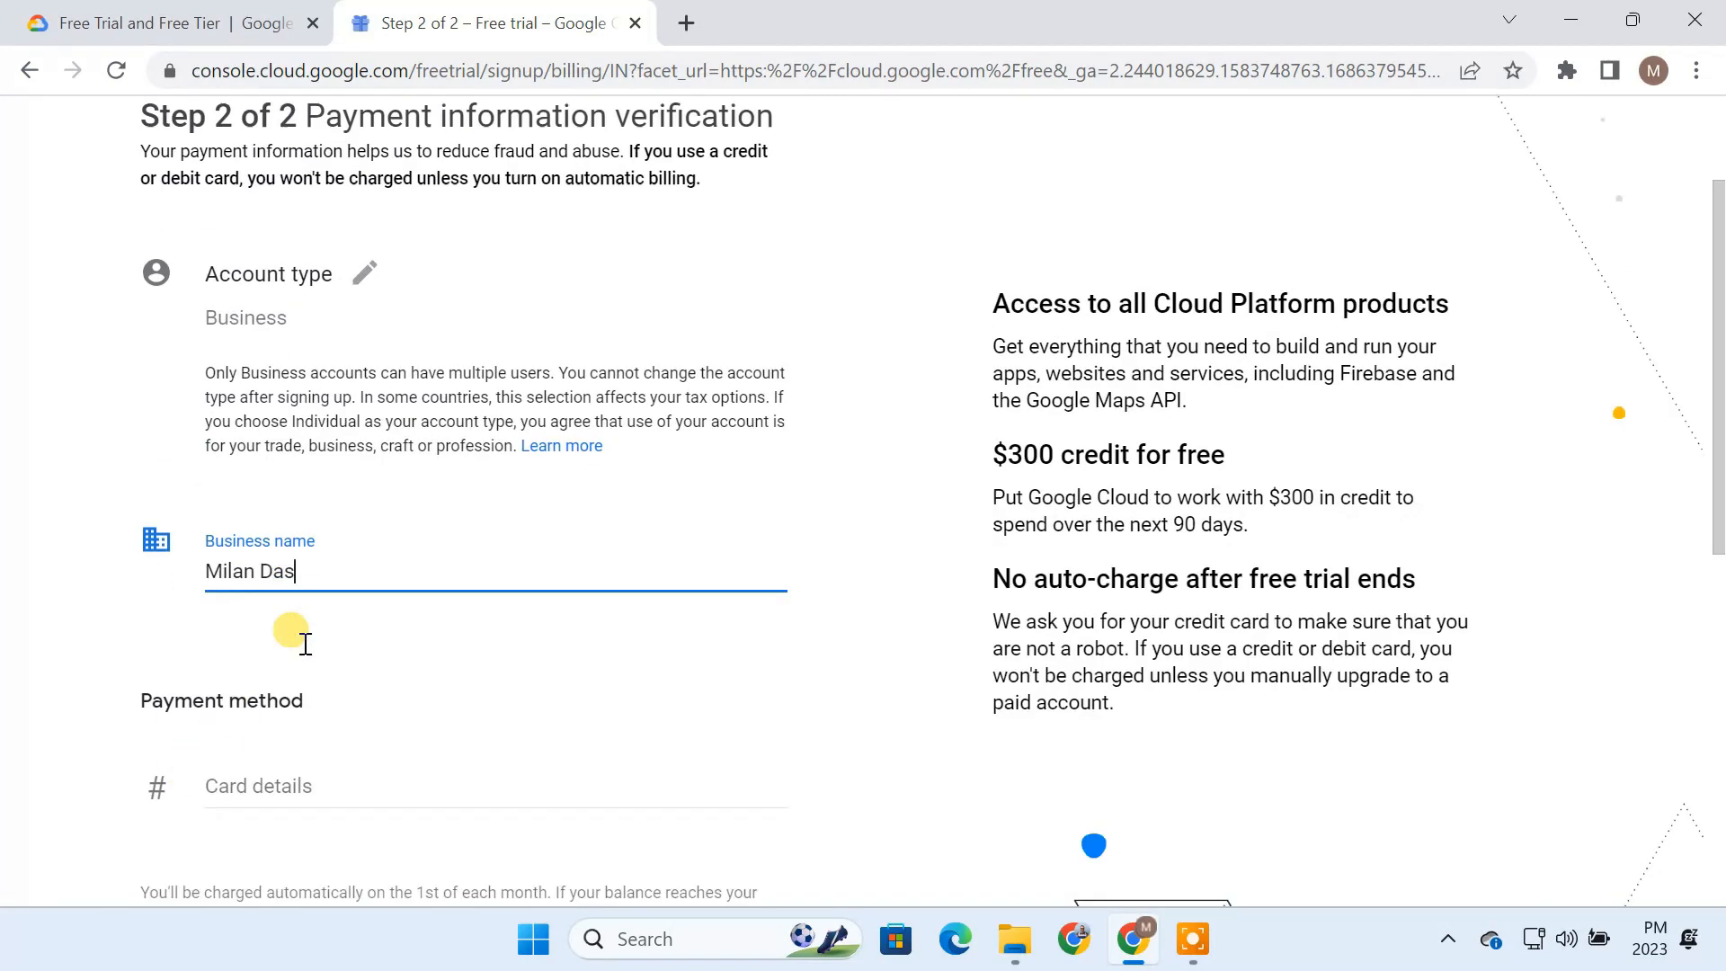
{"action": "left_click", "coordinate": [288, 450]}
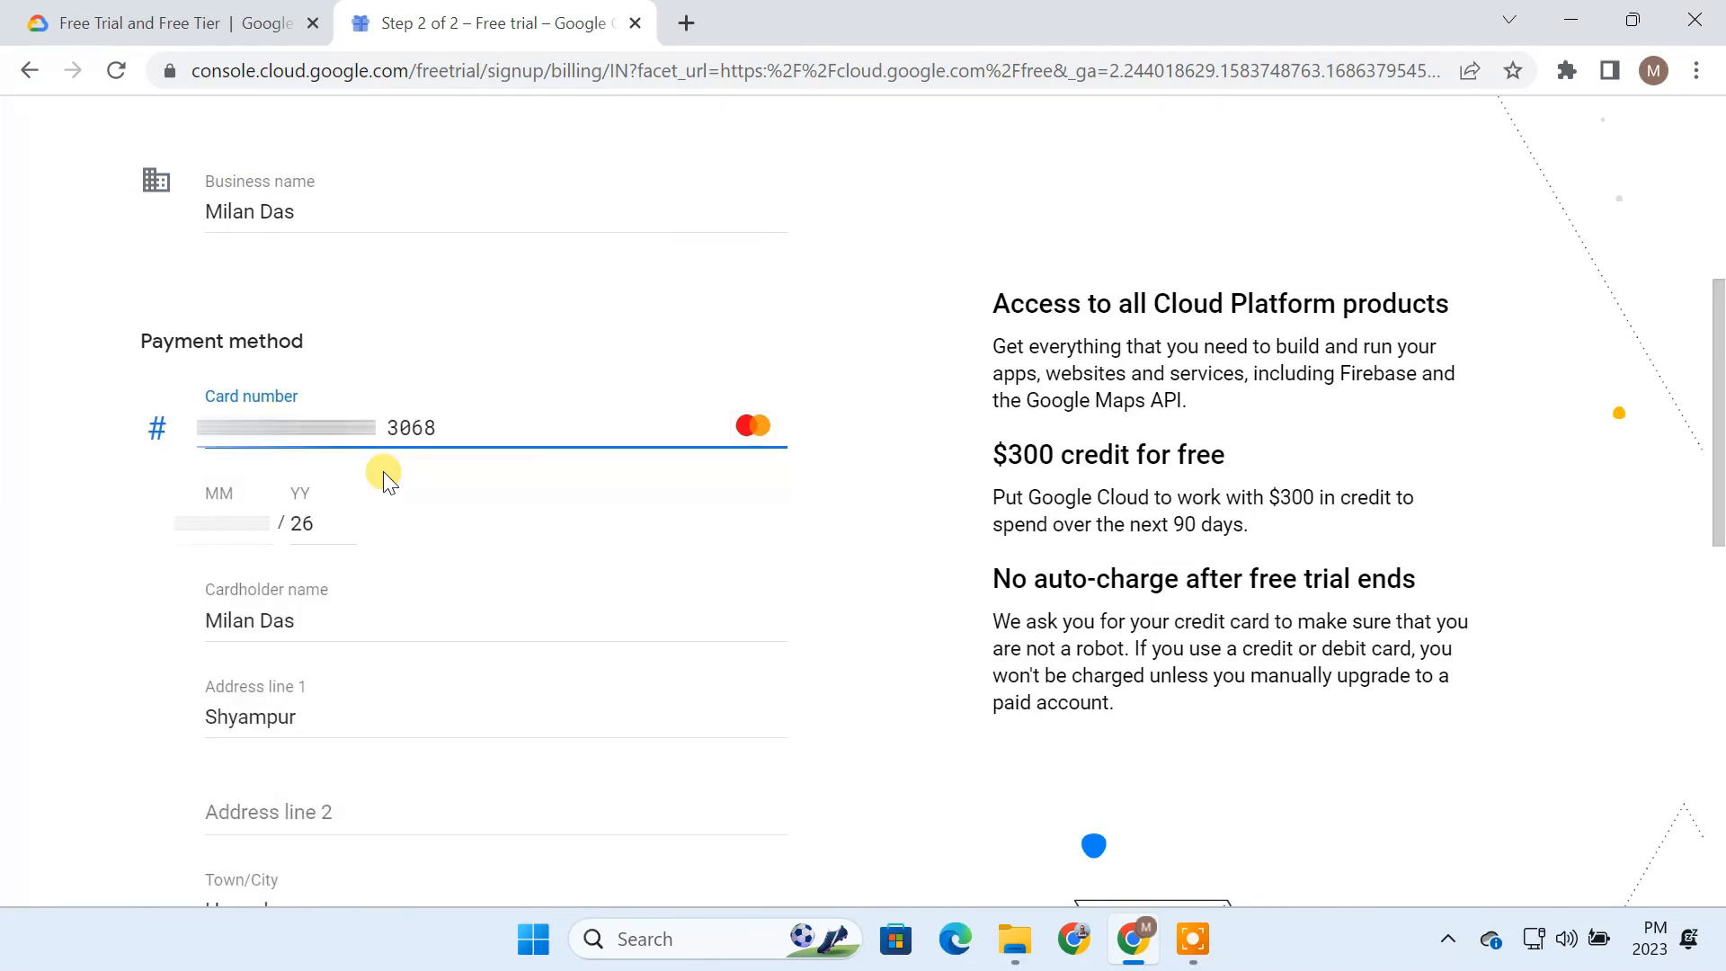
{"action": "scroll", "coordinate": [384, 481], "scroll_direction": "down", "scroll_amount": 5}
{"action": "scroll", "coordinate": [385, 481], "scroll_direction": "down", "scroll_amount": 5}
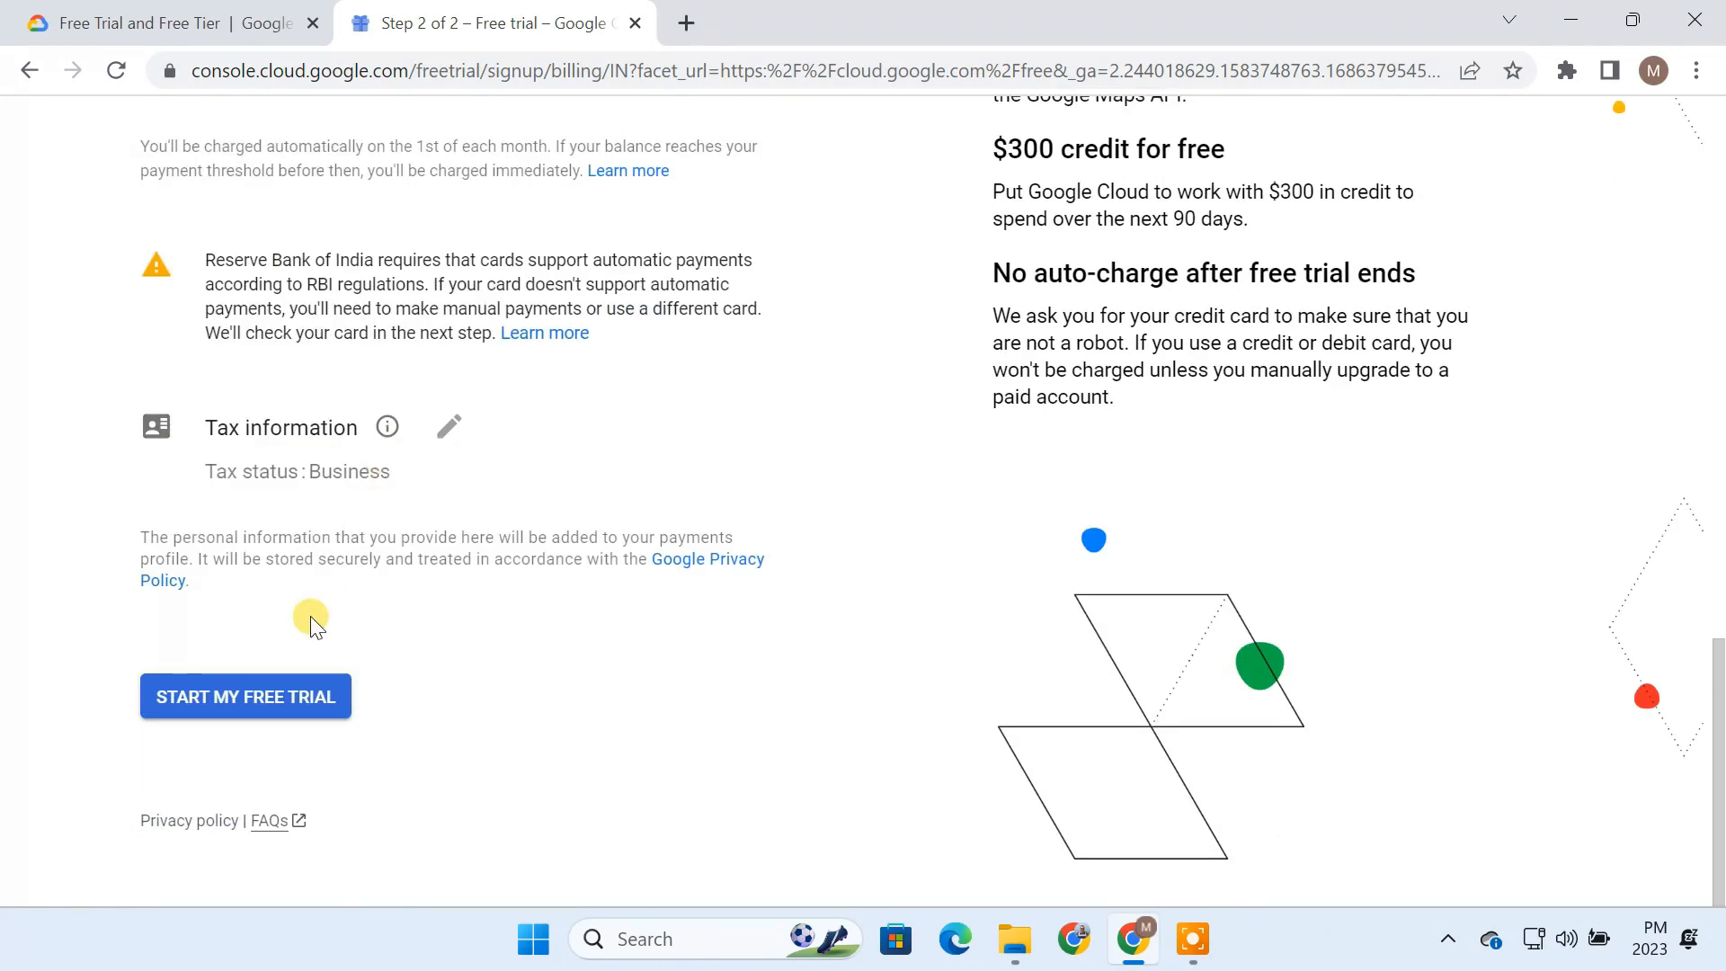
{"action": "left_click", "coordinate": [256, 710]}
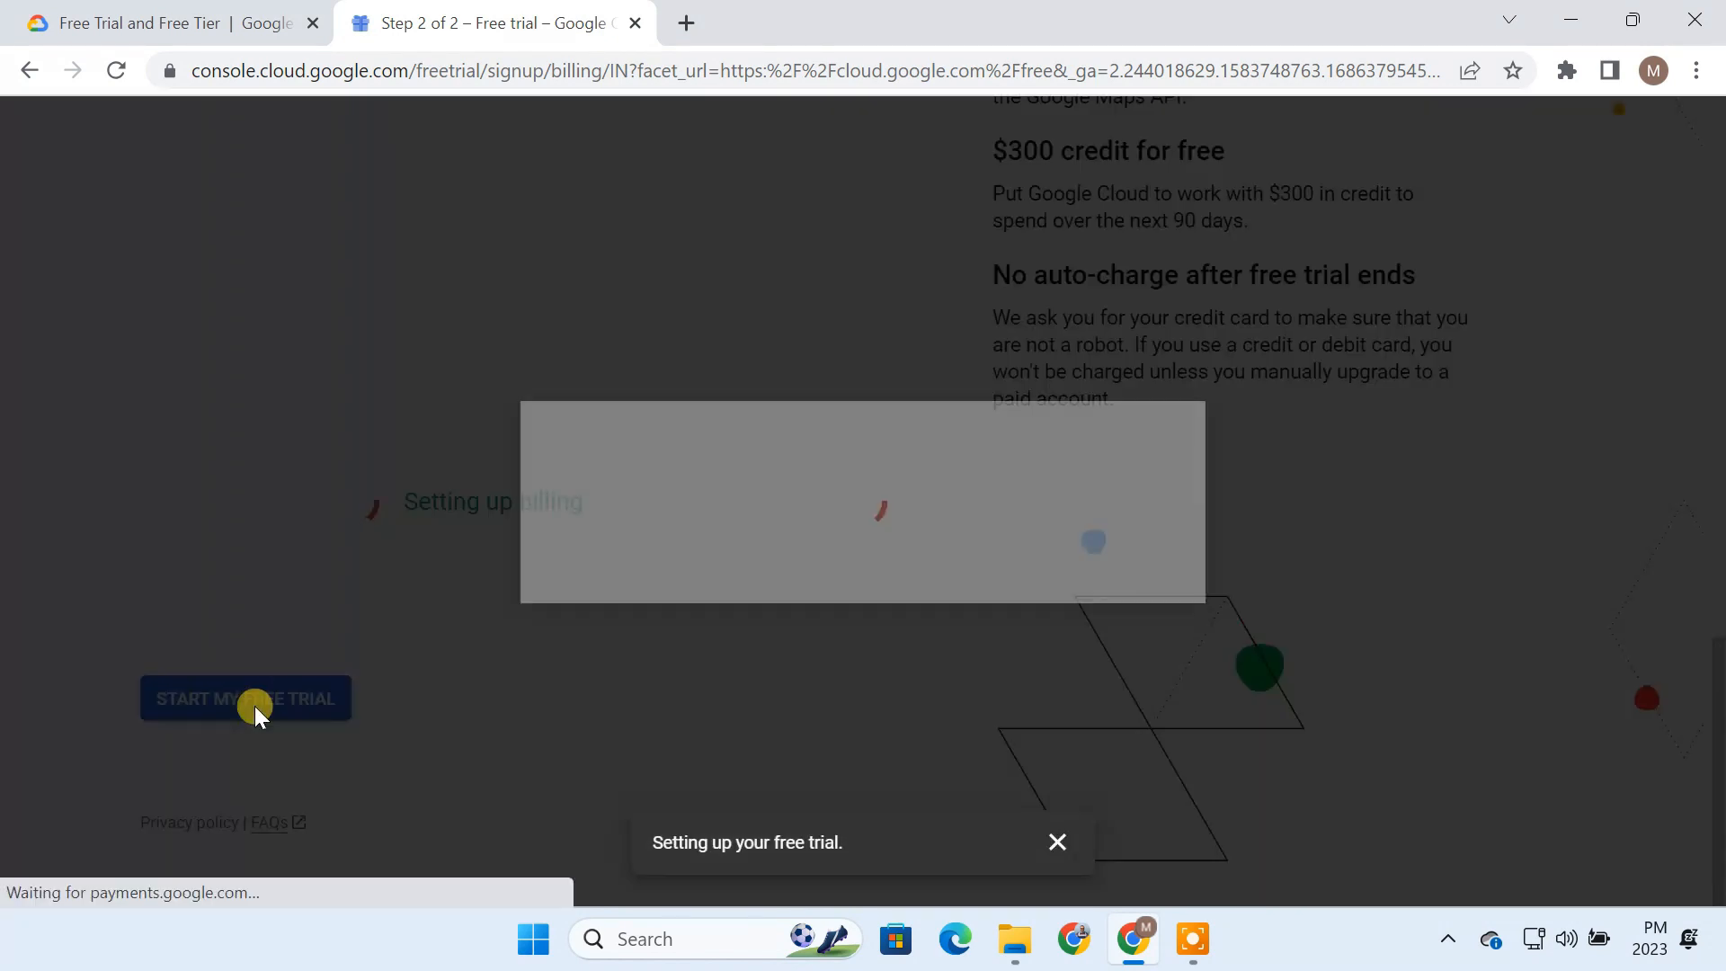
Step: Verify the card with its security code and confirm the bank transaction with the one-time password
{"action": "type", "text": "***"}
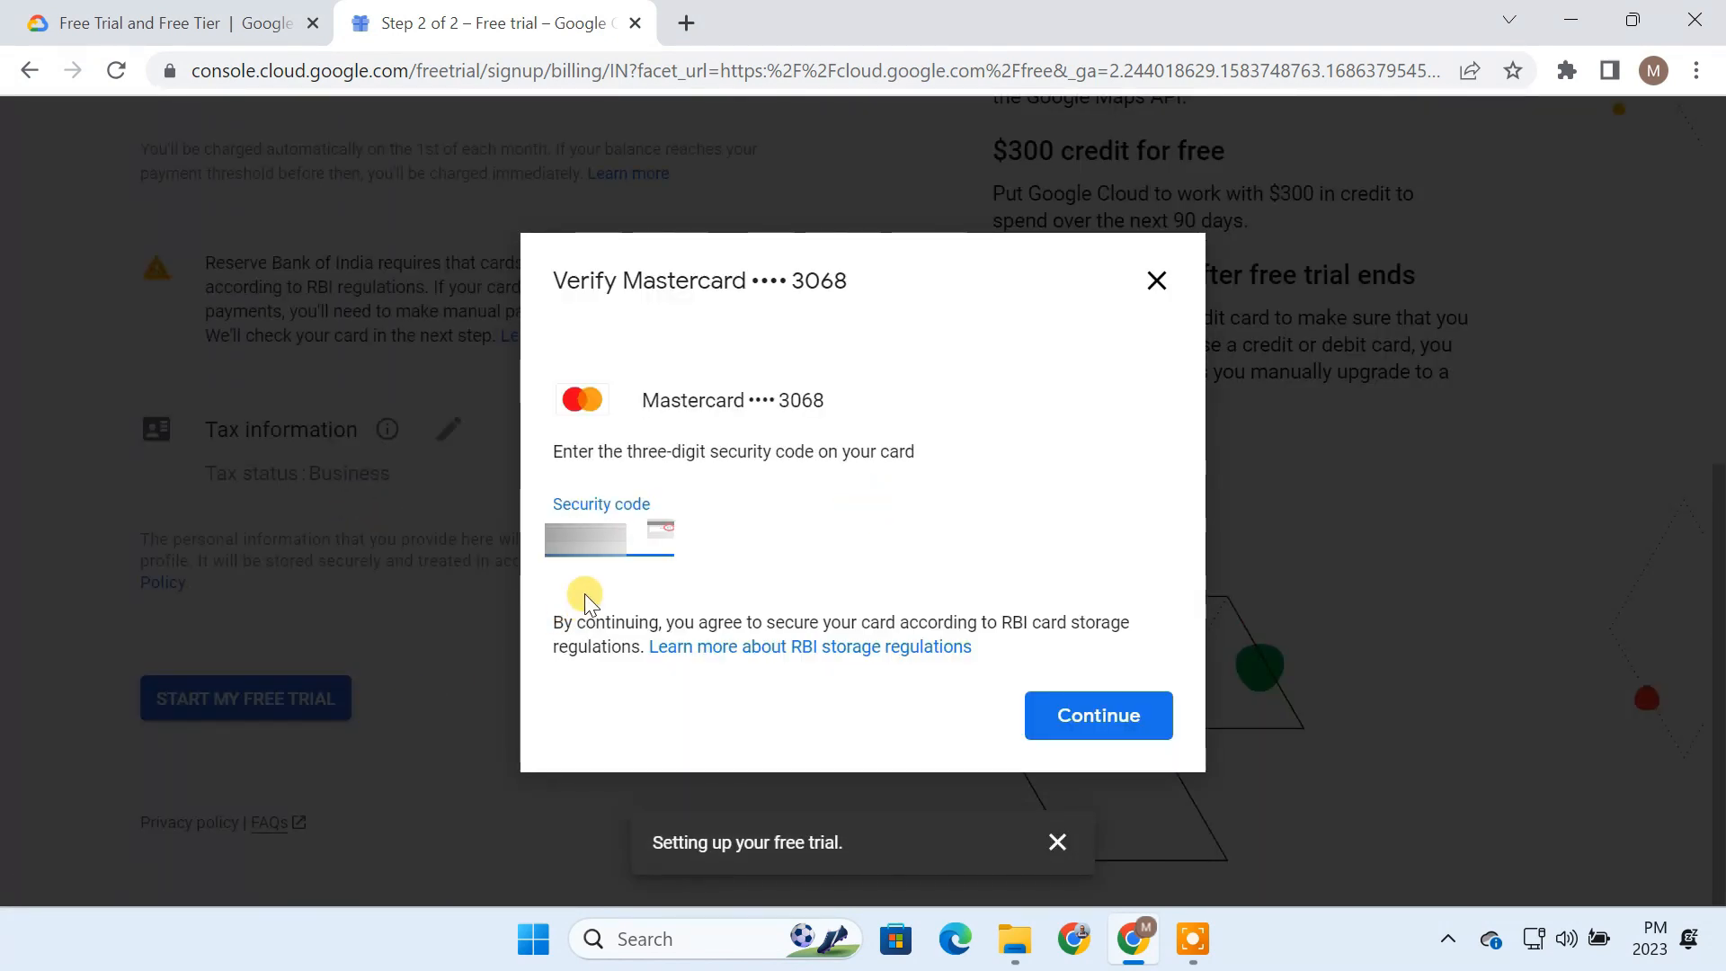
{"action": "left_click", "coordinate": [1095, 717]}
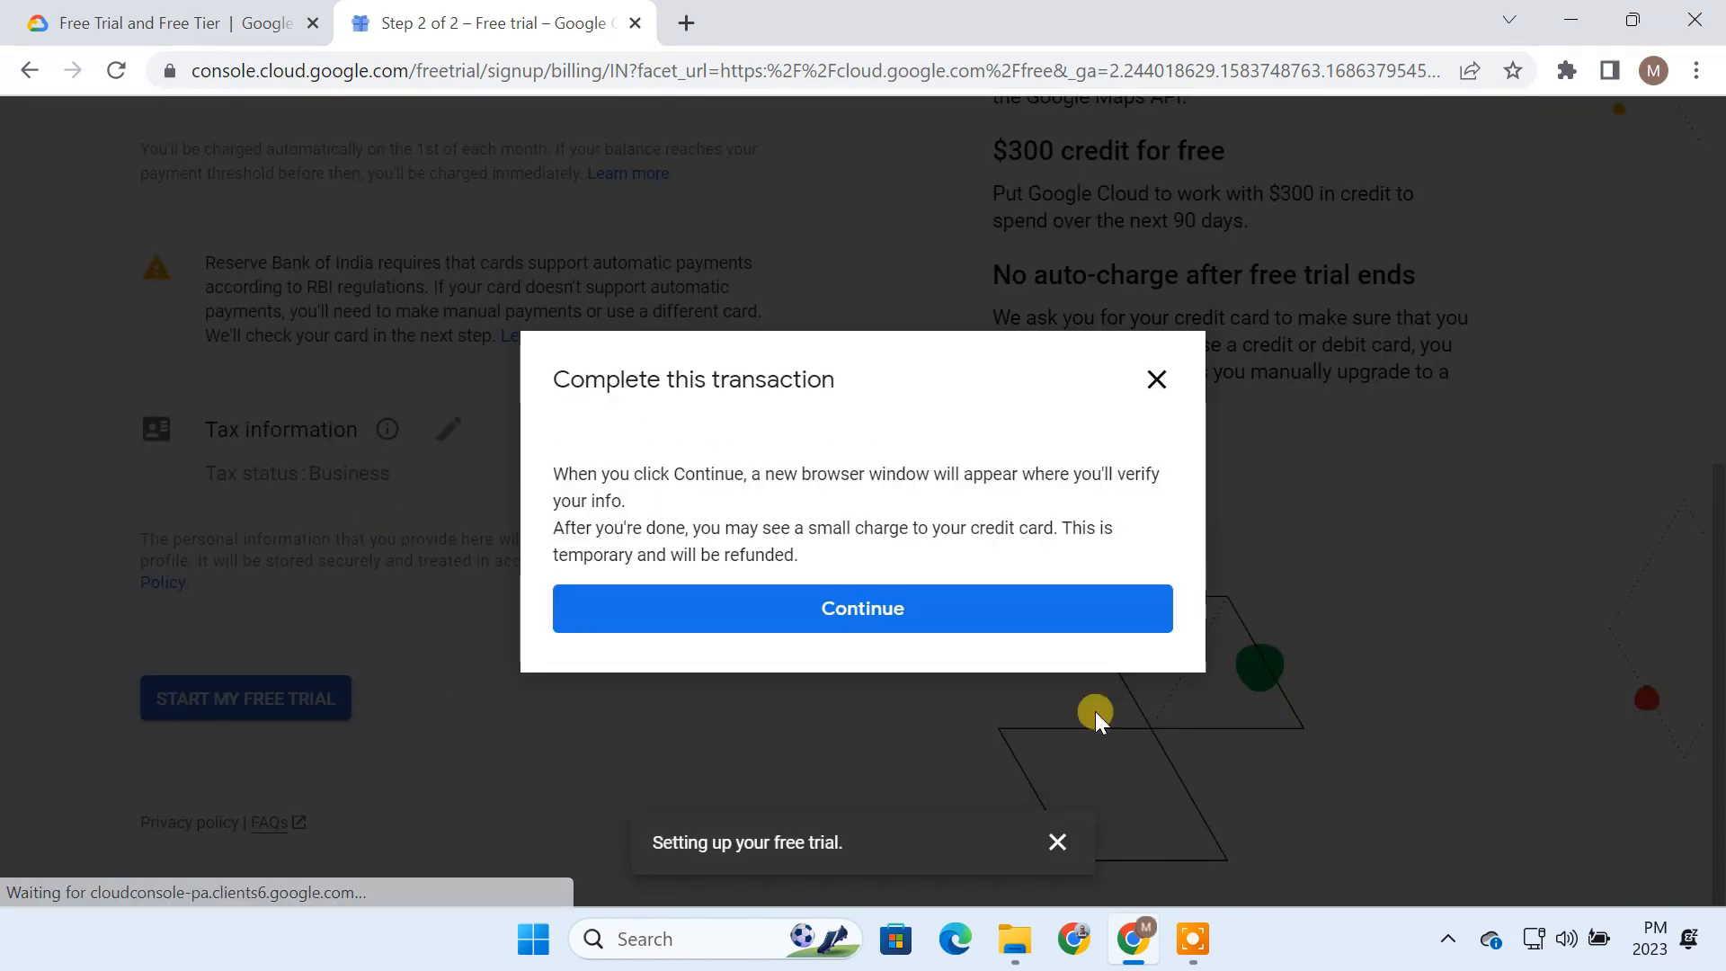
{"action": "left_click", "coordinate": [916, 609]}
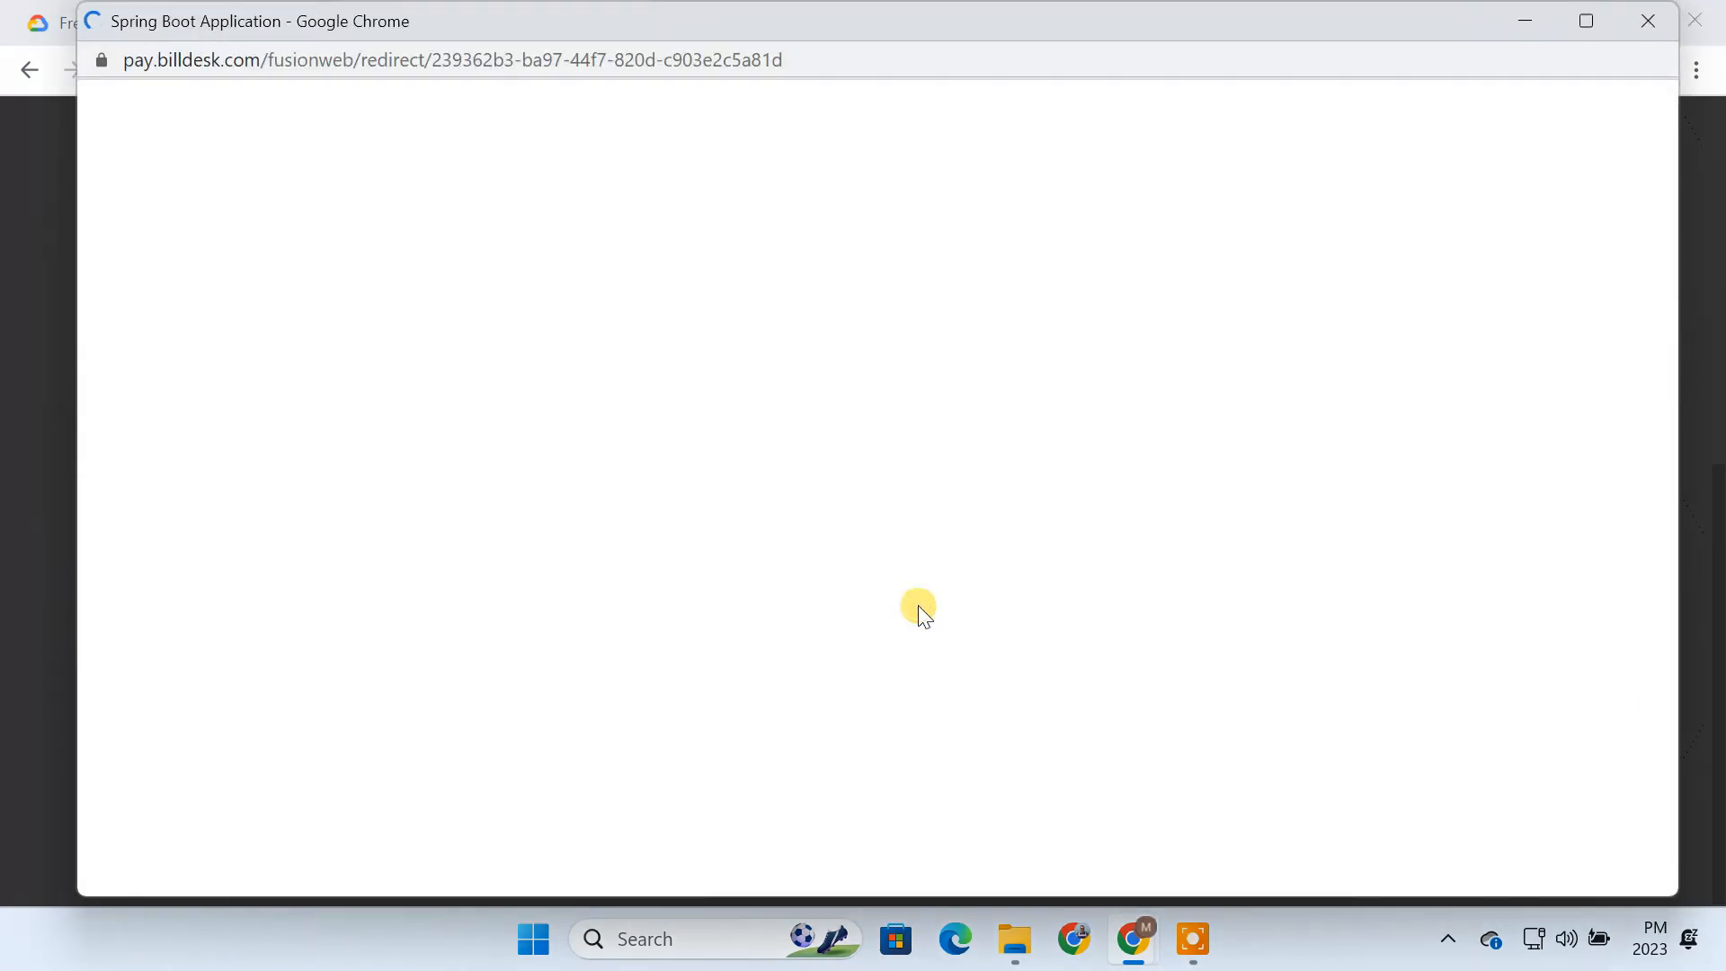
{"action": "left_click", "coordinate": [663, 364]}
{"action": "type", "text": "******"}
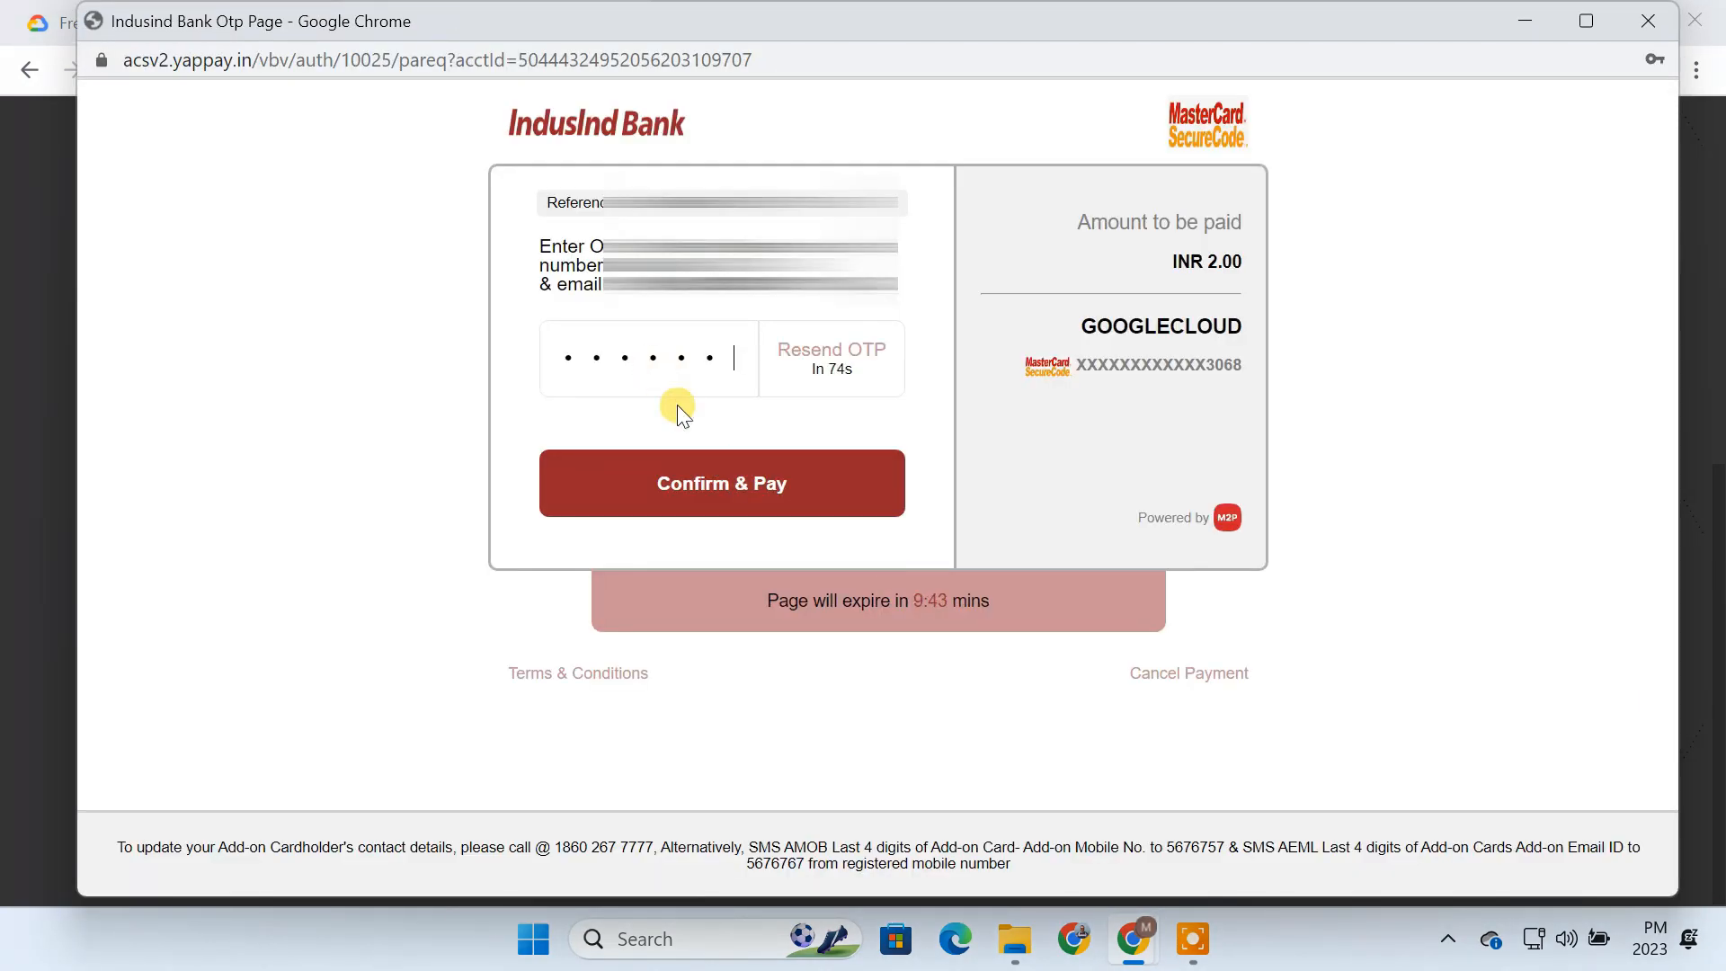
{"action": "left_click", "coordinate": [731, 484]}
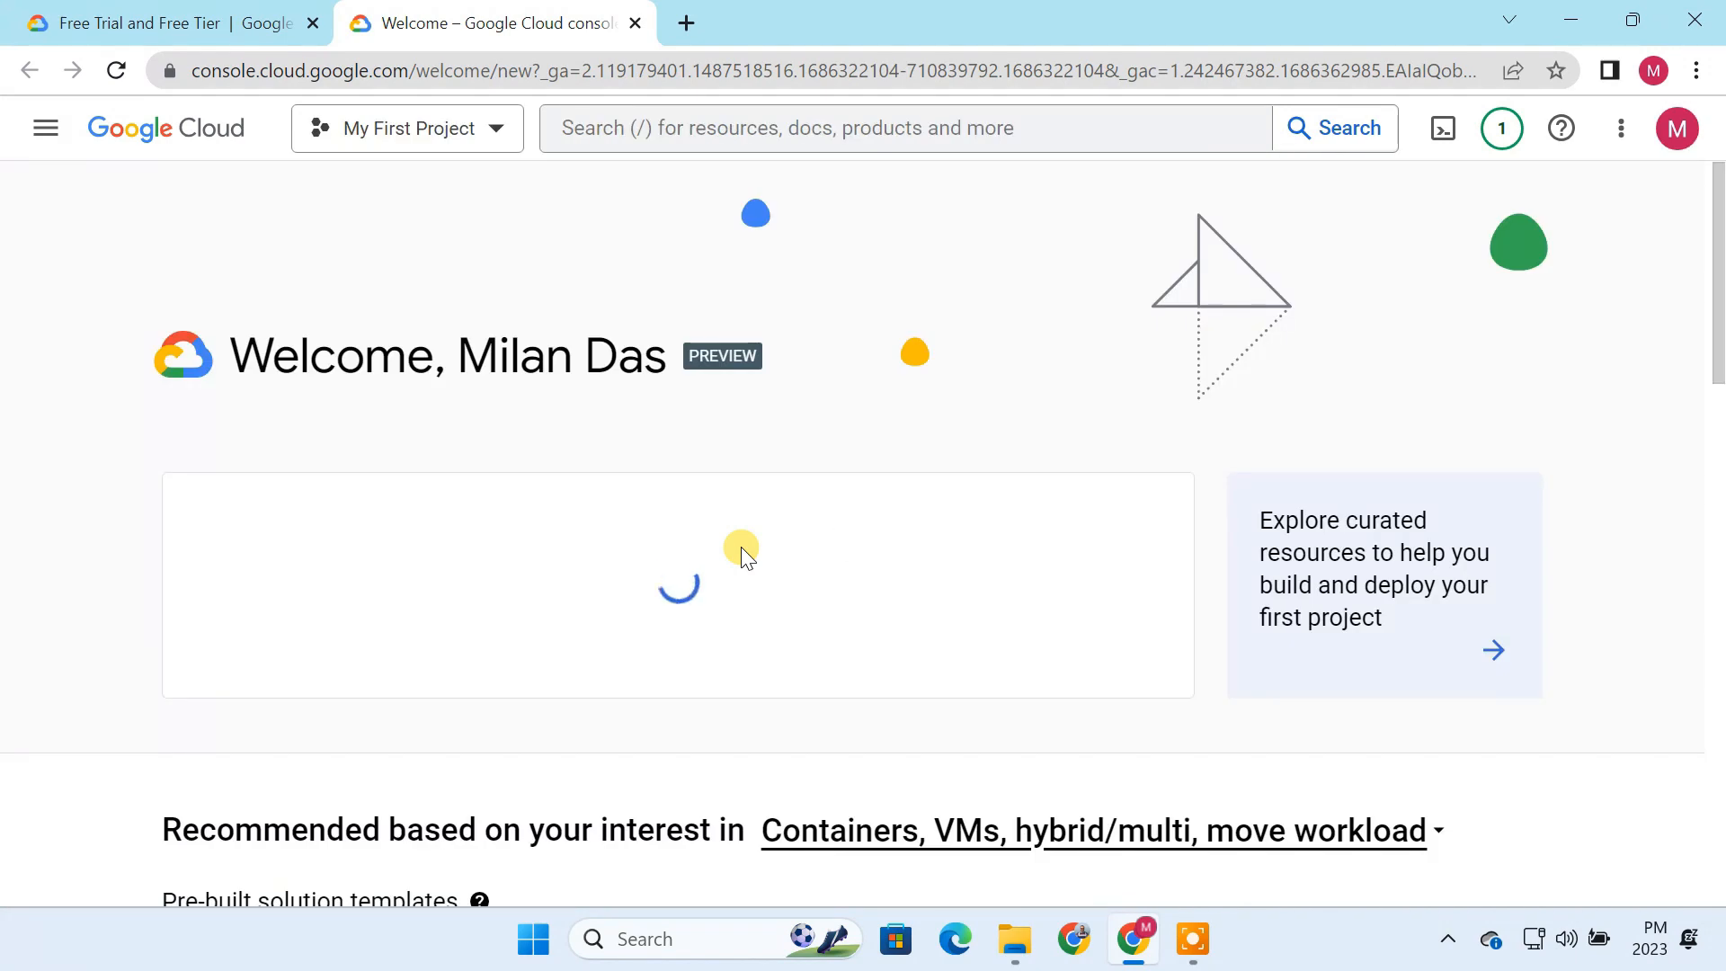
Step: Close the leftover free trial page and check the trial credit amount on the console welcome page
{"action": "left_click", "coordinate": [316, 23]}
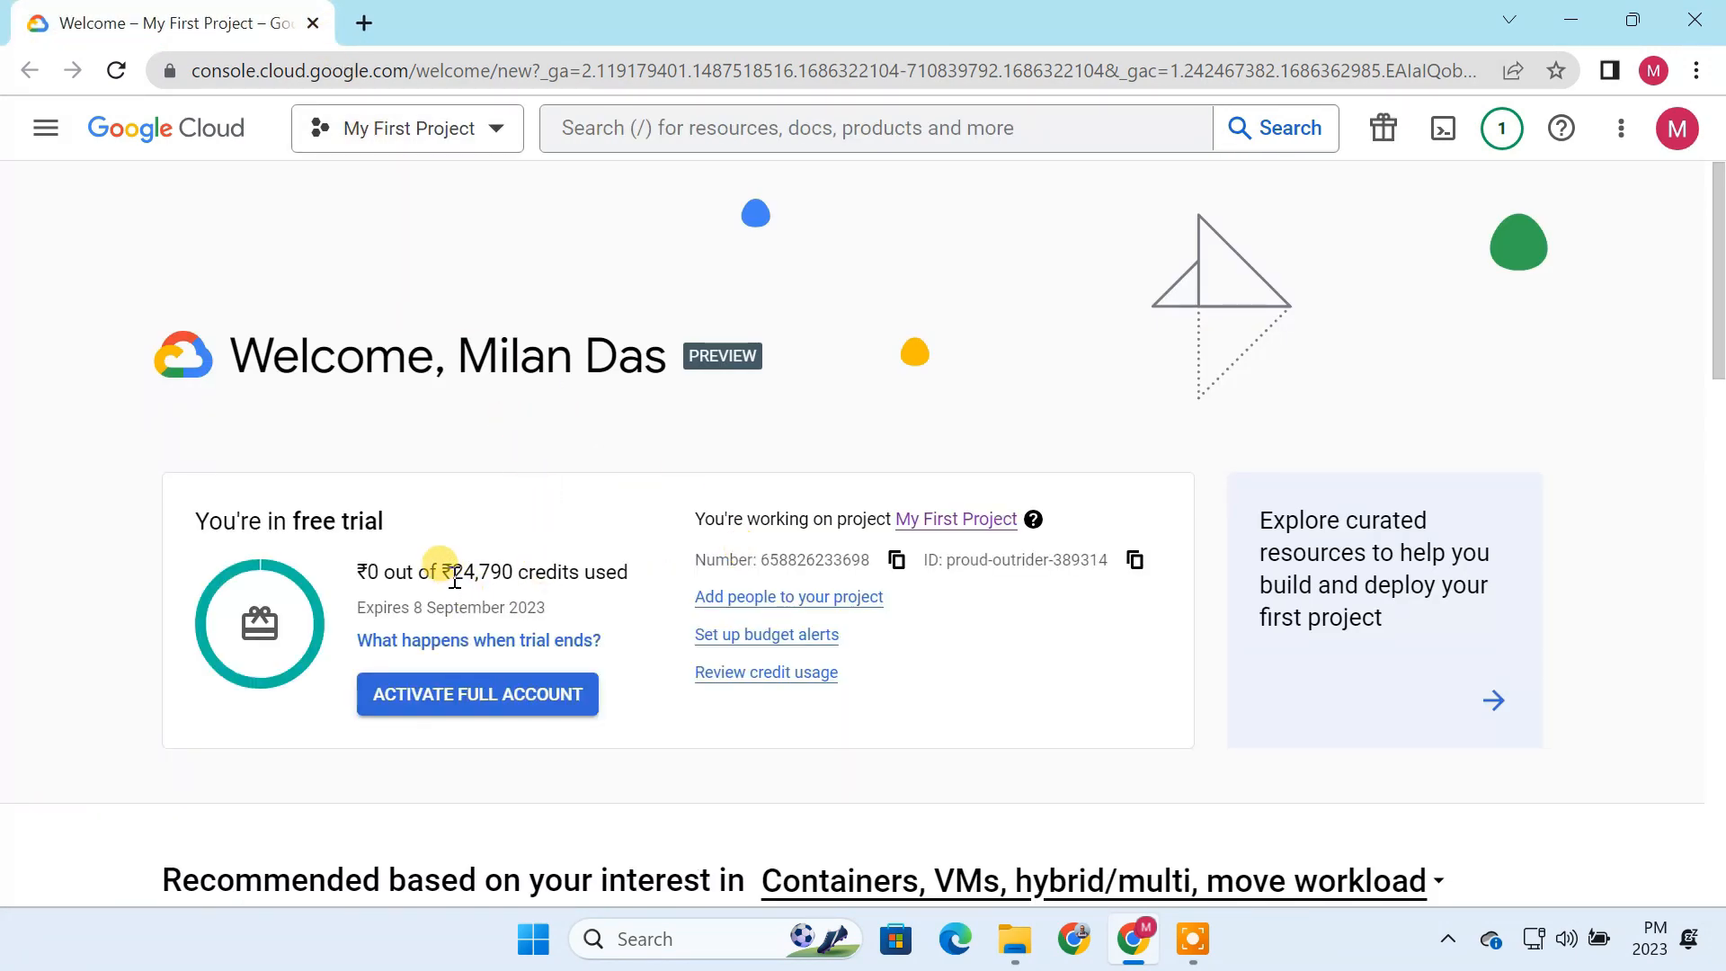
{"action": "left_click_drag", "start_coordinate": [452, 574], "coordinate": [585, 577]}
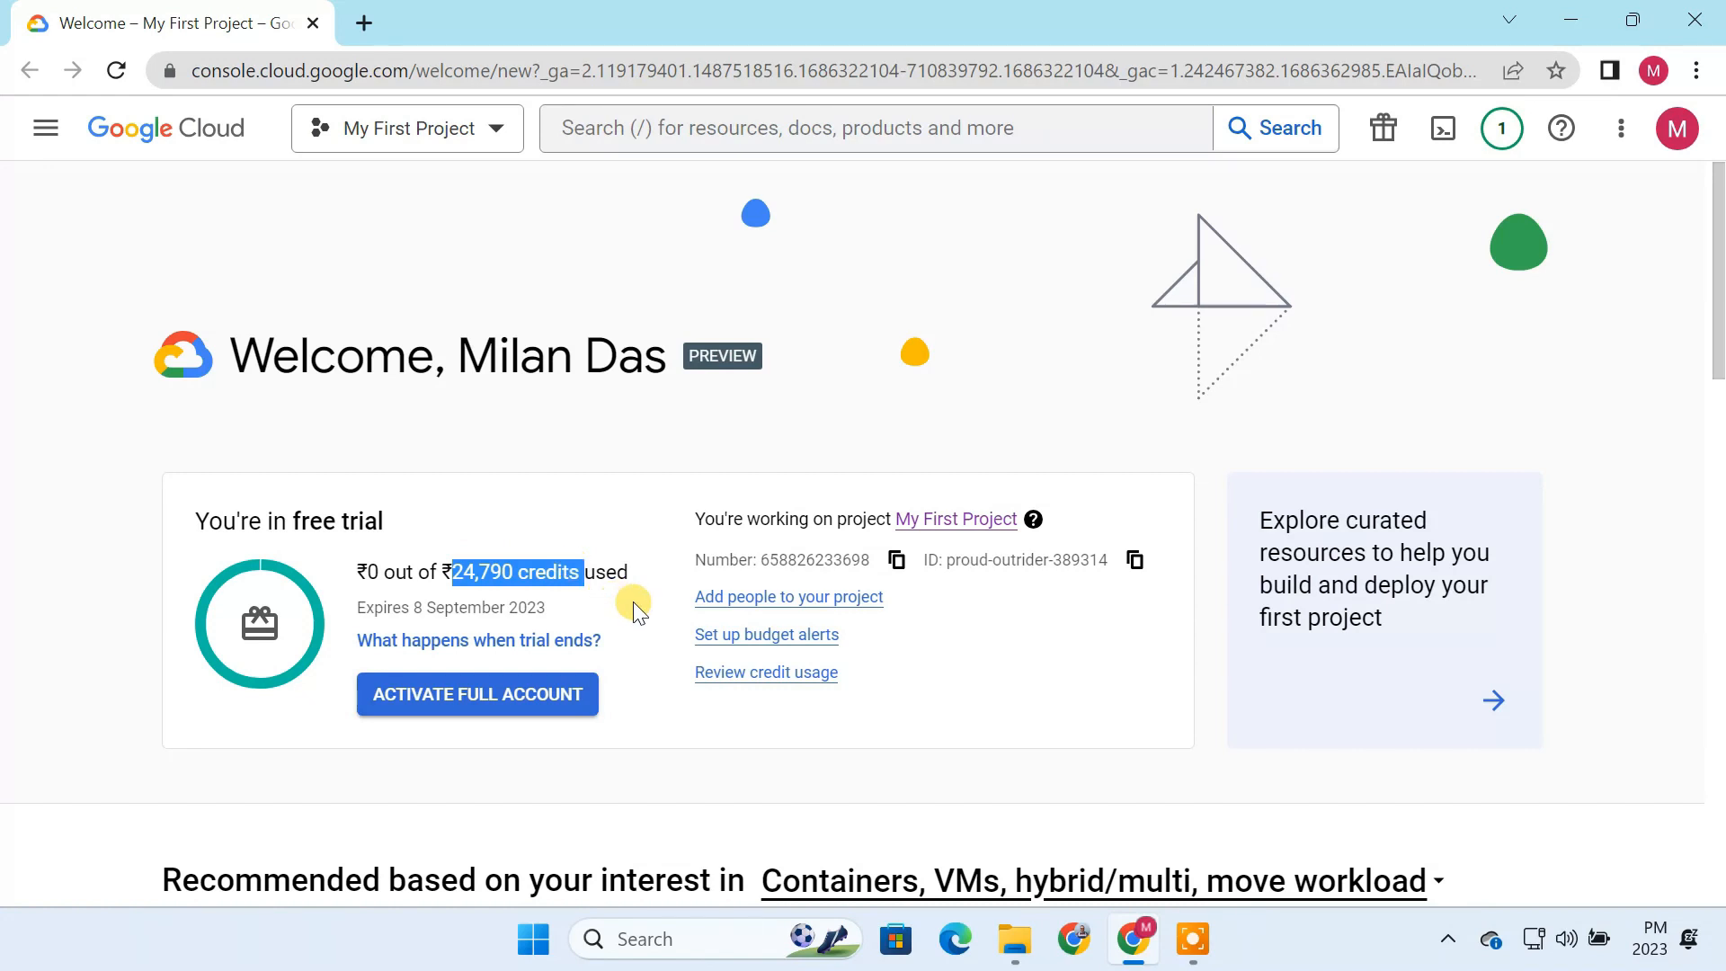
{"action": "left_click", "coordinate": [633, 602]}
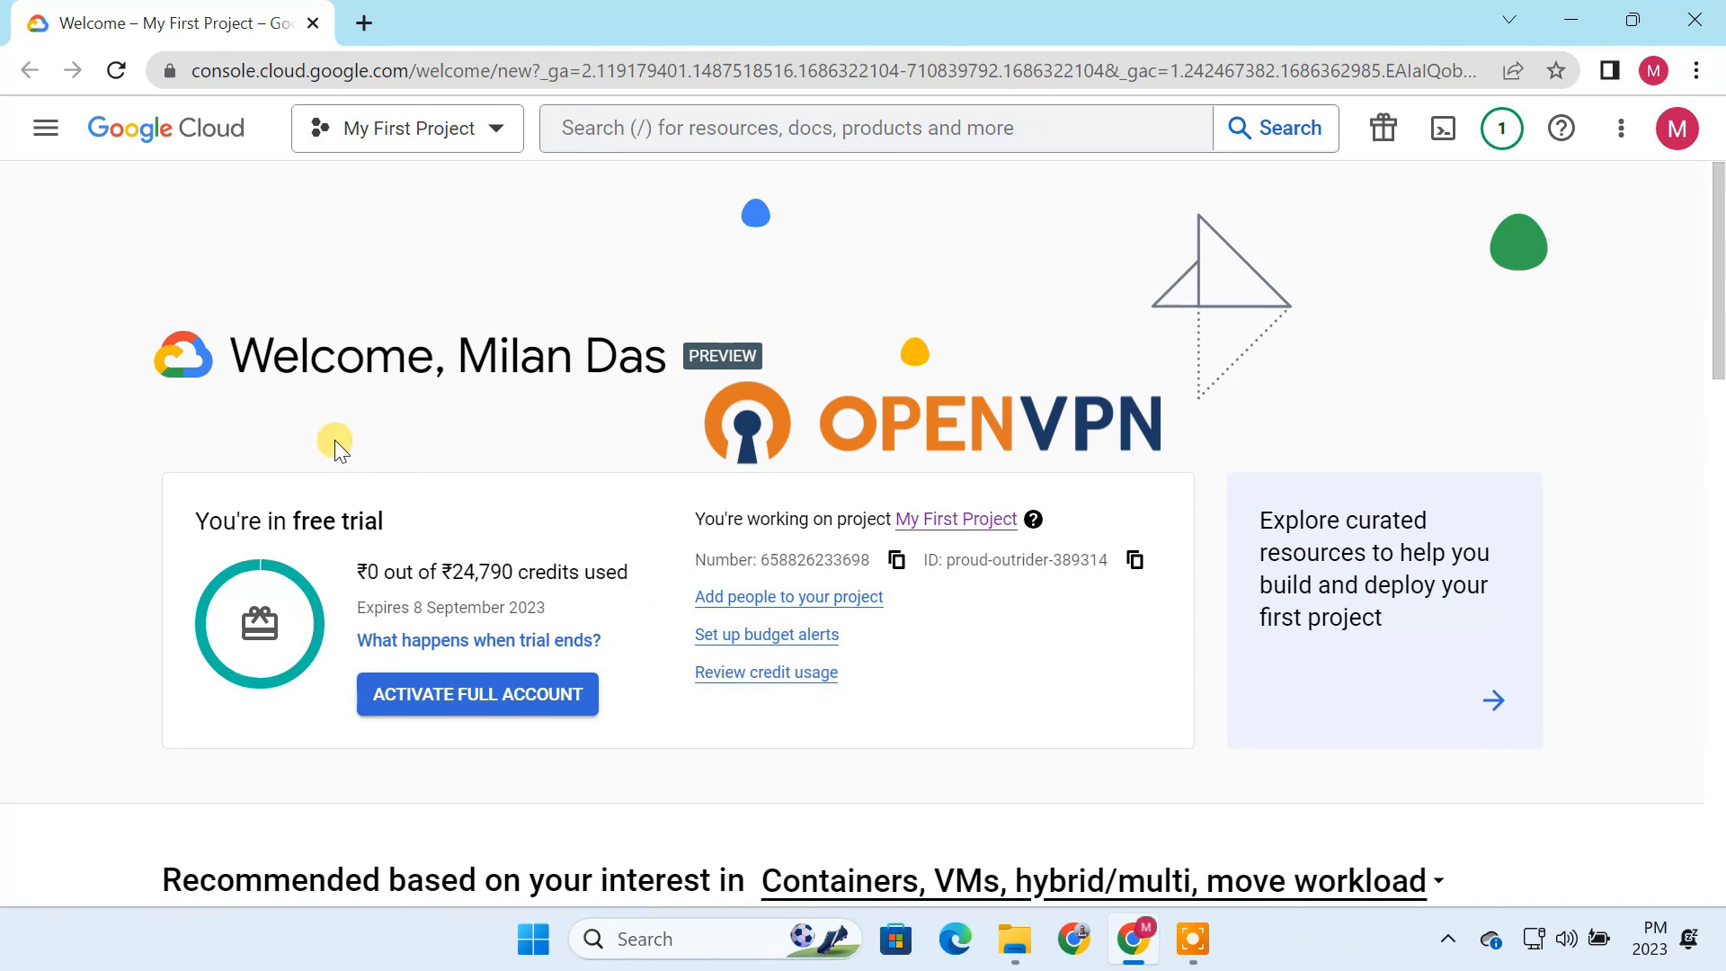
Step: Search Marketplace for "openvpn access server" and launch a new deployment of OpenVPN Access Server
{"action": "left_click", "coordinate": [46, 127]}
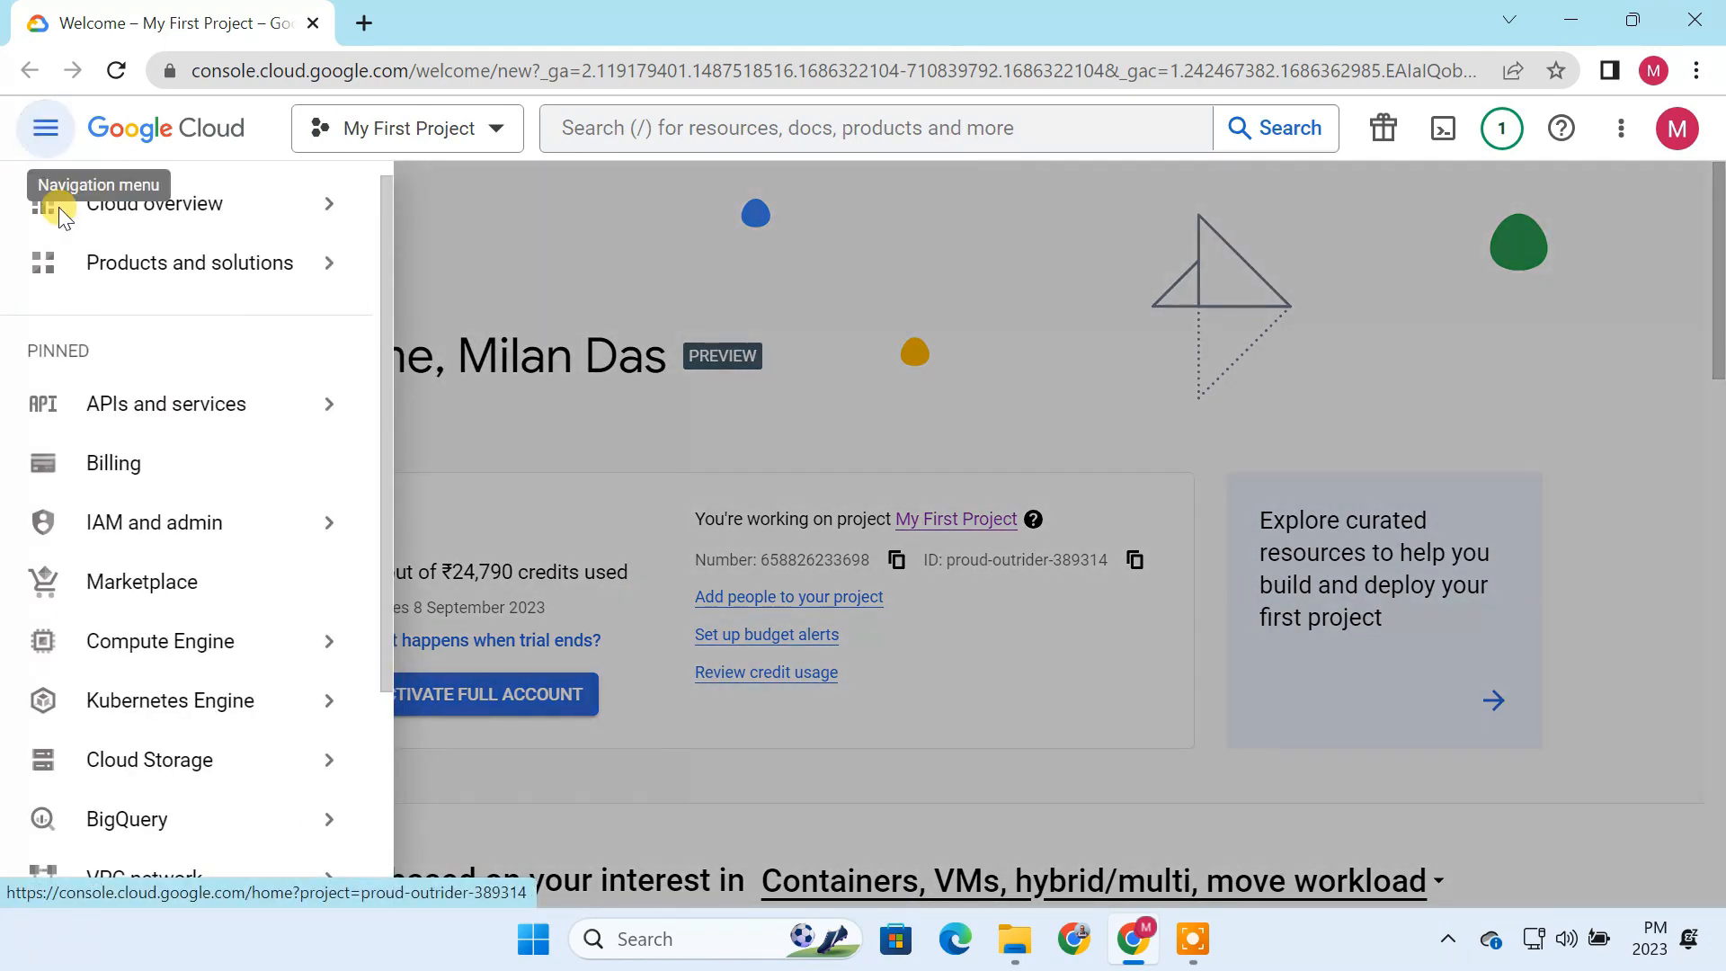
{"action": "left_click", "coordinate": [135, 589]}
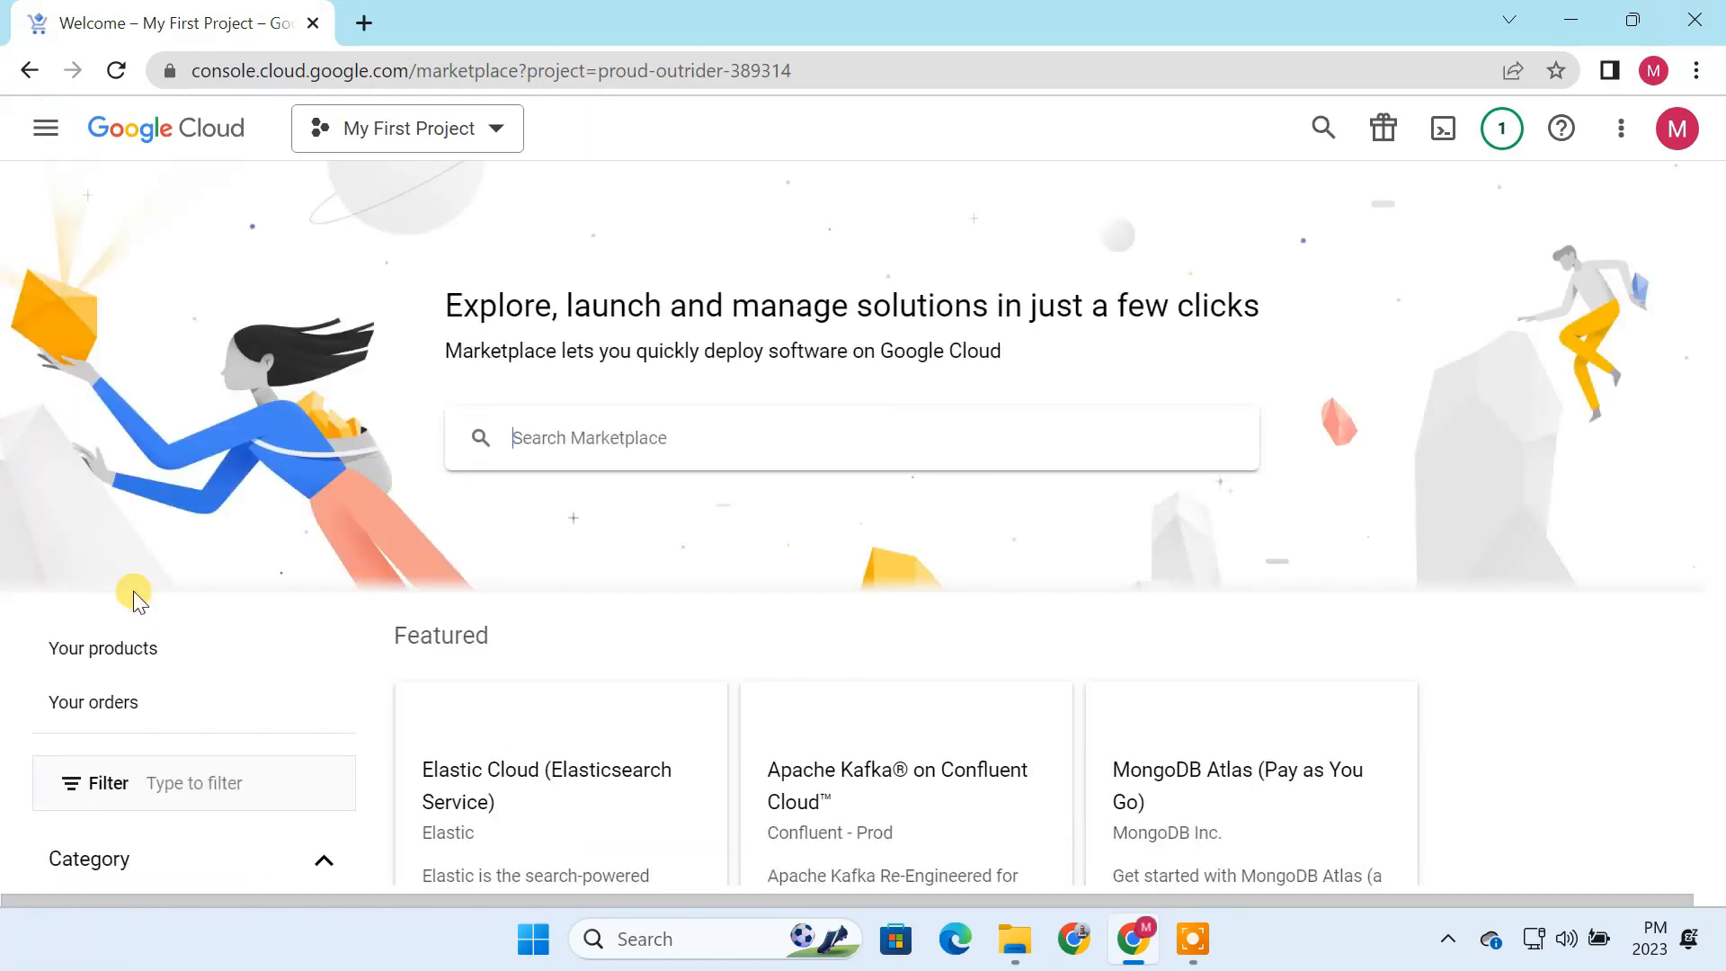
{"action": "left_click", "coordinate": [570, 440]}
{"action": "type", "text": "openvpn"}
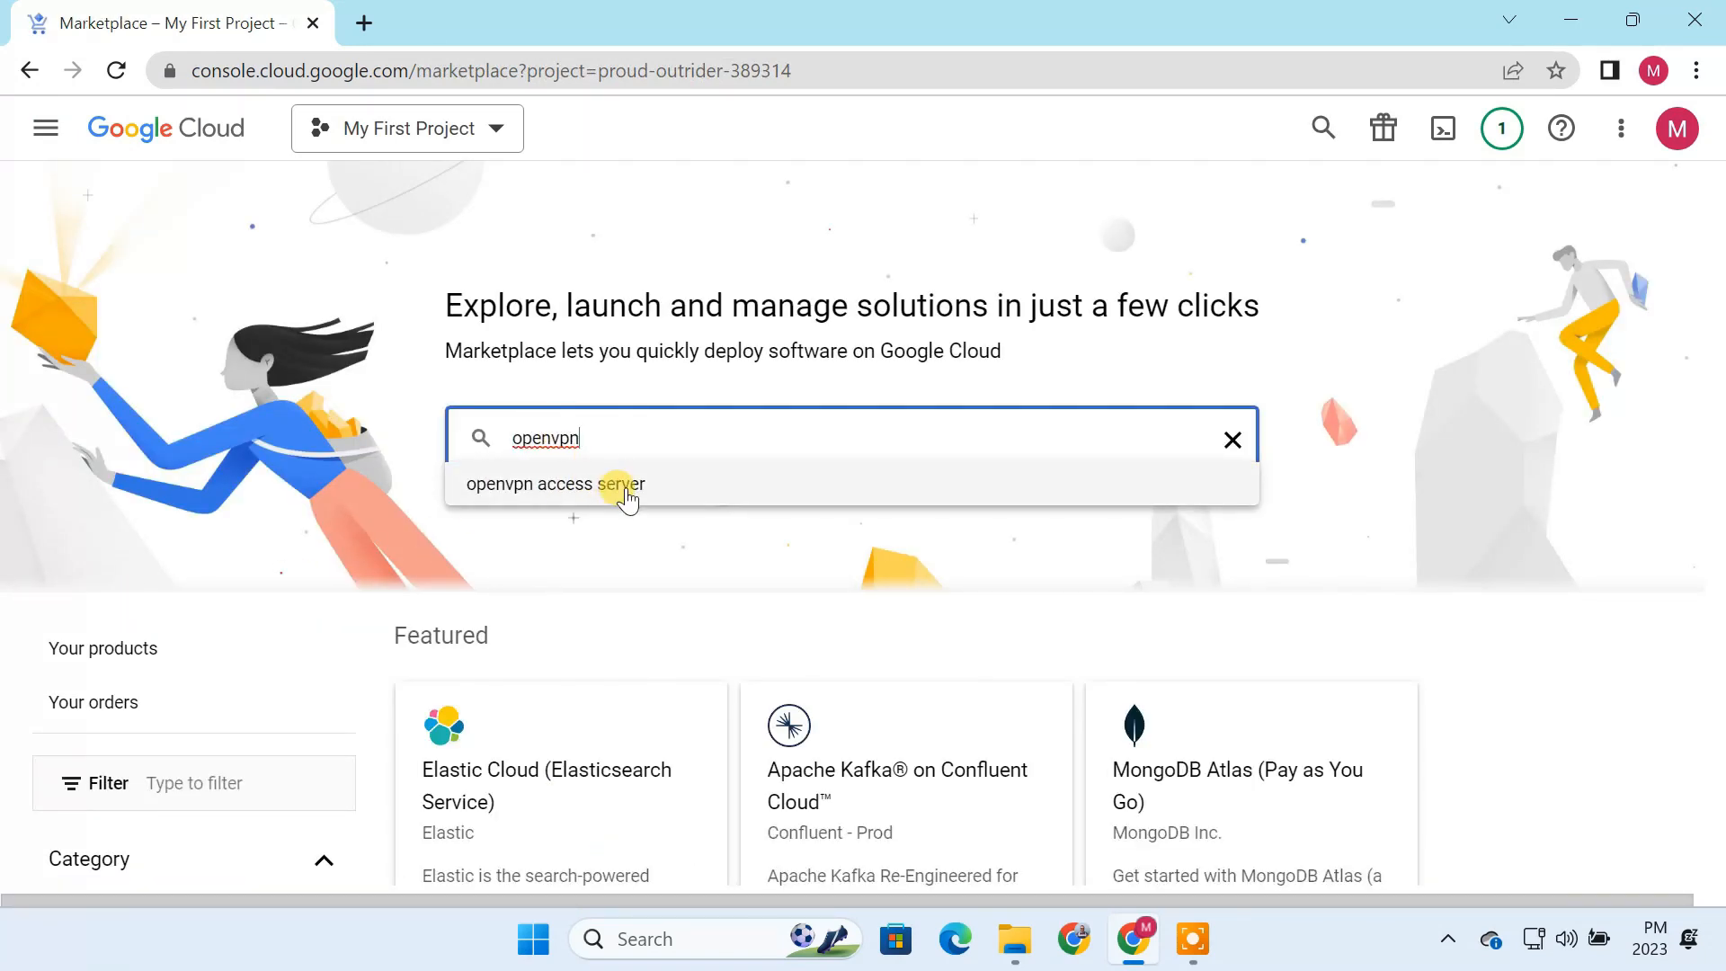
{"action": "left_click", "coordinate": [626, 490]}
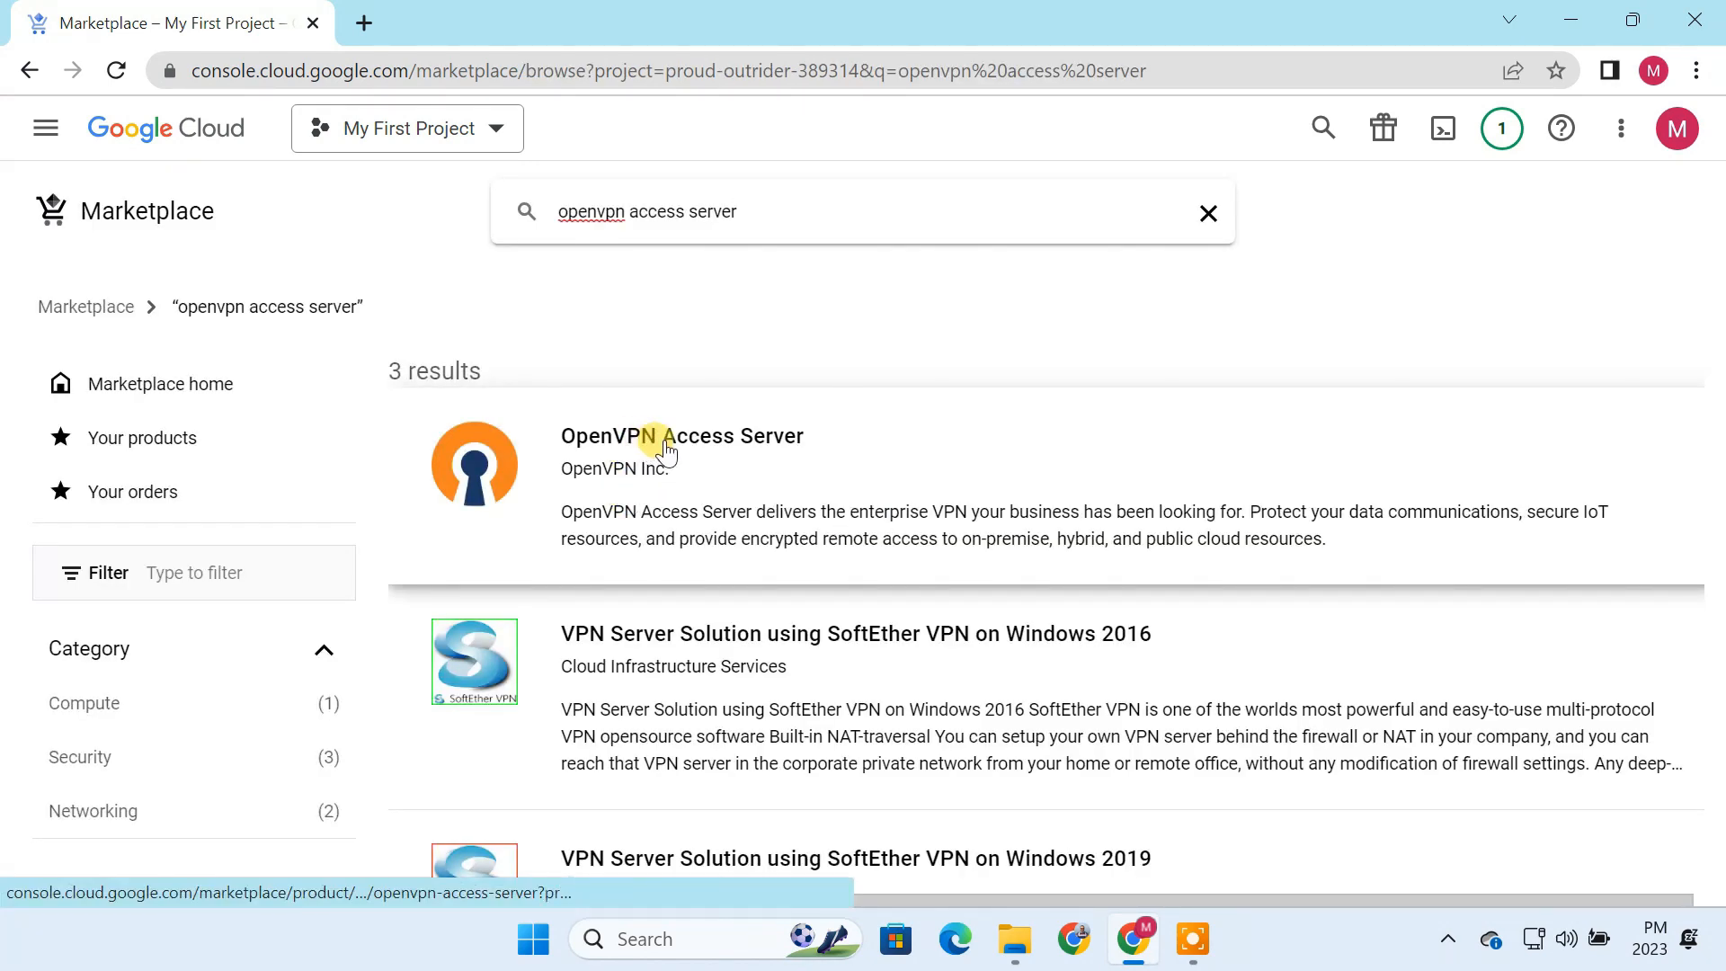
{"action": "left_click", "coordinate": [665, 440]}
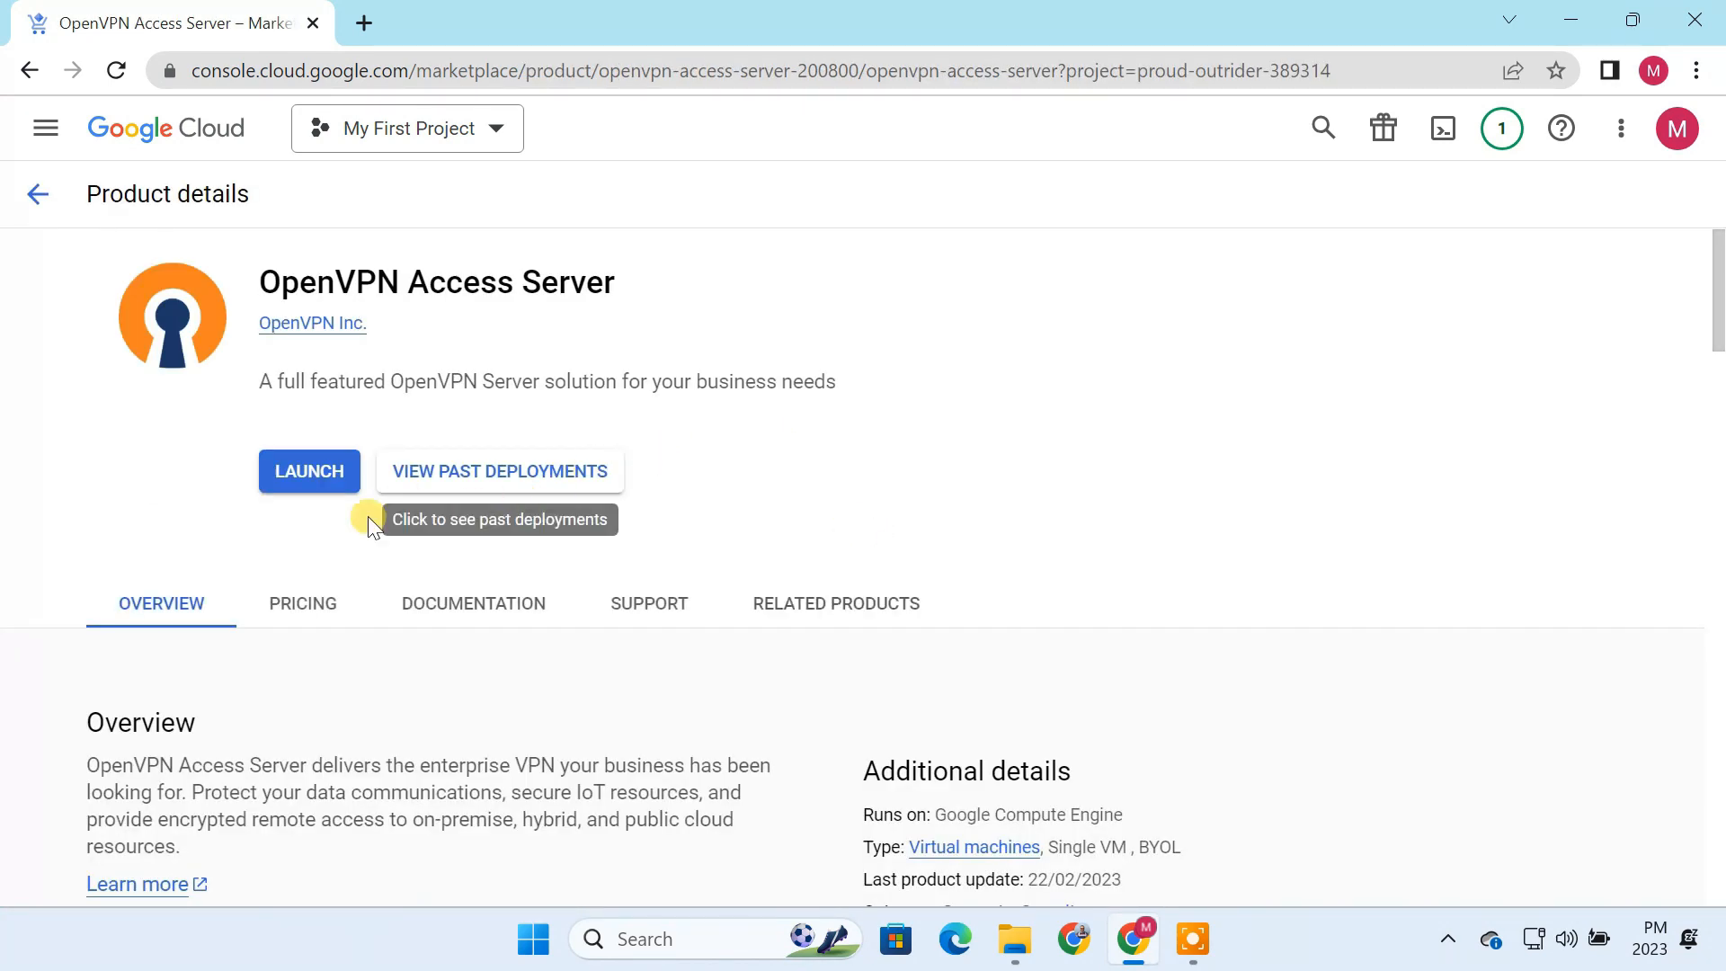
{"action": "left_click", "coordinate": [293, 481]}
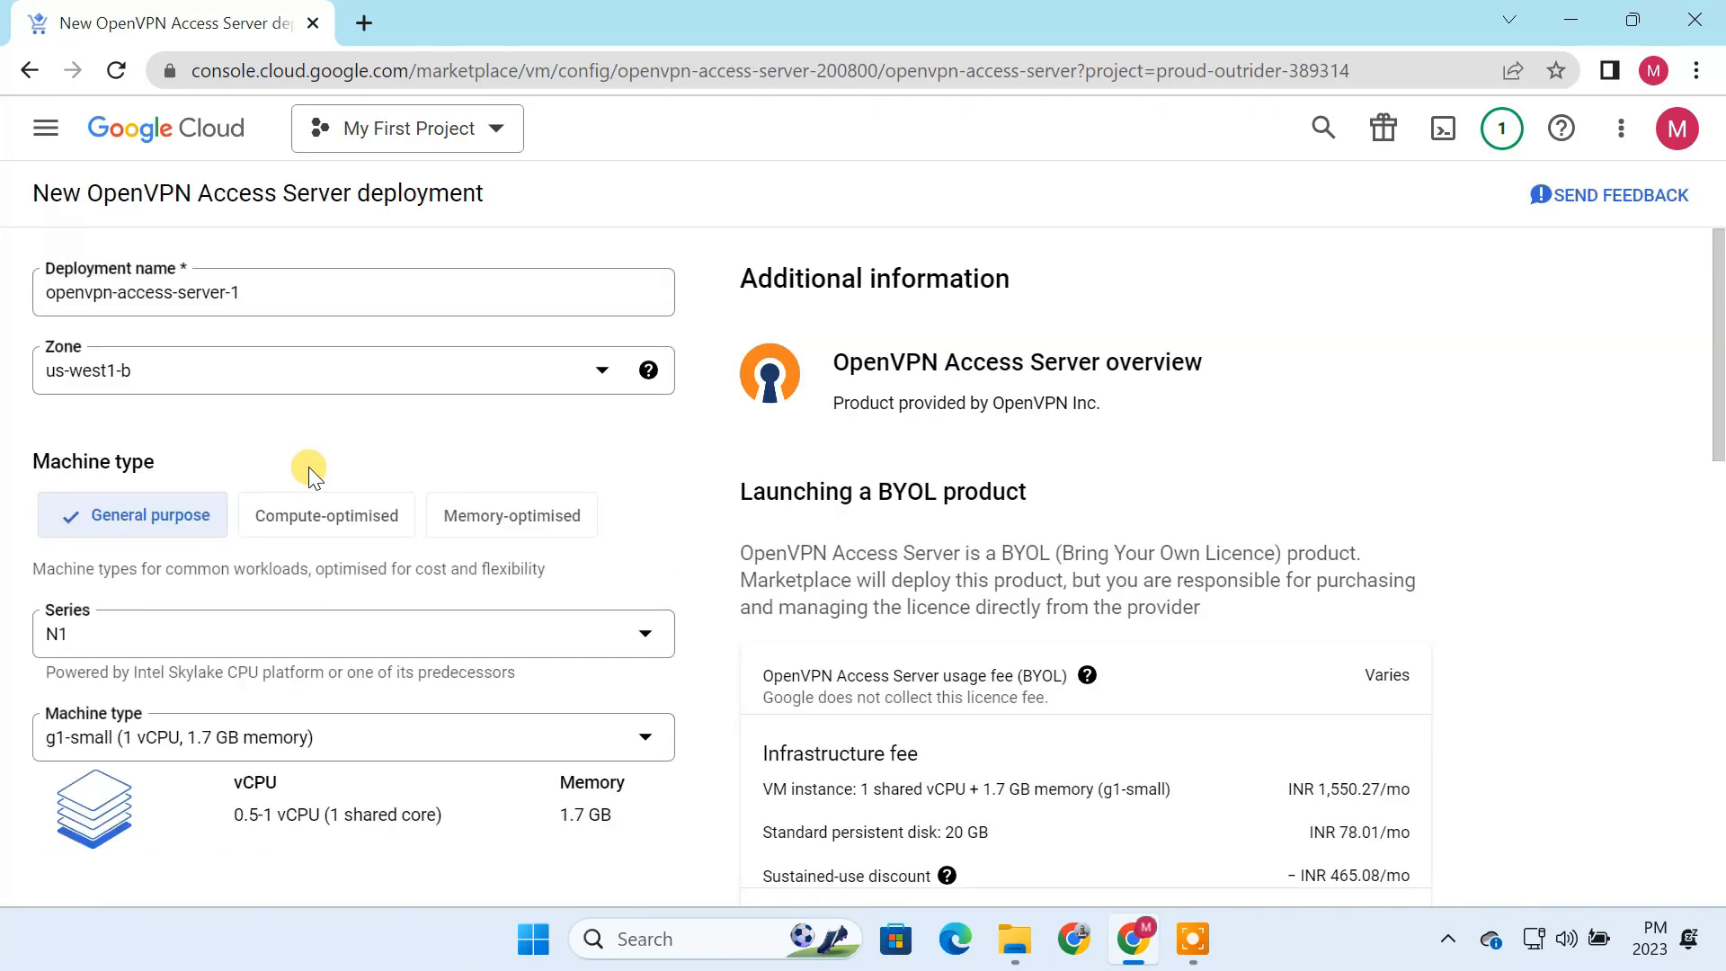
Step: Name the deployment "openvpn-" followed by the owner's first name and set its zone to us-central1-b
{"action": "left_click_drag", "start_coordinate": [258, 291], "coordinate": [121, 290]}
{"action": "key", "text": "BackSpace"}
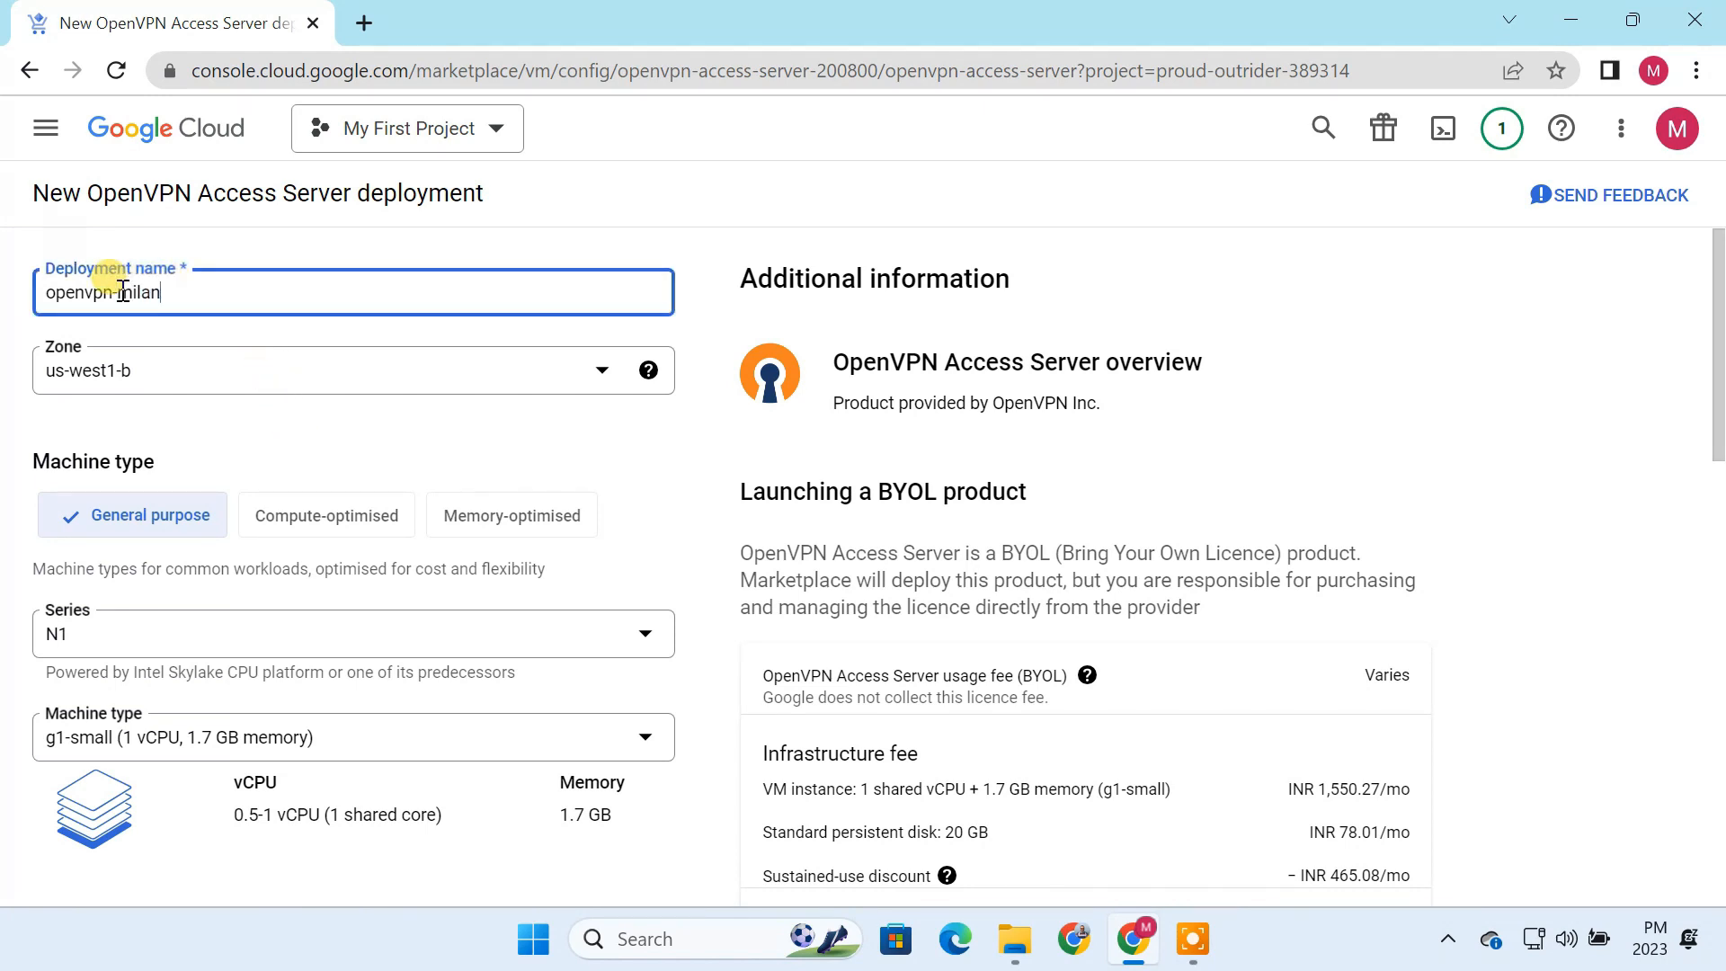
{"action": "left_click", "coordinate": [233, 371]}
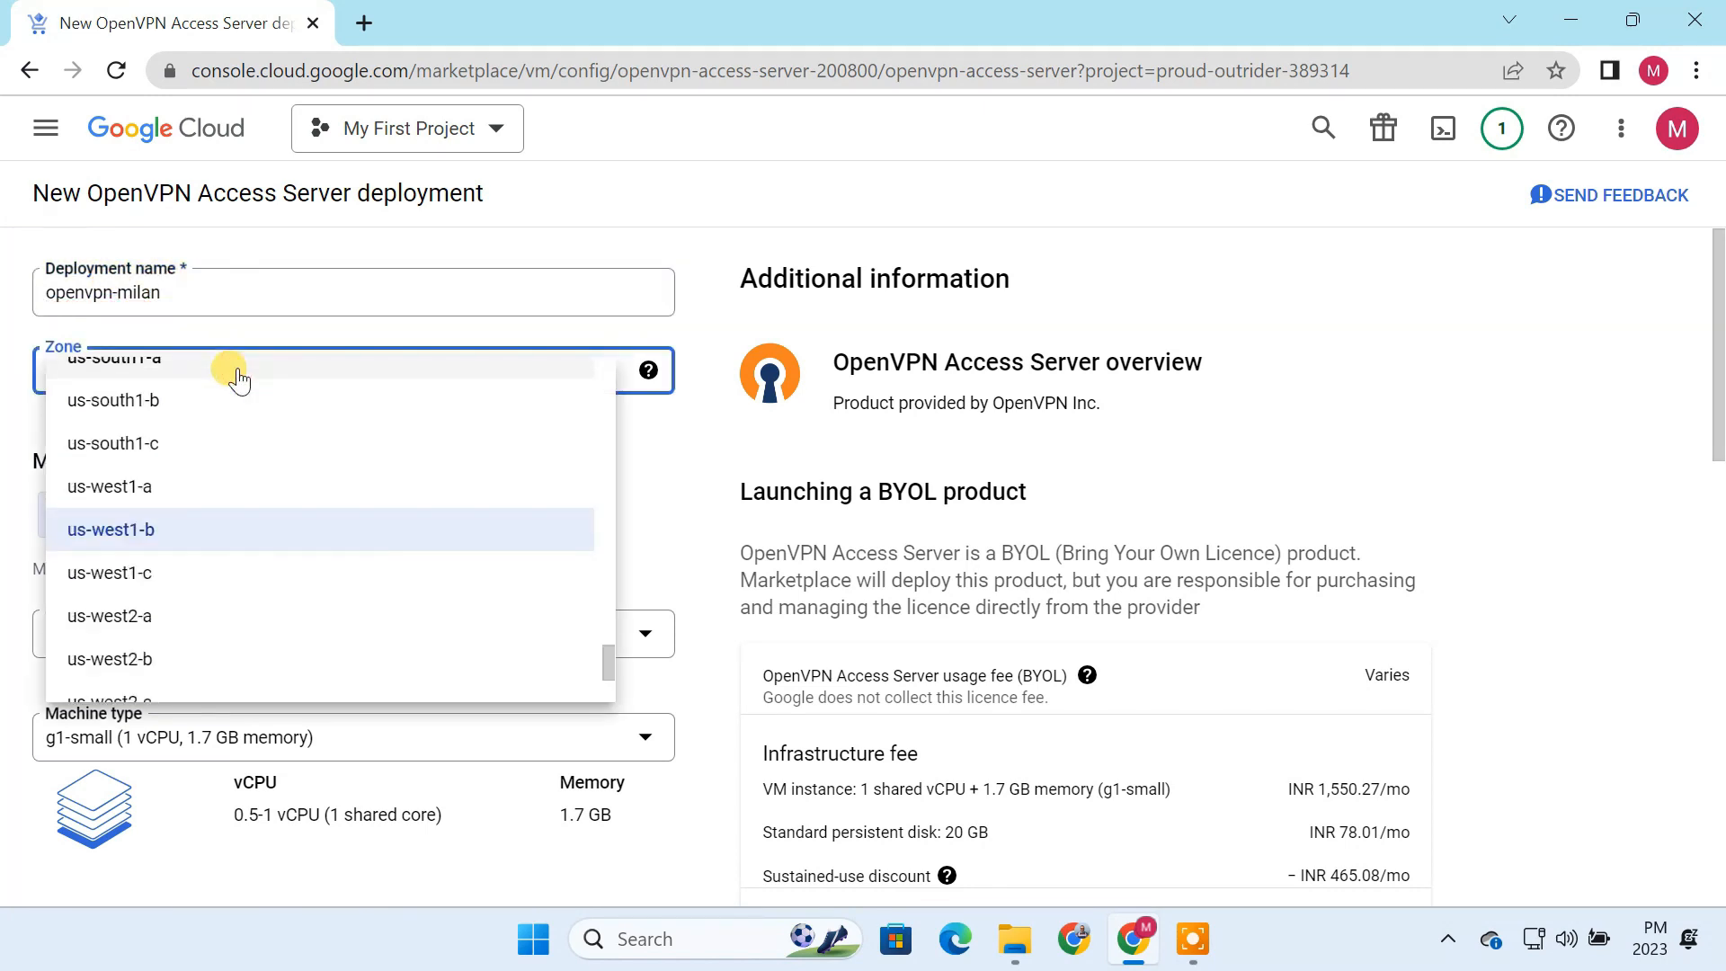
{"action": "left_click_drag", "start_coordinate": [602, 662], "coordinate": [633, 611]}
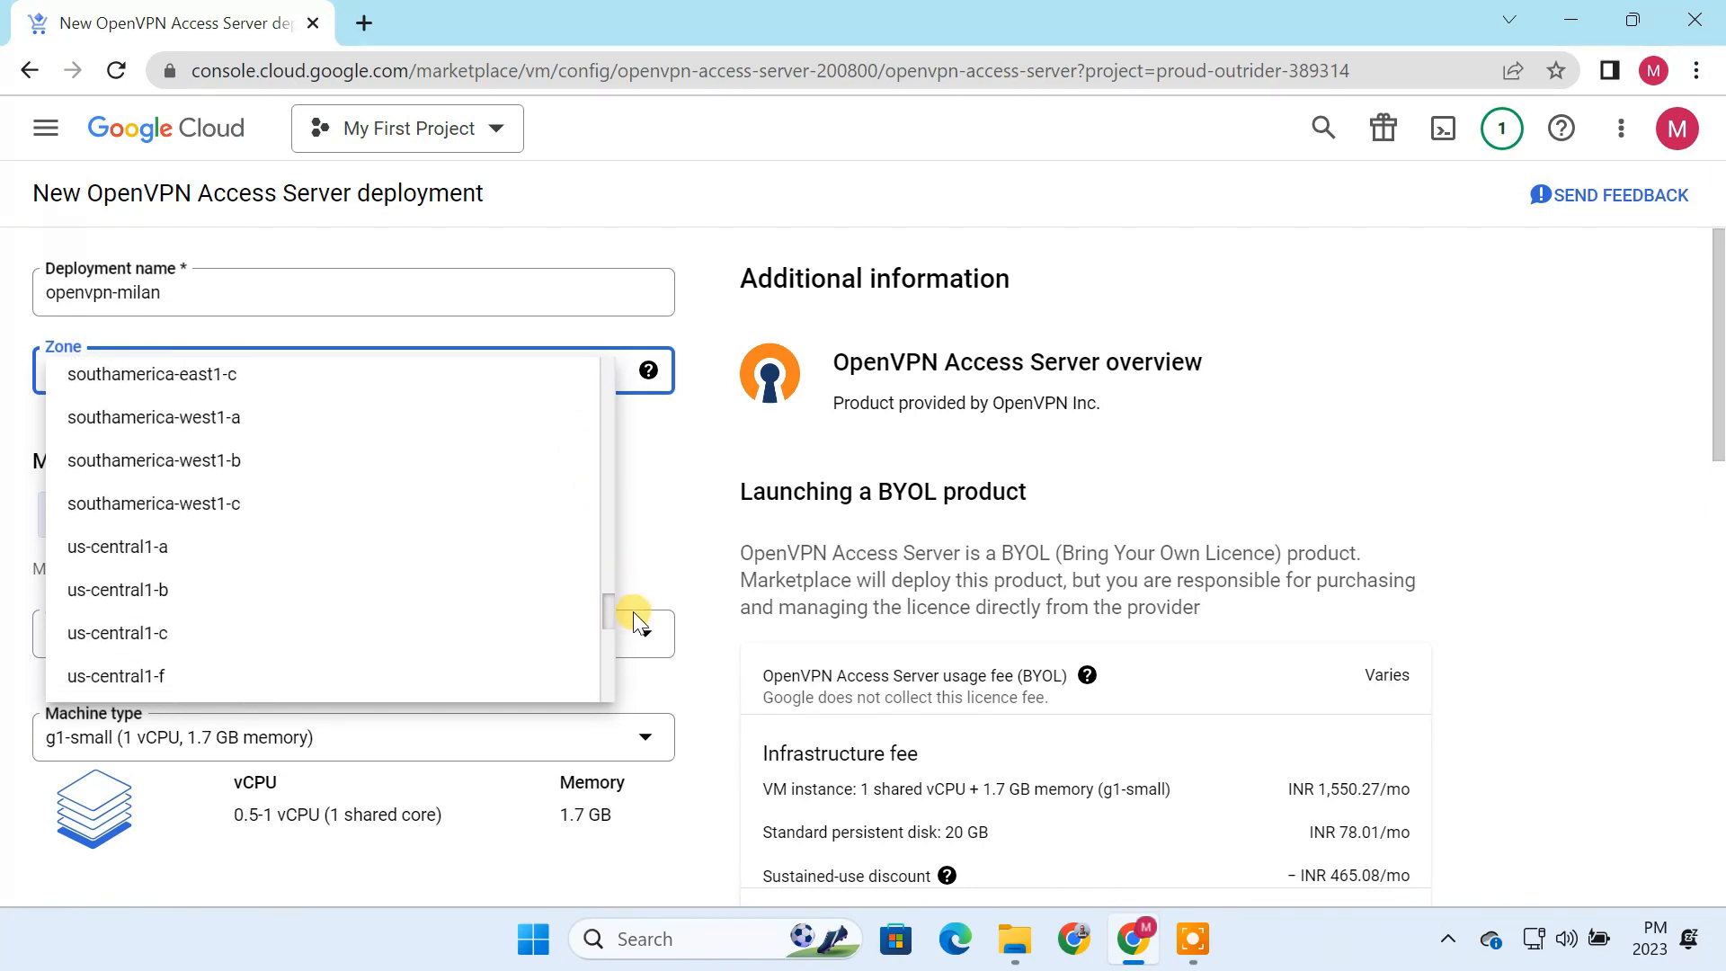
{"action": "left_click", "coordinate": [177, 589]}
Step: Set the machine series to E2 and the machine type to e2-micro
{"action": "left_click", "coordinate": [139, 637]}
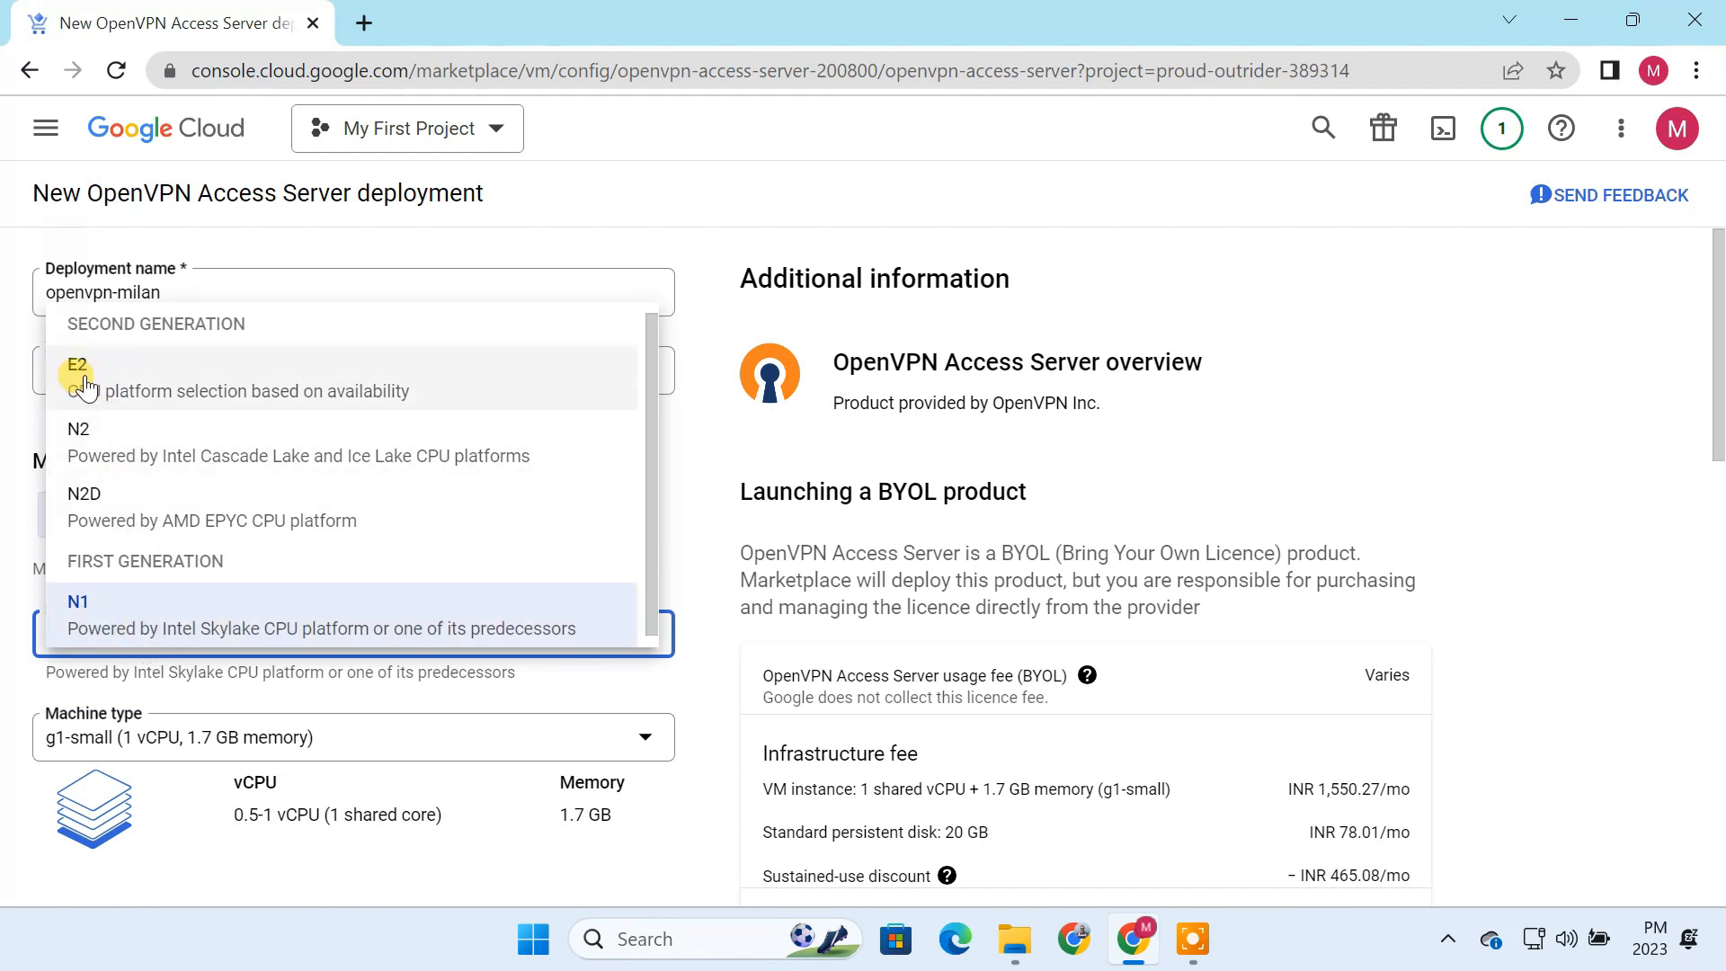
{"action": "left_click", "coordinate": [162, 385]}
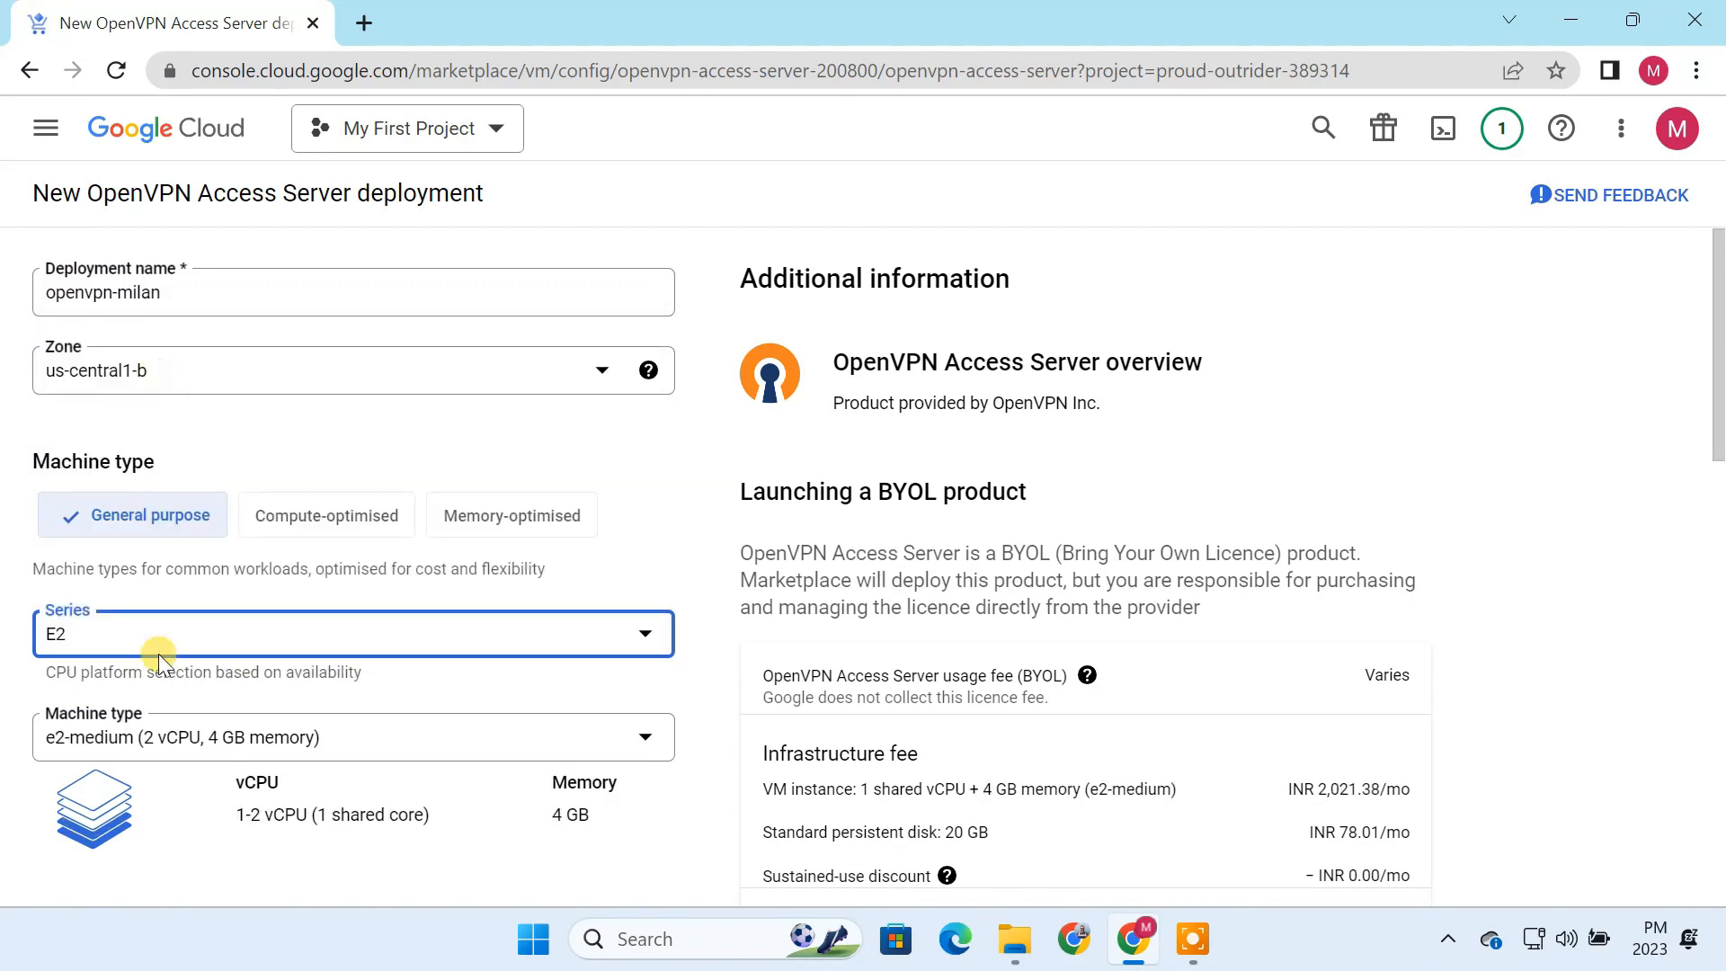
{"action": "left_click", "coordinate": [193, 739]}
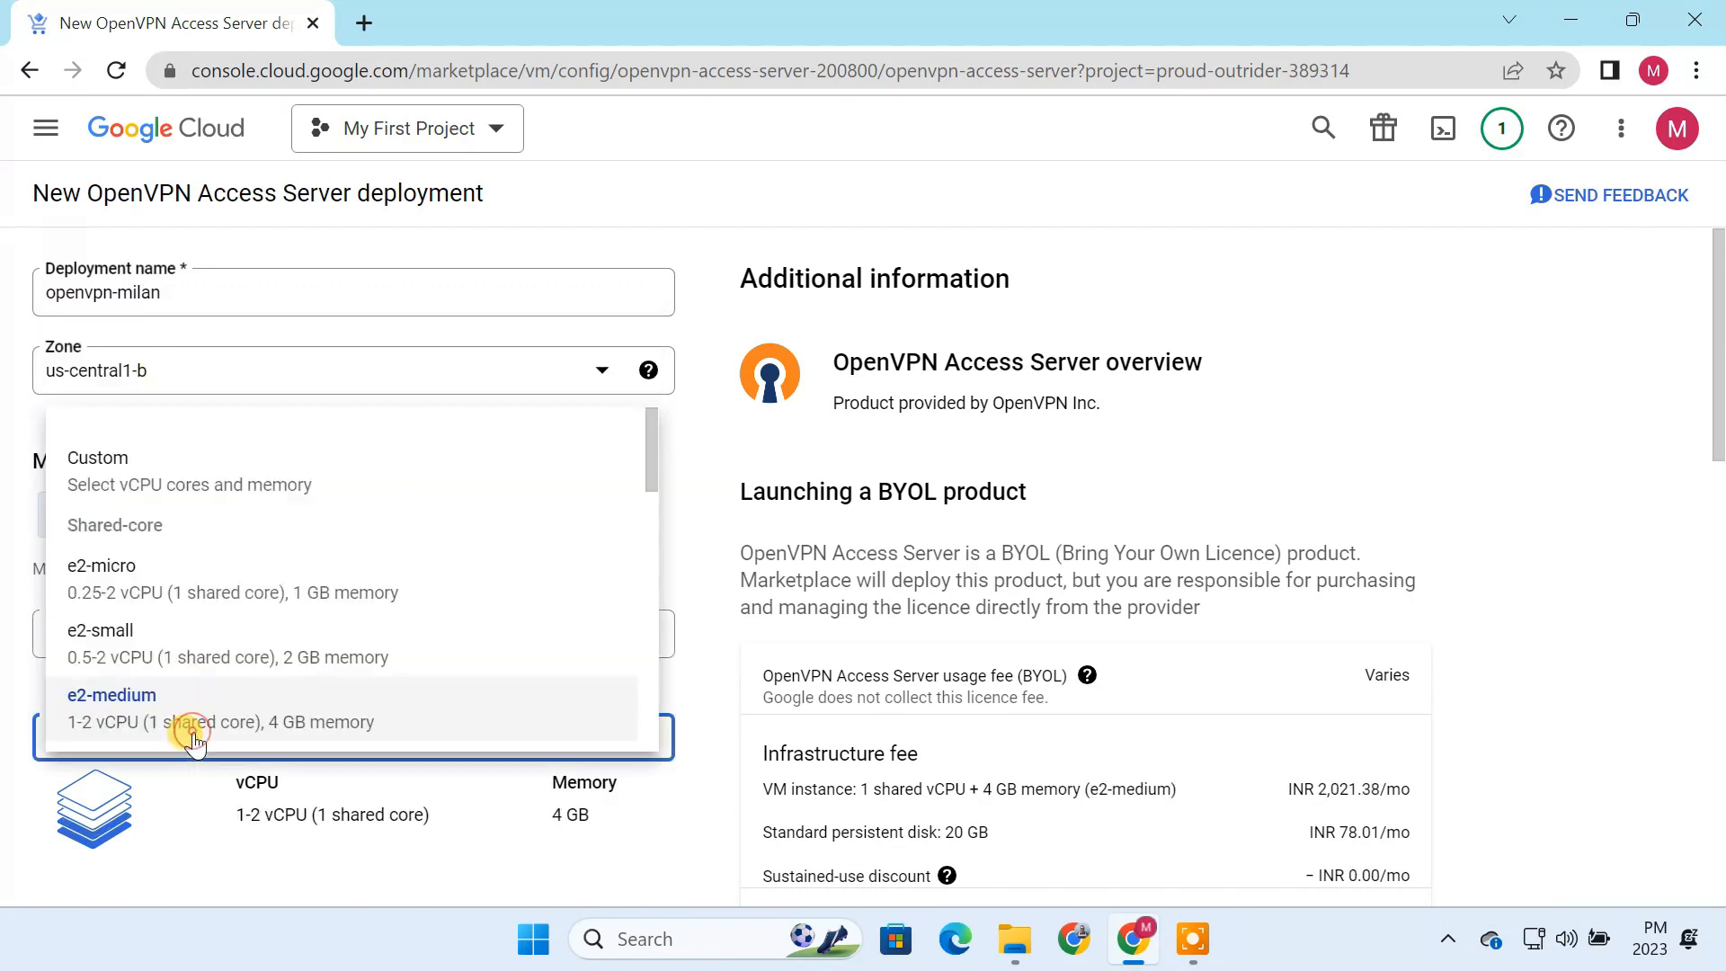
{"action": "left_click", "coordinate": [129, 588]}
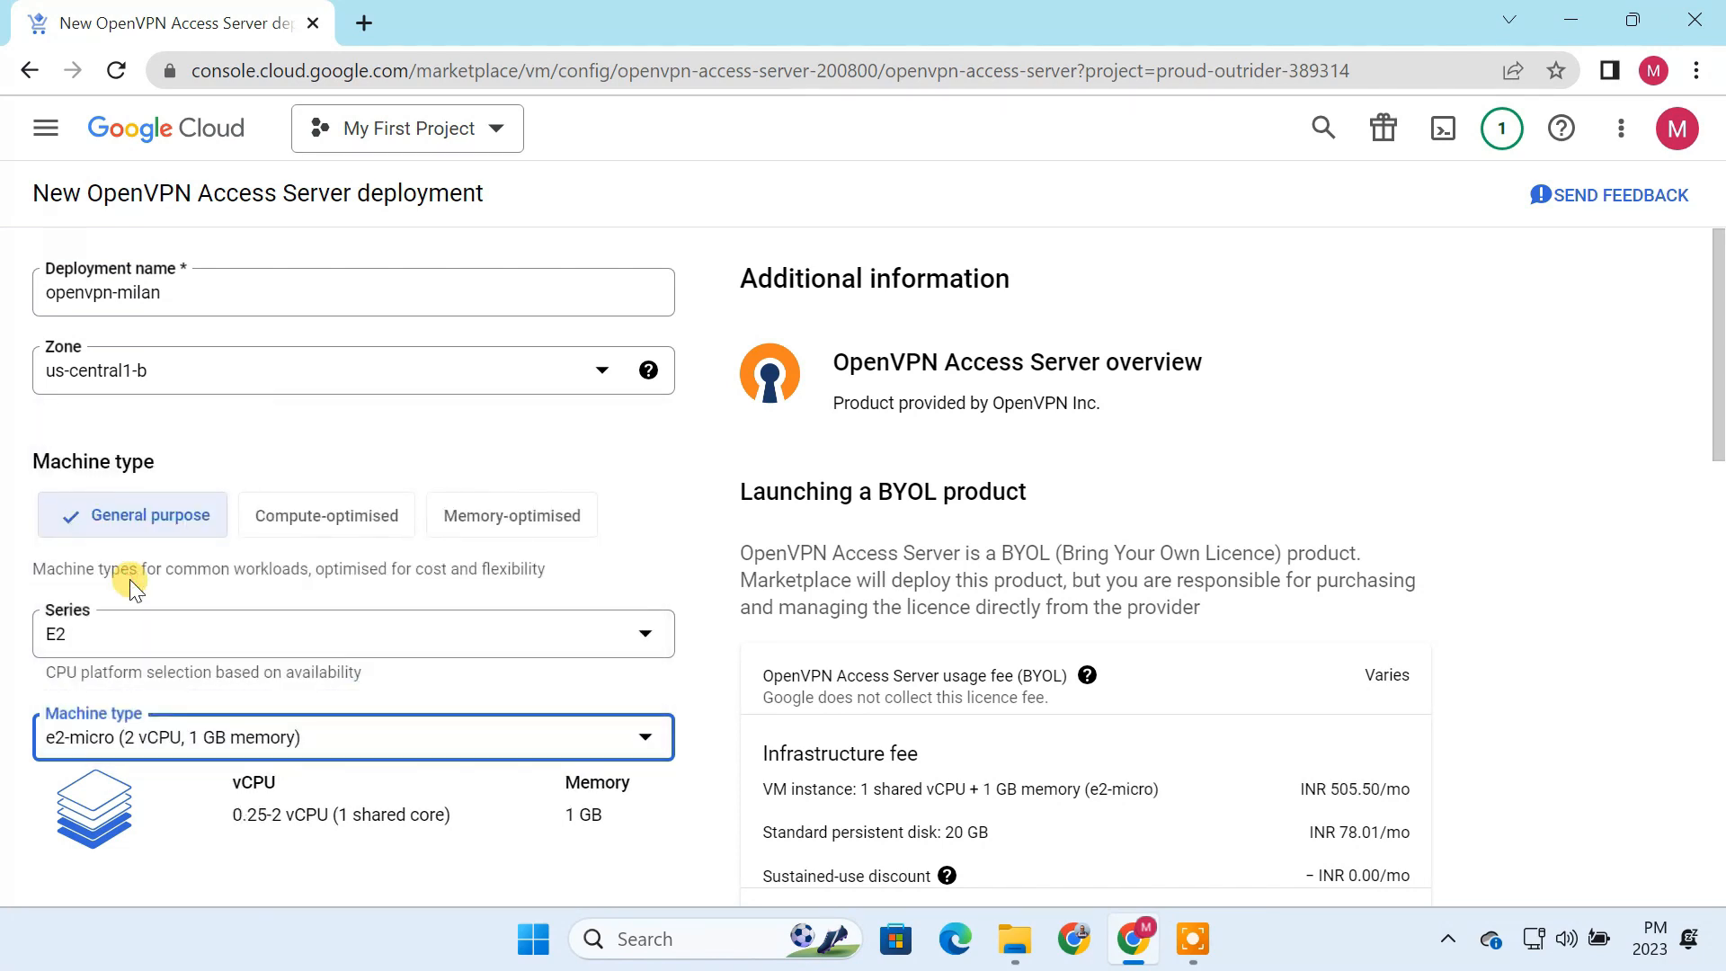
Step: Review the estimated monthly cost and deploy OpenVPN Access Server with the default disk, network and firewall settings
{"action": "scroll", "coordinate": [683, 677], "scroll_direction": "down", "scroll_amount": 3}
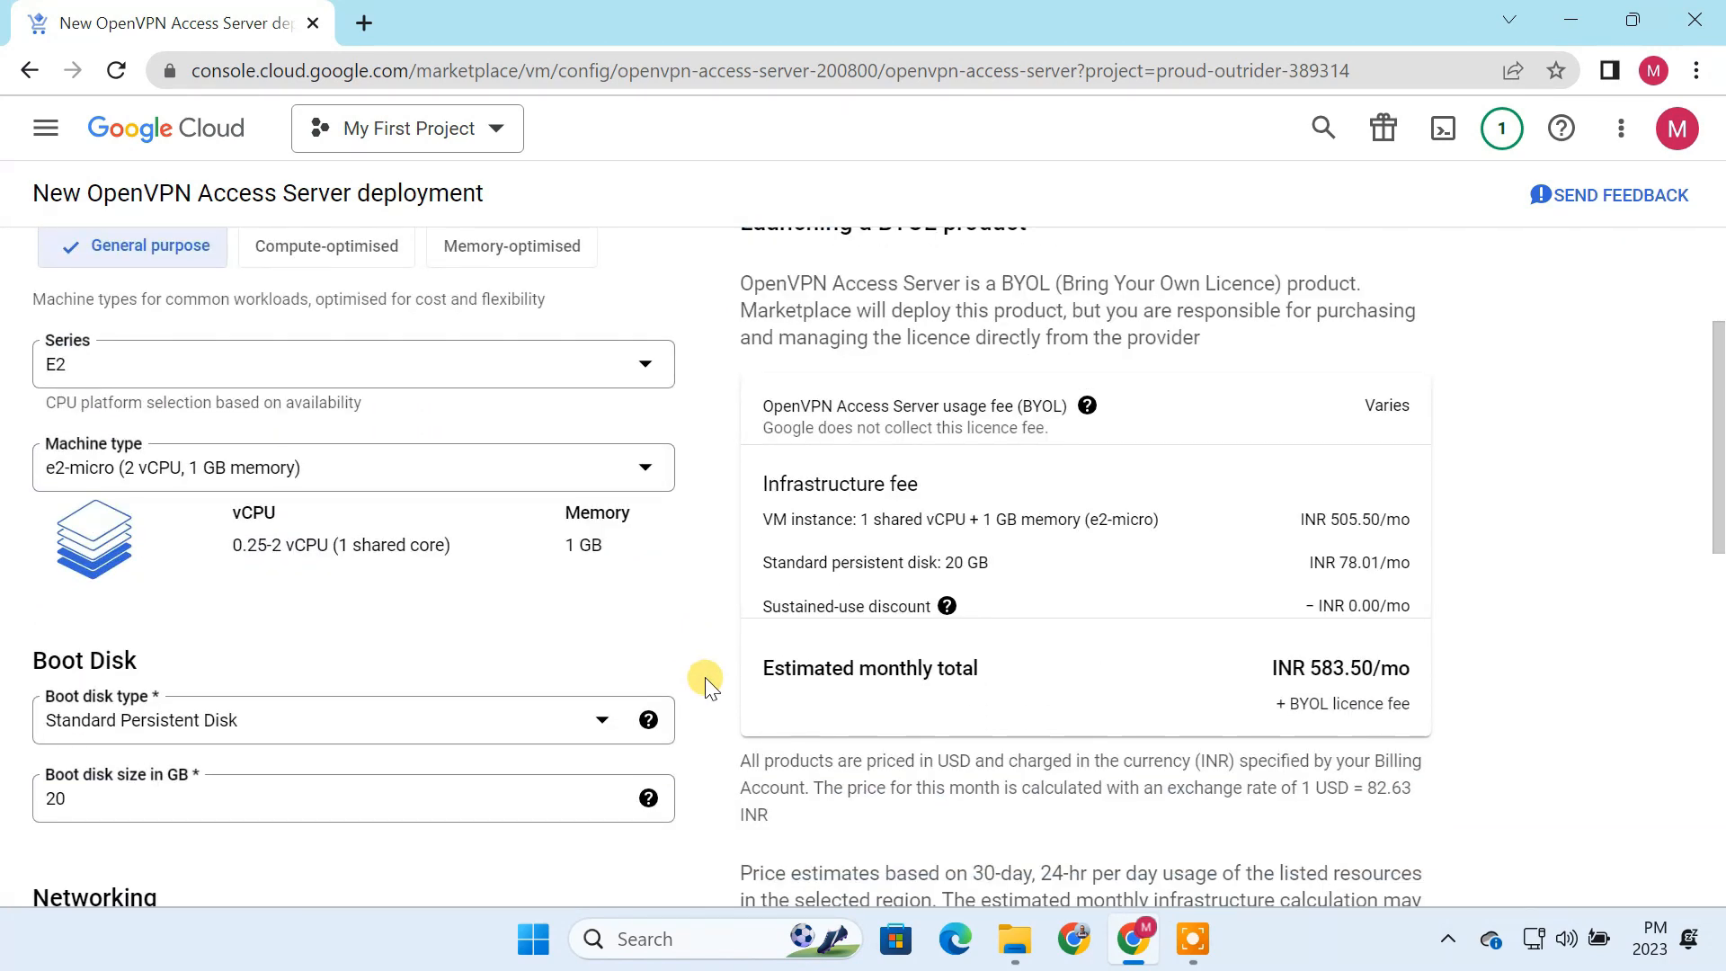
{"action": "left_click_drag", "start_coordinate": [1310, 667], "coordinate": [1375, 667]}
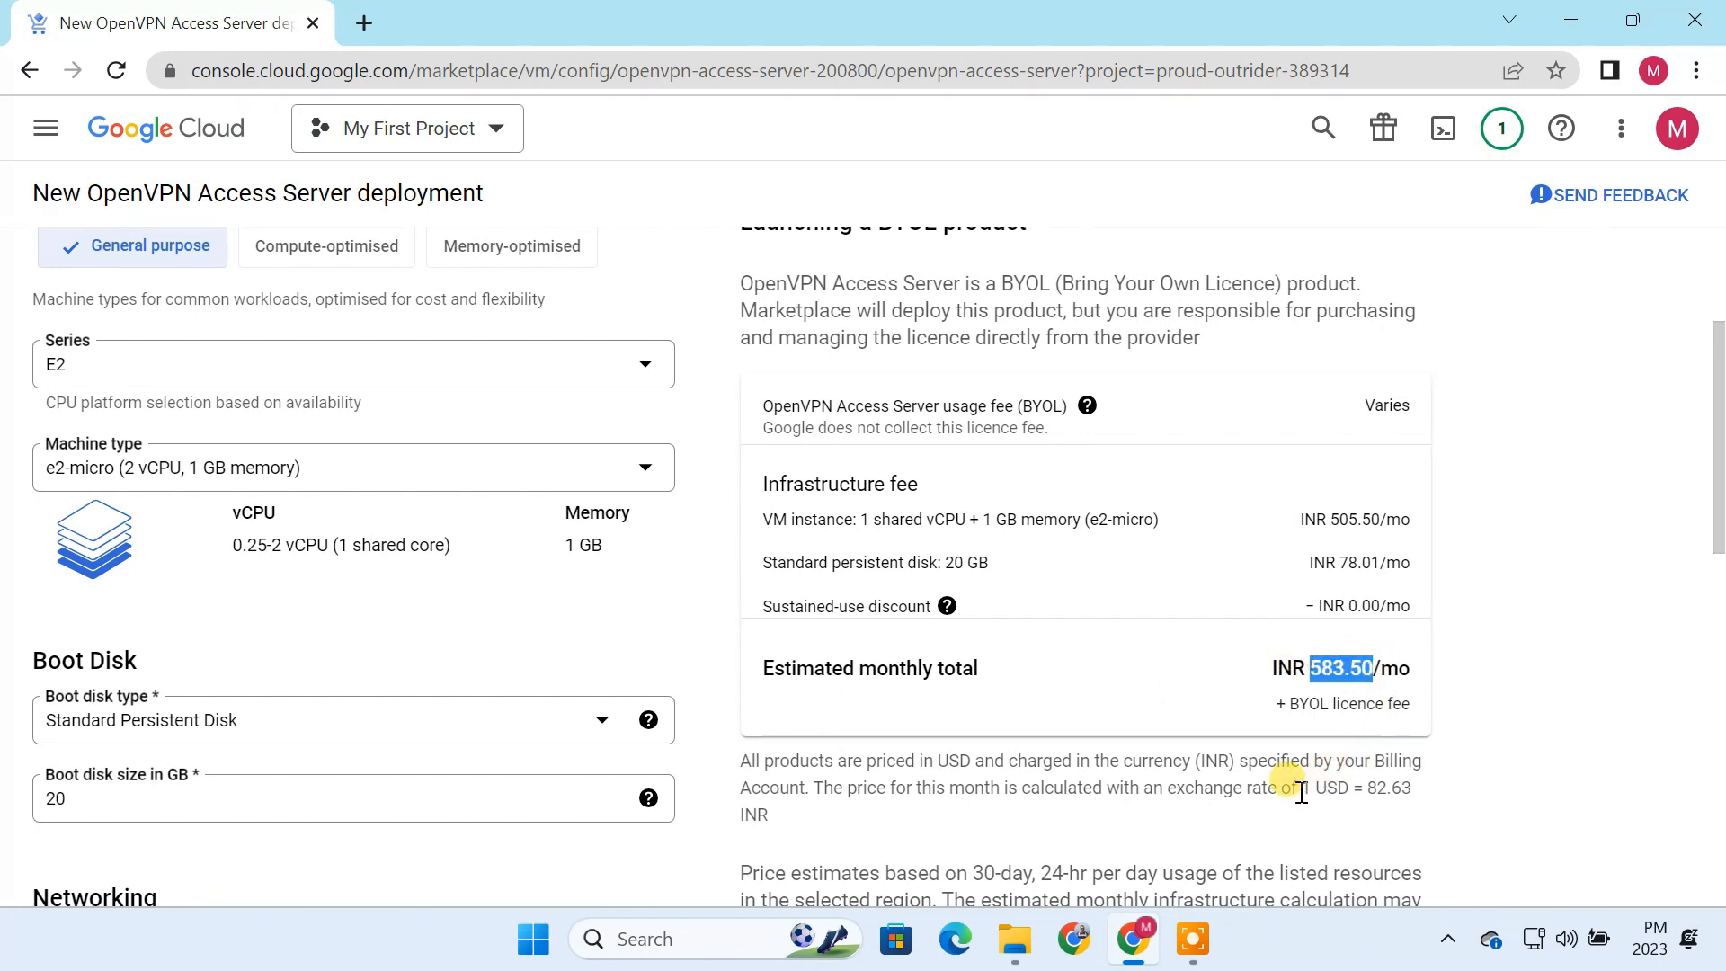
{"action": "left_click_drag", "start_coordinate": [1299, 788], "coordinate": [1370, 814]}
{"action": "left_click_drag", "start_coordinate": [1310, 667], "coordinate": [1418, 677]}
{"action": "scroll", "coordinate": [570, 838], "scroll_direction": "down", "scroll_amount": 10}
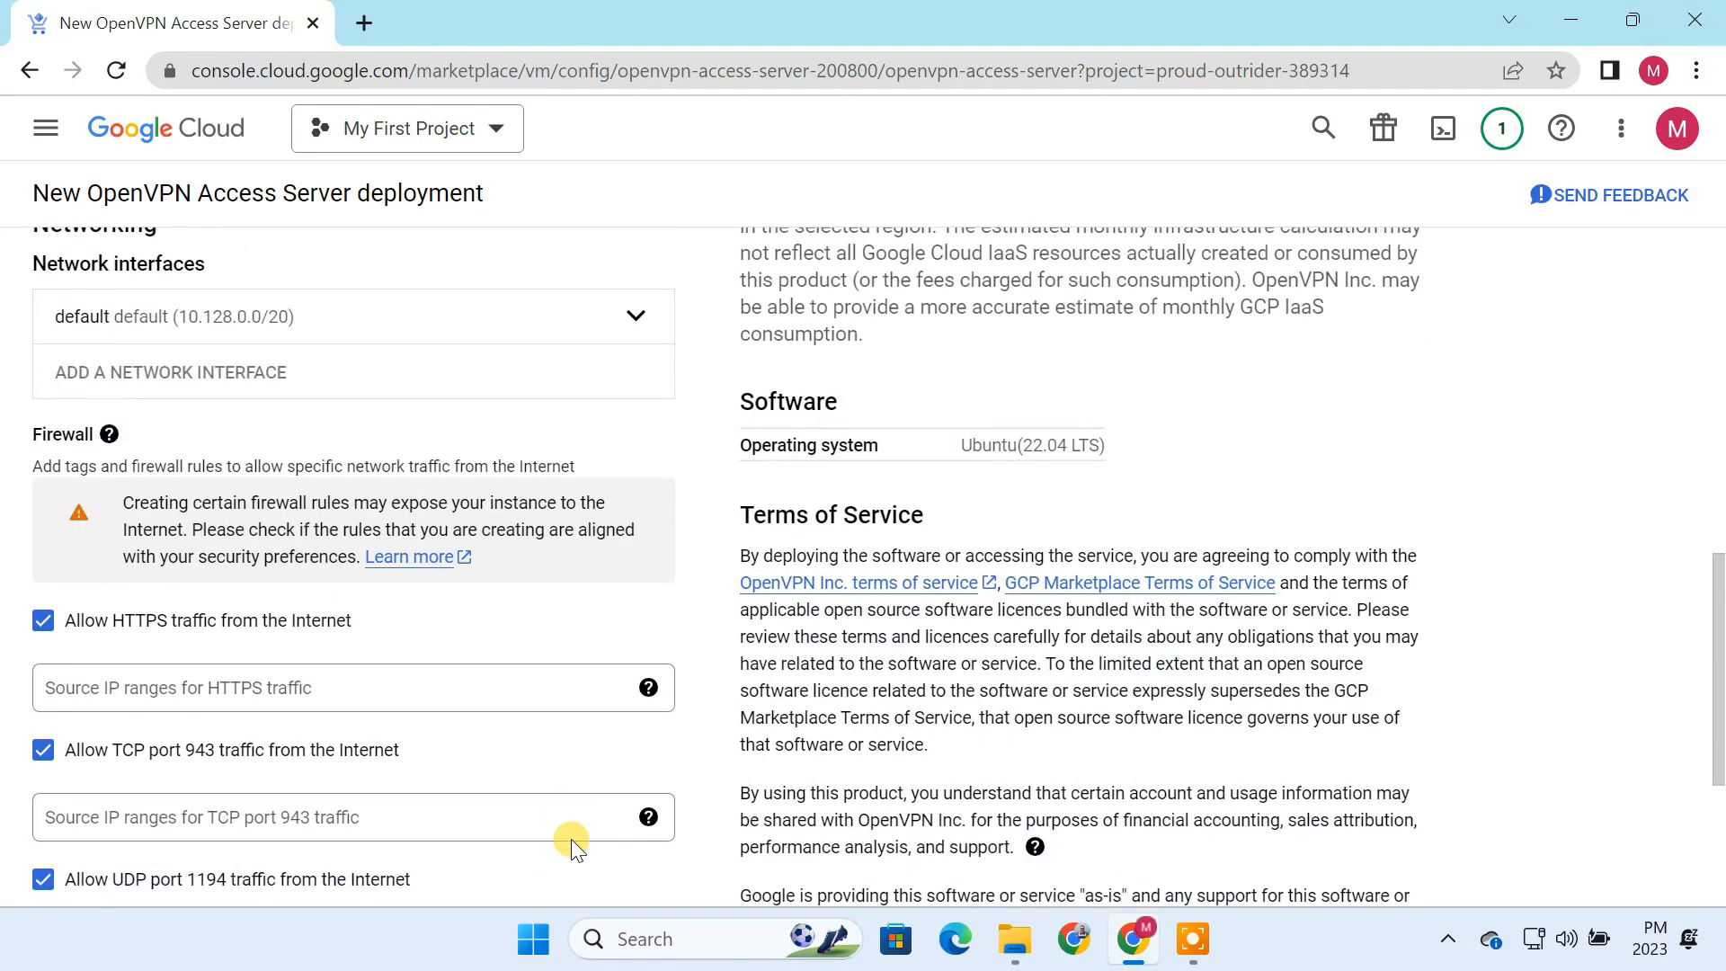
{"action": "scroll", "coordinate": [570, 839], "scroll_direction": "down", "scroll_amount": 2}
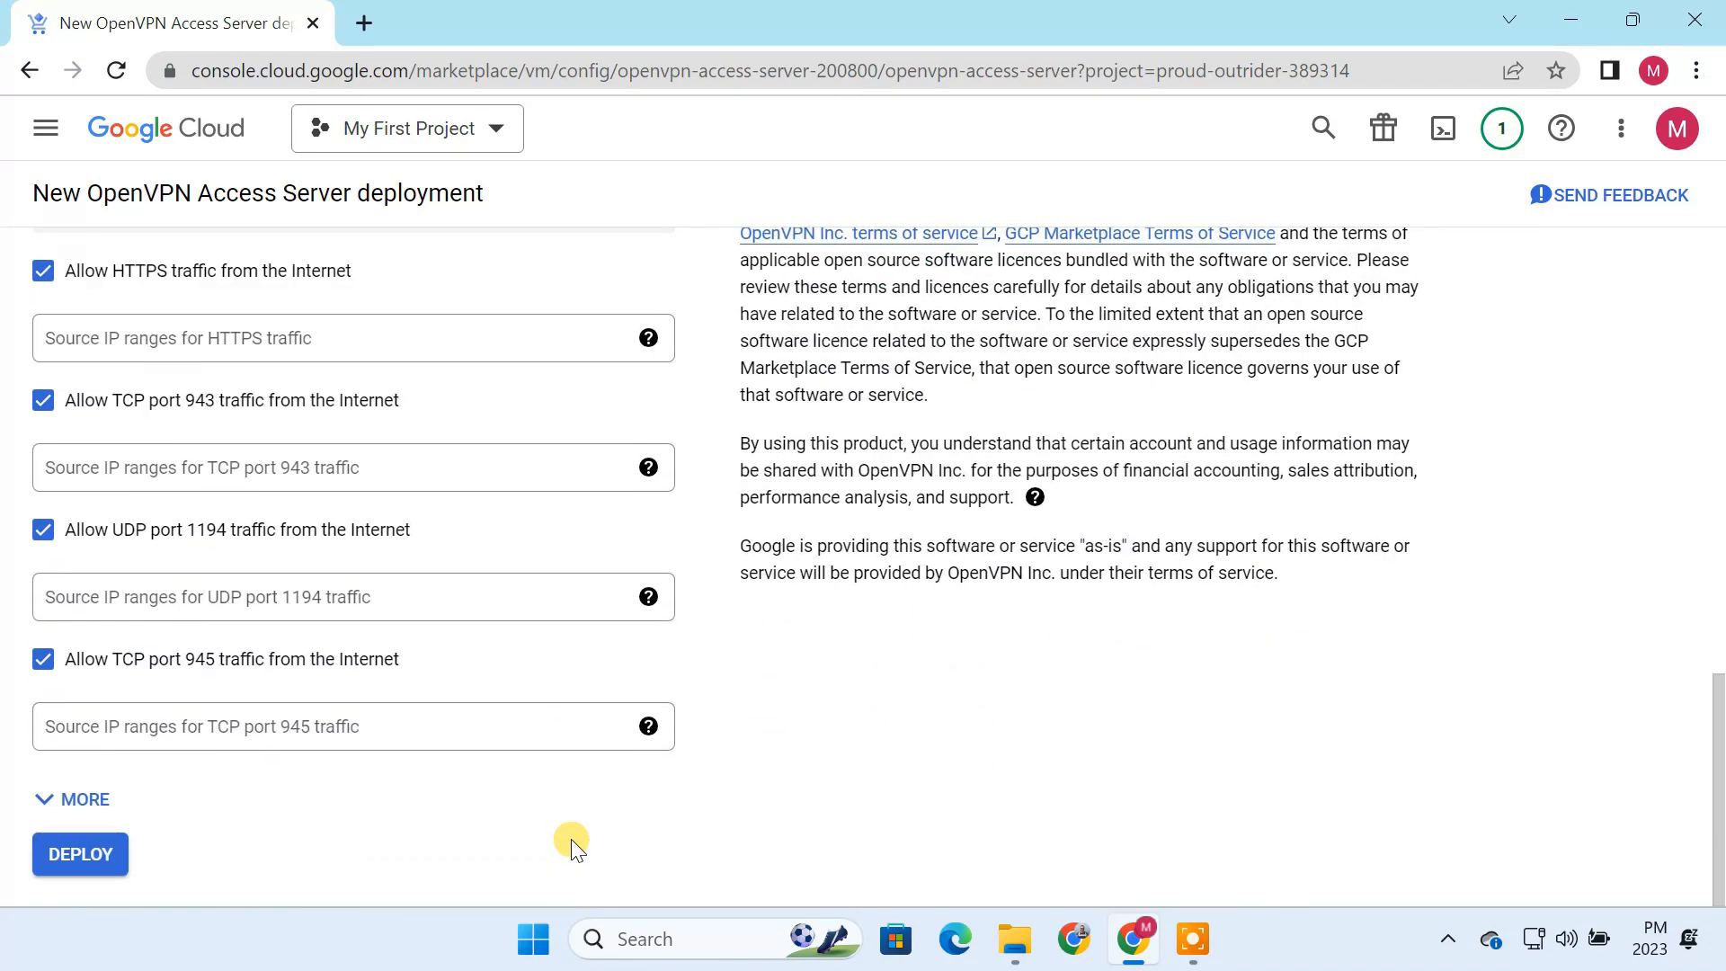
{"action": "left_click", "coordinate": [81, 855]}
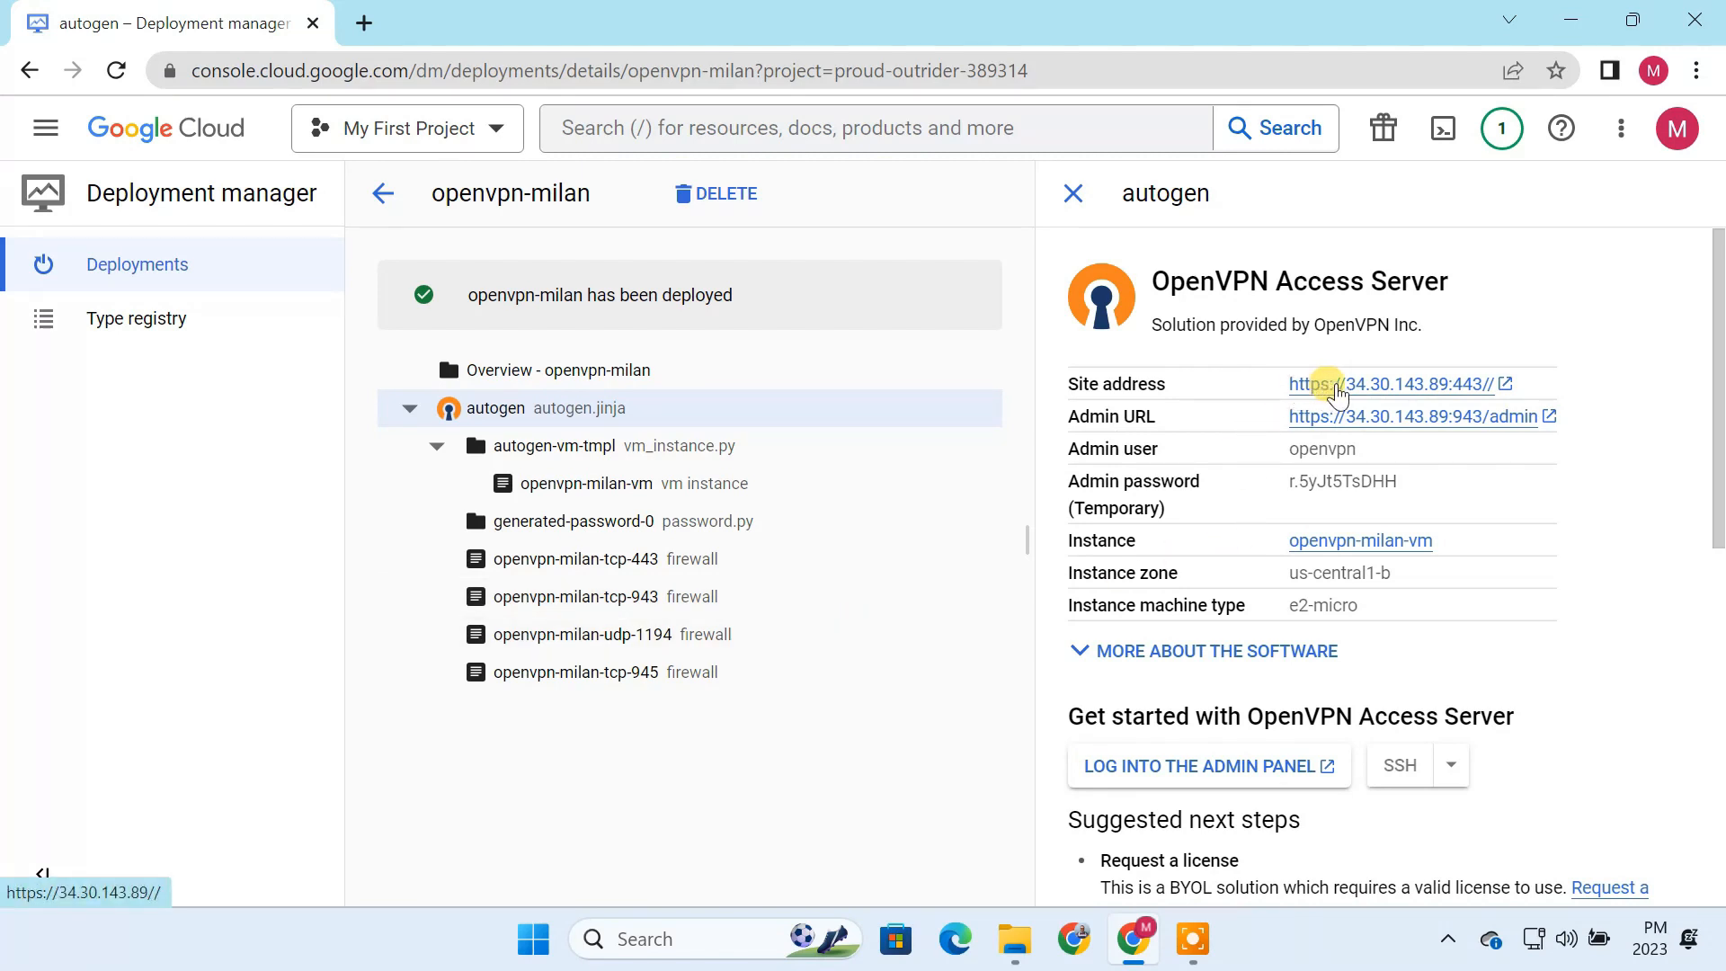
Step: Open the Admin URL from the deployment details and proceed past the privacy warning to the admin login page
{"action": "left_click_drag", "start_coordinate": [1361, 449], "coordinate": [1291, 453]}
{"action": "triple_click", "coordinate": [1412, 481]}
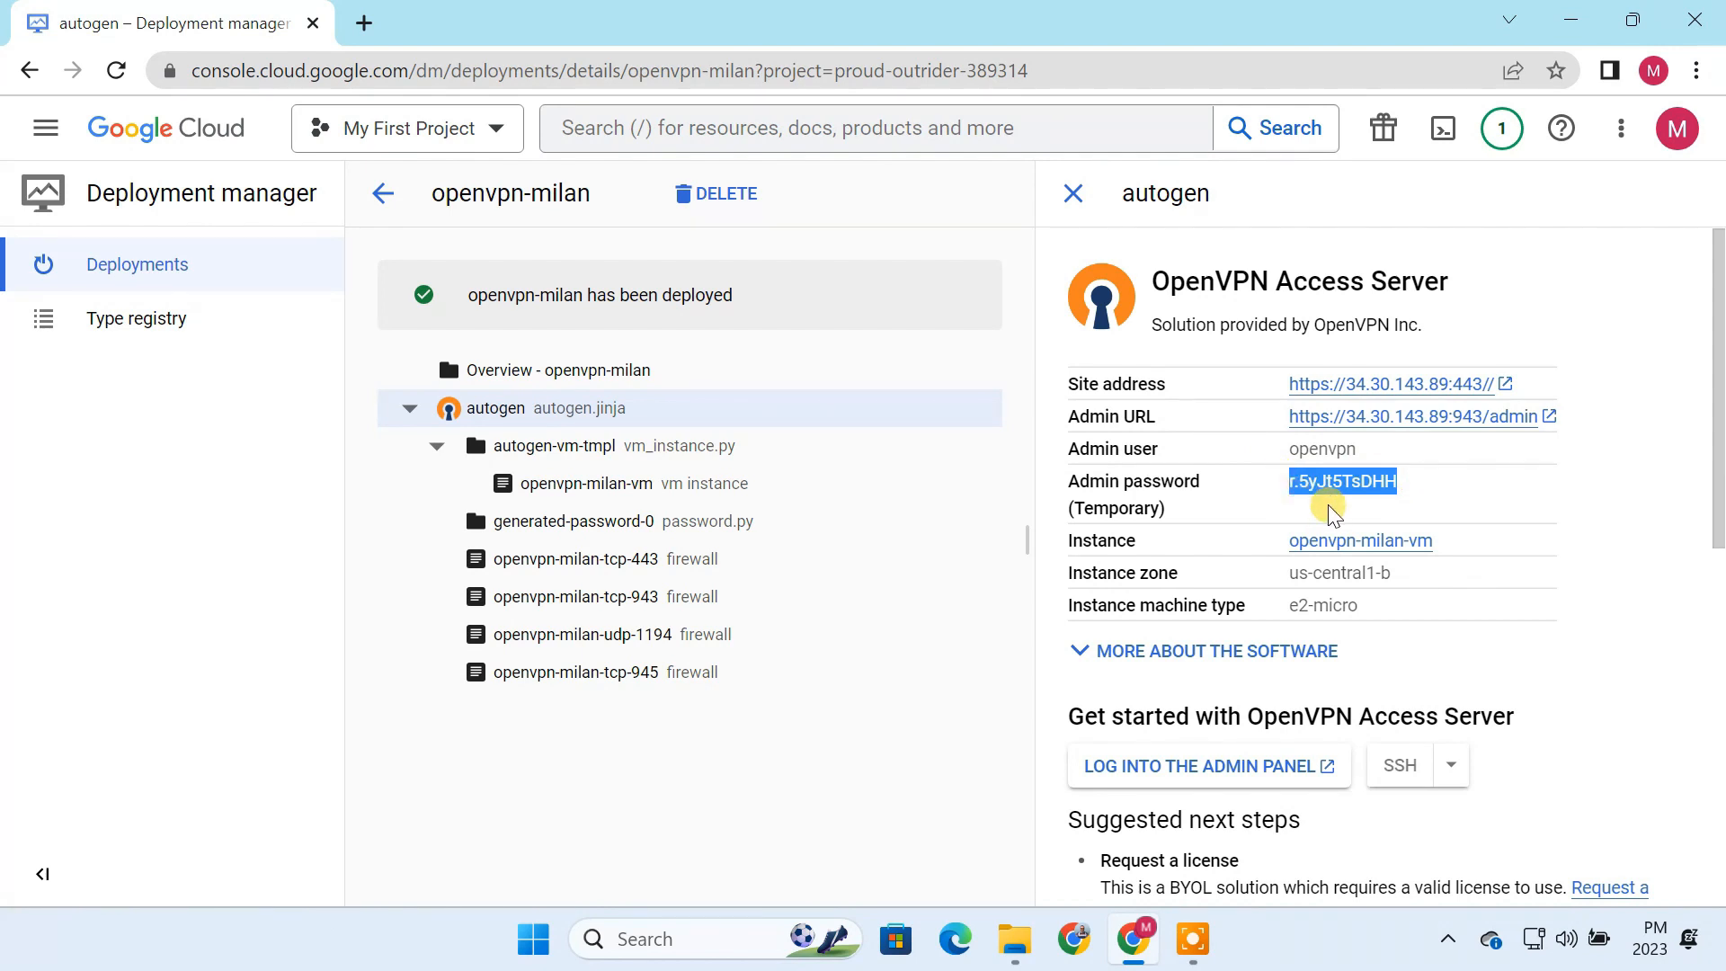
{"action": "left_click", "coordinate": [1385, 419]}
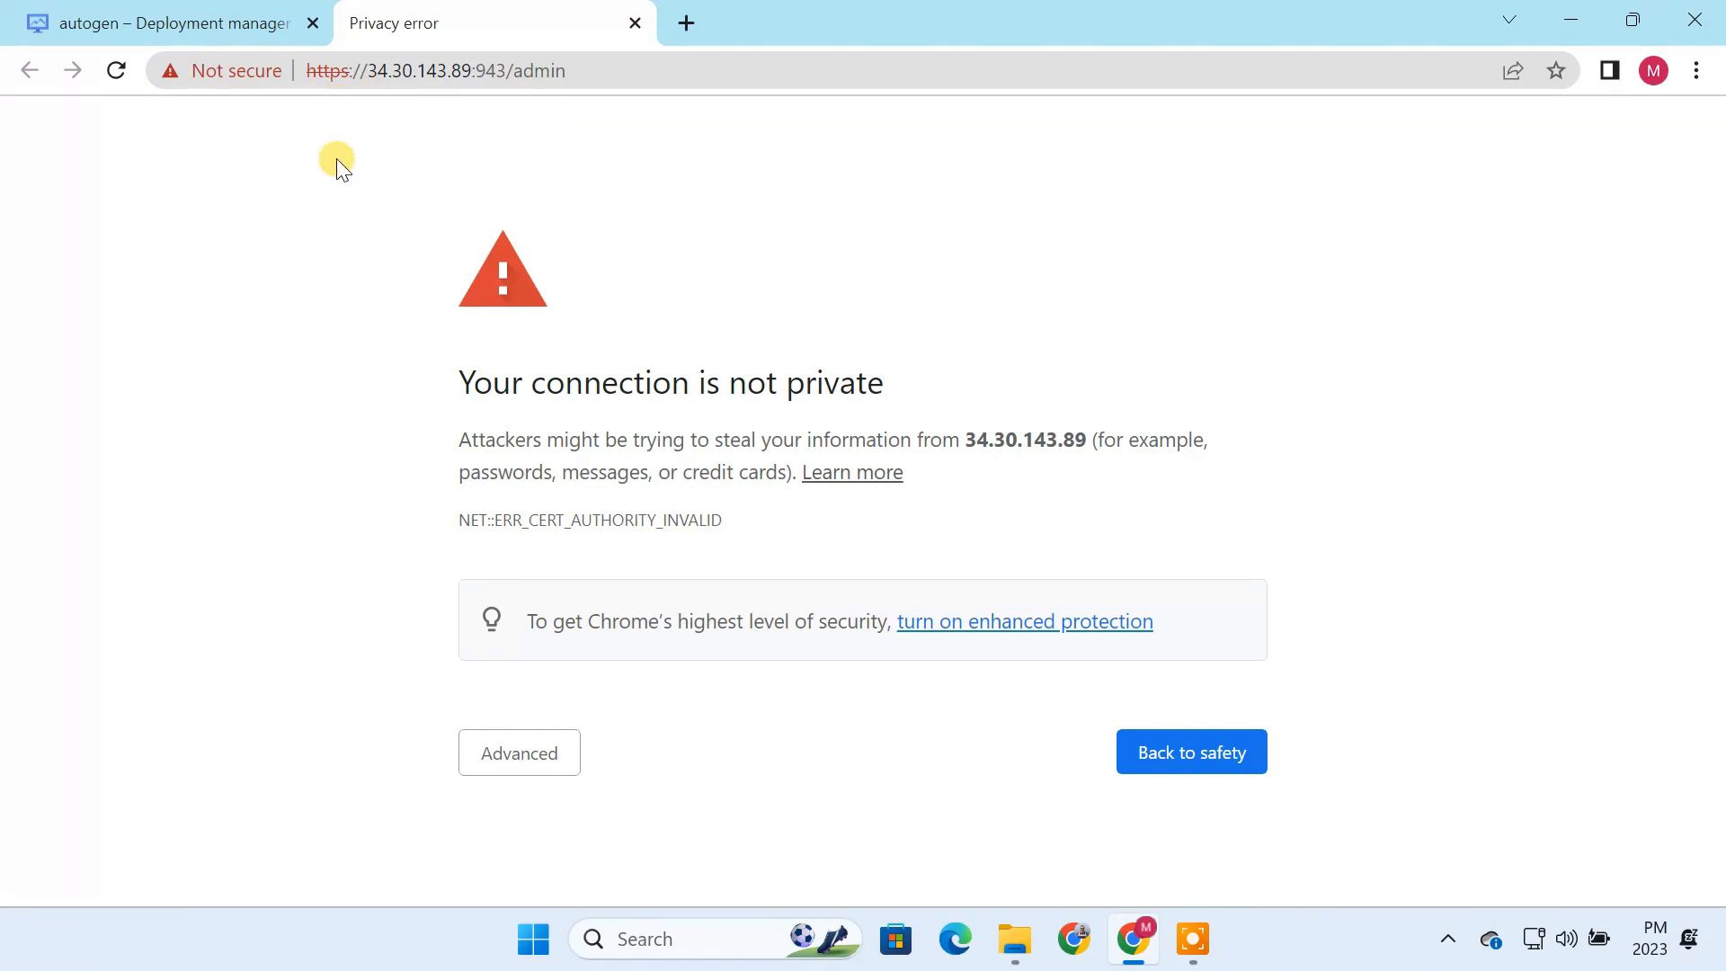
{"action": "left_click", "coordinate": [525, 760]}
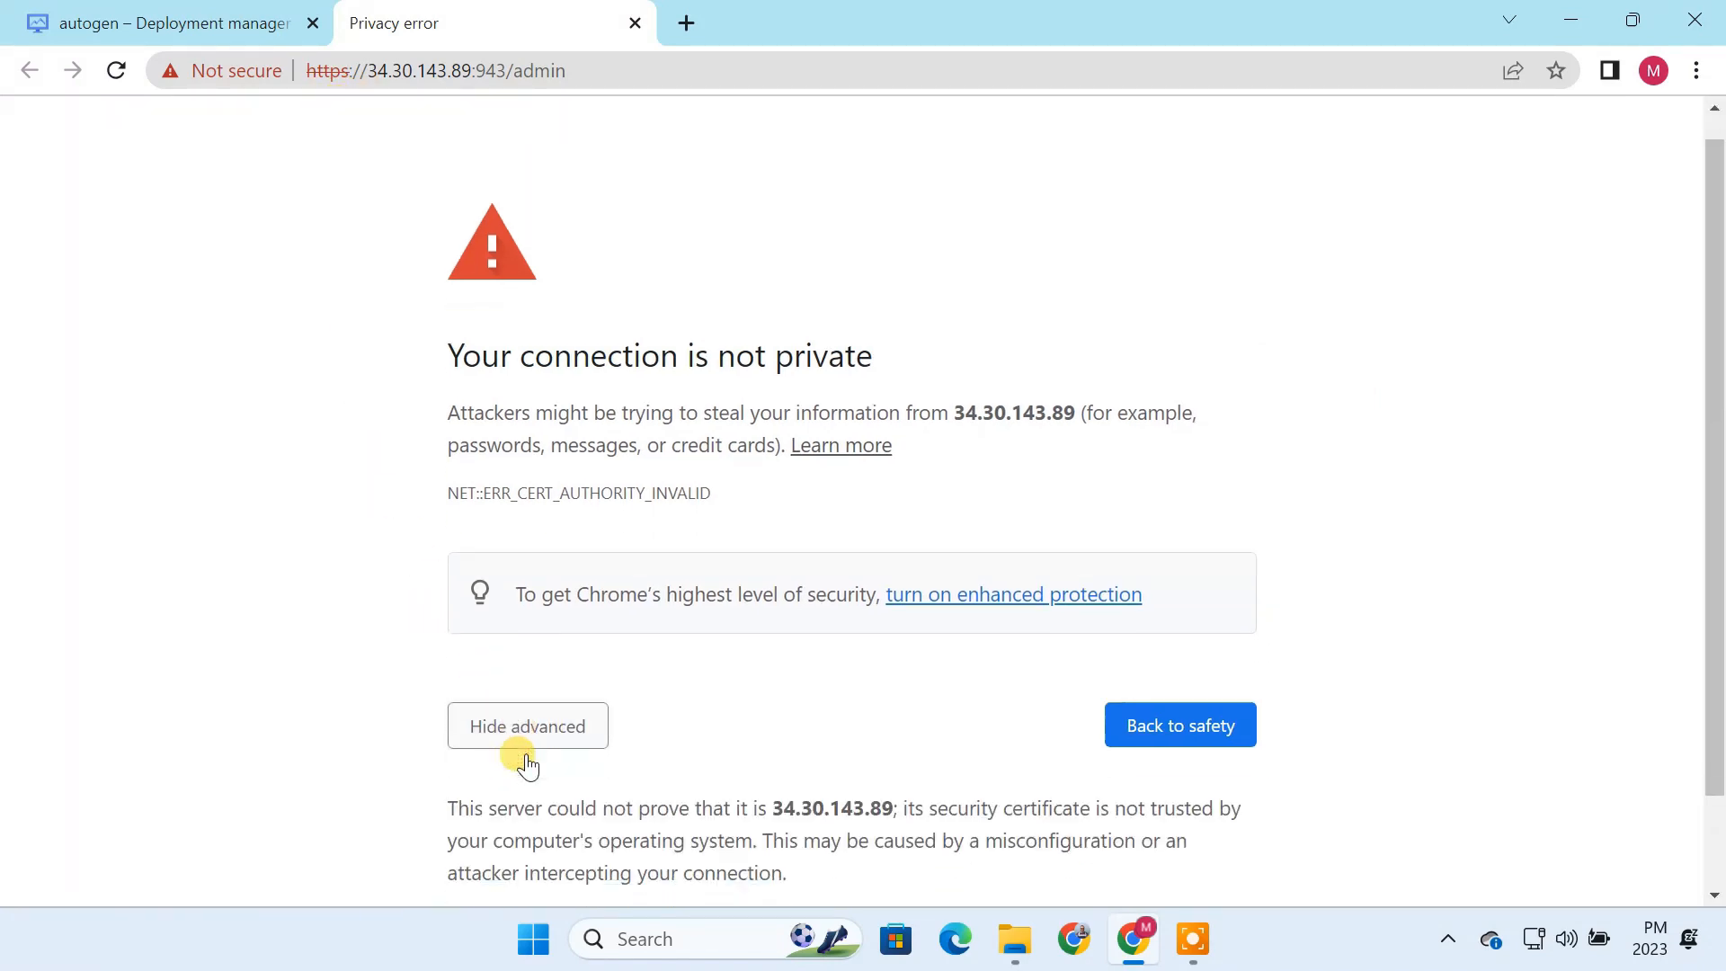
{"action": "scroll", "coordinate": [524, 773], "scroll_direction": "down", "scroll_amount": 2}
{"action": "left_click", "coordinate": [534, 826]}
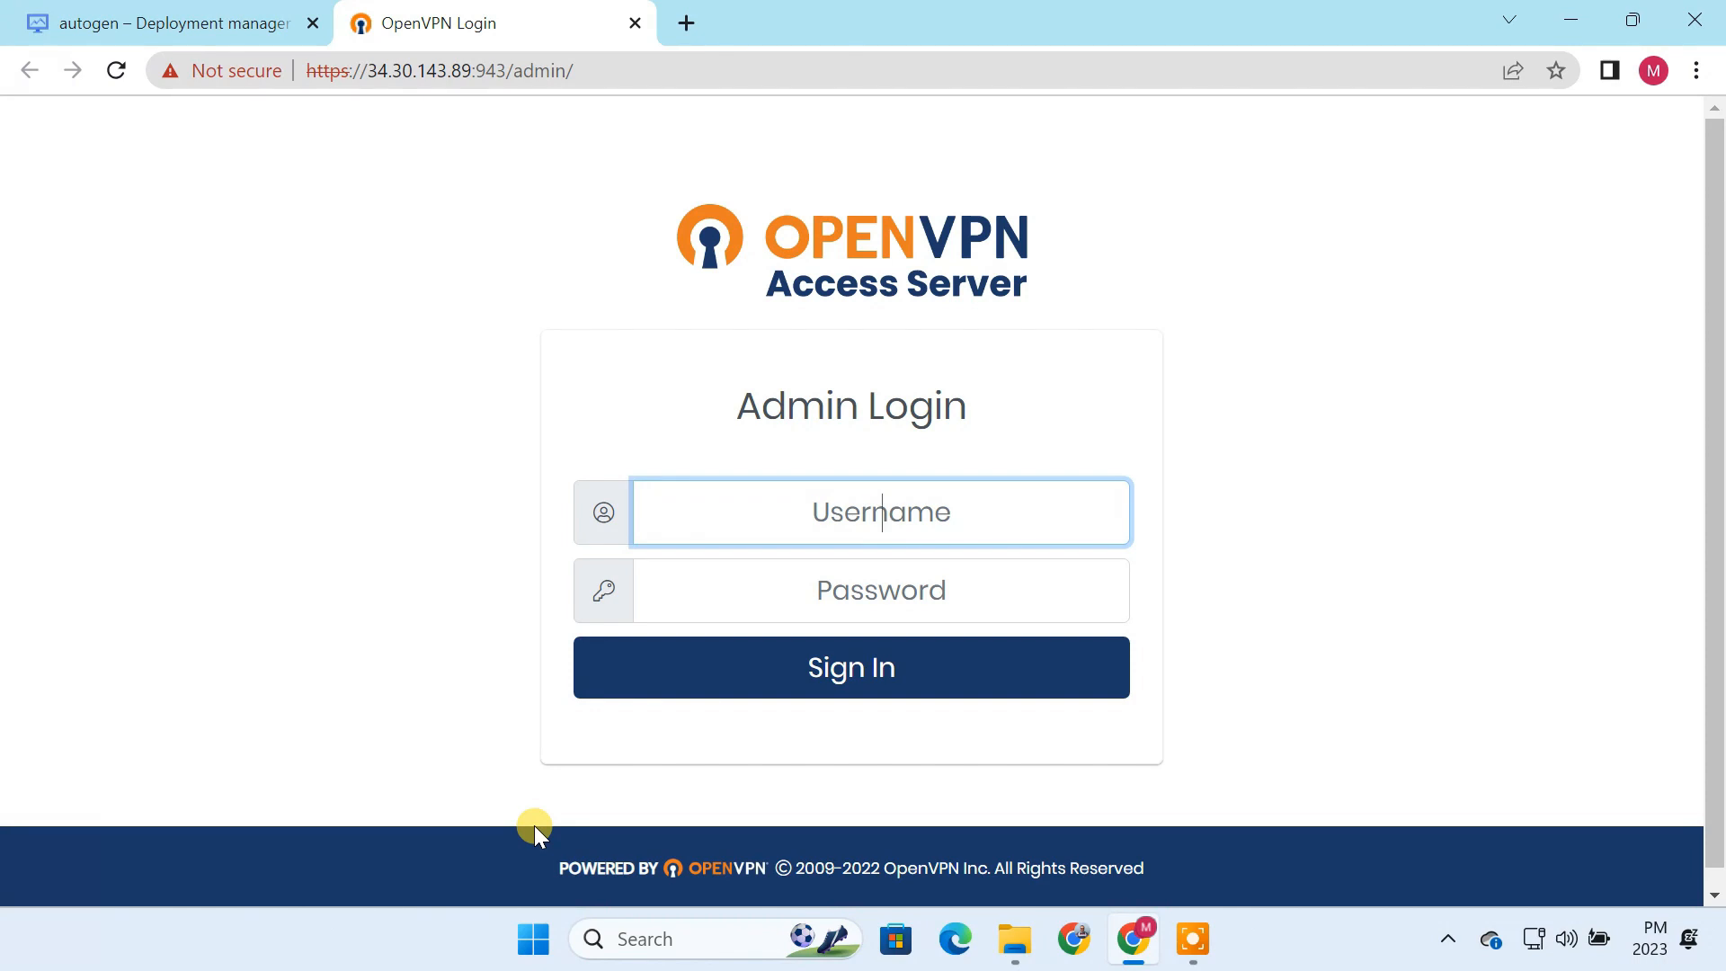
Step: Sign in to the admin page as openvpn with the temporary admin password copied from the deployment details
{"action": "left_click", "coordinate": [185, 21]}
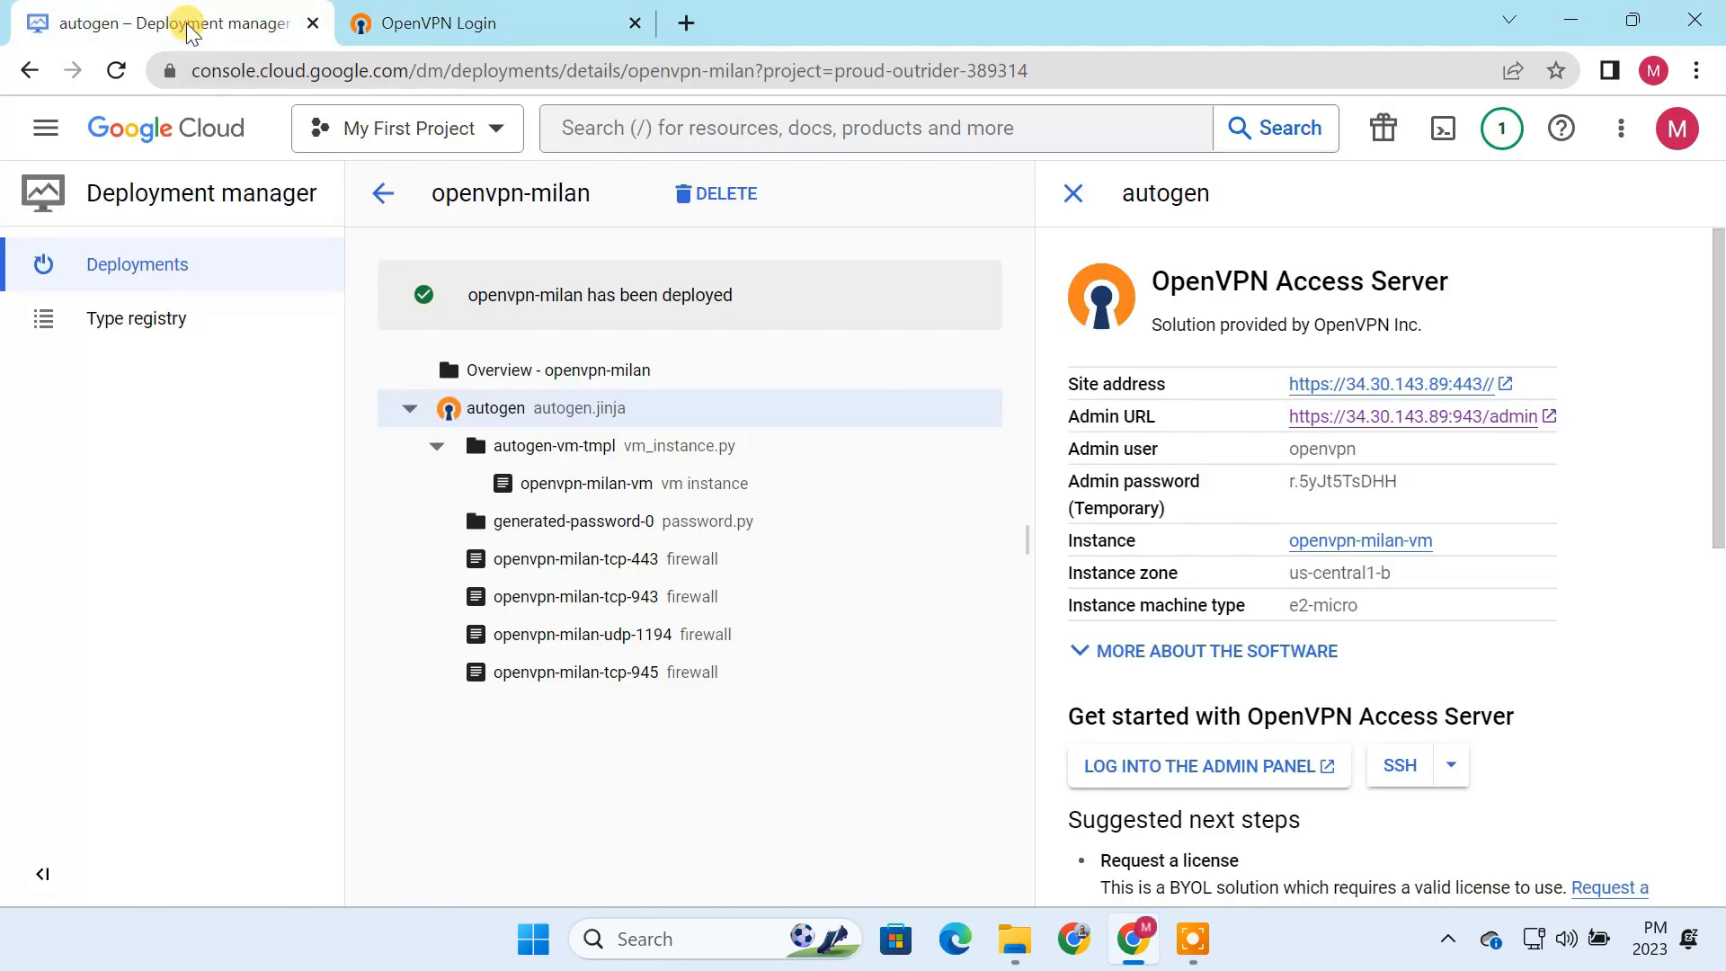
{"action": "left_click_drag", "start_coordinate": [1368, 456], "coordinate": [1284, 446]}
{"action": "key", "text": "ctrl+c"}
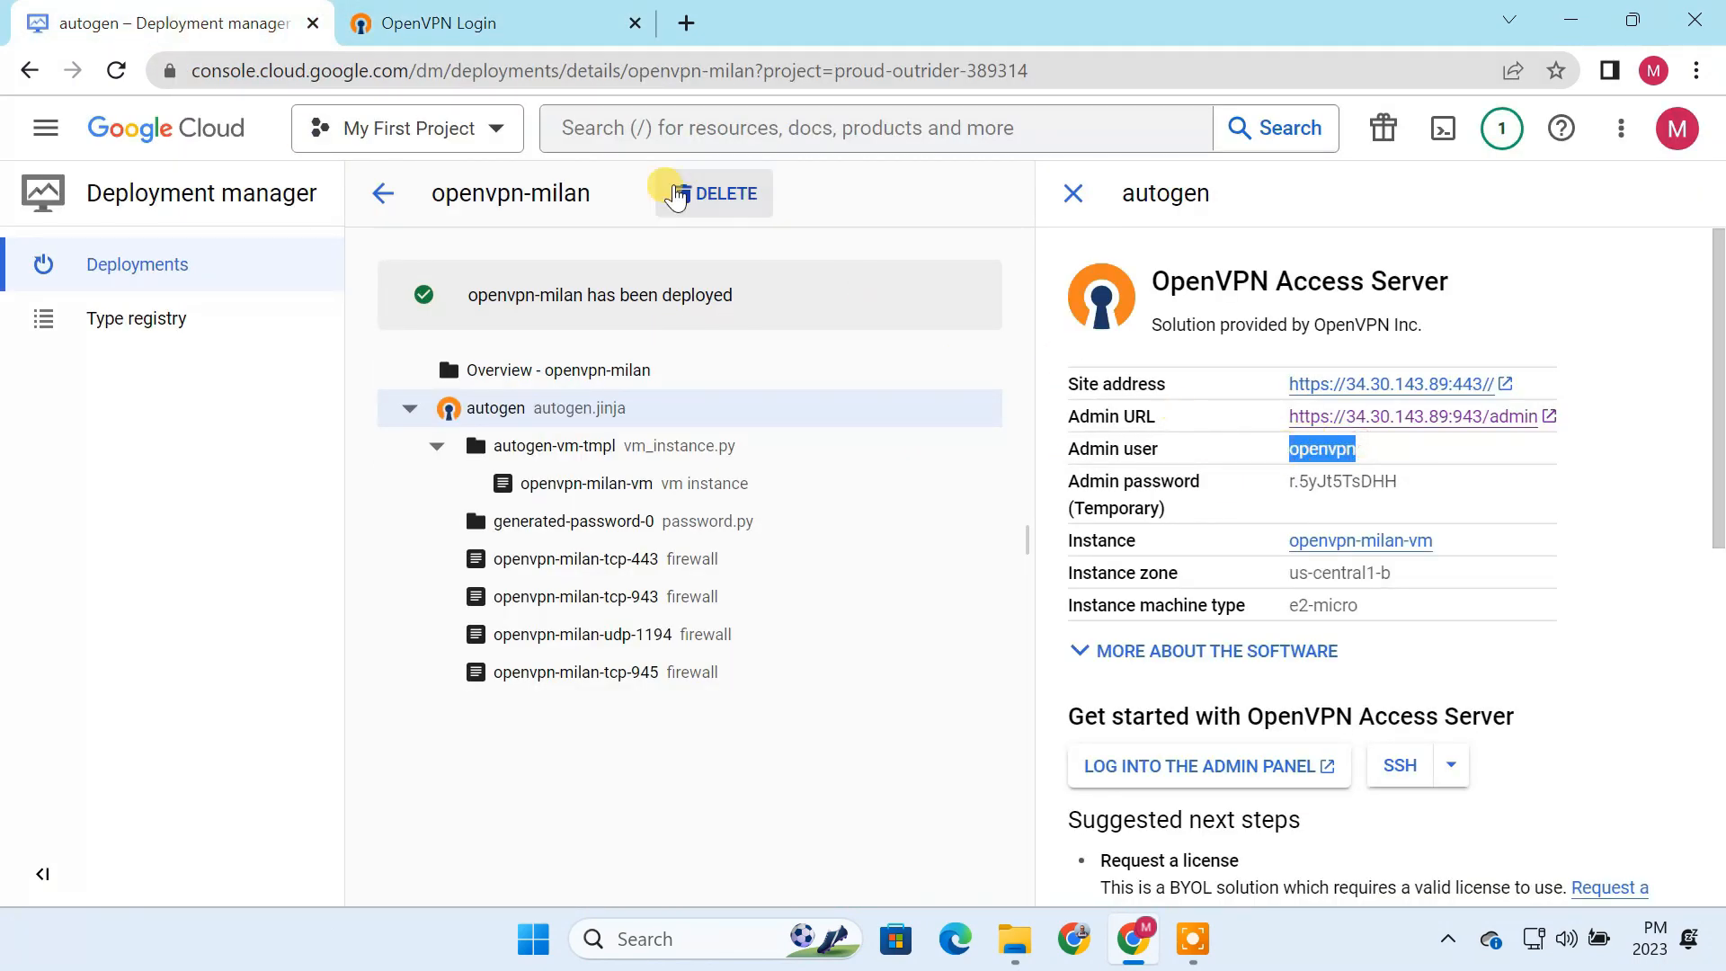
{"action": "left_click", "coordinate": [494, 22]}
{"action": "key", "text": "ctrl+v"}
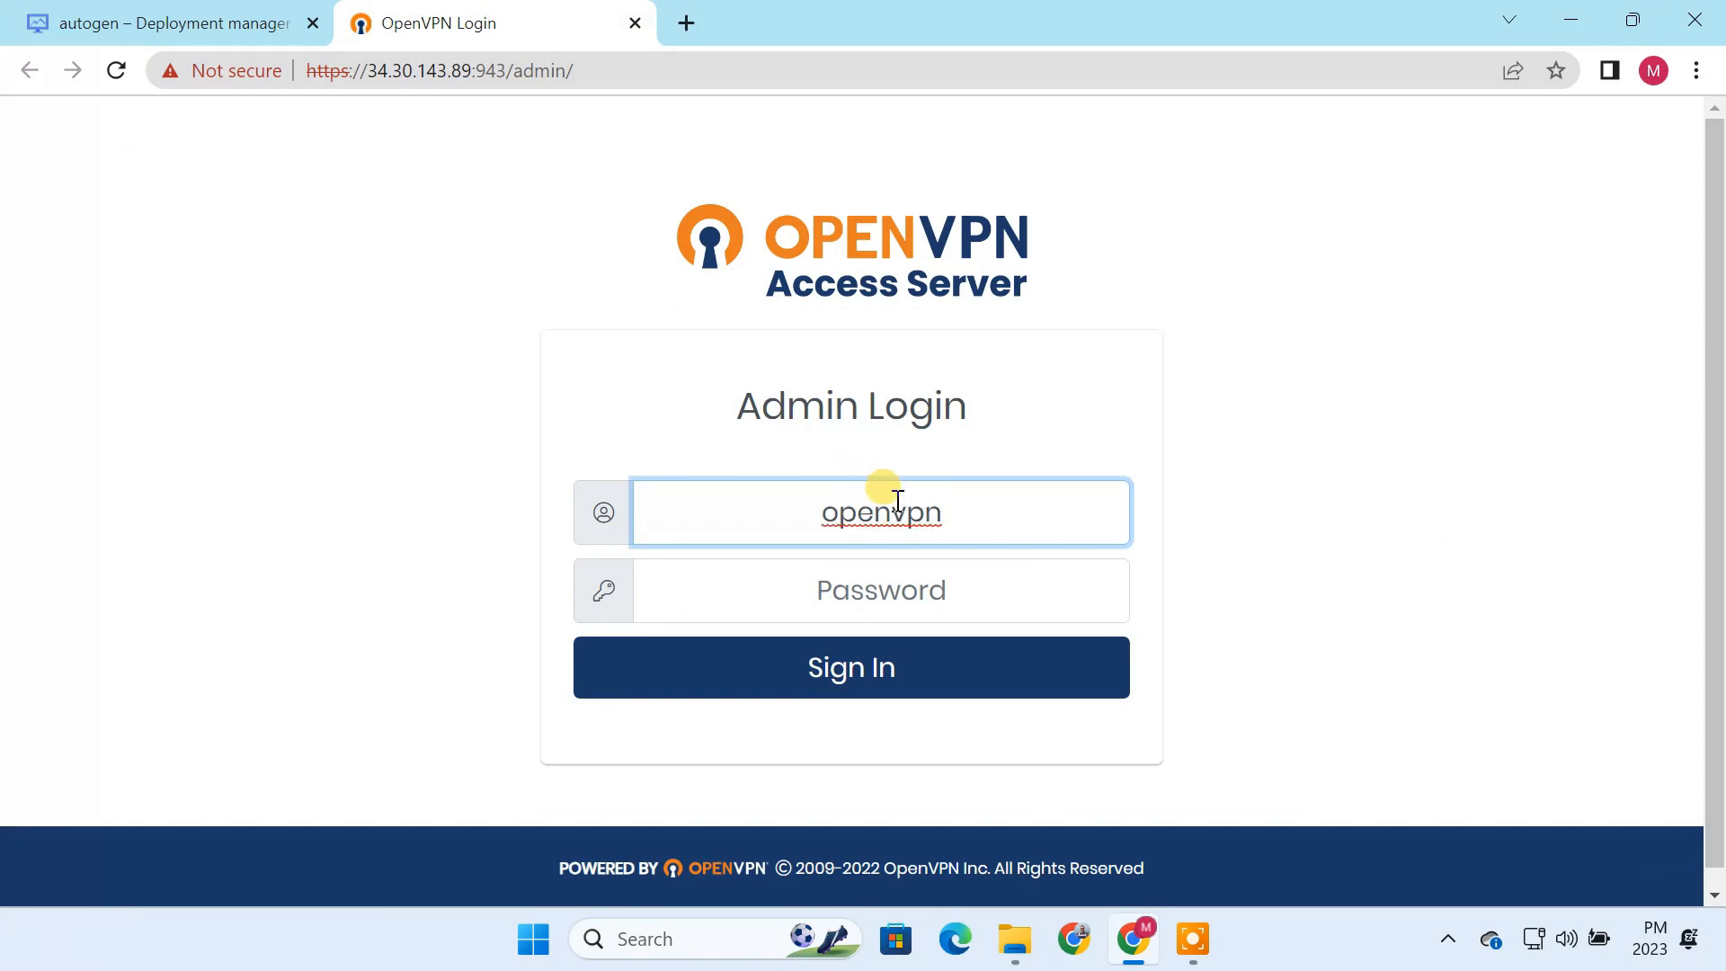
{"action": "left_click", "coordinate": [203, 16]}
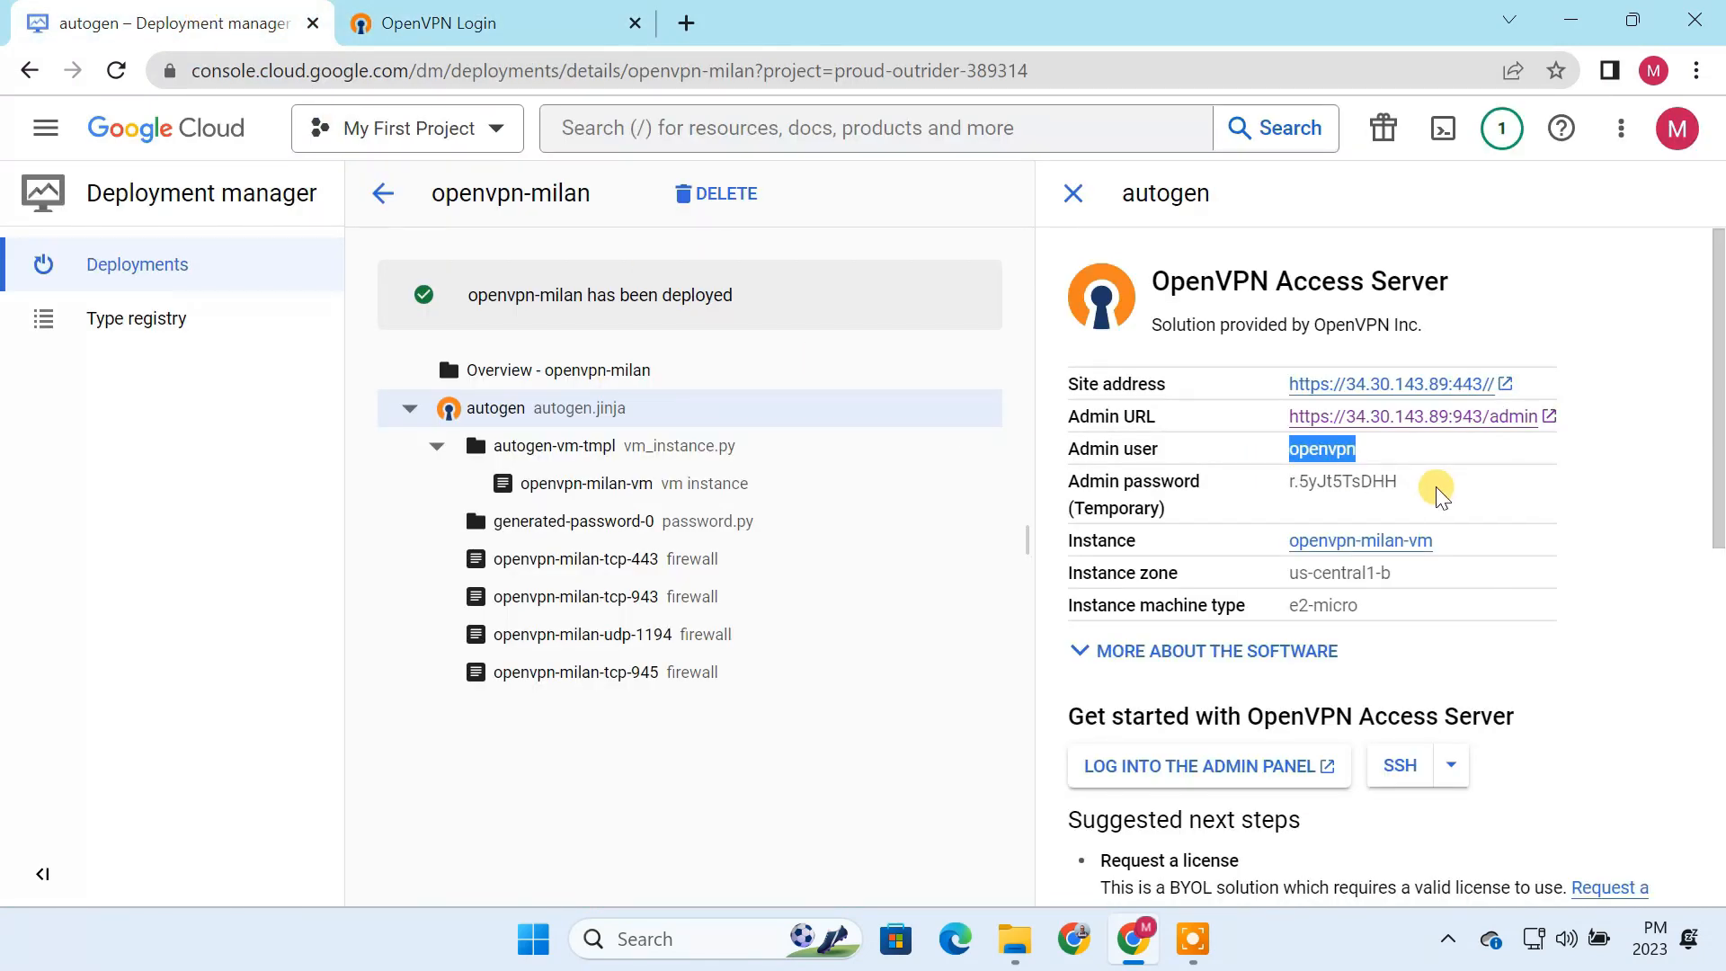
{"action": "left_click_drag", "start_coordinate": [1437, 483], "coordinate": [1281, 483]}
{"action": "left_click", "coordinate": [540, 25]}
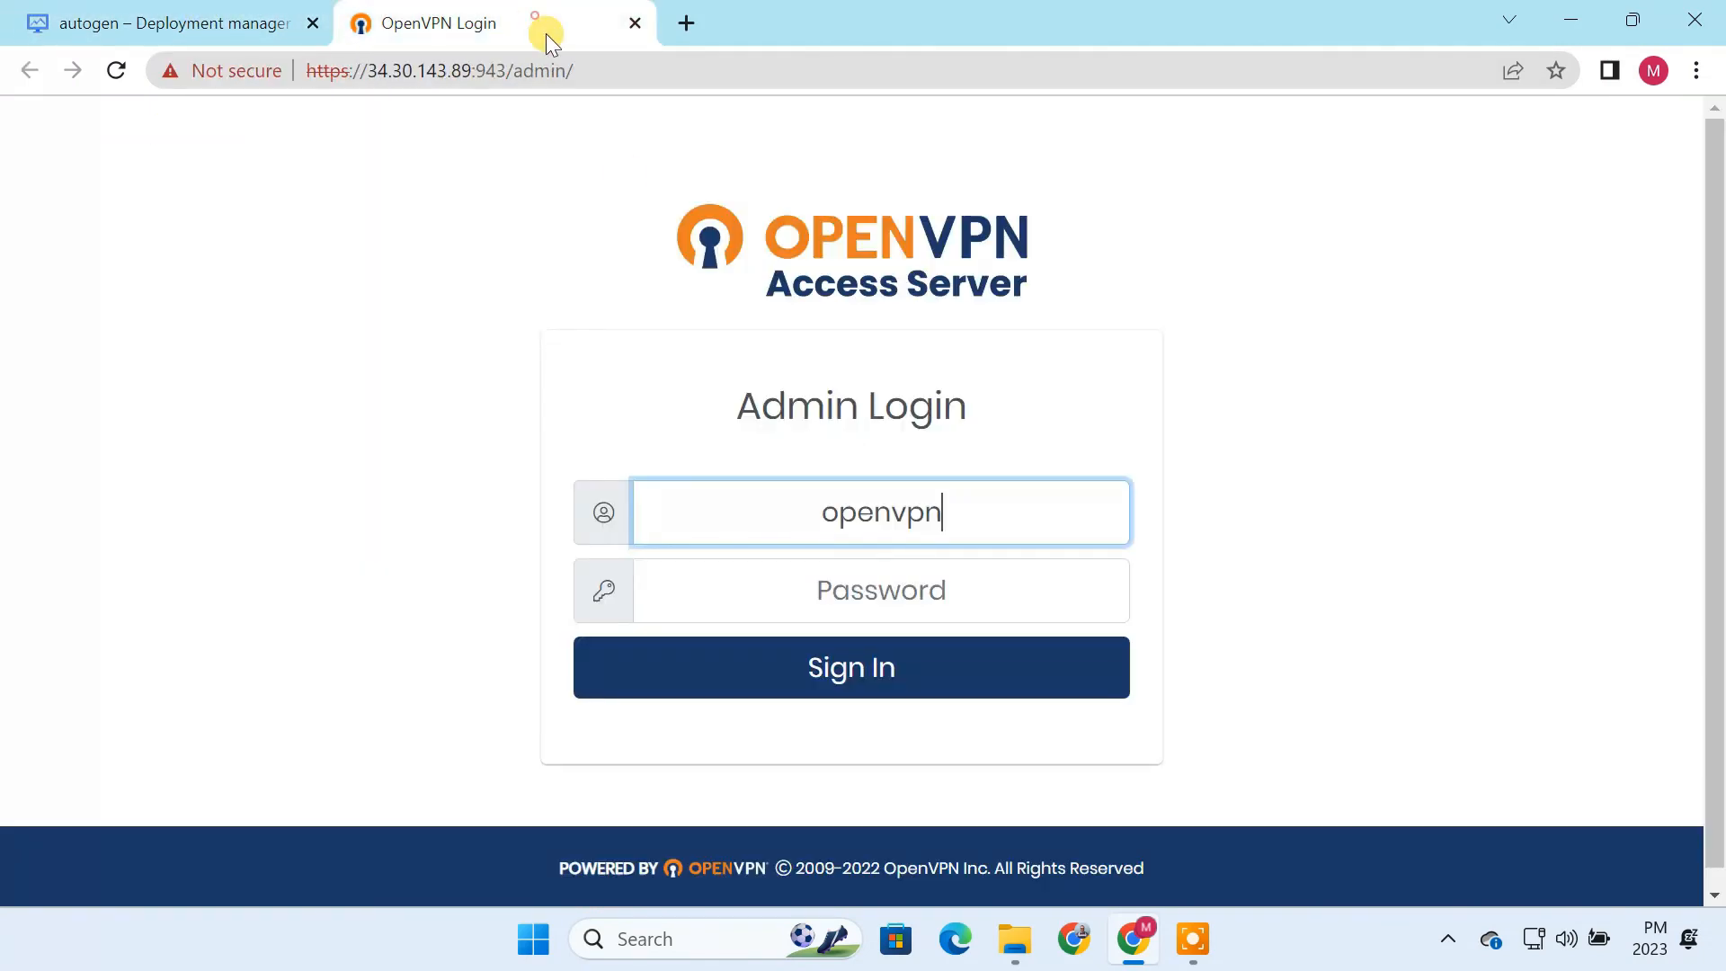
{"action": "left_click", "coordinate": [881, 584]}
{"action": "key", "text": "ctrl+v"}
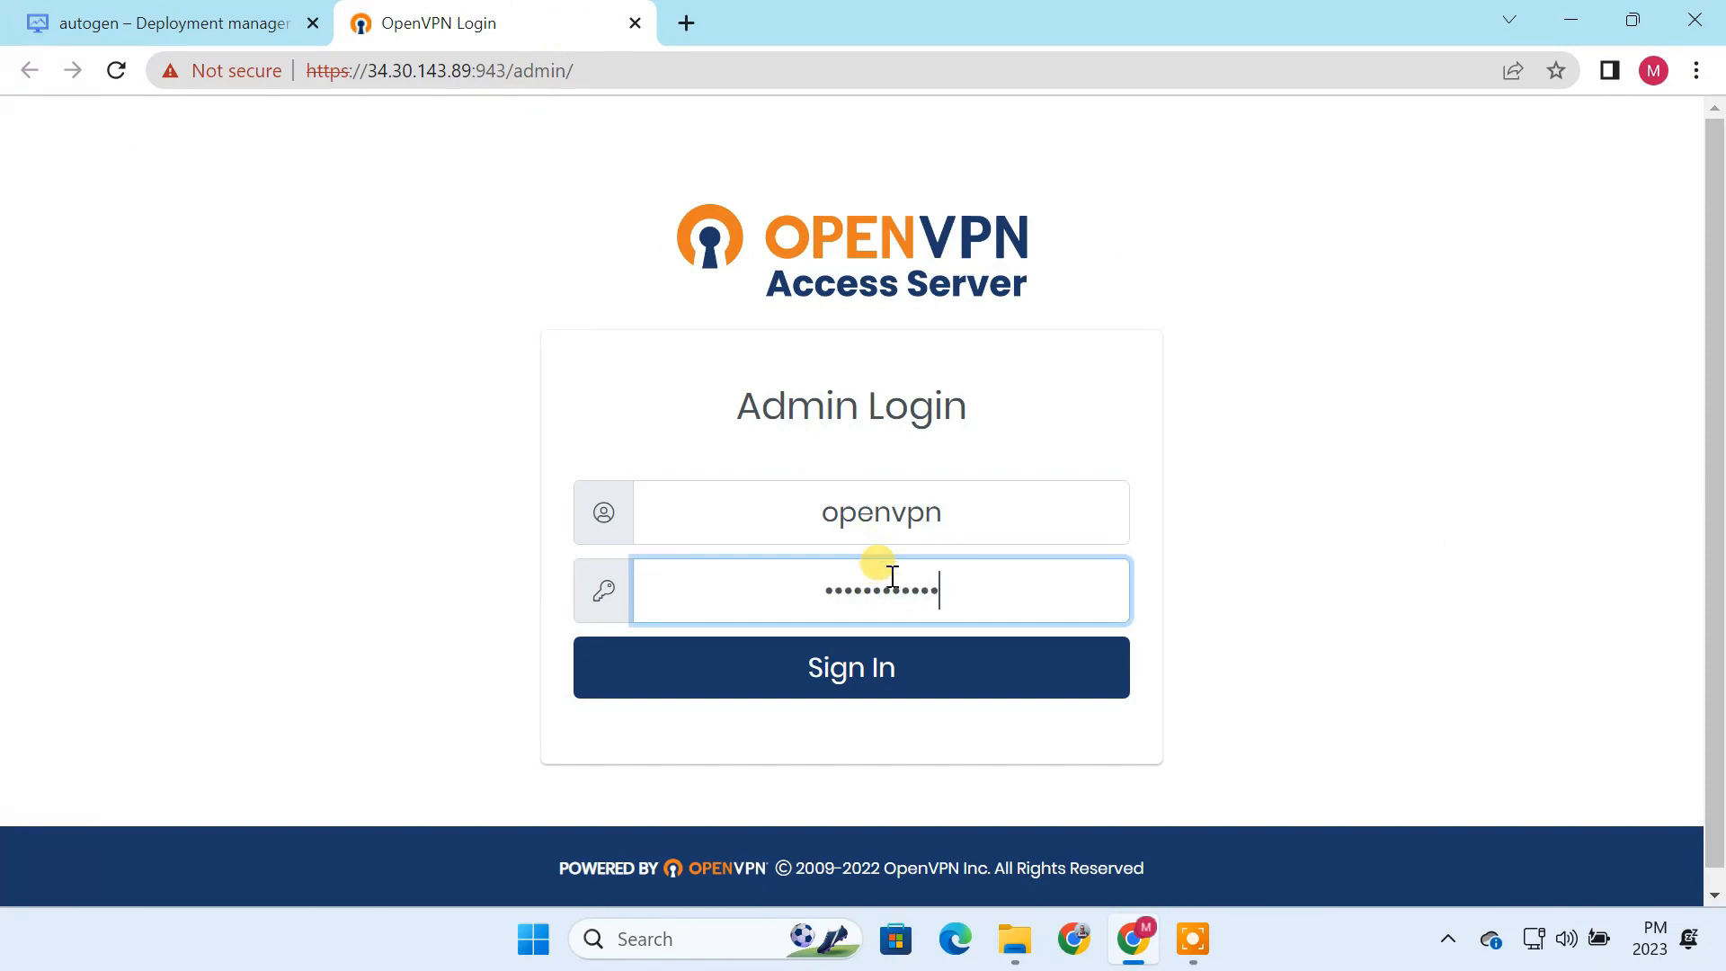
{"action": "left_click", "coordinate": [918, 687]}
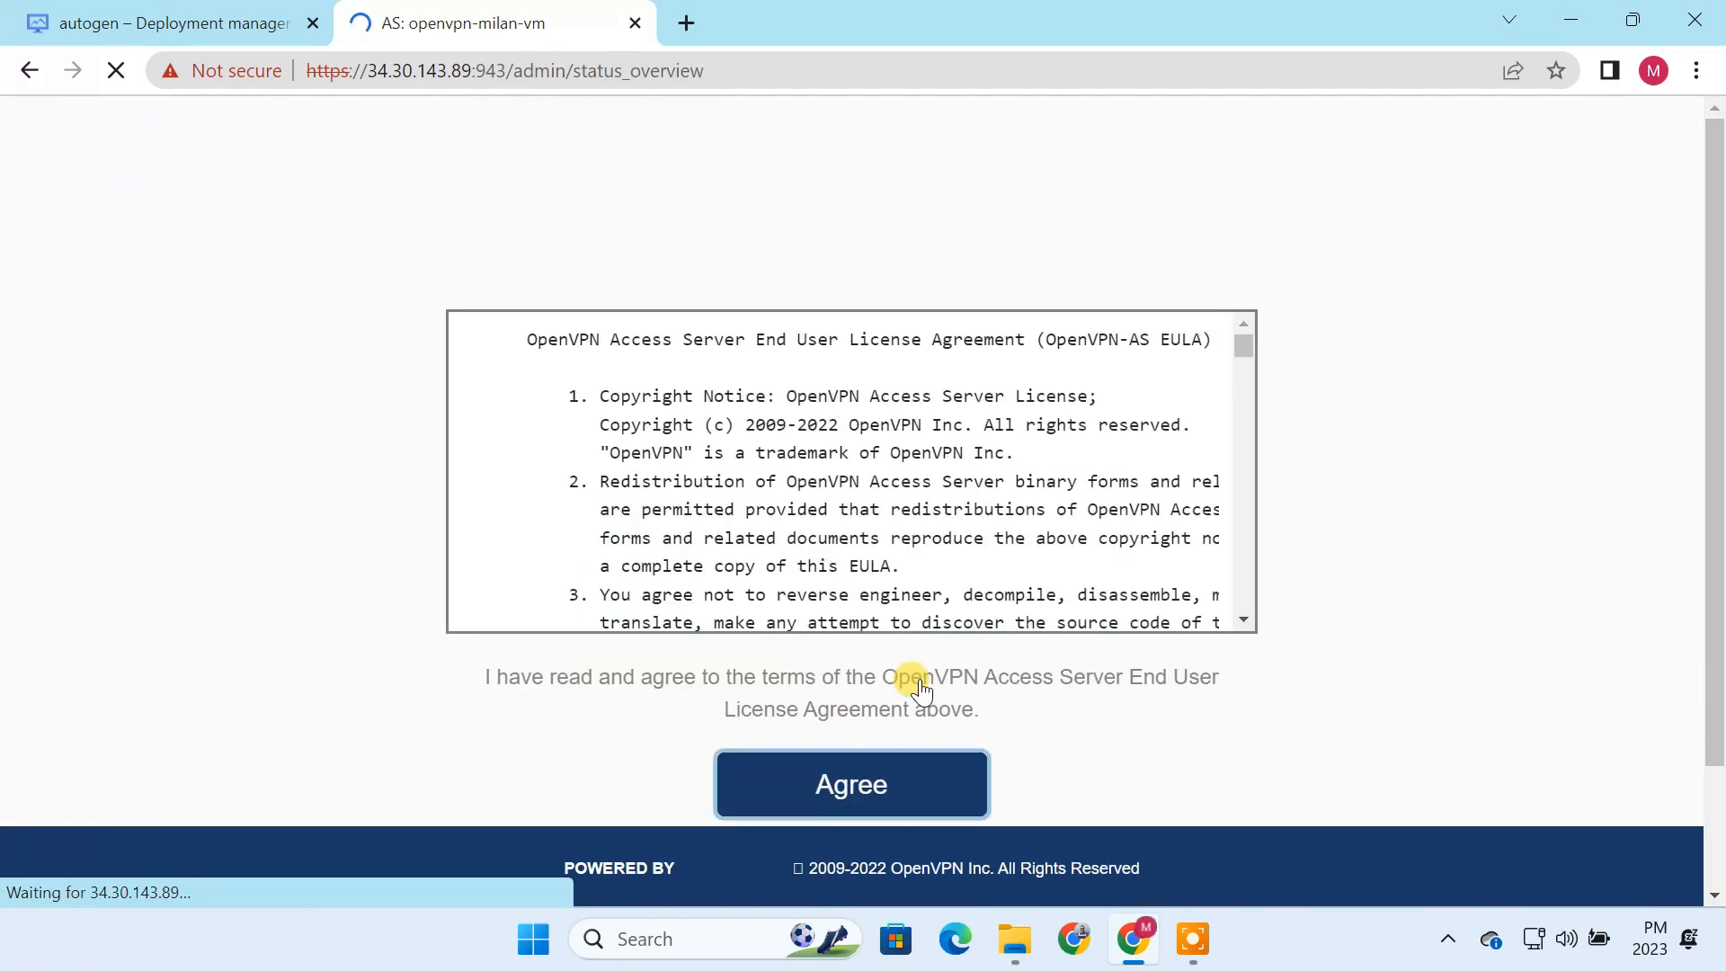
Step: Agree to the OpenVPN Access Server End User License Agreement and review the connection allowance in Activation Manager
{"action": "scroll", "coordinate": [914, 674], "scroll_direction": "down", "scroll_amount": 6}
{"action": "scroll", "coordinate": [978, 737], "scroll_direction": "down", "scroll_amount": 3}
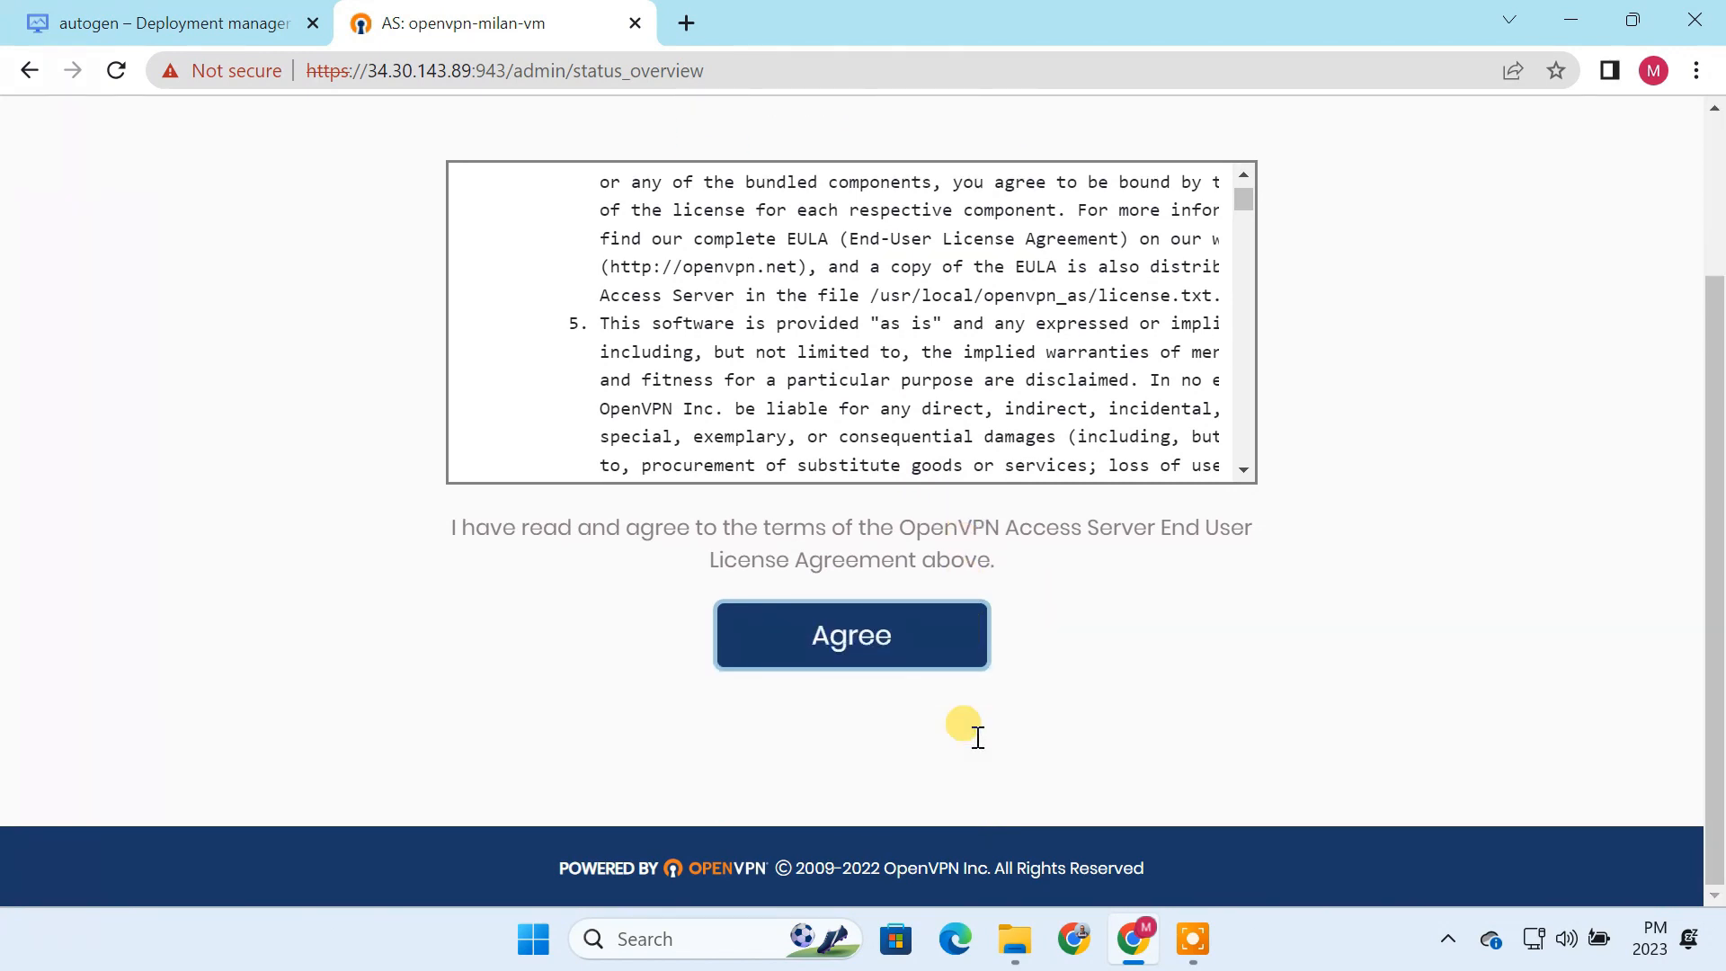
{"action": "left_click", "coordinate": [873, 654]}
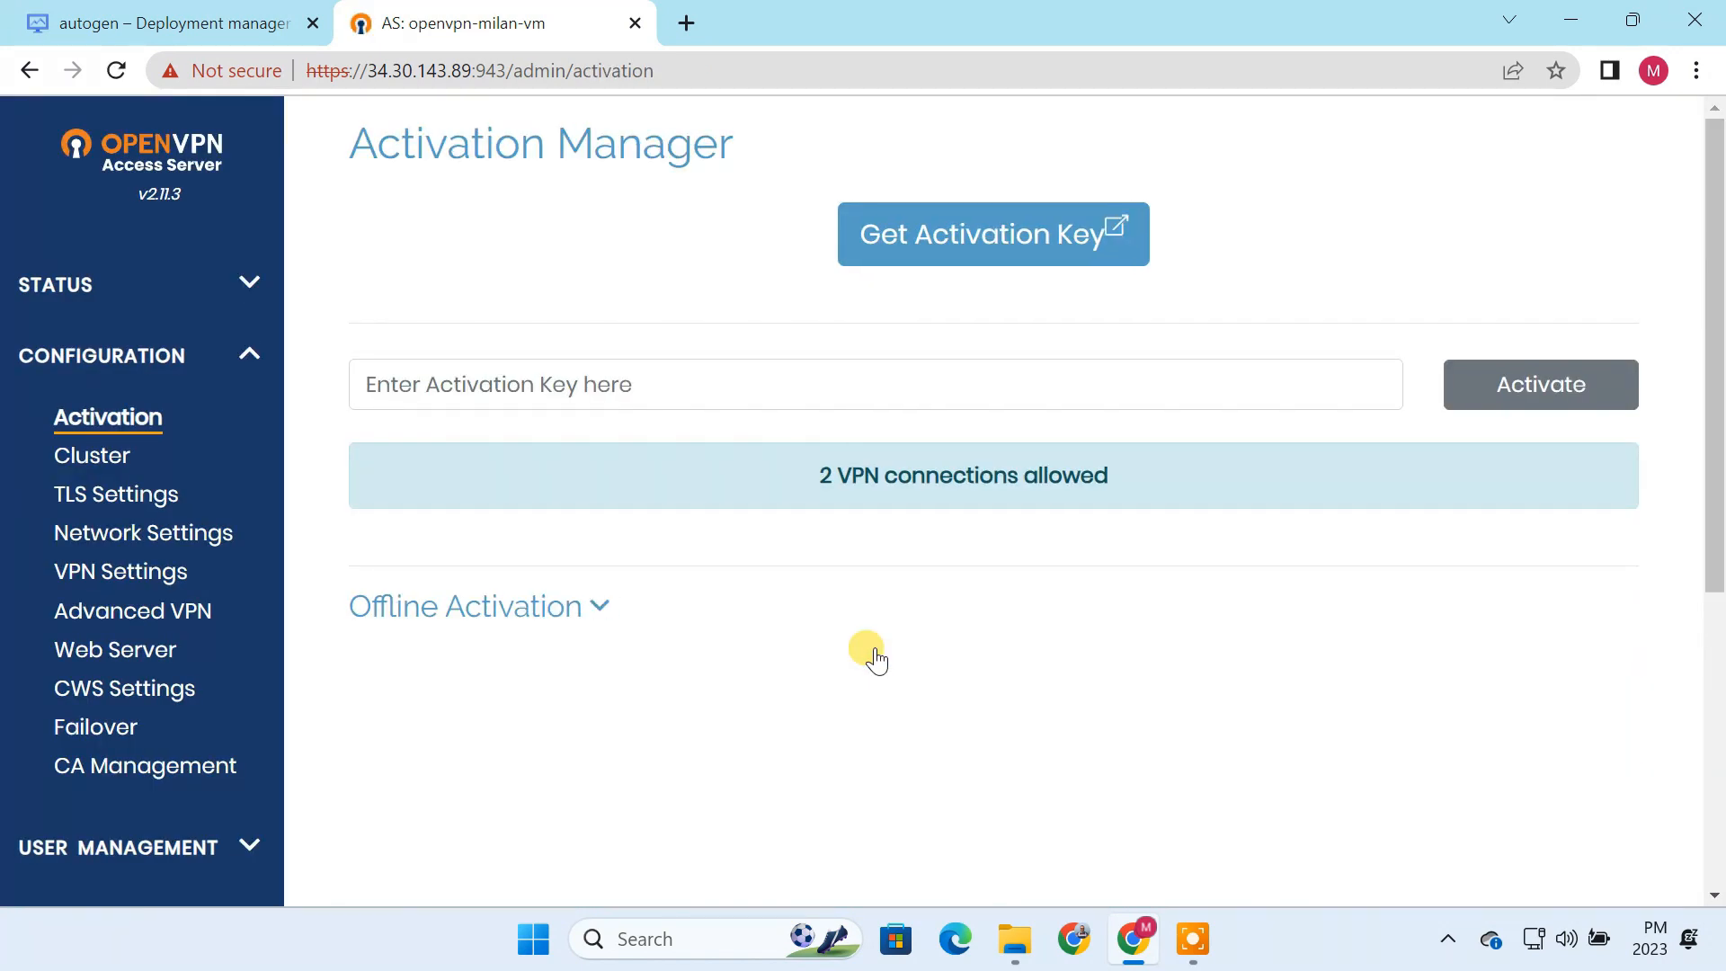
{"action": "left_click_drag", "start_coordinate": [814, 476], "coordinate": [1119, 475]}
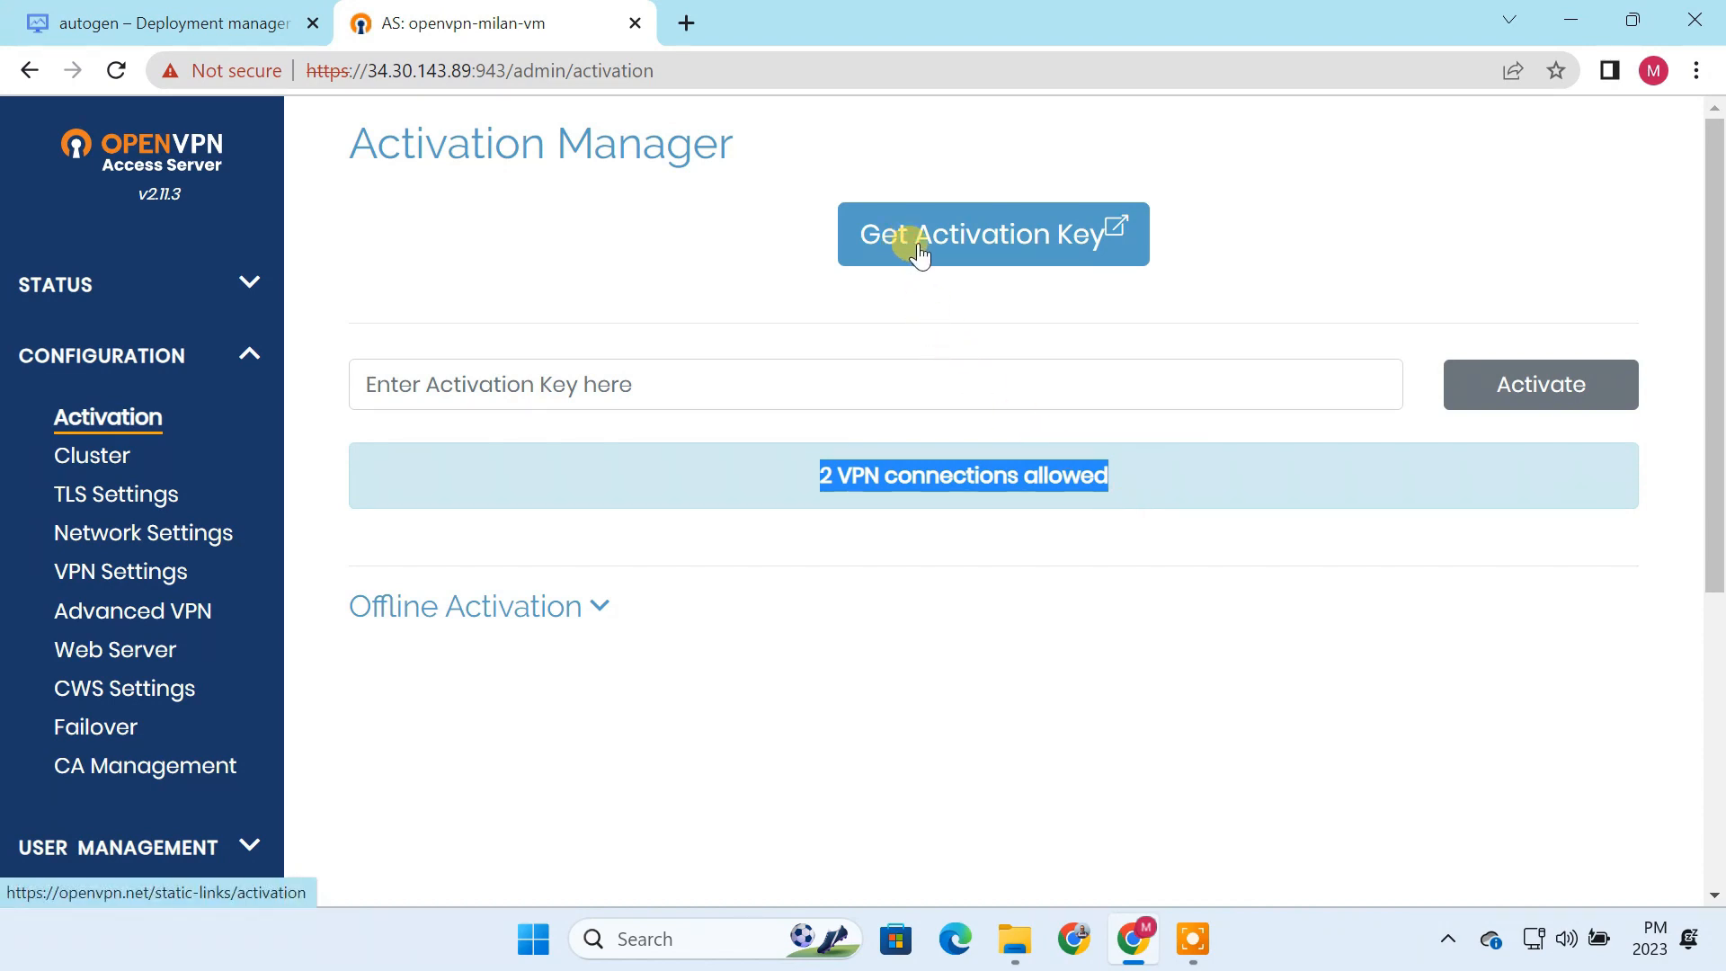
{"action": "left_click", "coordinate": [807, 392]}
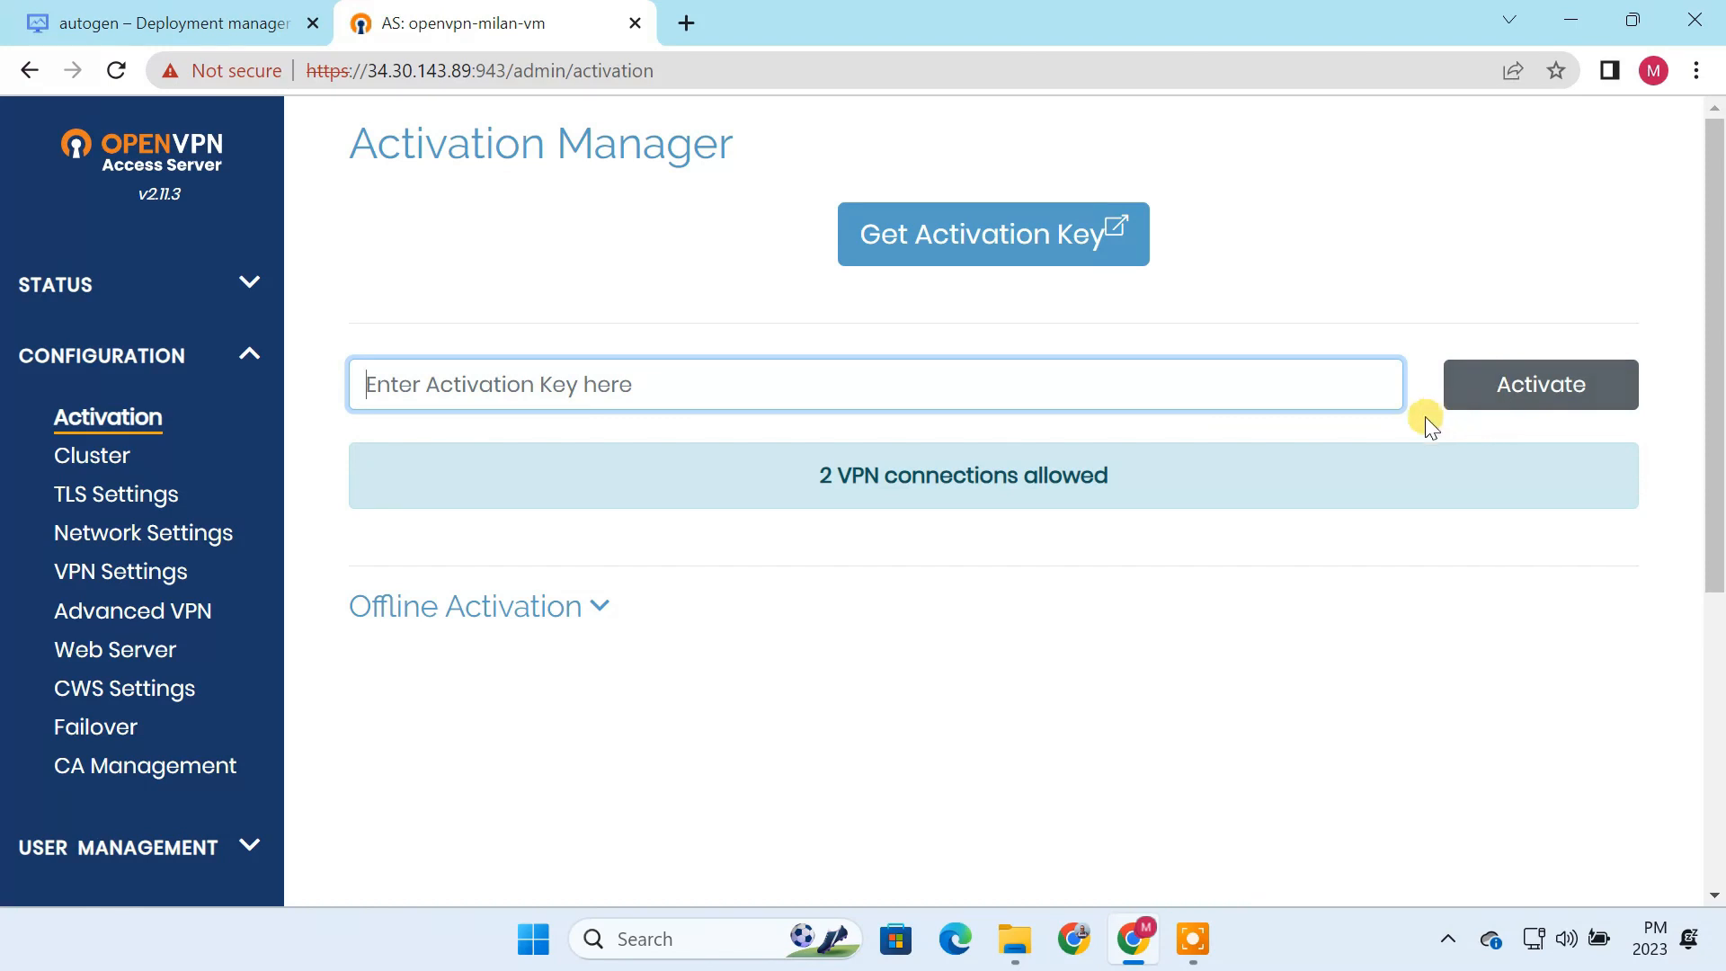
Step: In the VPN Settings, set client Internet traffic to be routed through the VPN to Yes
{"action": "left_click", "coordinate": [117, 576]}
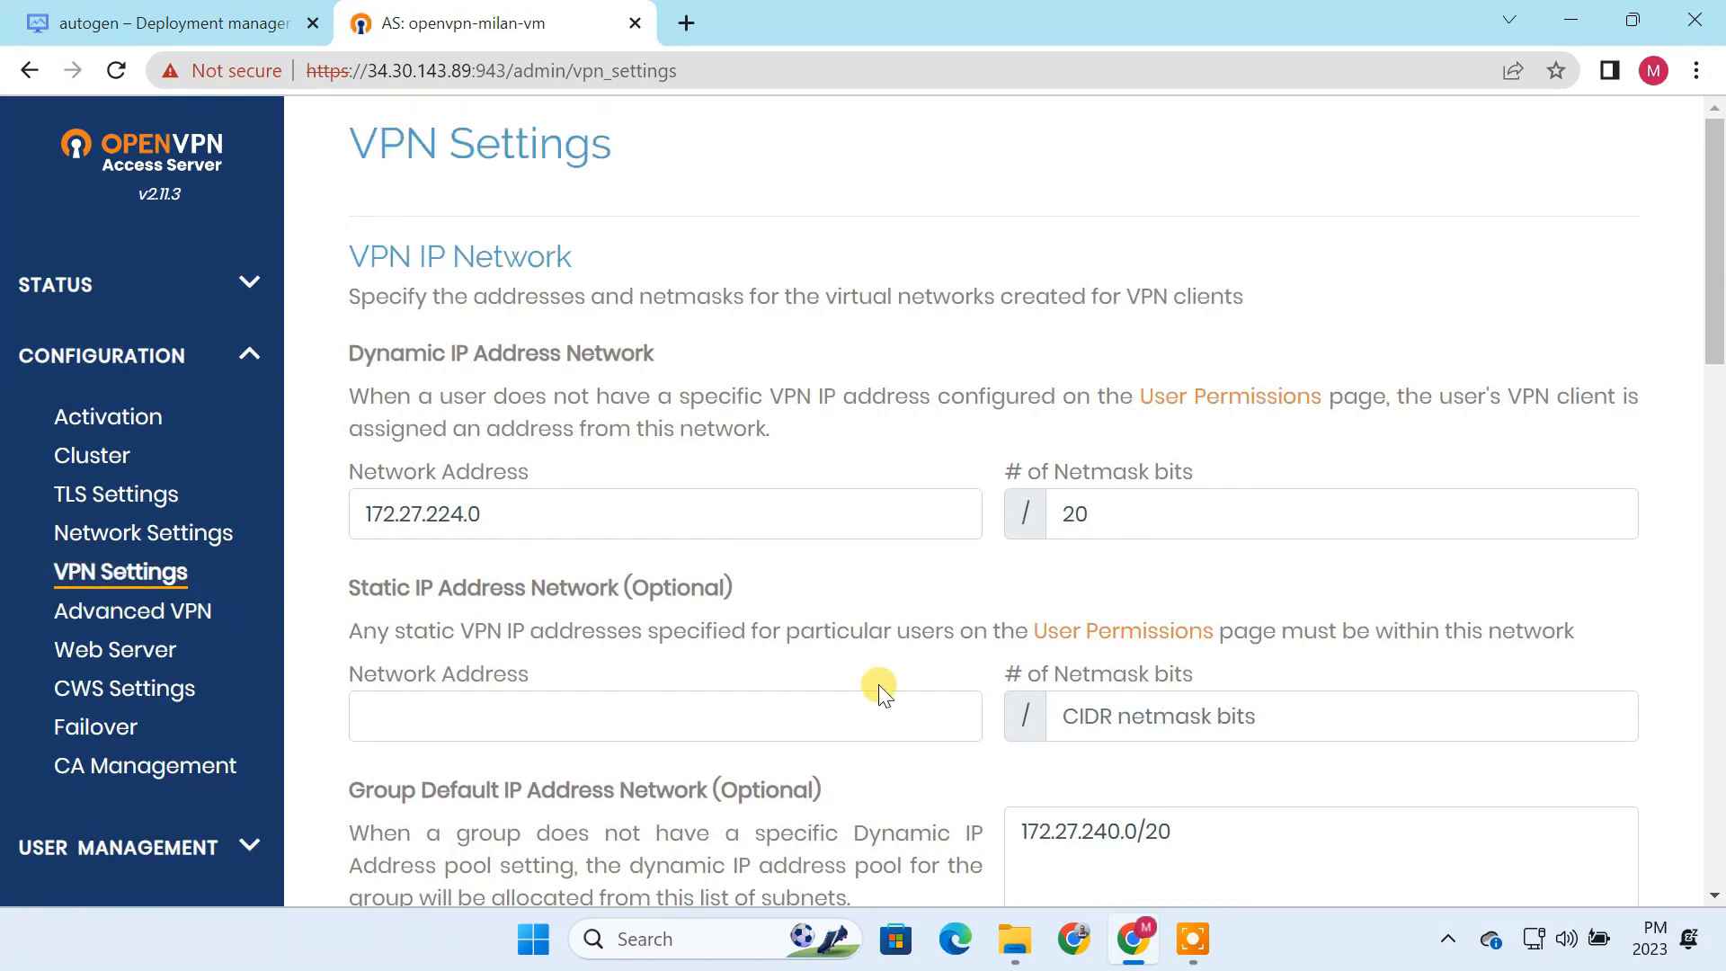
{"action": "scroll", "coordinate": [1033, 698], "scroll_direction": "down", "scroll_amount": 6}
{"action": "mouse_move", "coordinate": [1034, 698]}
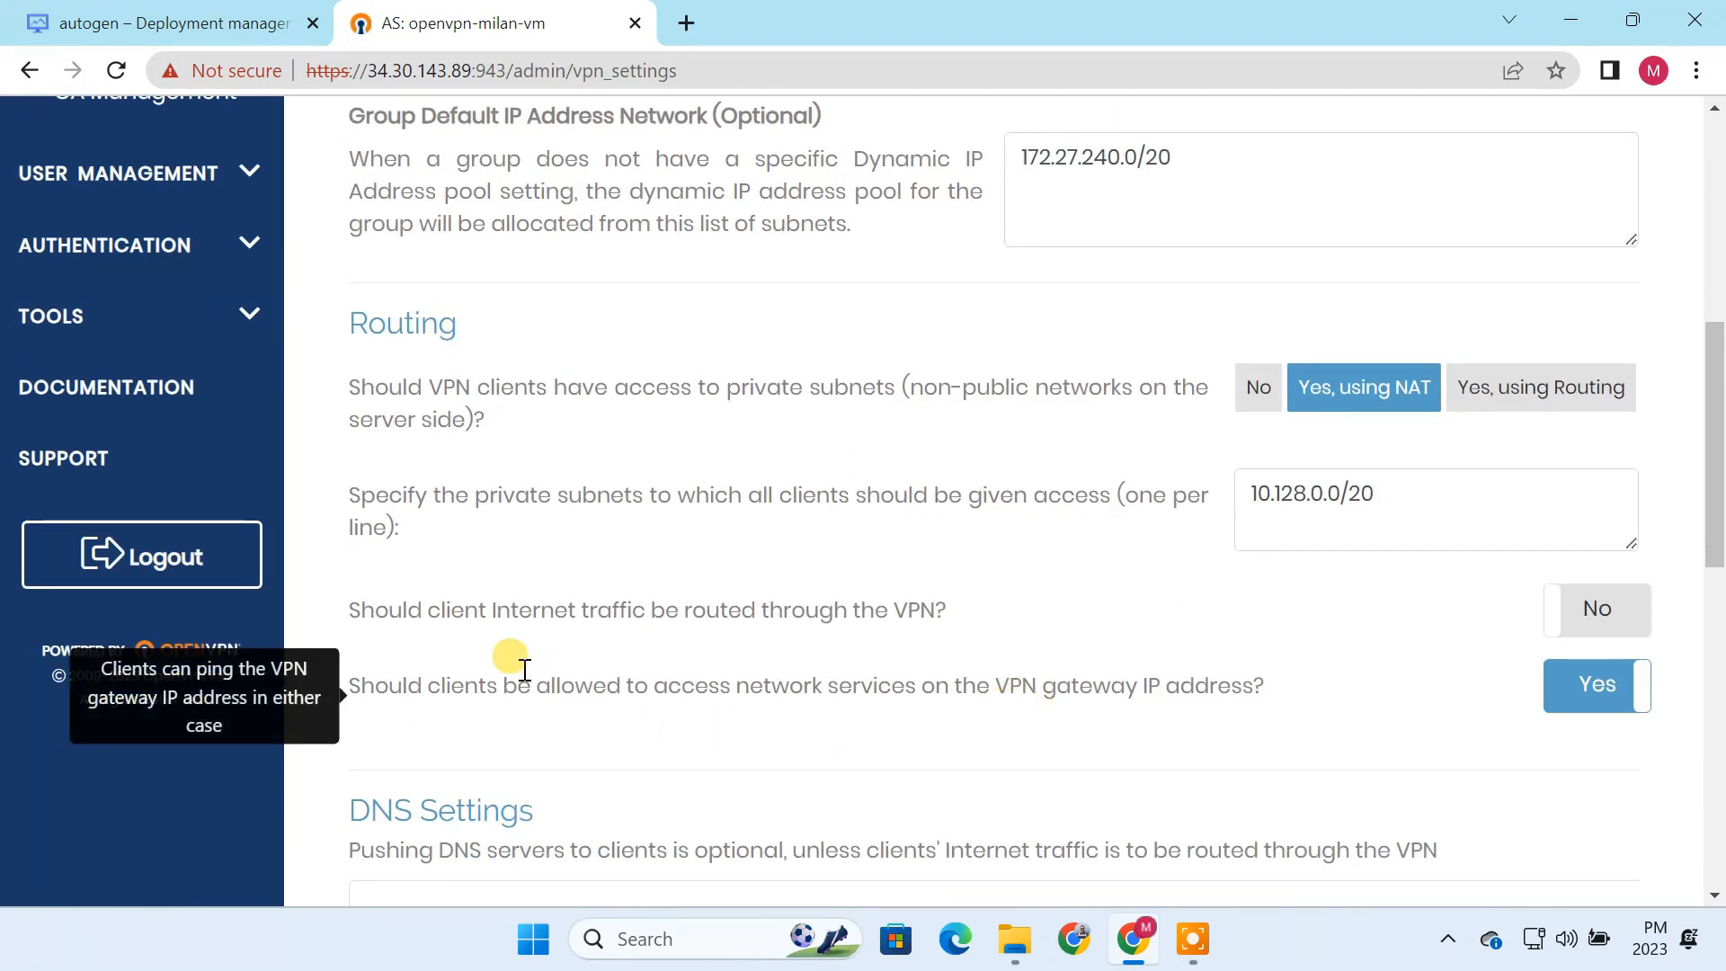
{"action": "left_click_drag", "start_coordinate": [428, 610], "coordinate": [942, 615]}
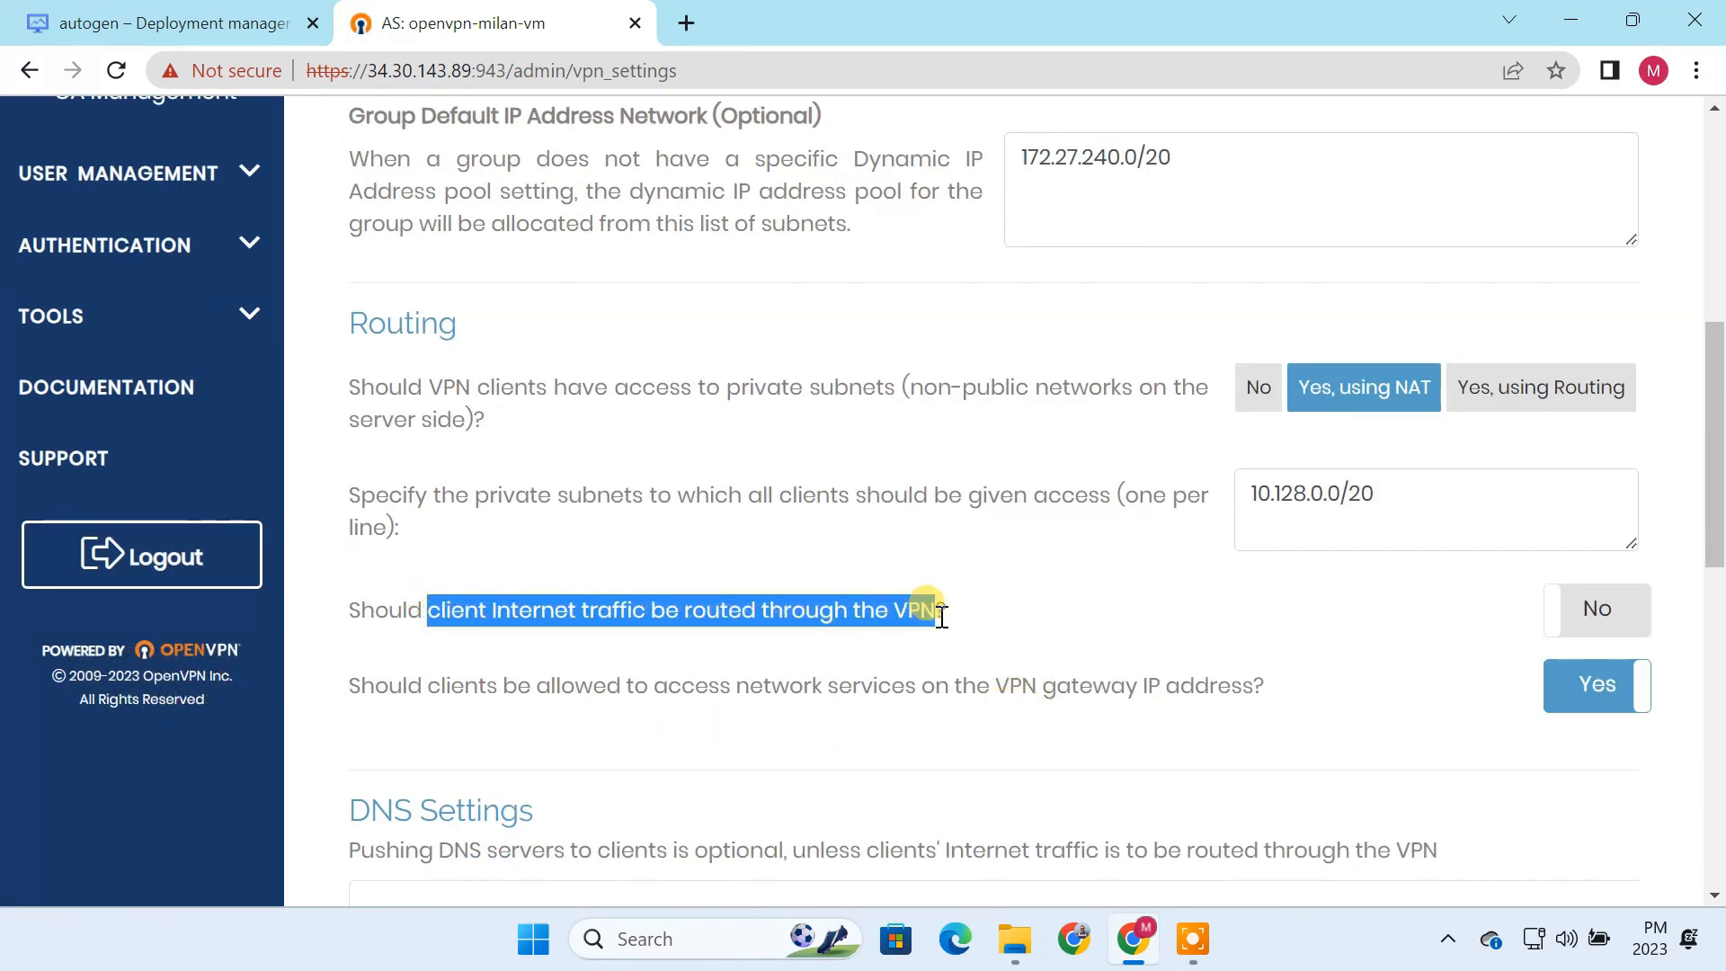
{"action": "left_click", "coordinate": [1597, 612]}
Step: Have clients use specific DNS servers, with 8.8.8.8 as primary and 8.8.4.4 as secondary
{"action": "scroll", "coordinate": [1256, 763], "scroll_direction": "down", "scroll_amount": 4}
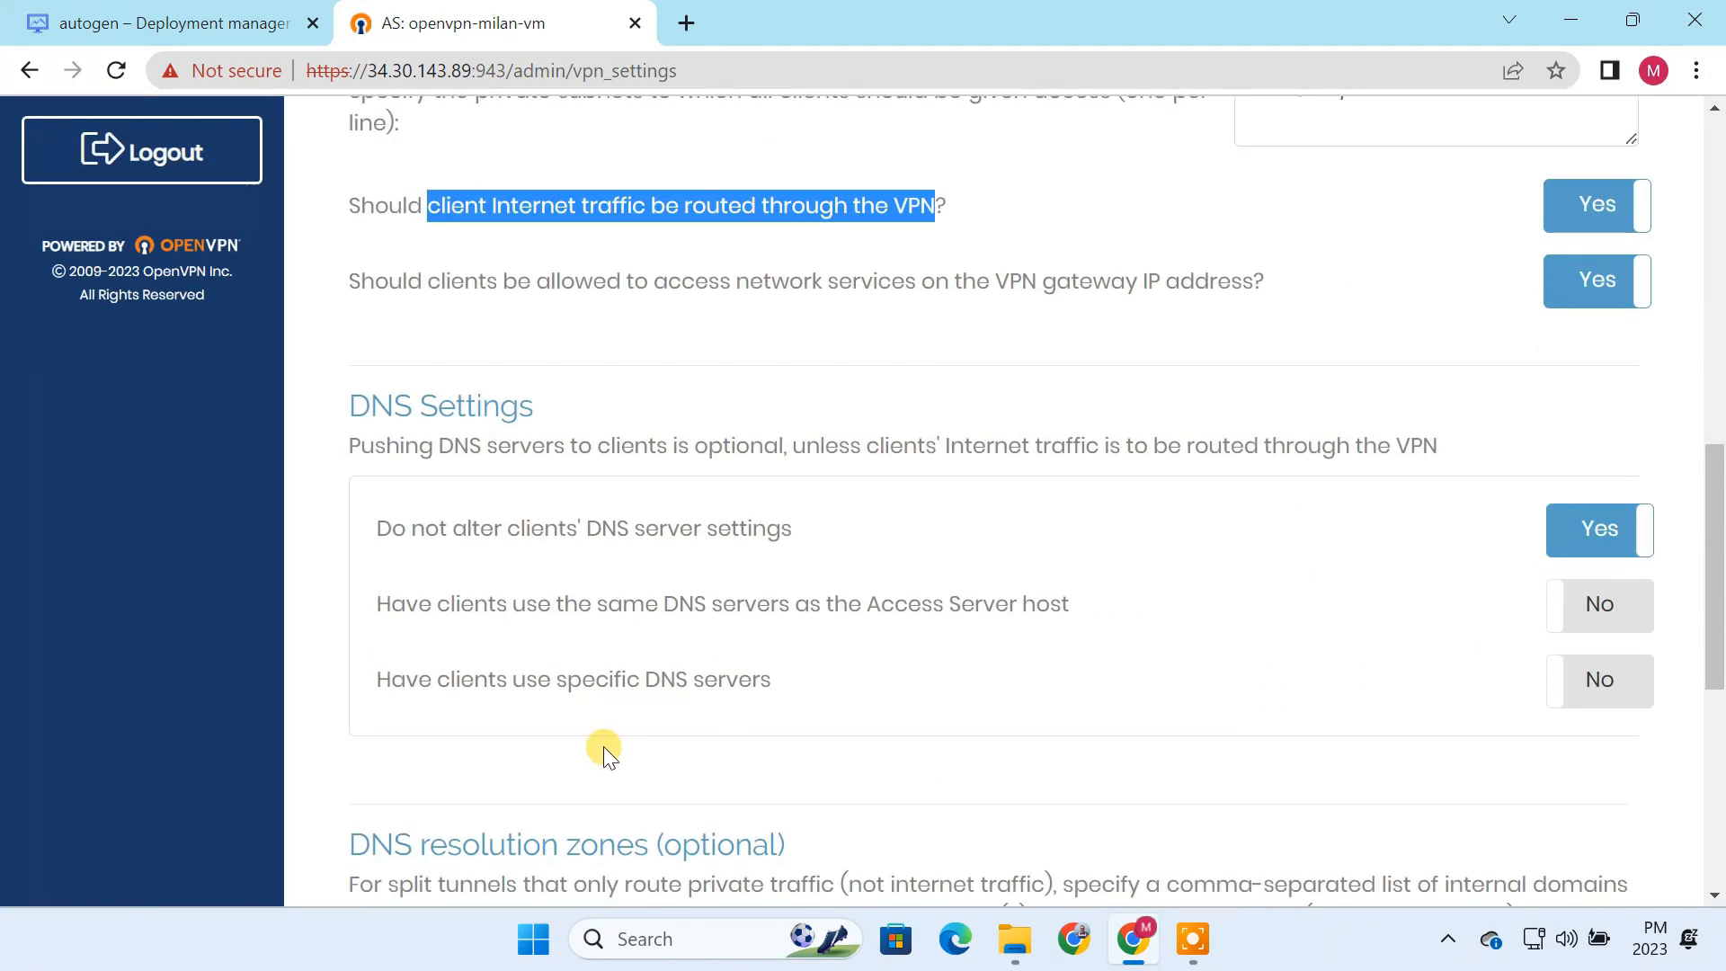
{"action": "left_click_drag", "start_coordinate": [439, 679], "coordinate": [795, 683]}
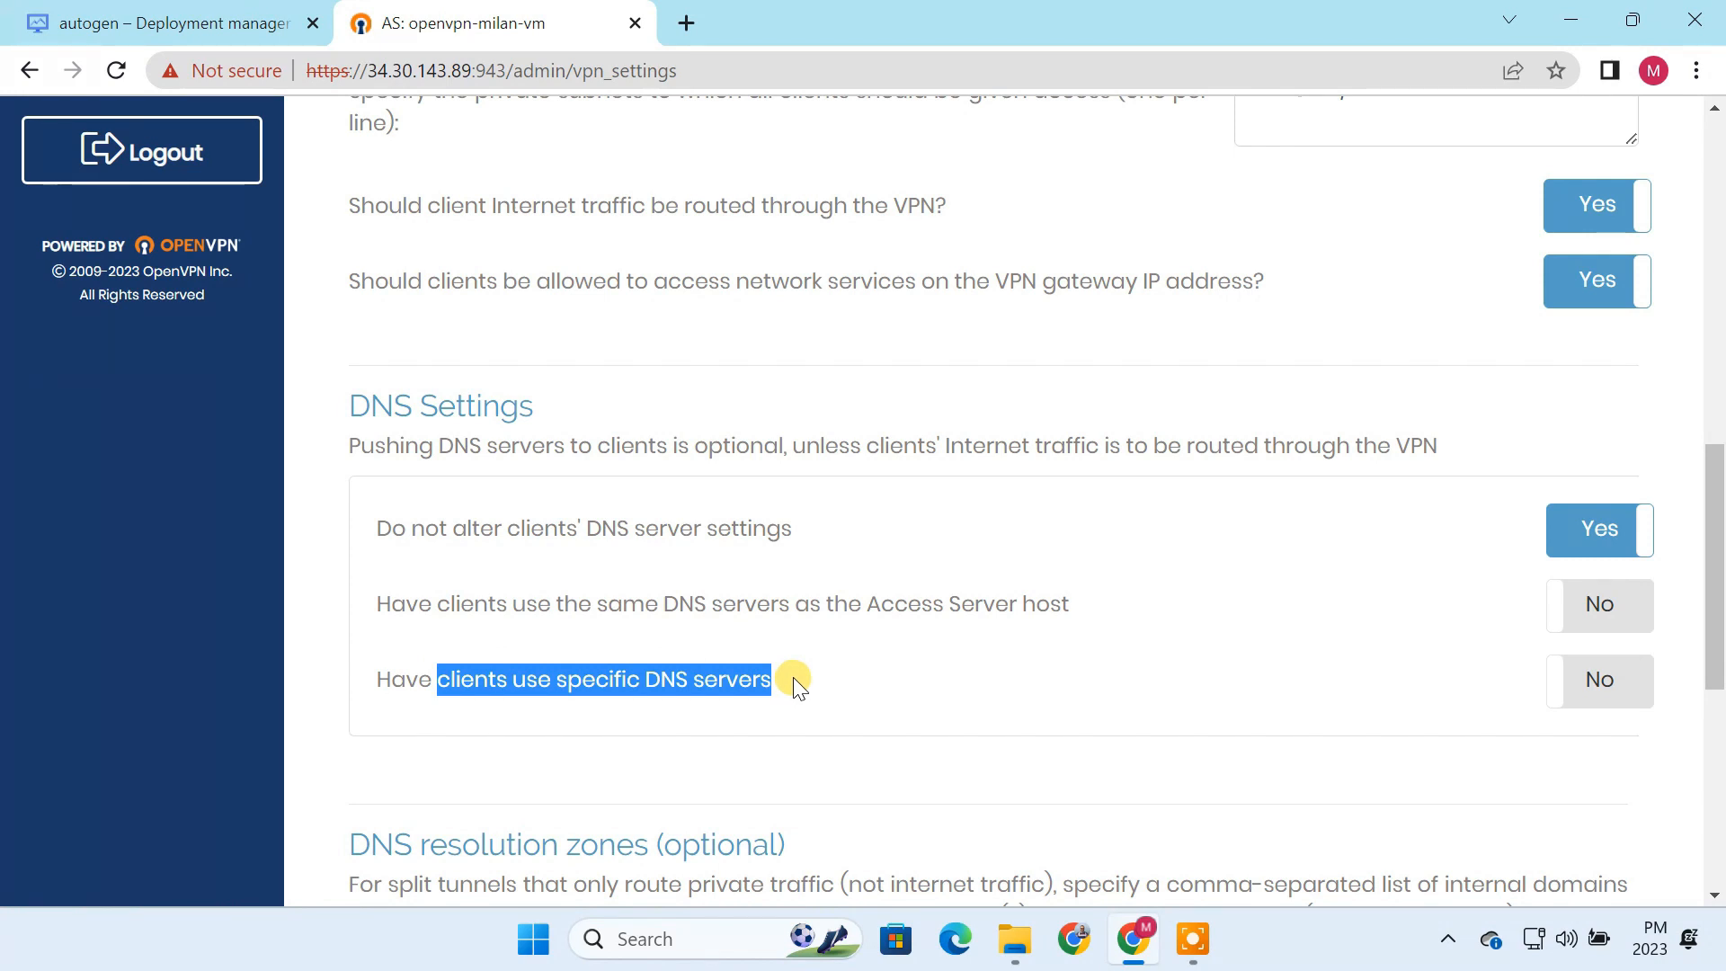
{"action": "left_click", "coordinate": [1578, 690]}
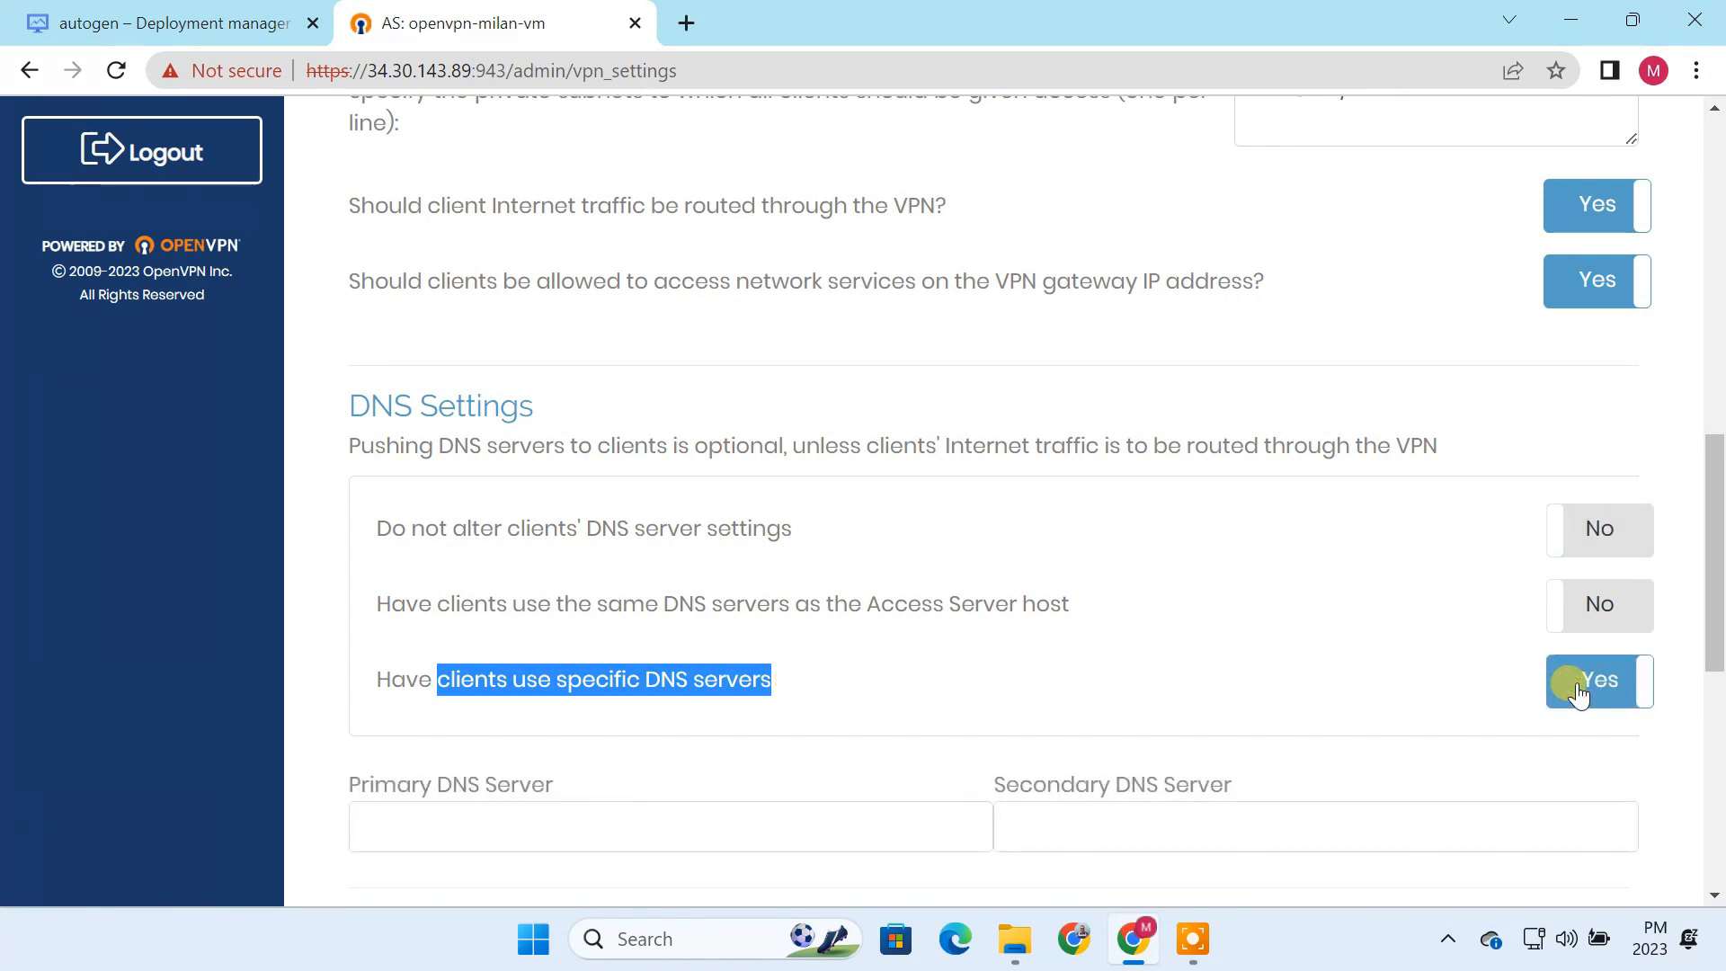
{"action": "left_click", "coordinate": [602, 829]}
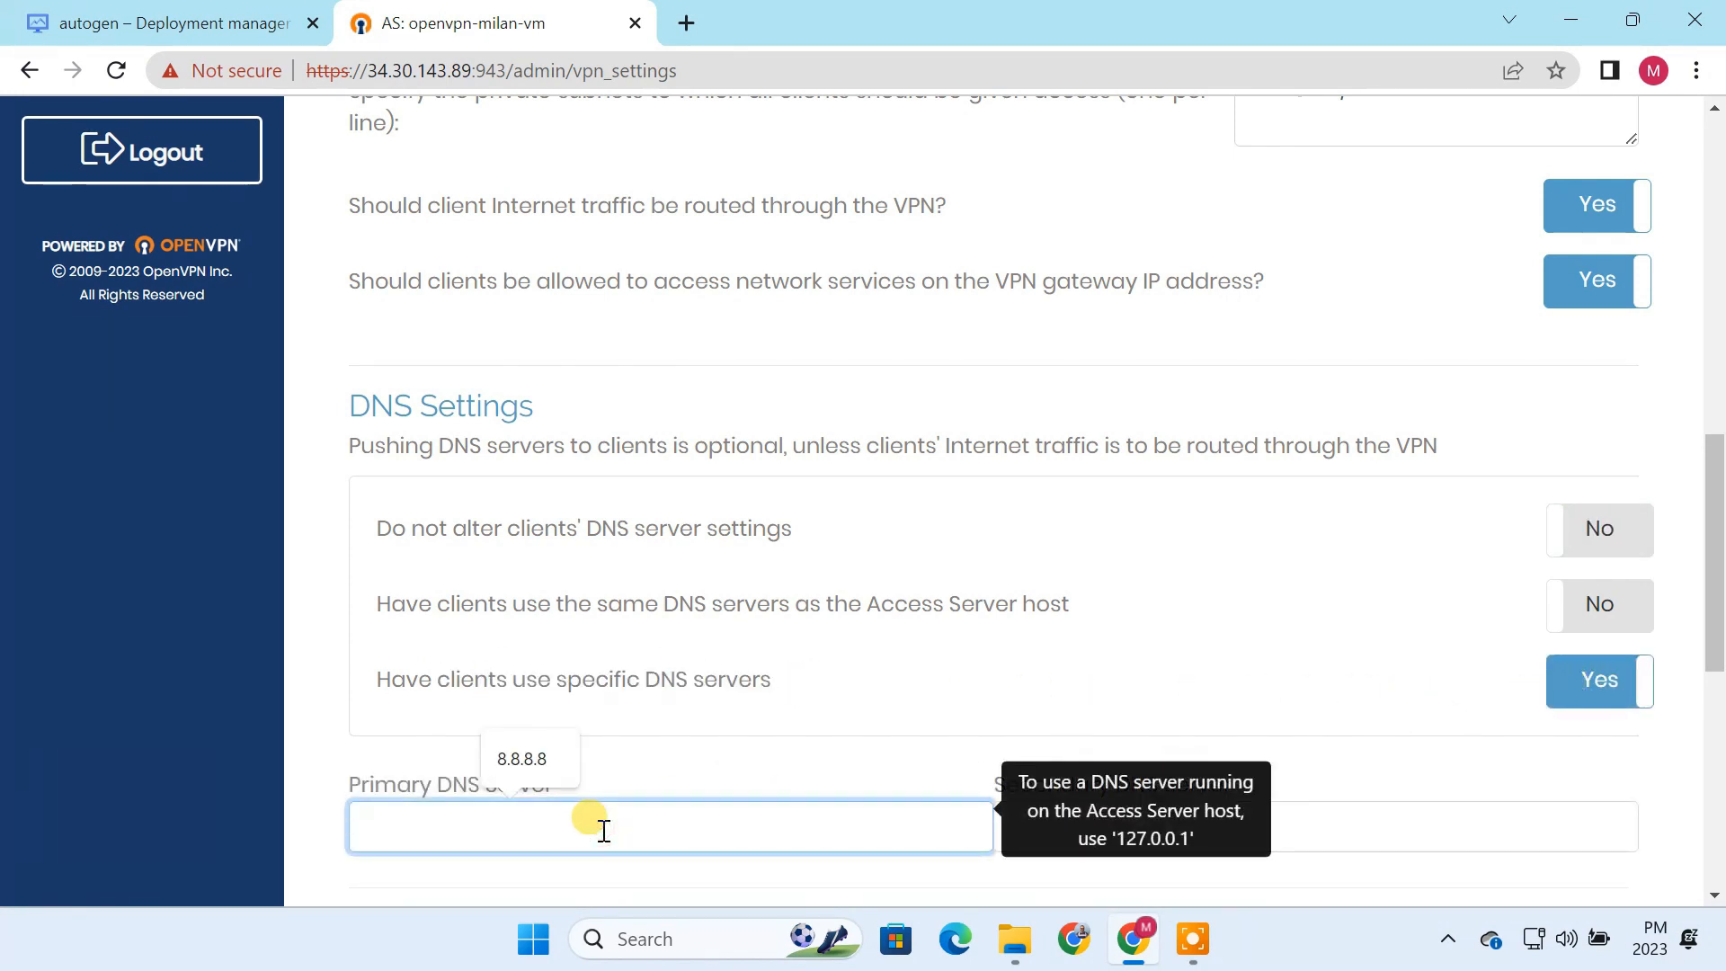
{"action": "type", "text": "8.8.8.8"}
{"action": "left_click", "coordinate": [1311, 828]}
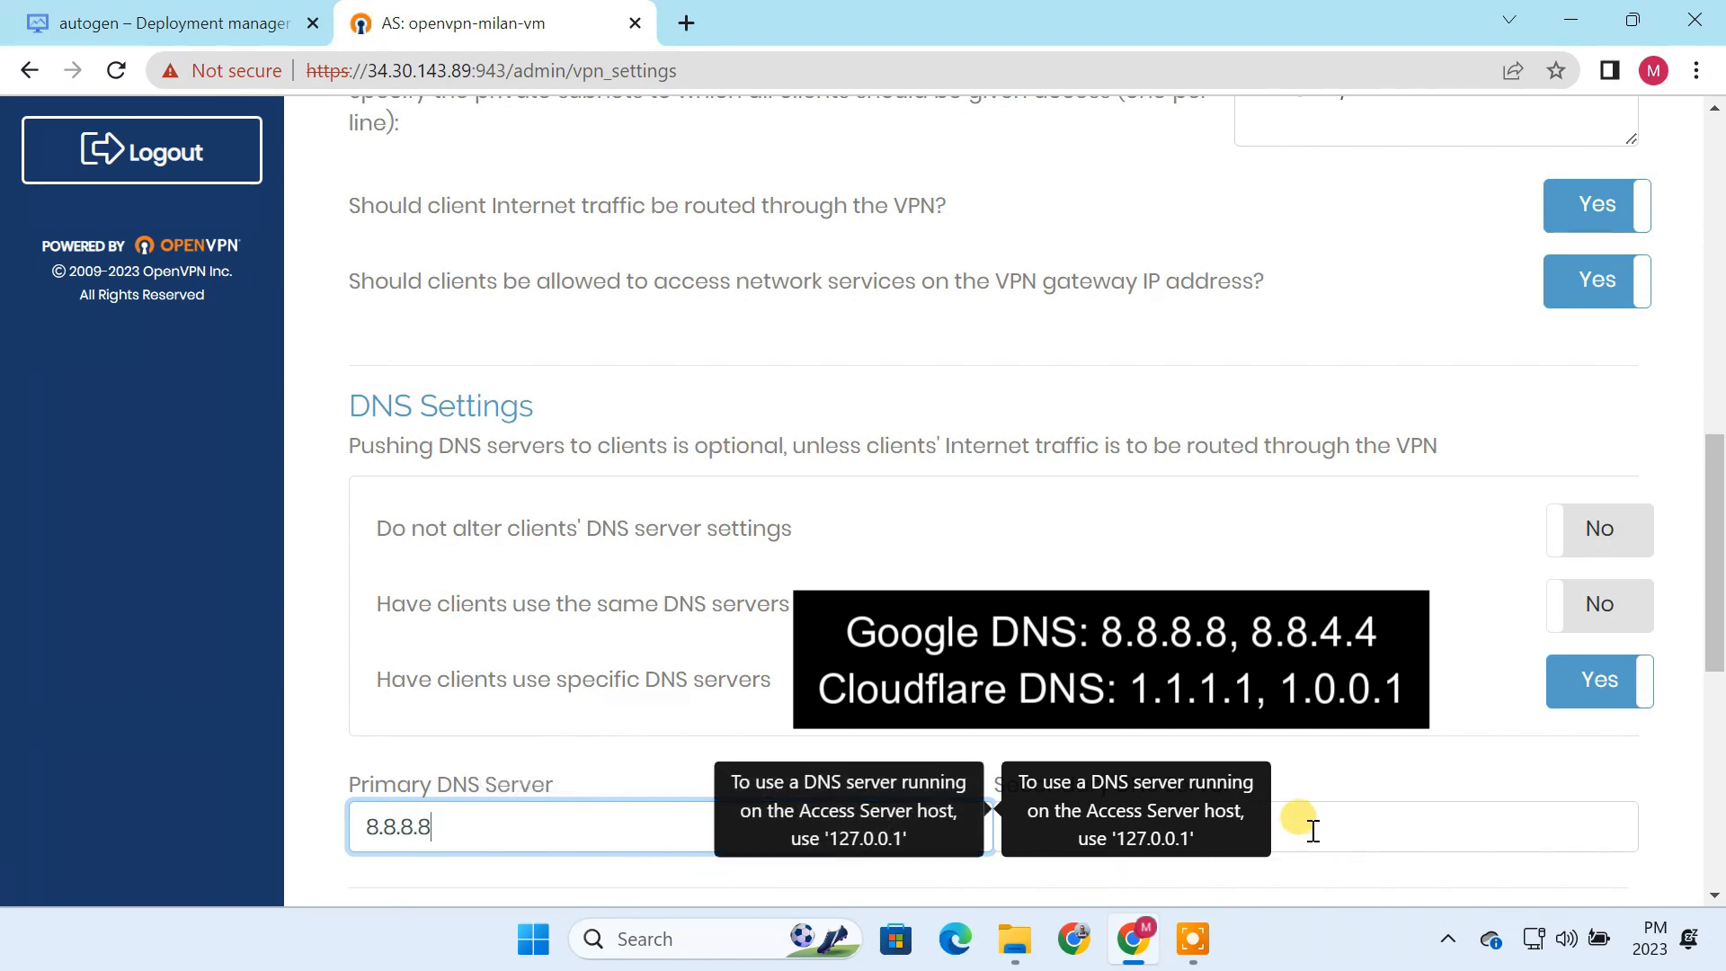
{"action": "type", "text": "8.8.4.4"}
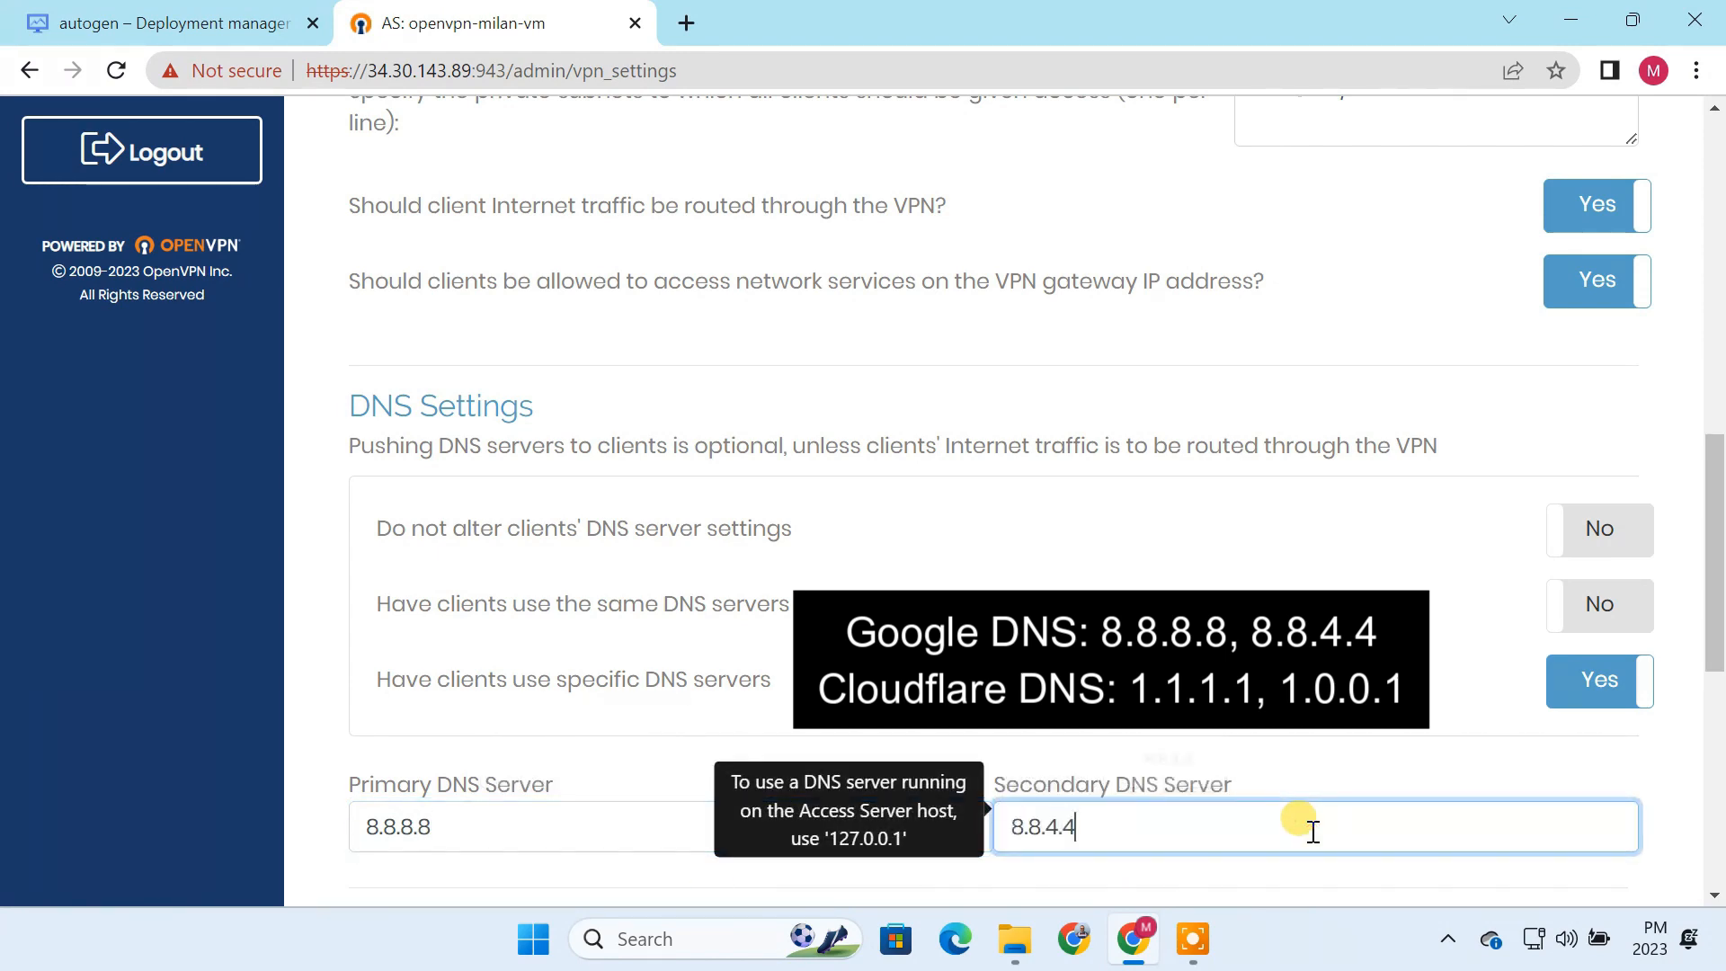
Step: Save the VPN settings and propagate the changes to the running server
{"action": "scroll", "coordinate": [1014, 885], "scroll_direction": "down", "scroll_amount": 1}
{"action": "scroll", "coordinate": [1013, 878], "scroll_direction": "down", "scroll_amount": 8}
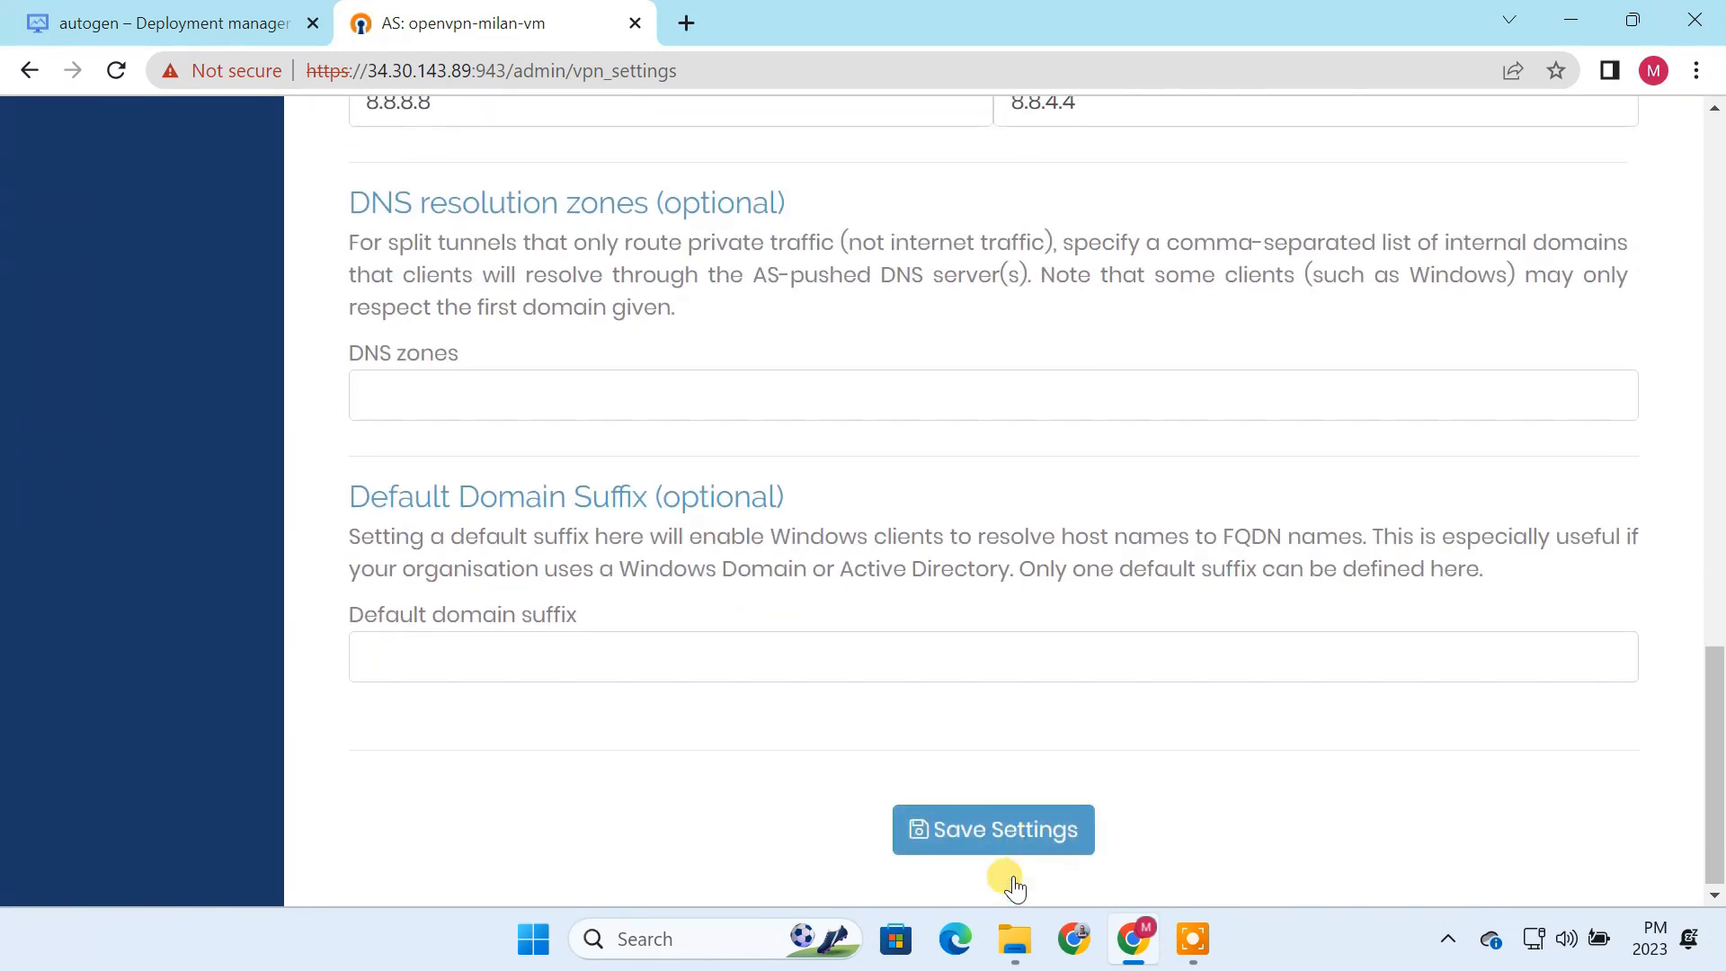
{"action": "left_click", "coordinate": [1011, 843]}
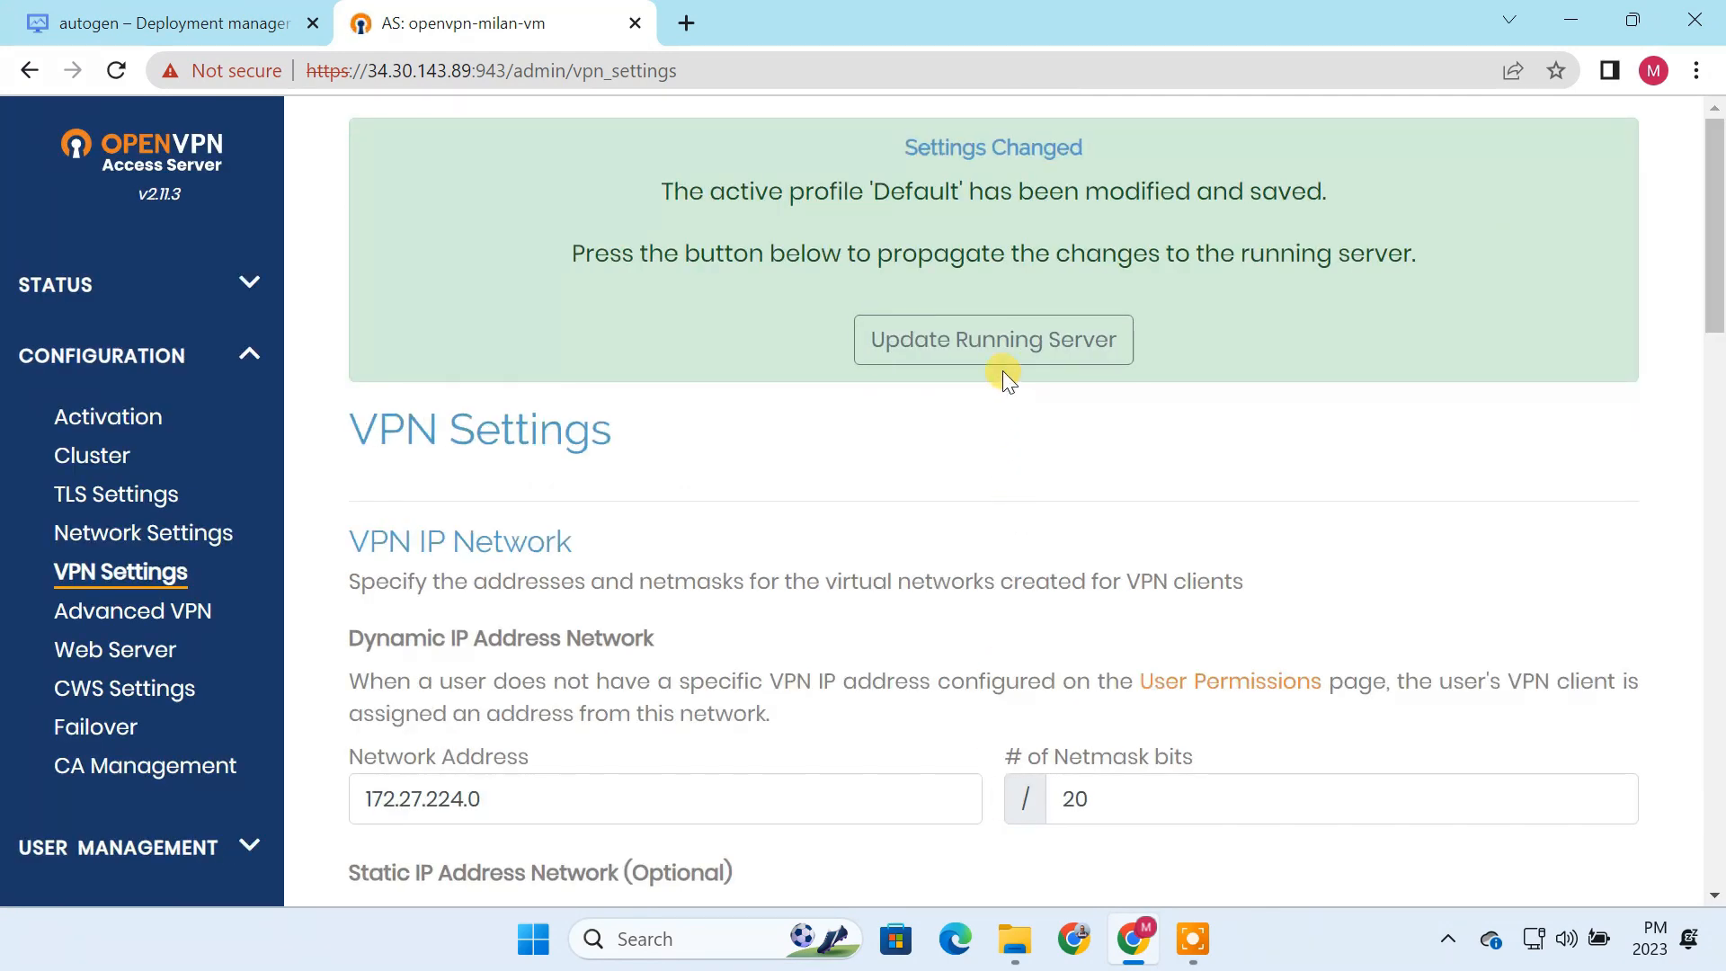
{"action": "left_click", "coordinate": [998, 340]}
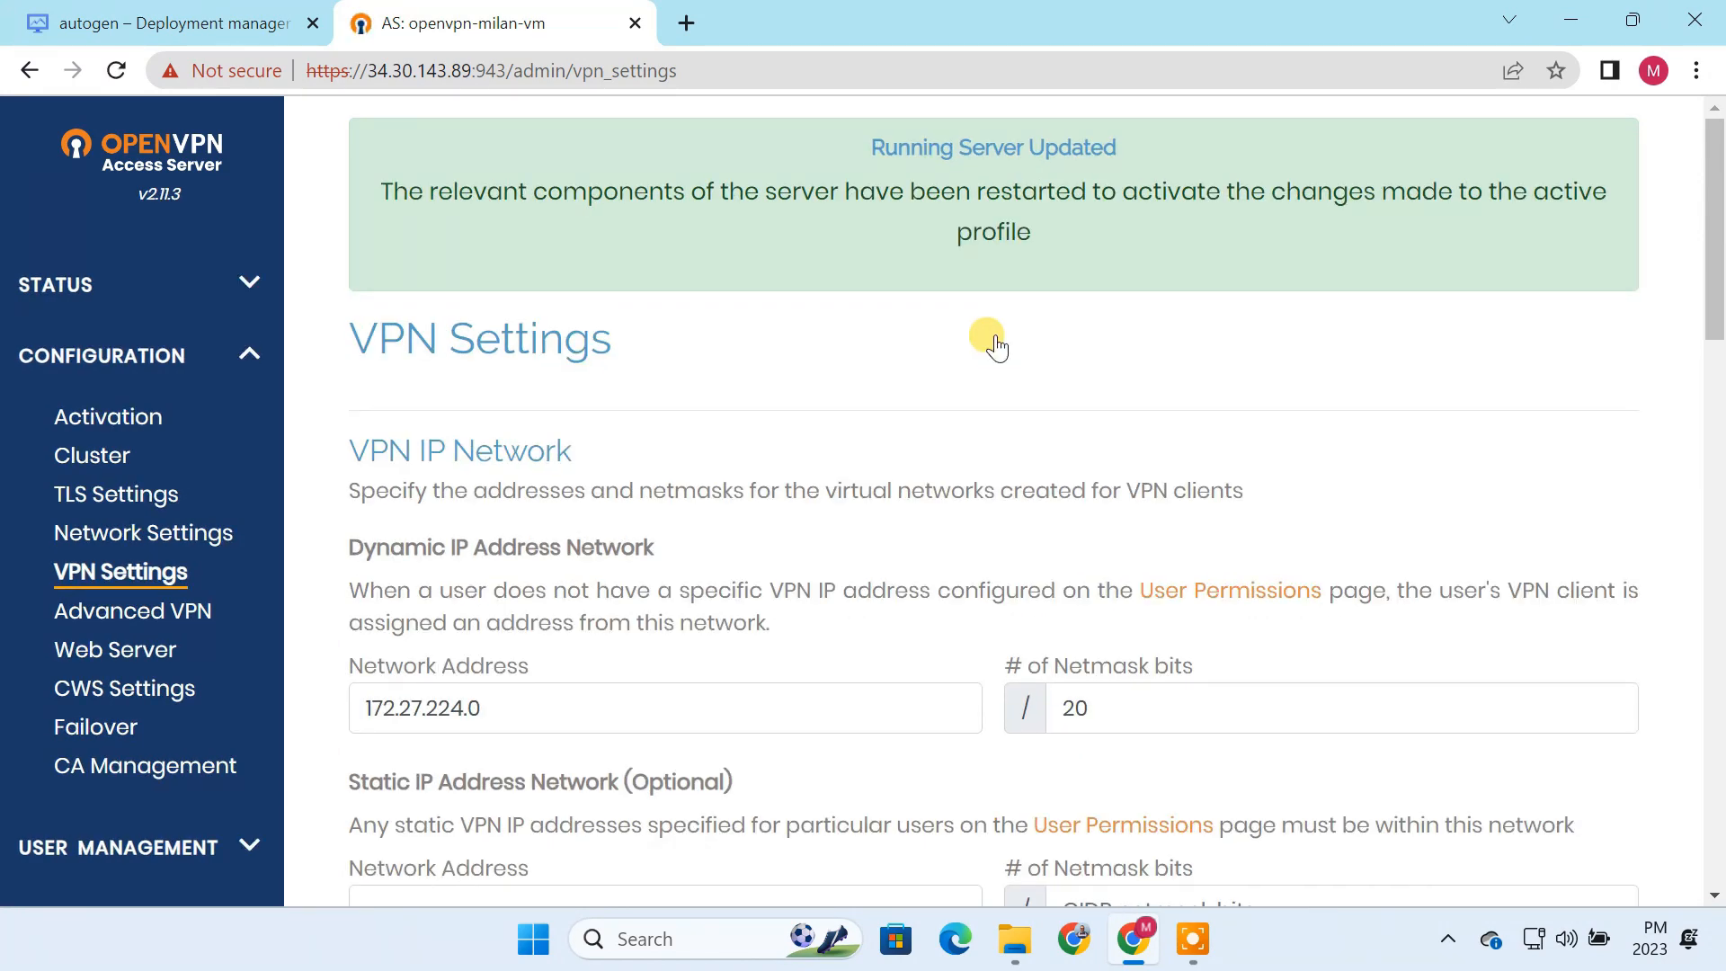
Step: Open the deployment's site address and sign in to the user login as openvpn with the temporary admin password
{"action": "left_click", "coordinate": [186, 23]}
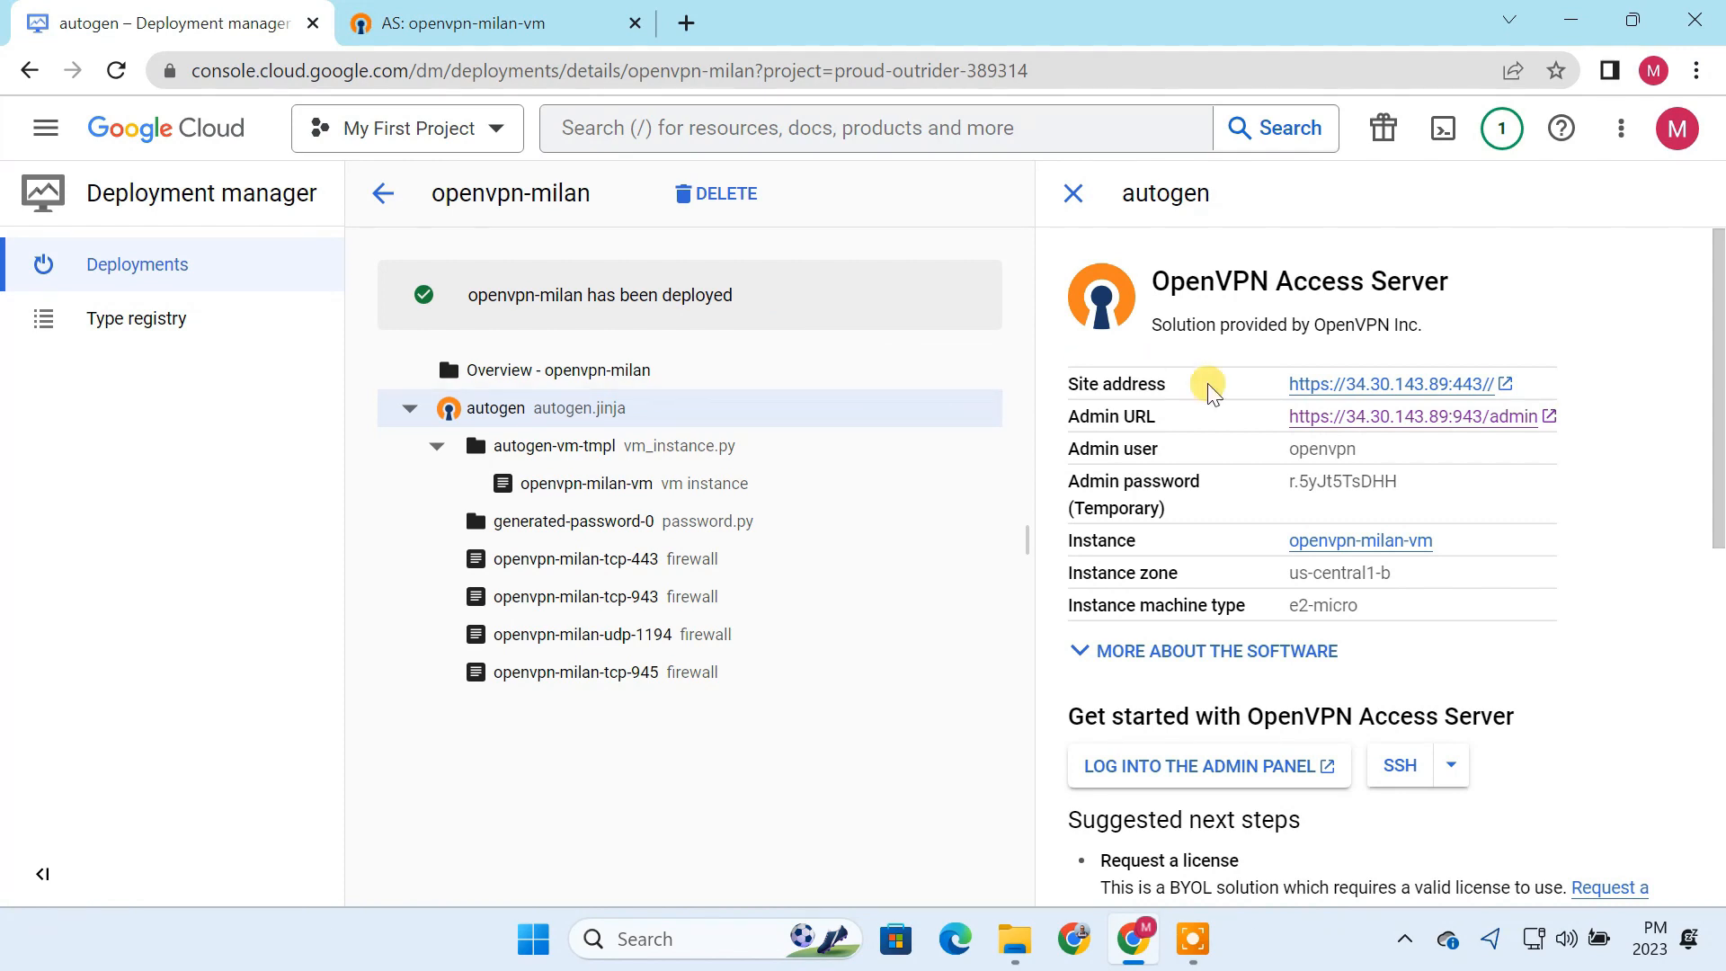
{"action": "left_click", "coordinate": [1375, 386]}
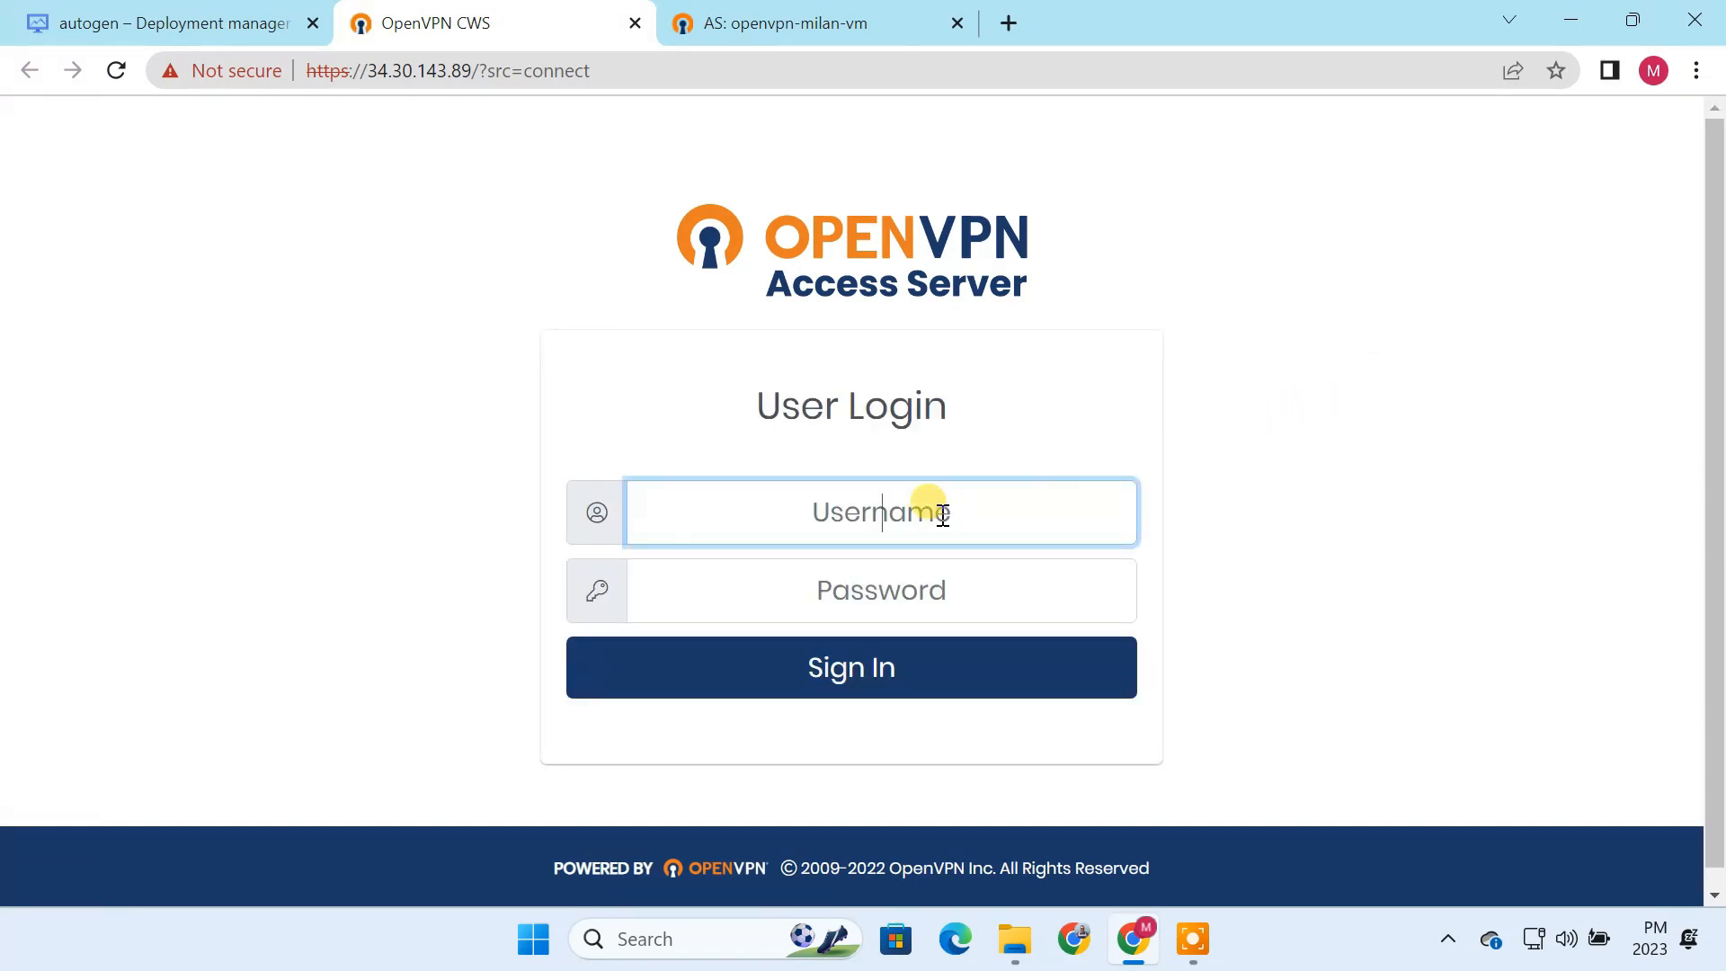
{"action": "type", "text": "openvpn"}
{"action": "left_click", "coordinate": [151, 20]}
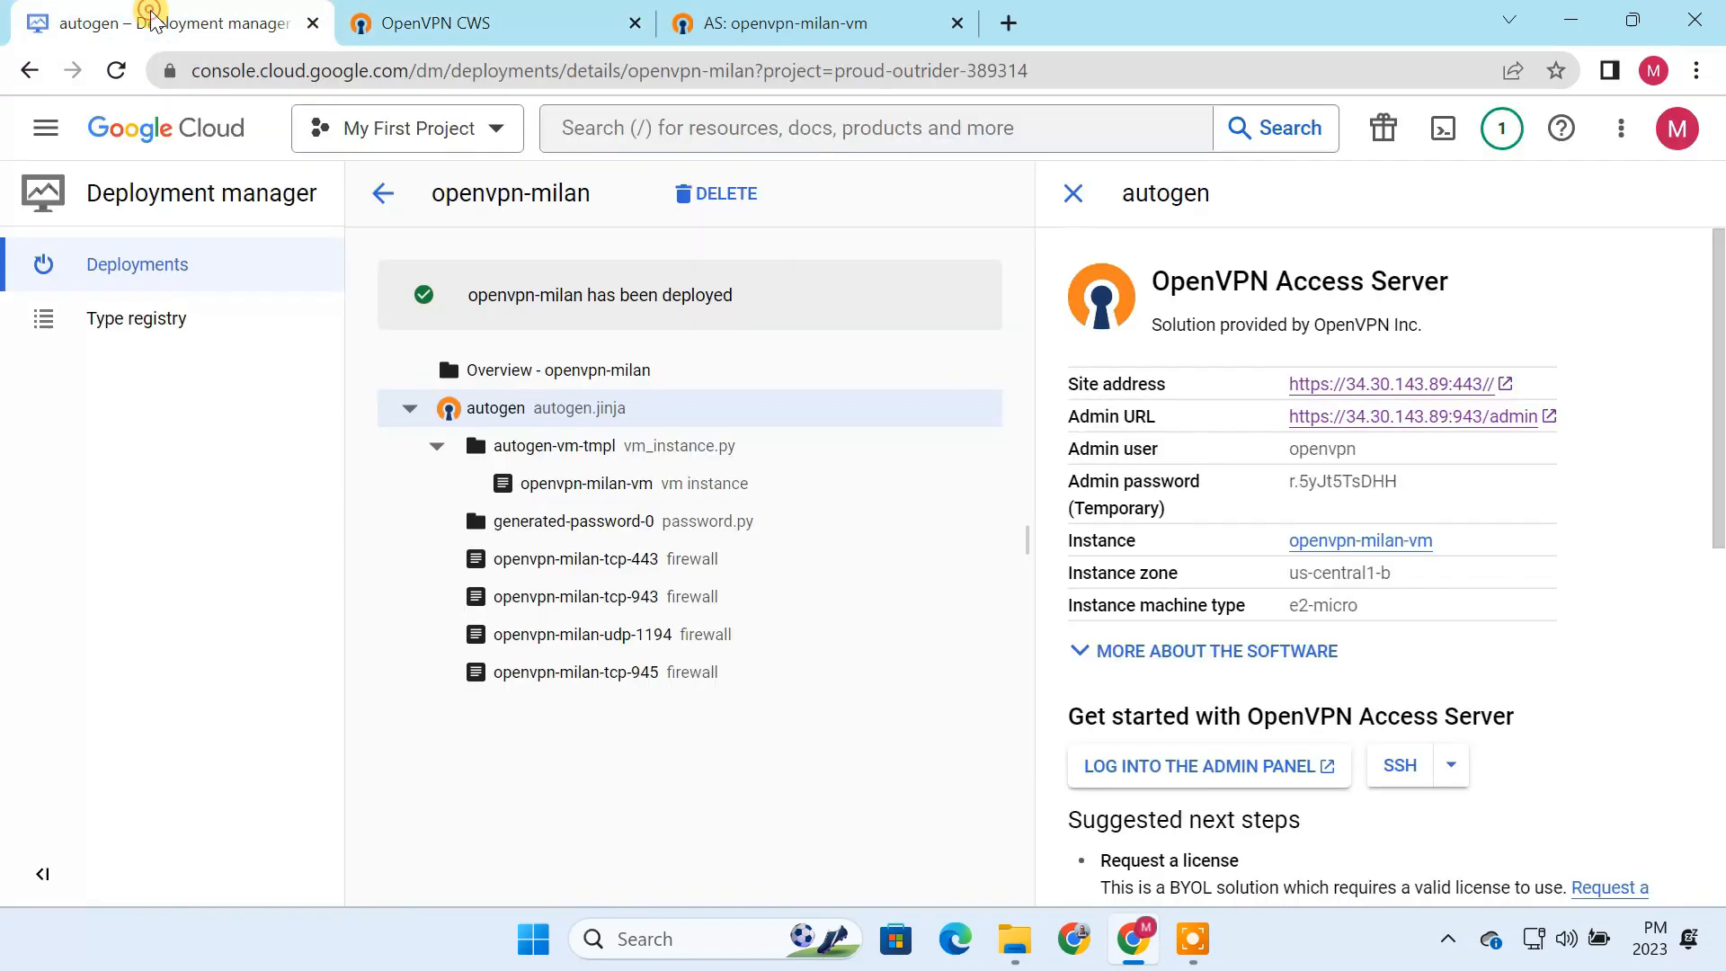
{"action": "left_click_drag", "start_coordinate": [1403, 482], "coordinate": [1288, 482]}
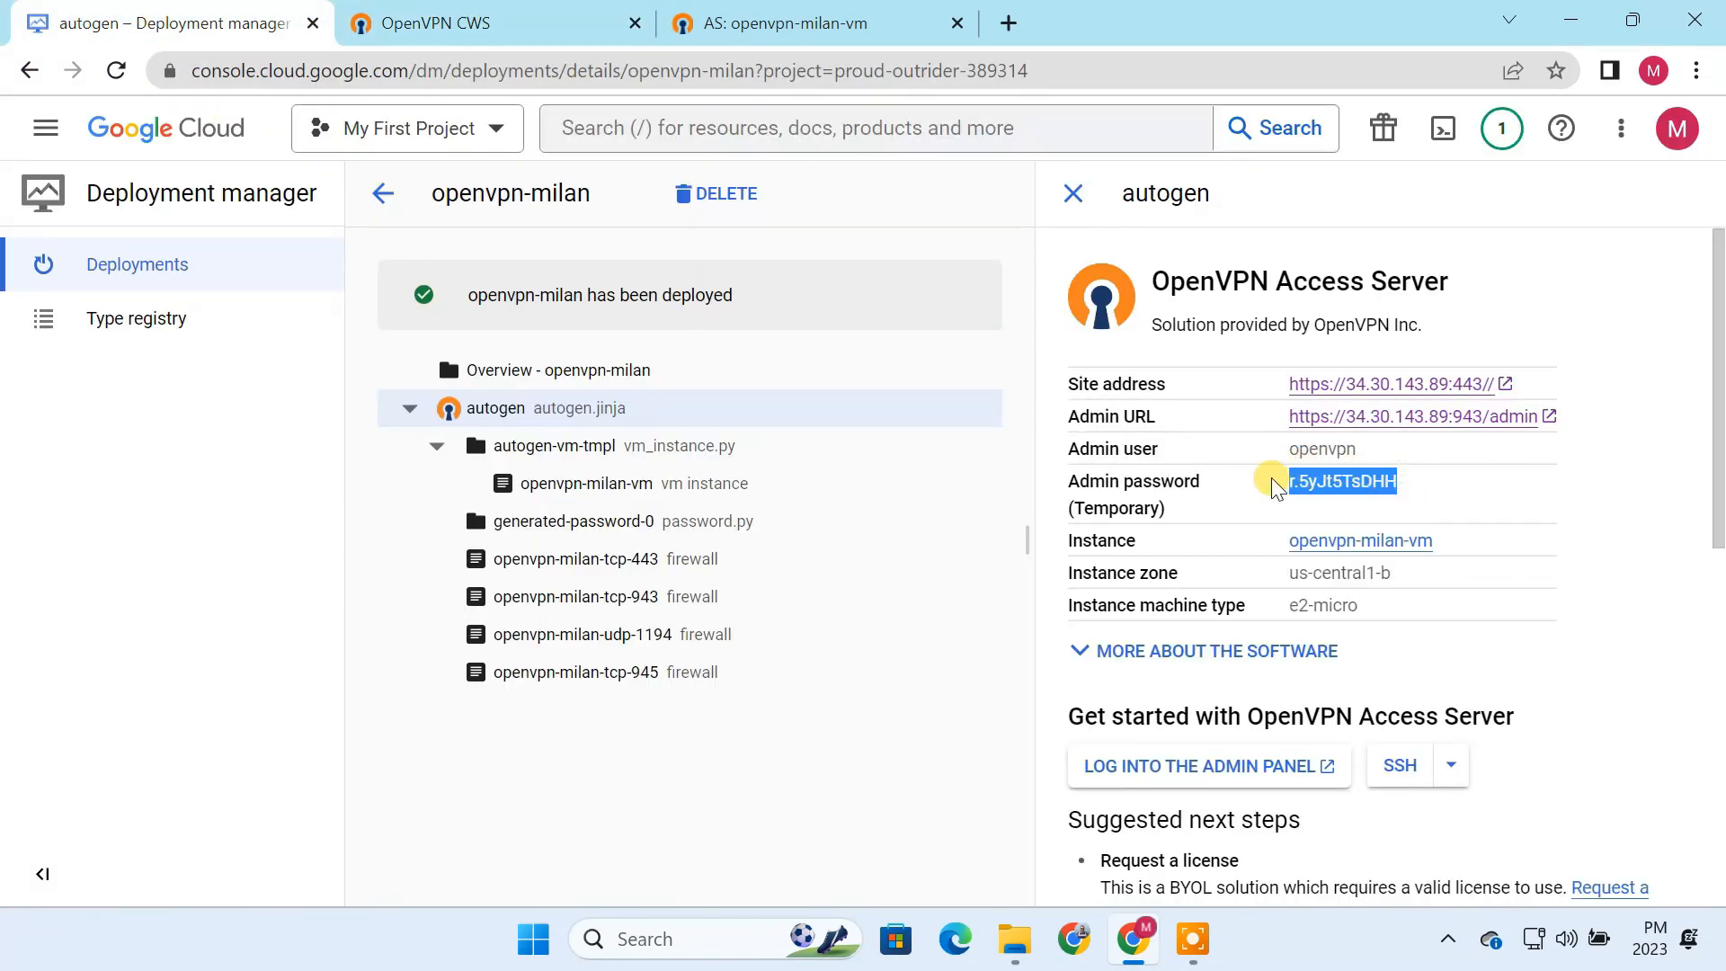
{"action": "left_click", "coordinate": [527, 23]}
{"action": "left_click", "coordinate": [865, 585]}
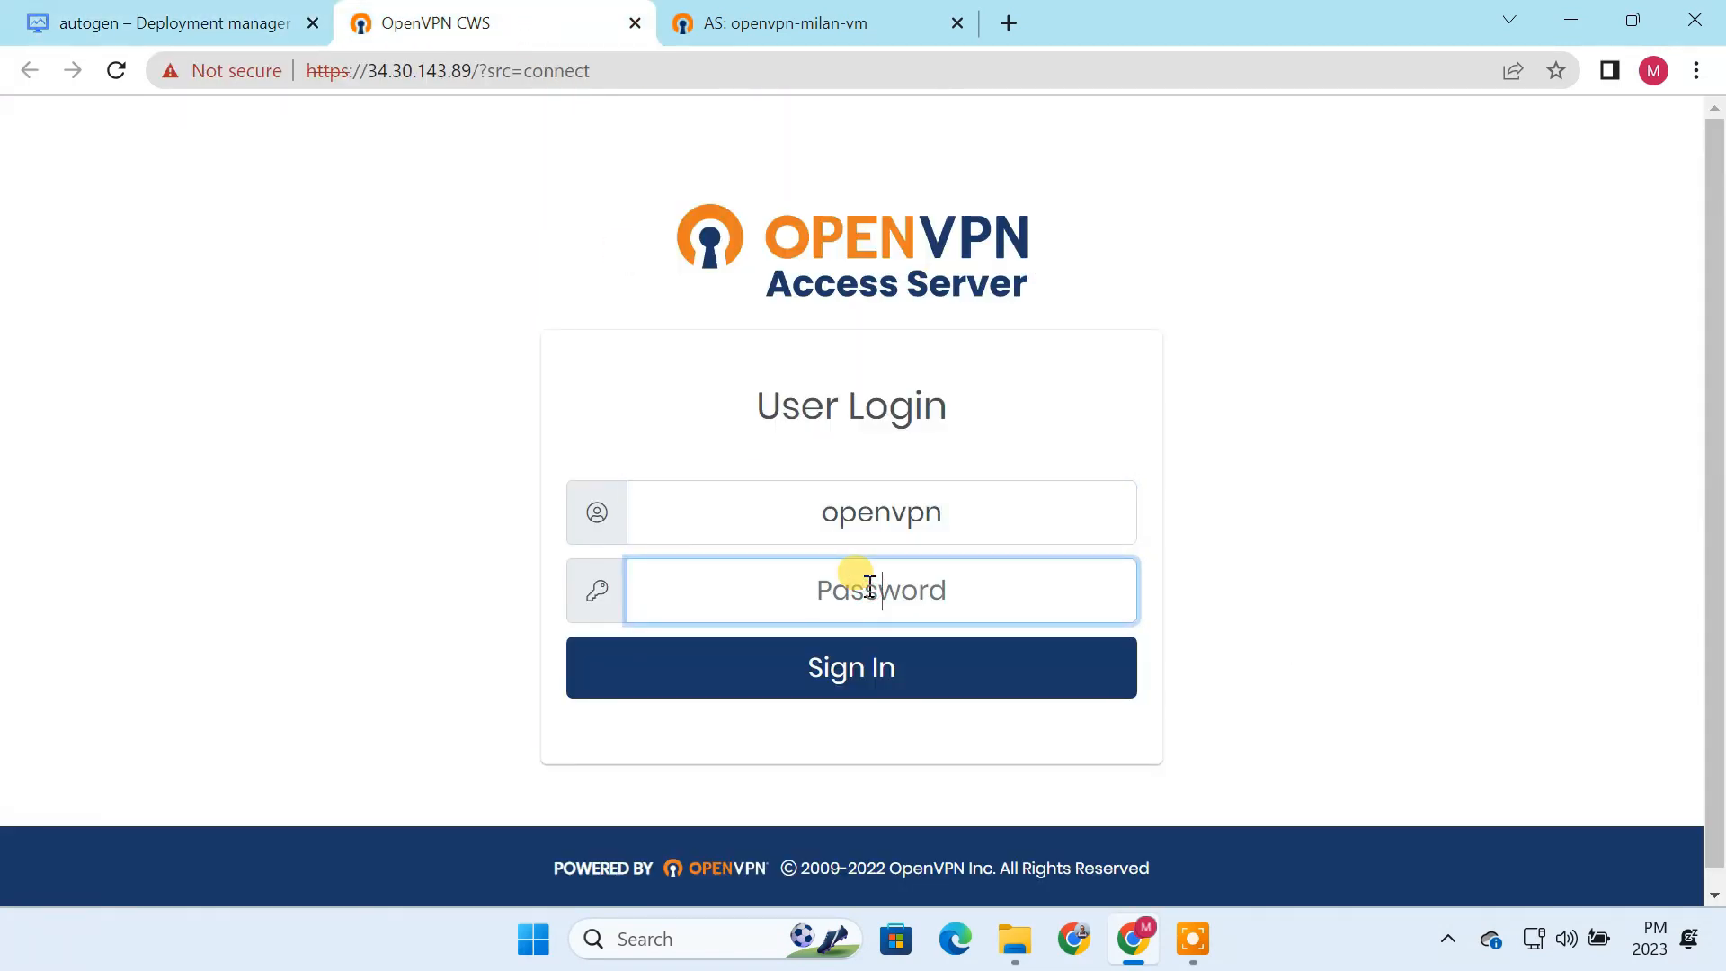
{"action": "key", "text": "ctrl+v"}
{"action": "left_click", "coordinate": [890, 663]}
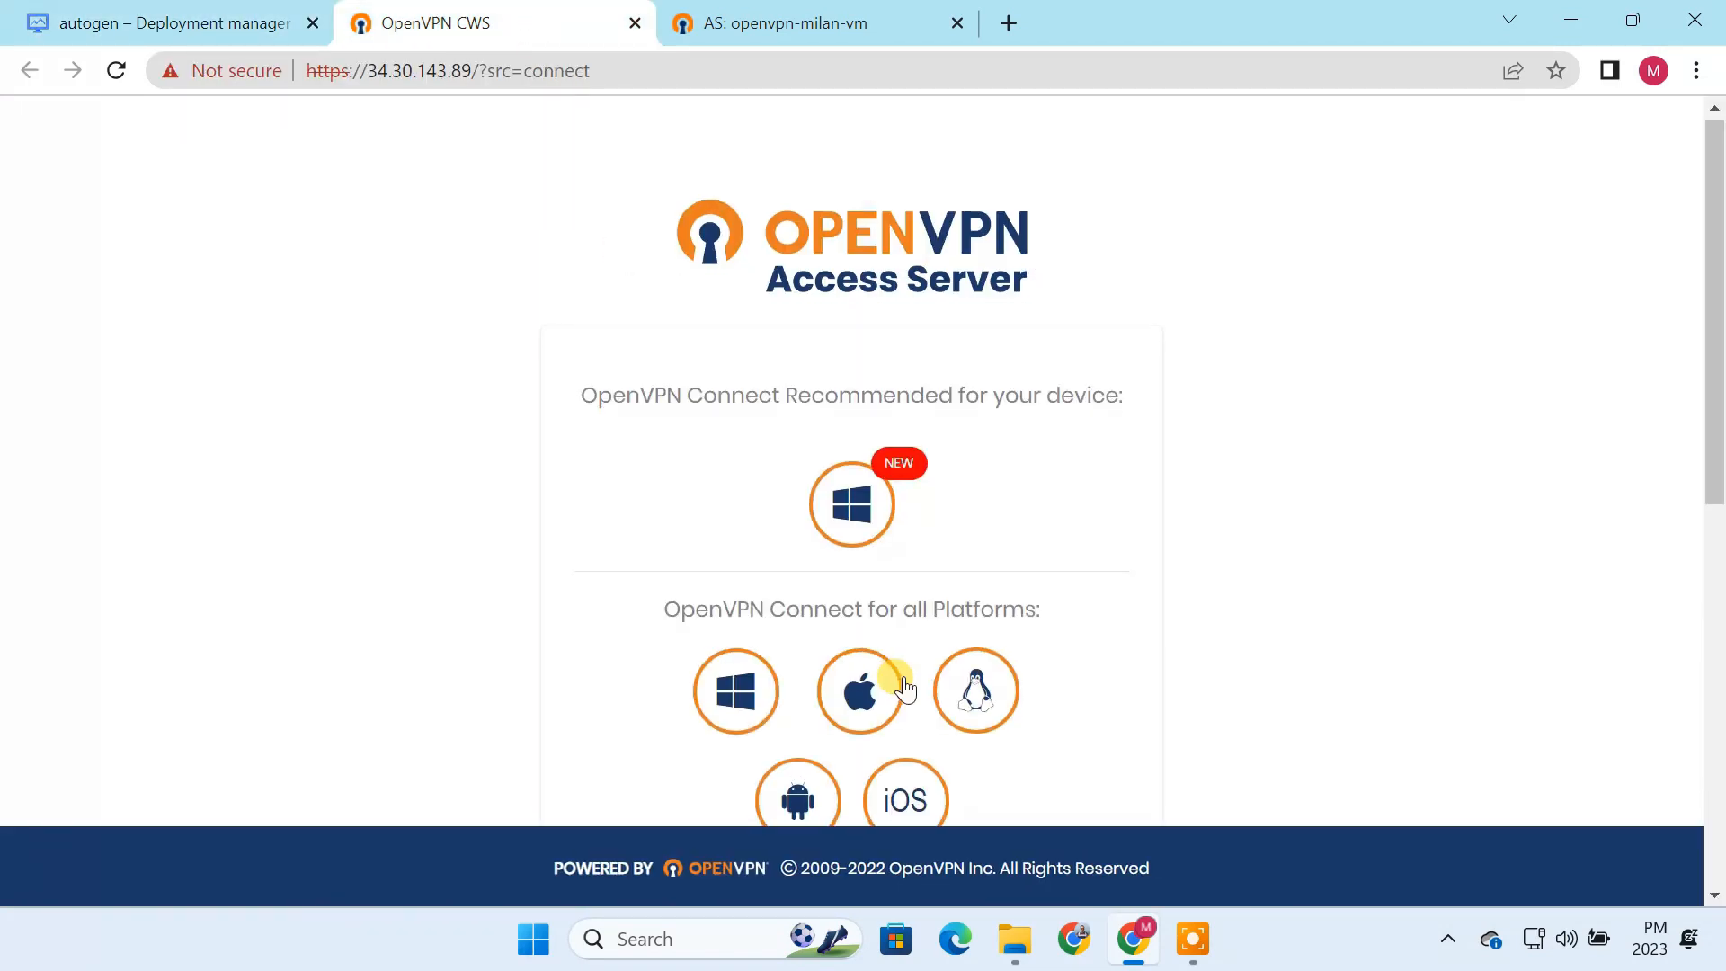
Step: Review the OpenVPN Connect platforms offered and download the recommended Windows client
{"action": "scroll", "coordinate": [790, 607], "scroll_direction": "down", "scroll_amount": 2}
{"action": "left_click_drag", "start_coordinate": [656, 486], "coordinate": [1039, 505]}
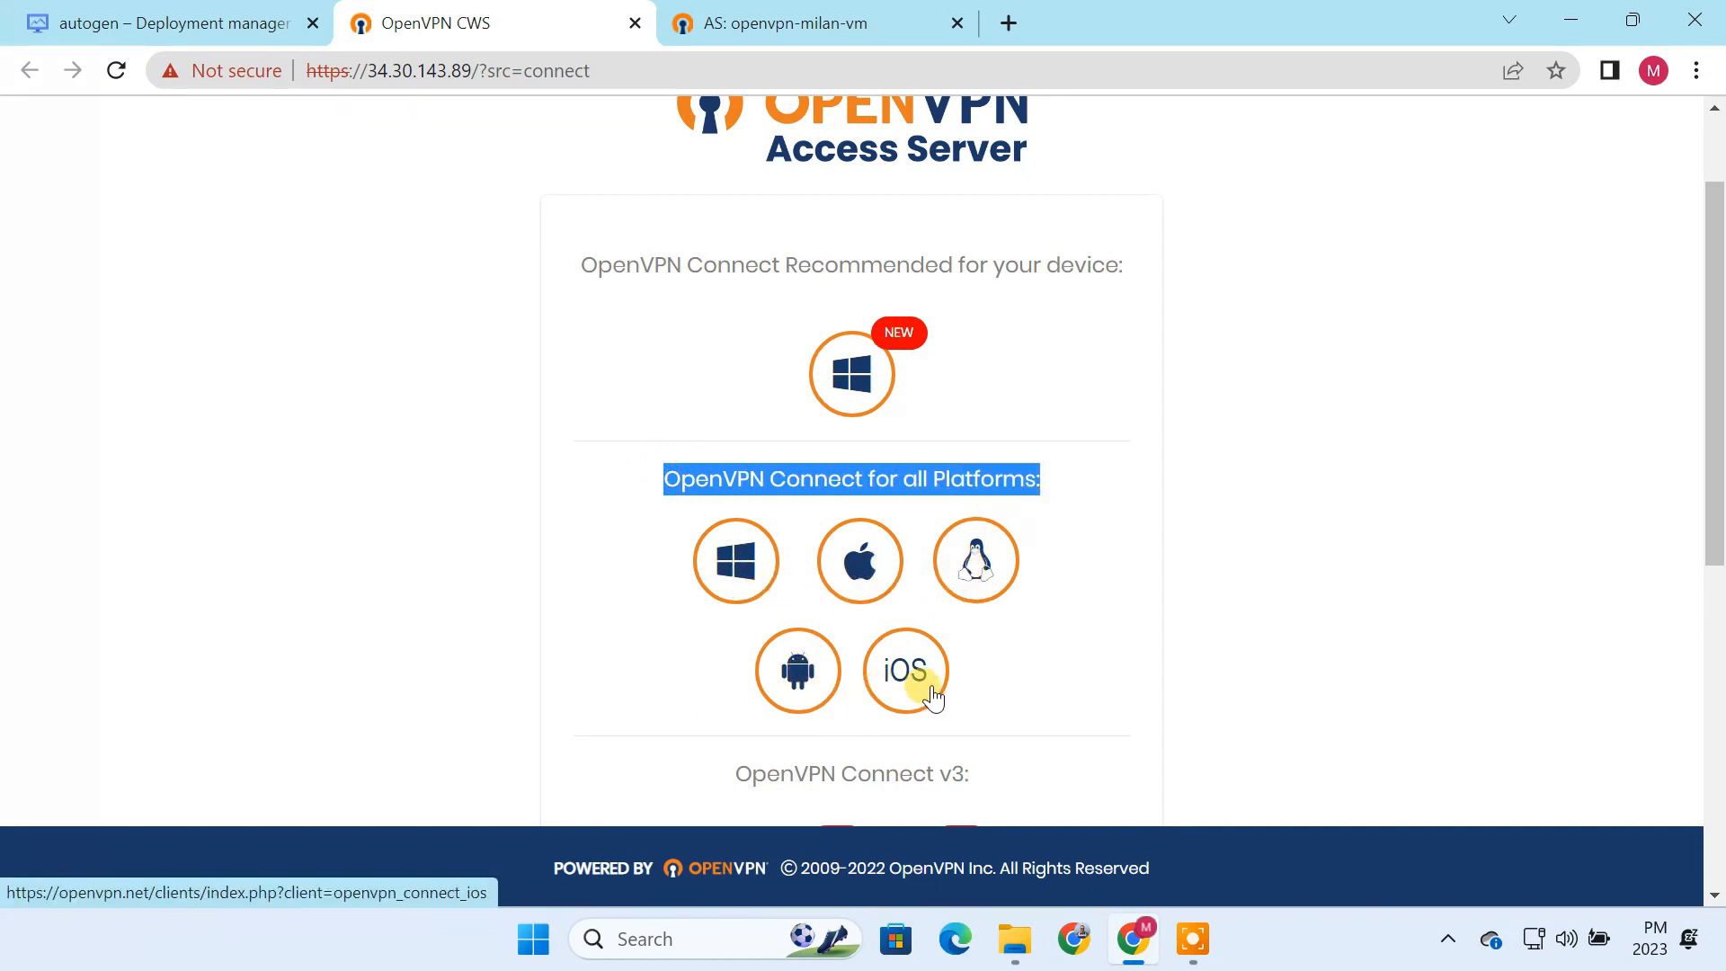
{"action": "left_click", "coordinate": [1080, 628]}
{"action": "left_click", "coordinate": [852, 388]}
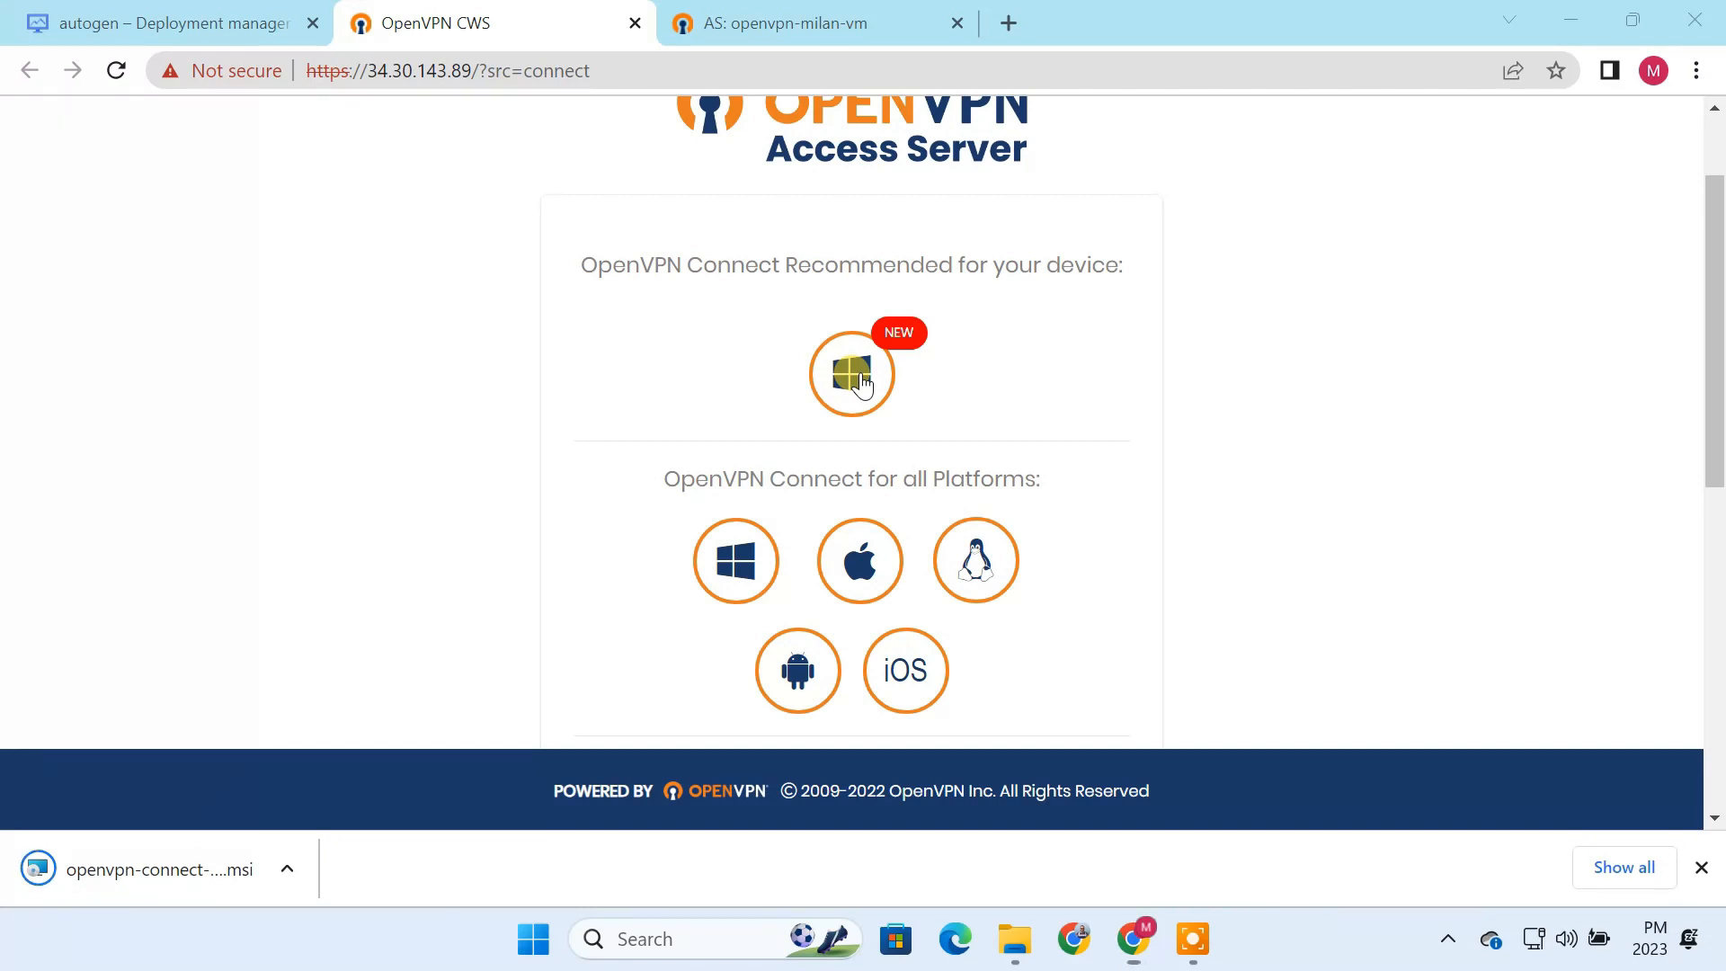
Step: Launch the downloaded OpenVPN Connect installer and let it run despite the SmartScreen block
{"action": "left_click", "coordinate": [176, 867]}
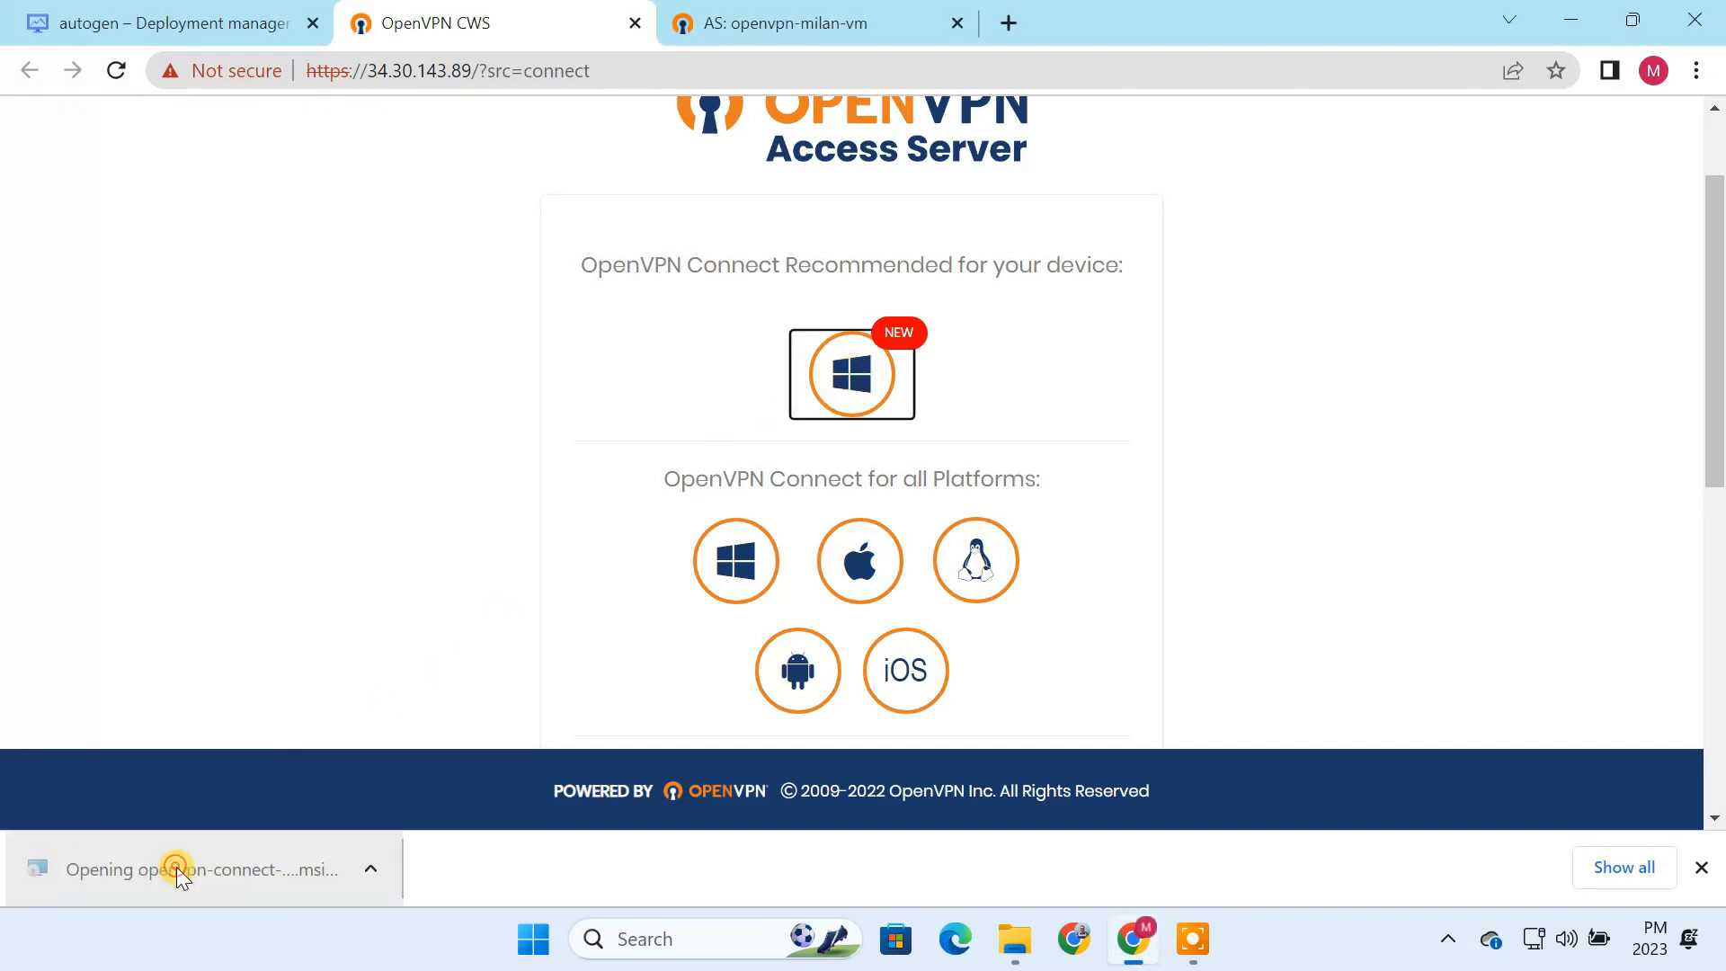
{"action": "left_click", "coordinate": [1573, 18]}
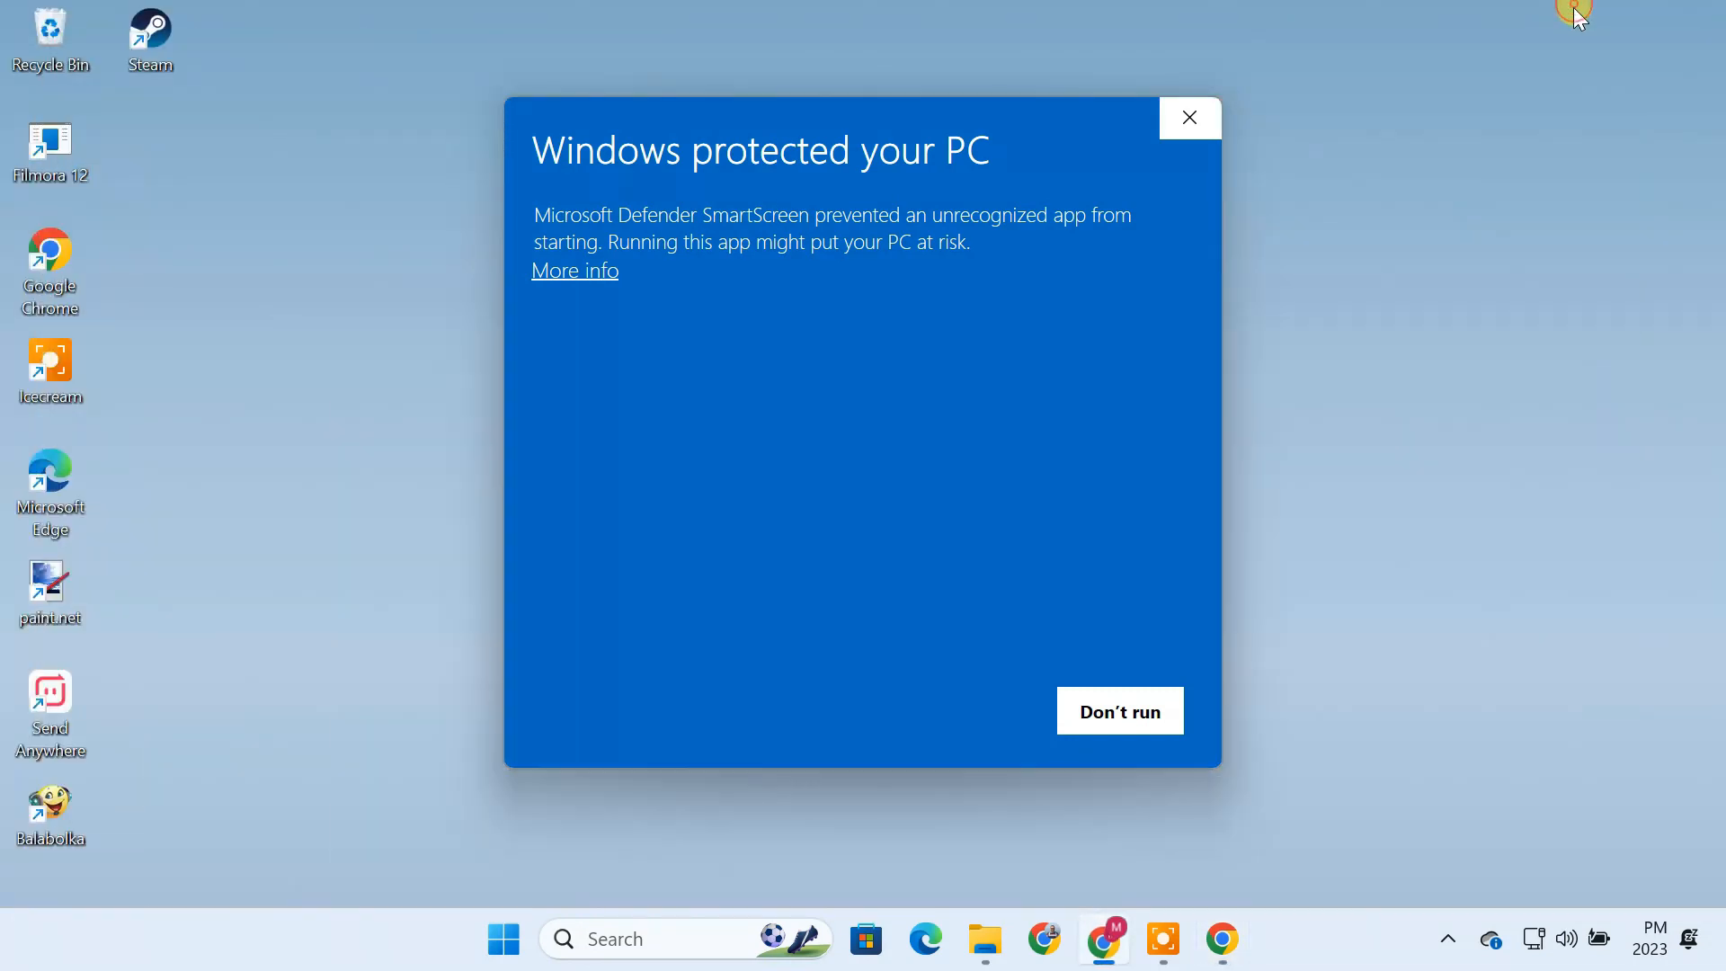
{"action": "left_click", "coordinate": [586, 271]}
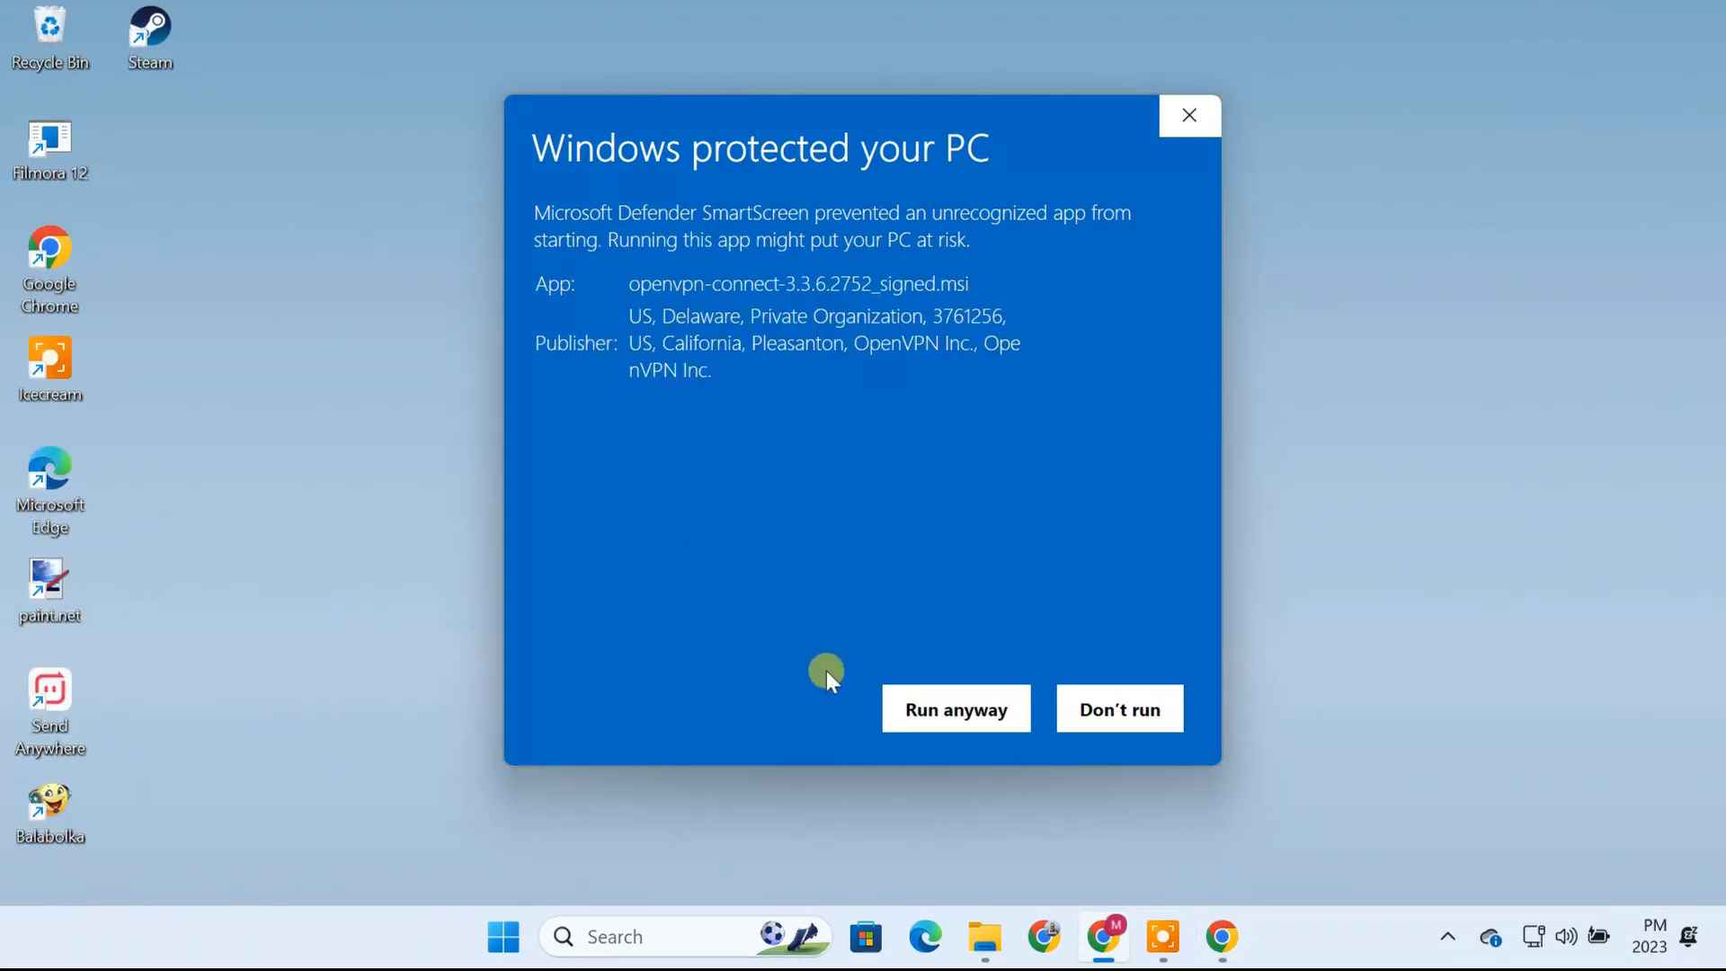
{"action": "left_click", "coordinate": [946, 713]}
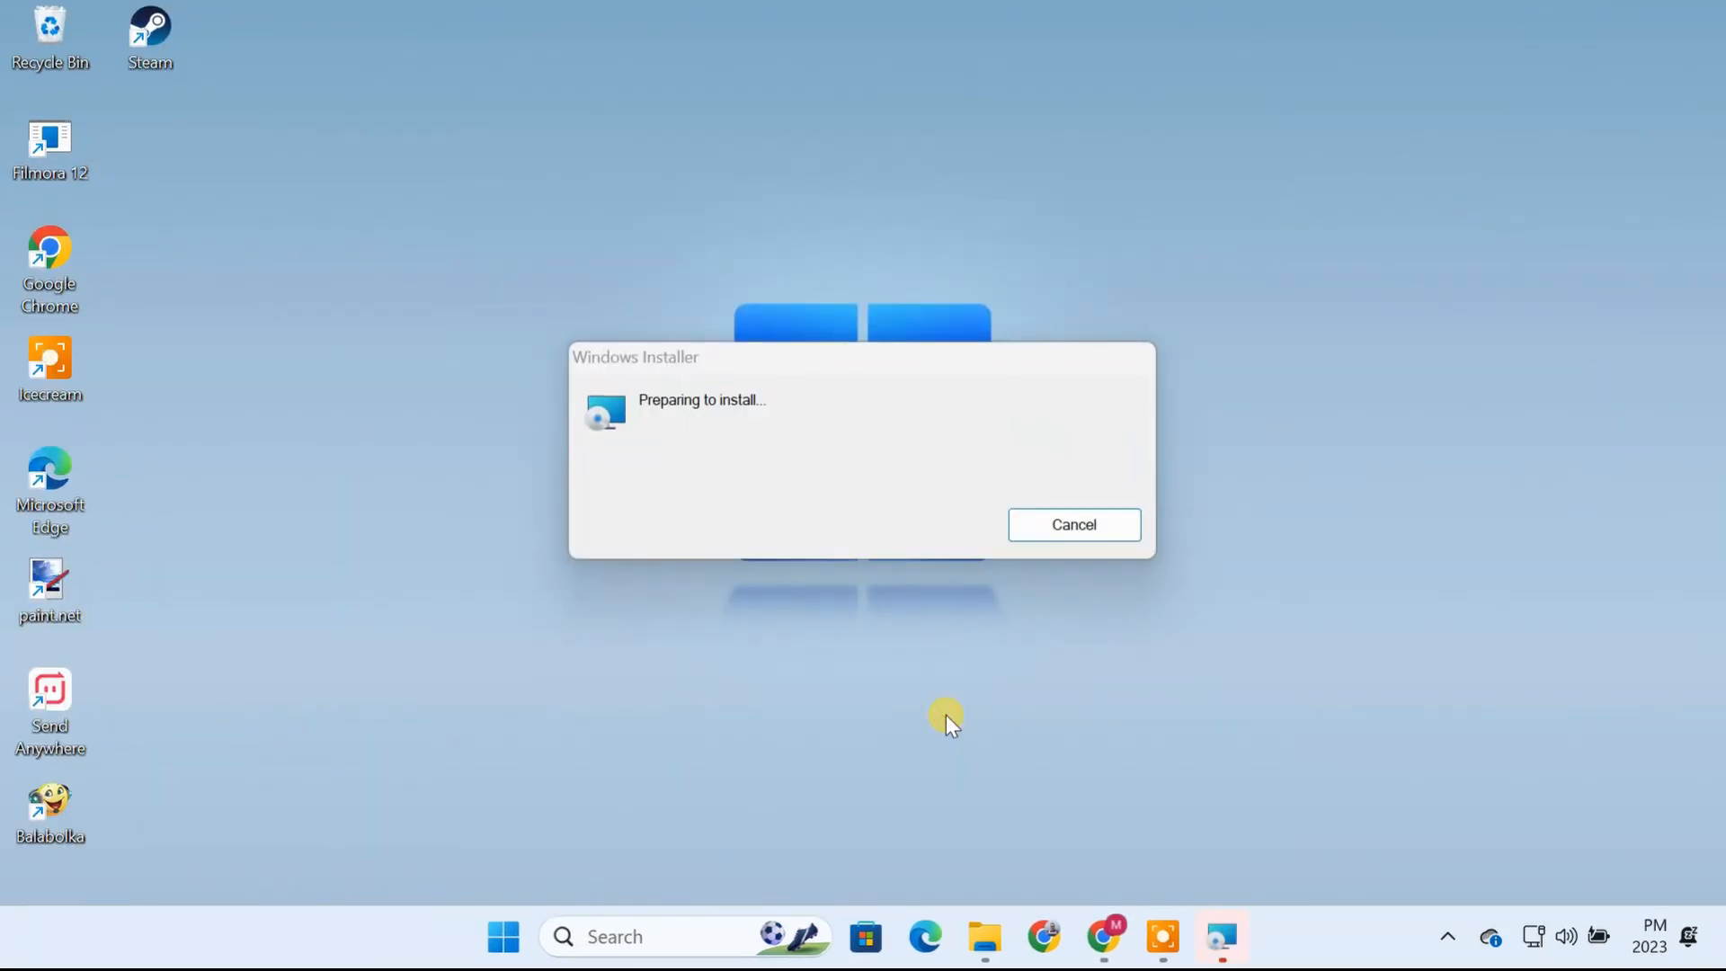
Step: Accept the license agreement, install OpenVPN Connect and finish the setup wizard
{"action": "left_click", "coordinate": [1029, 681]}
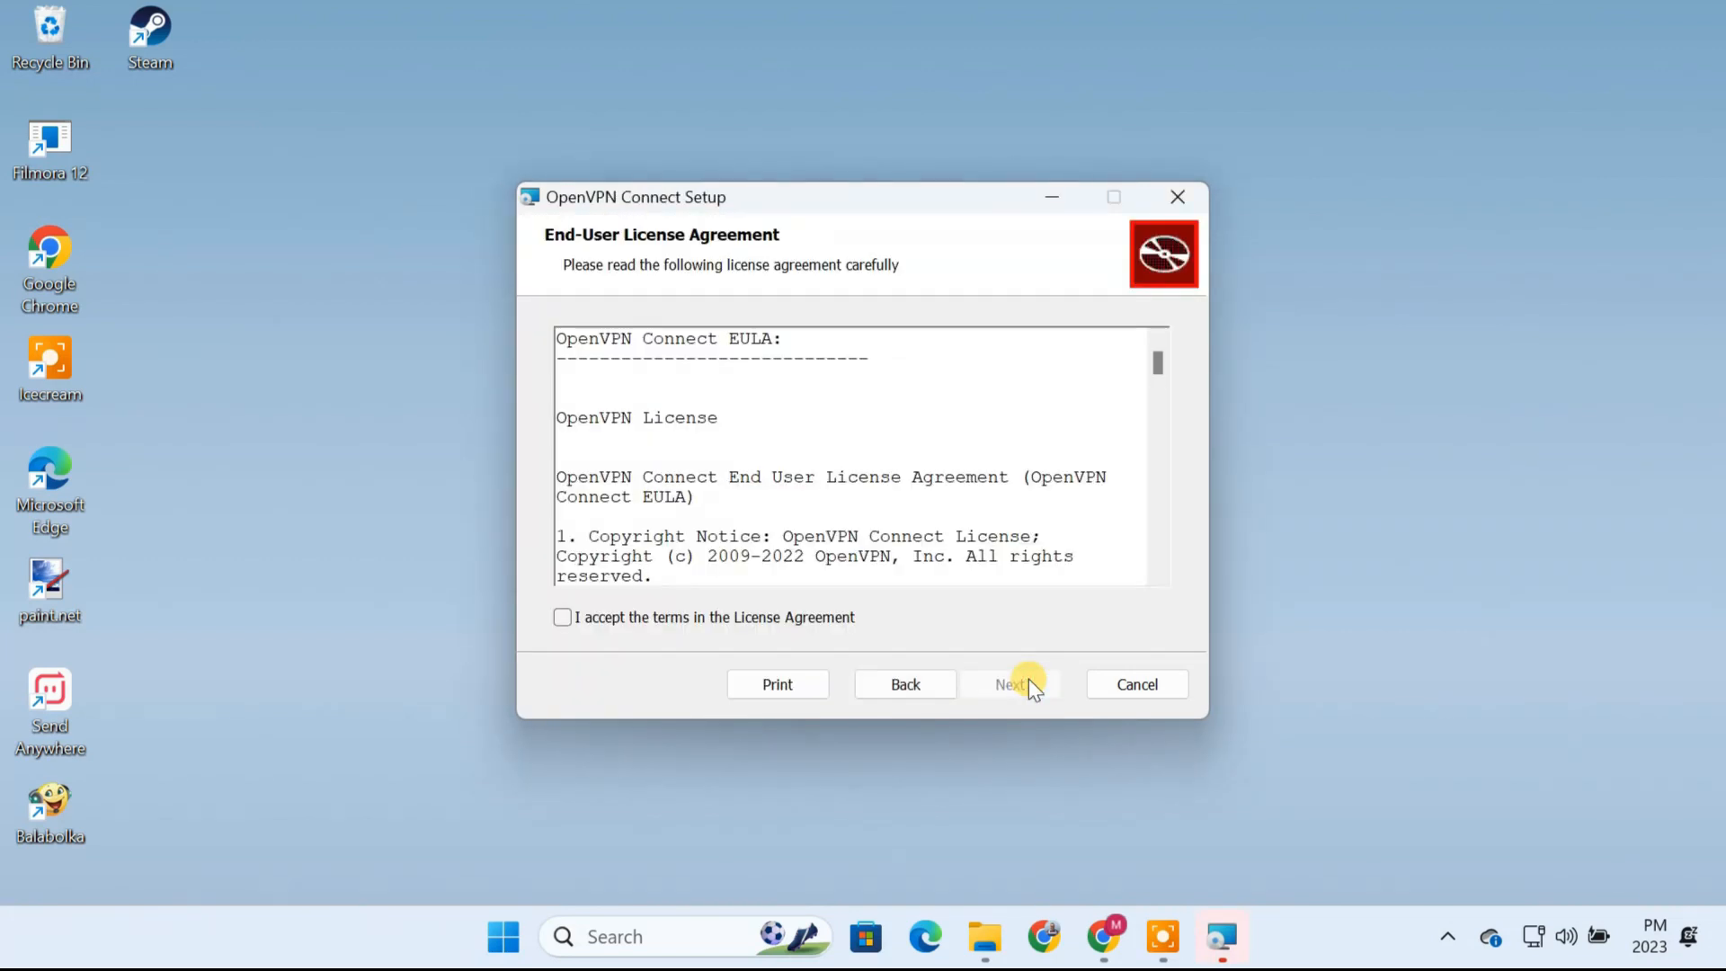
{"action": "left_click", "coordinate": [659, 616]}
{"action": "left_click", "coordinate": [1016, 687]}
{"action": "left_click", "coordinate": [1017, 686]}
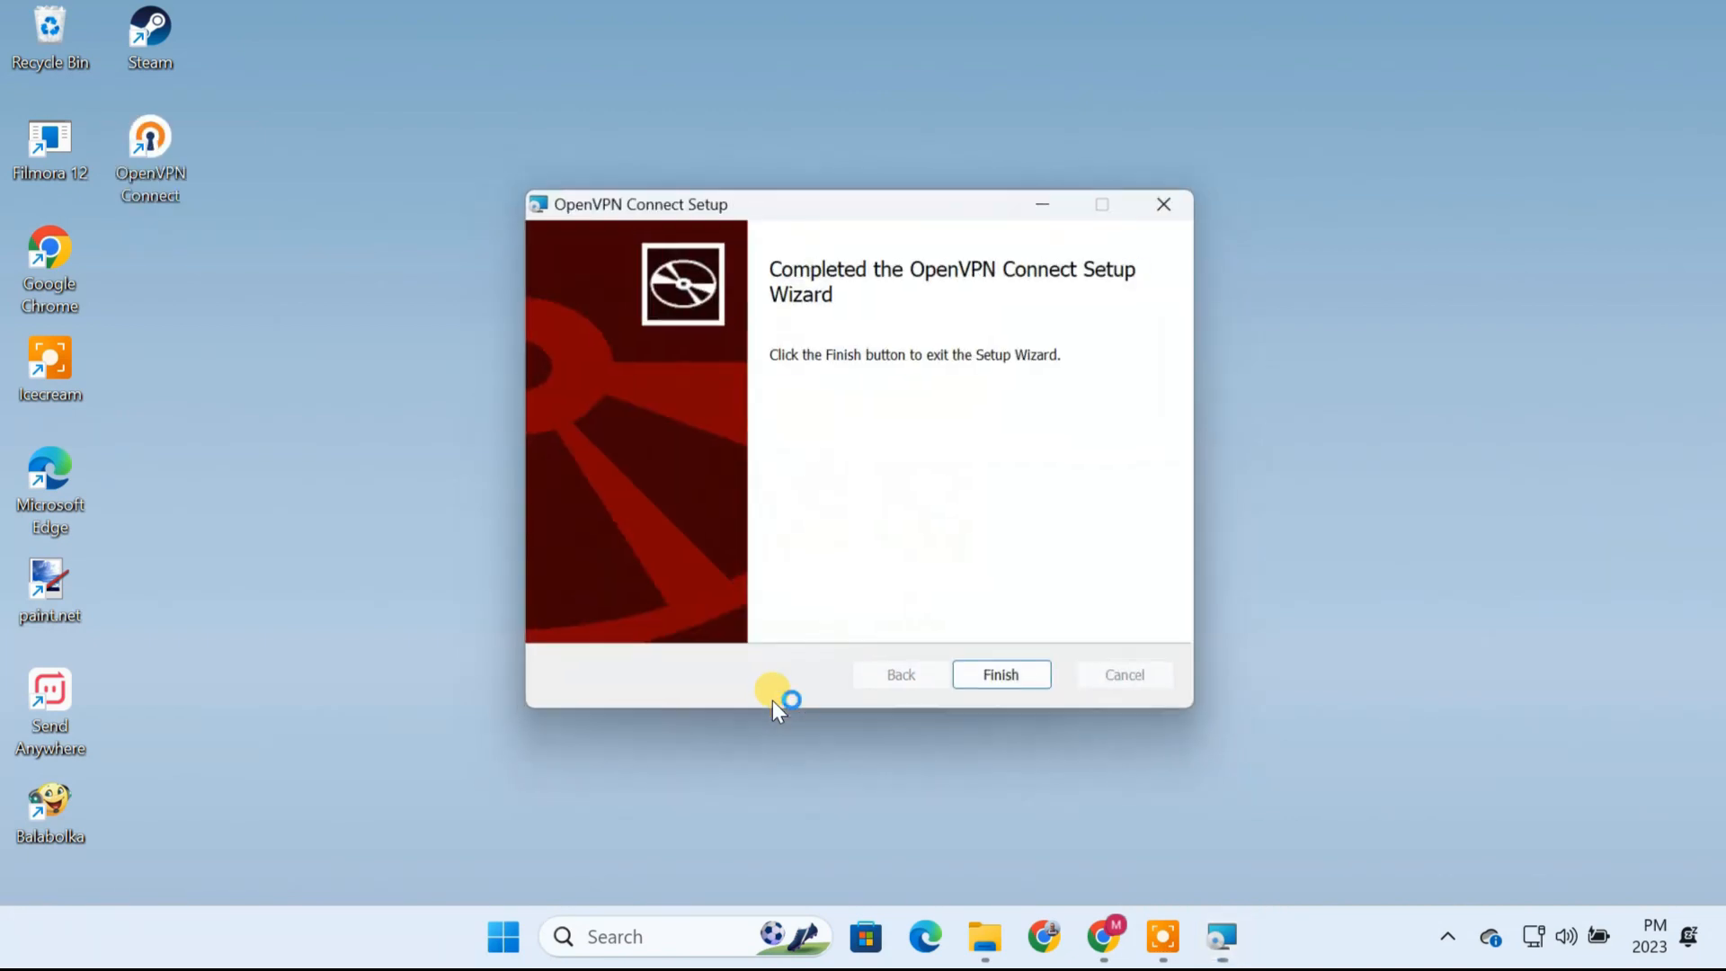
{"action": "left_click", "coordinate": [549, 697]}
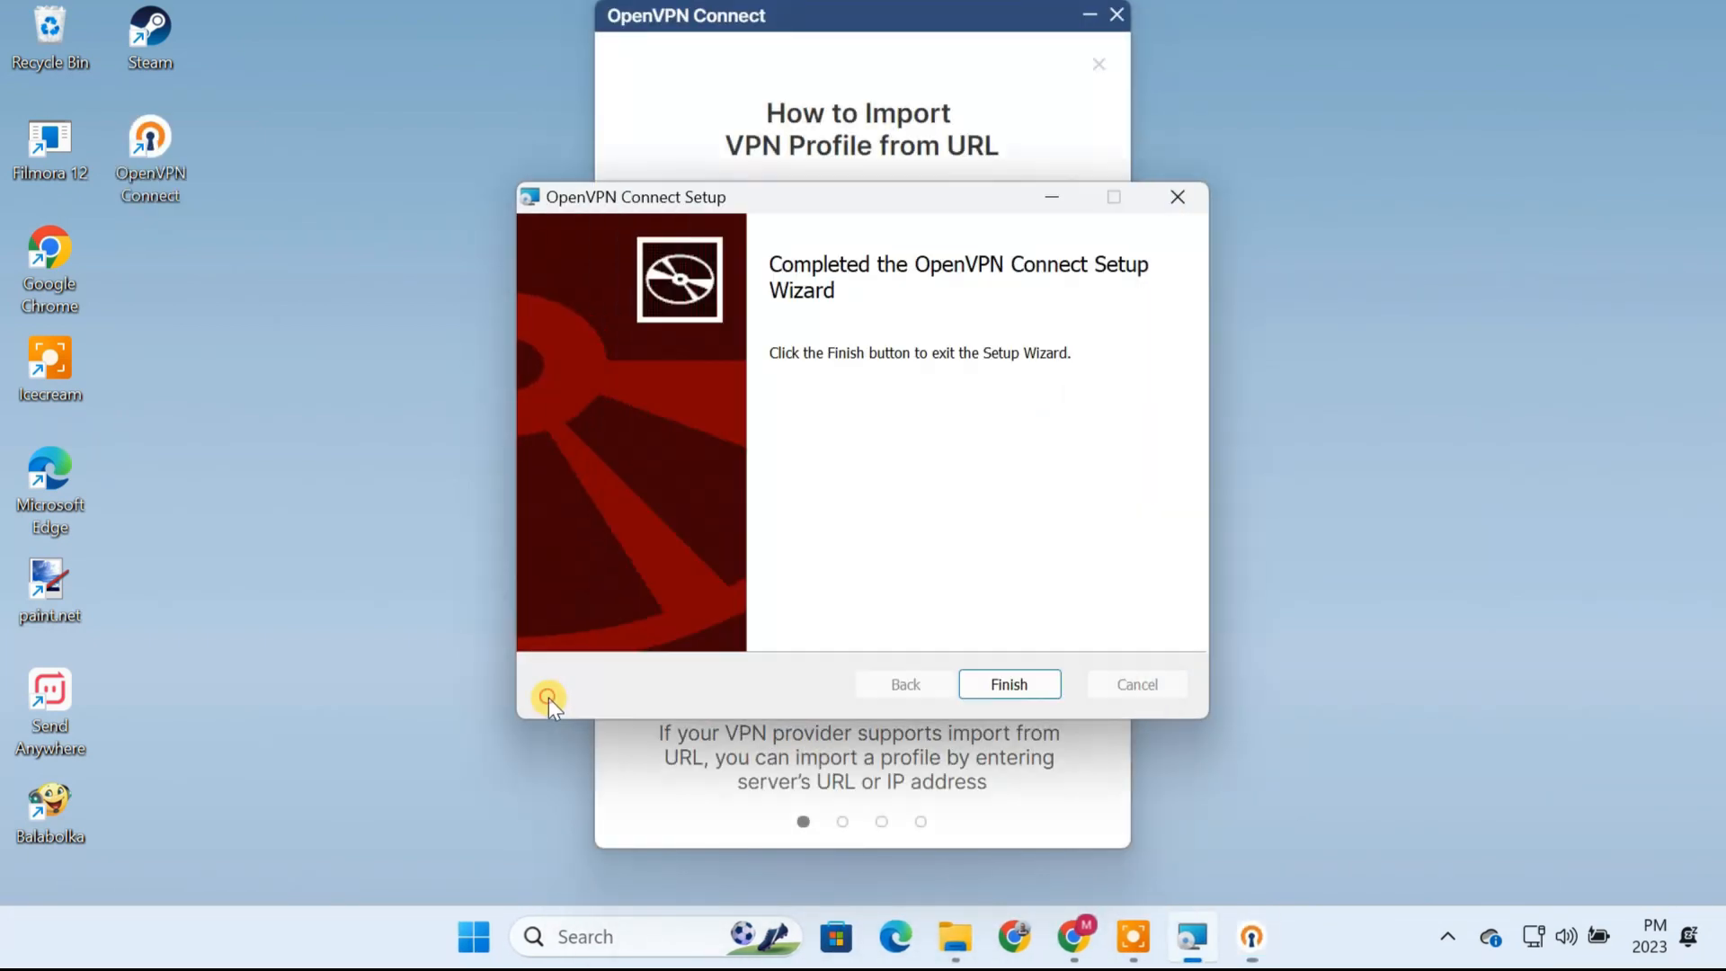
{"action": "left_click", "coordinate": [1007, 683]}
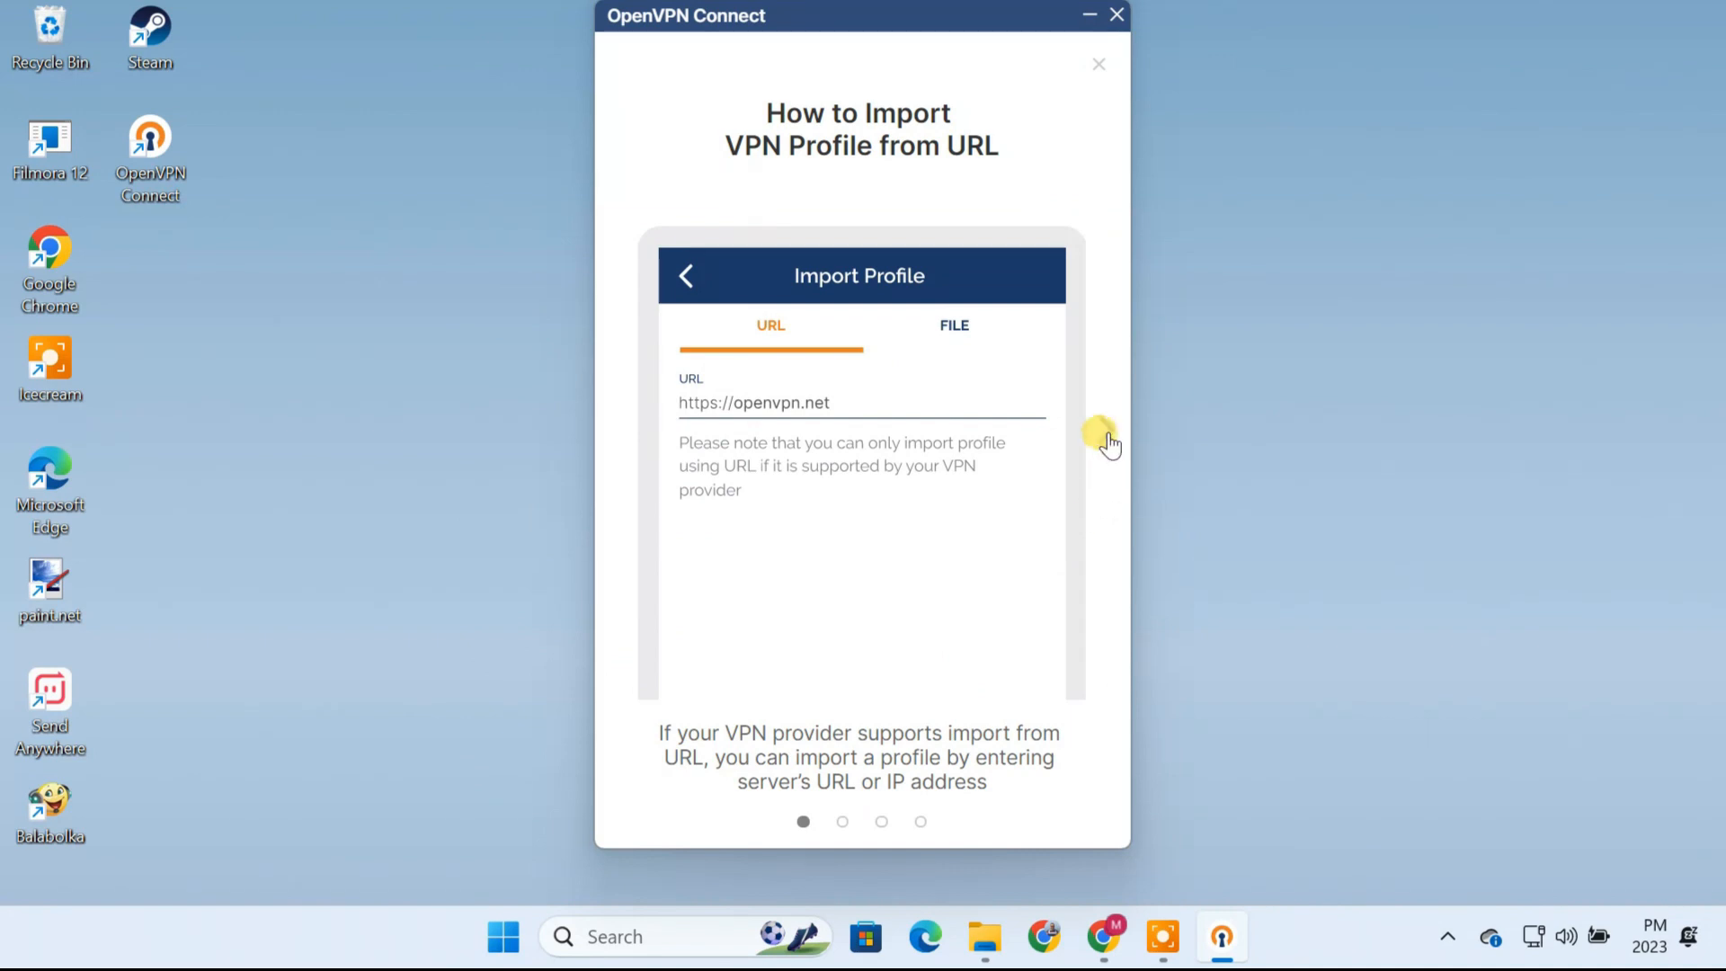
Step: Go through the OpenVPN Connect introduction to its end and dismiss the updates notice
{"action": "left_click", "coordinate": [1103, 435]}
{"action": "left_click", "coordinate": [1102, 435]}
{"action": "left_click", "coordinate": [1102, 435]}
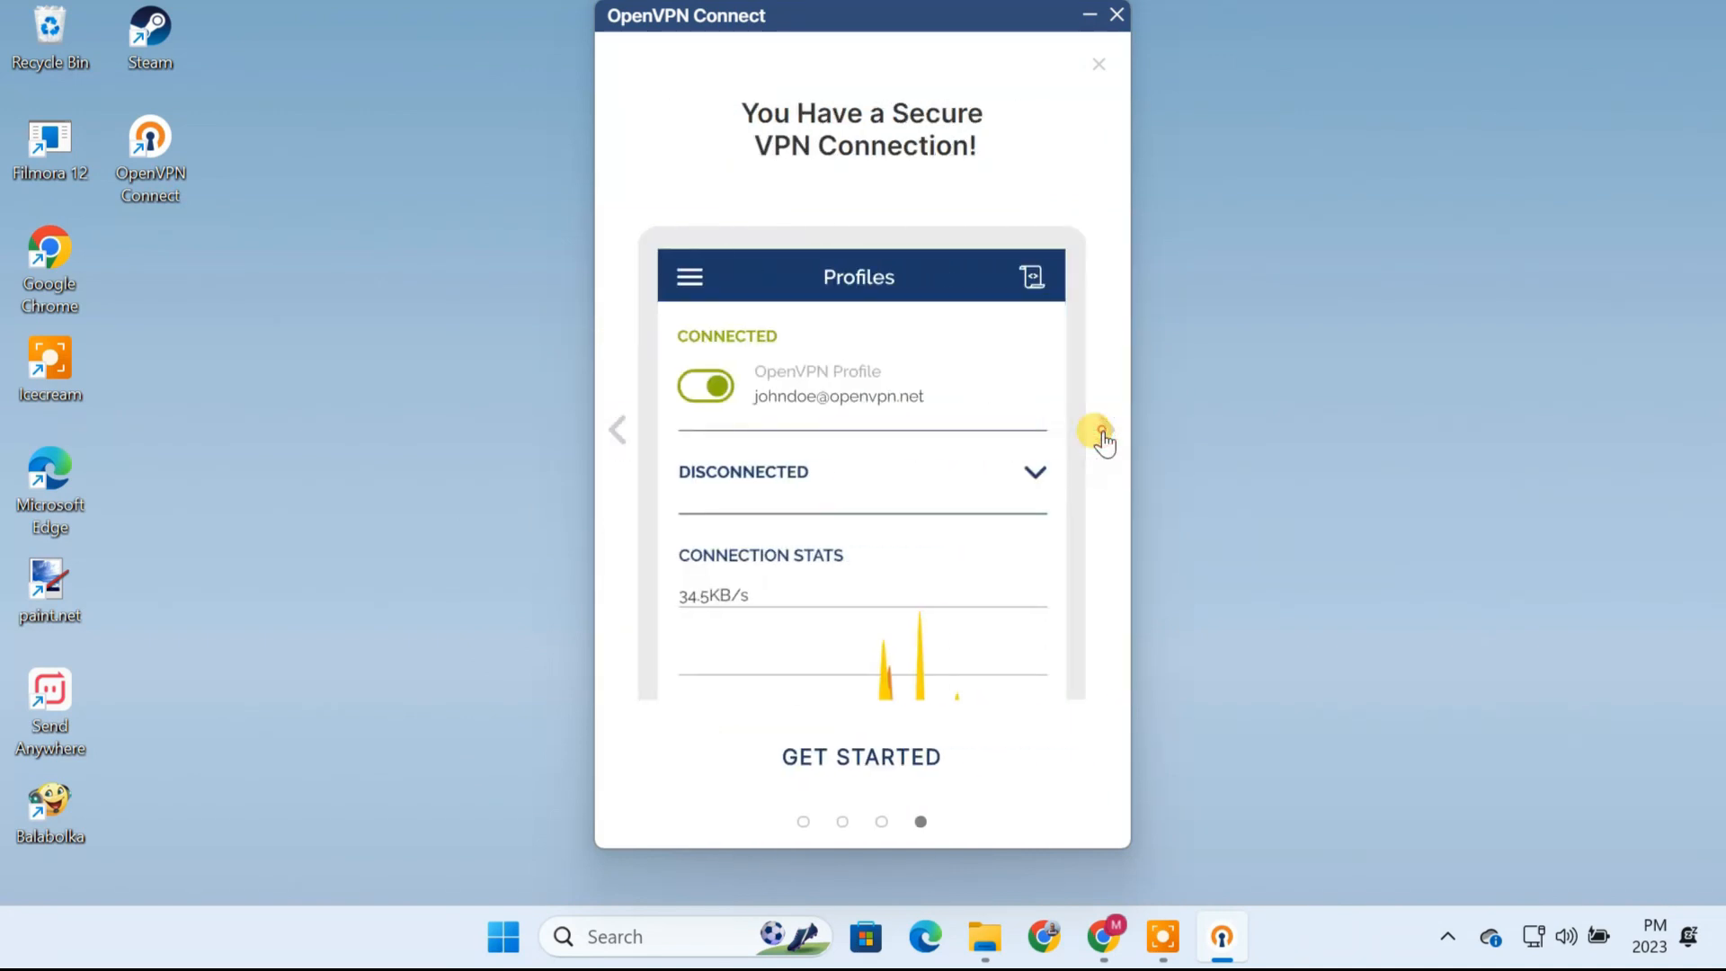
{"action": "left_click", "coordinate": [1102, 435]}
{"action": "left_click", "coordinate": [897, 742]}
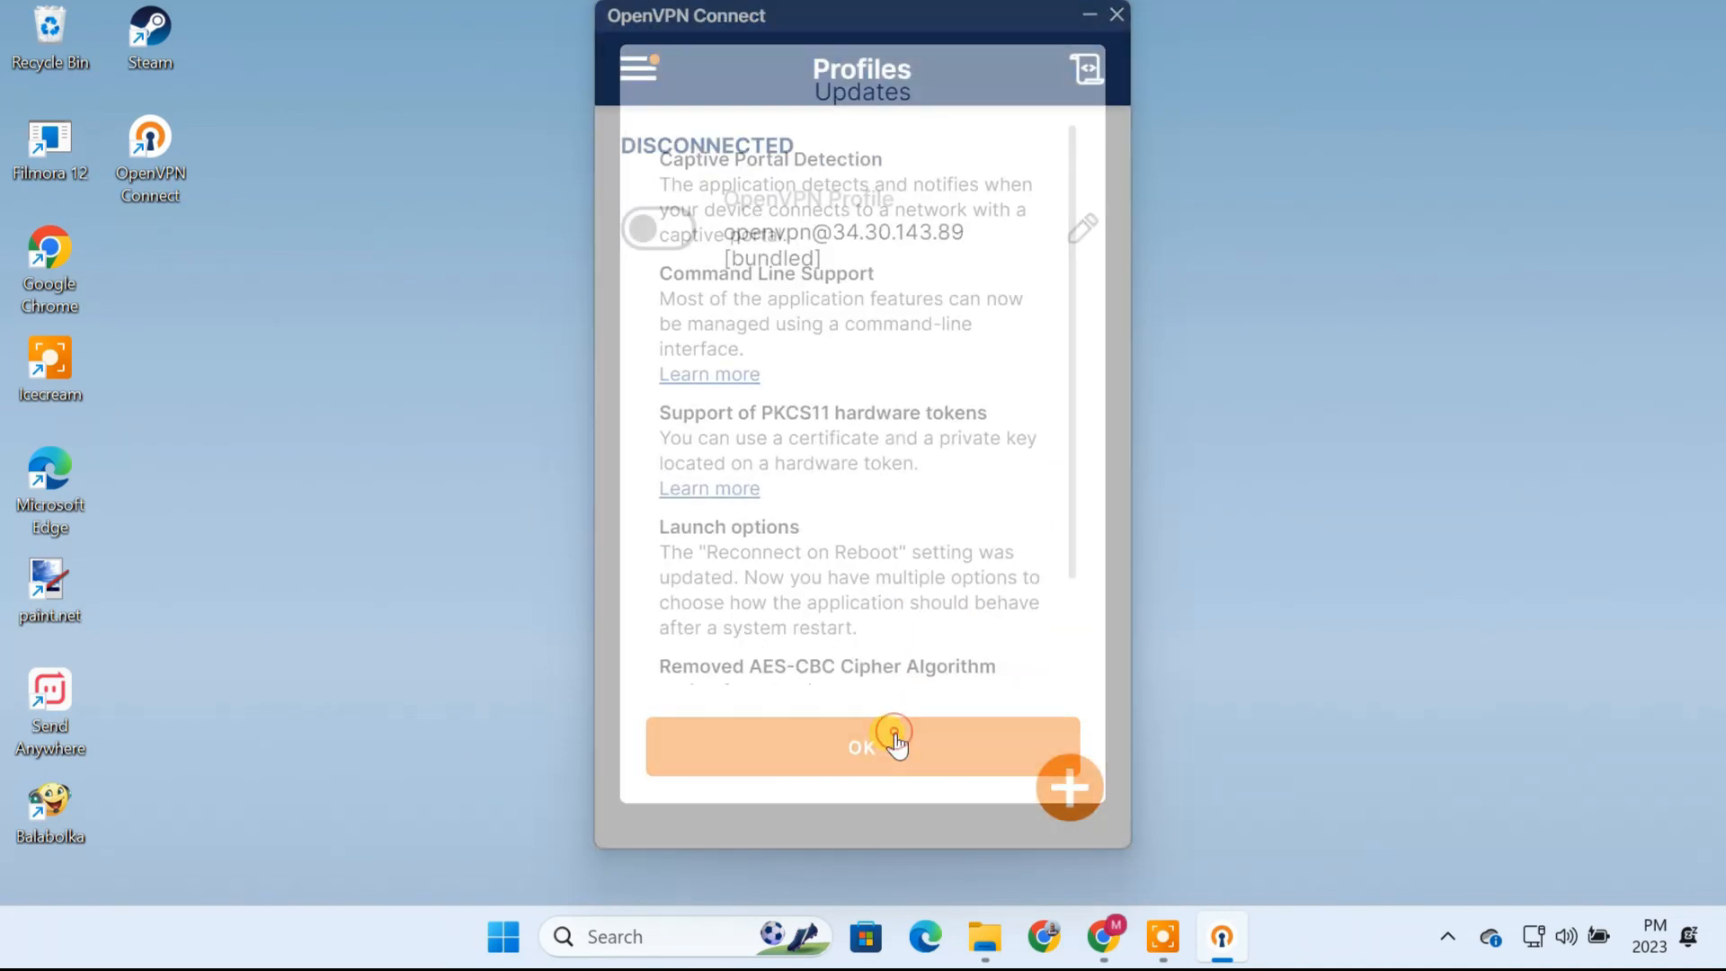
{"action": "left_click", "coordinate": [886, 753]}
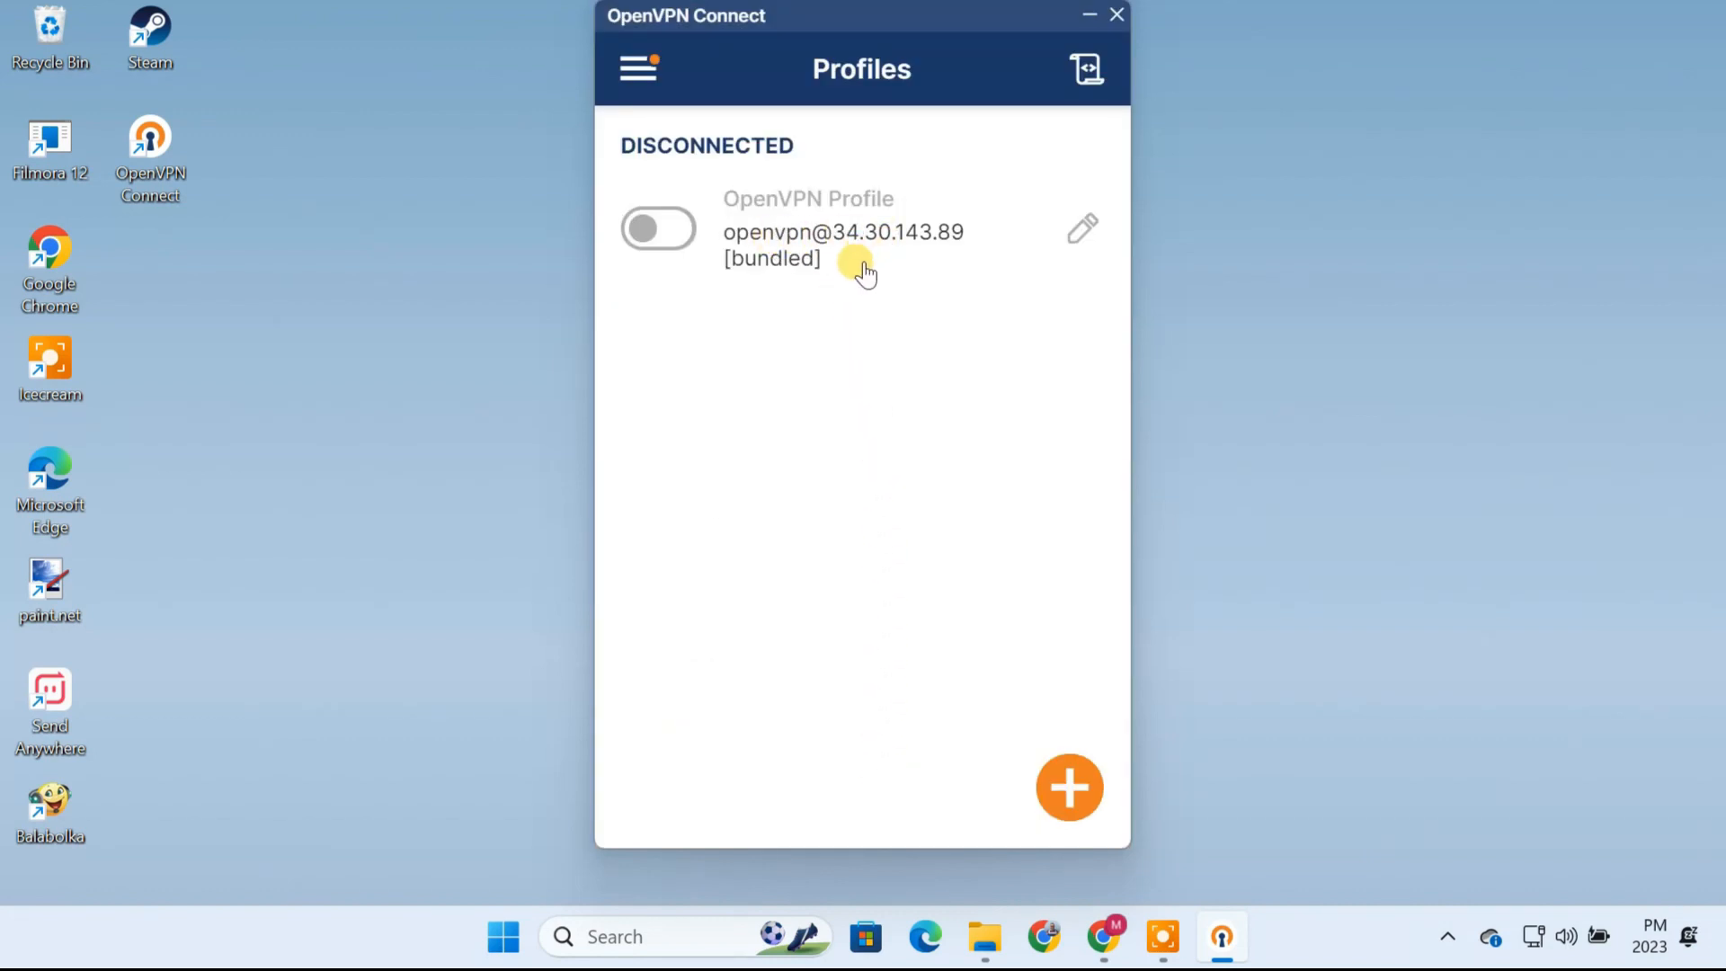
Step: Connect the bundled OpenVPN profile using the temporary admin password copied from the Google Cloud deployment details
{"action": "left_click", "coordinate": [659, 236]}
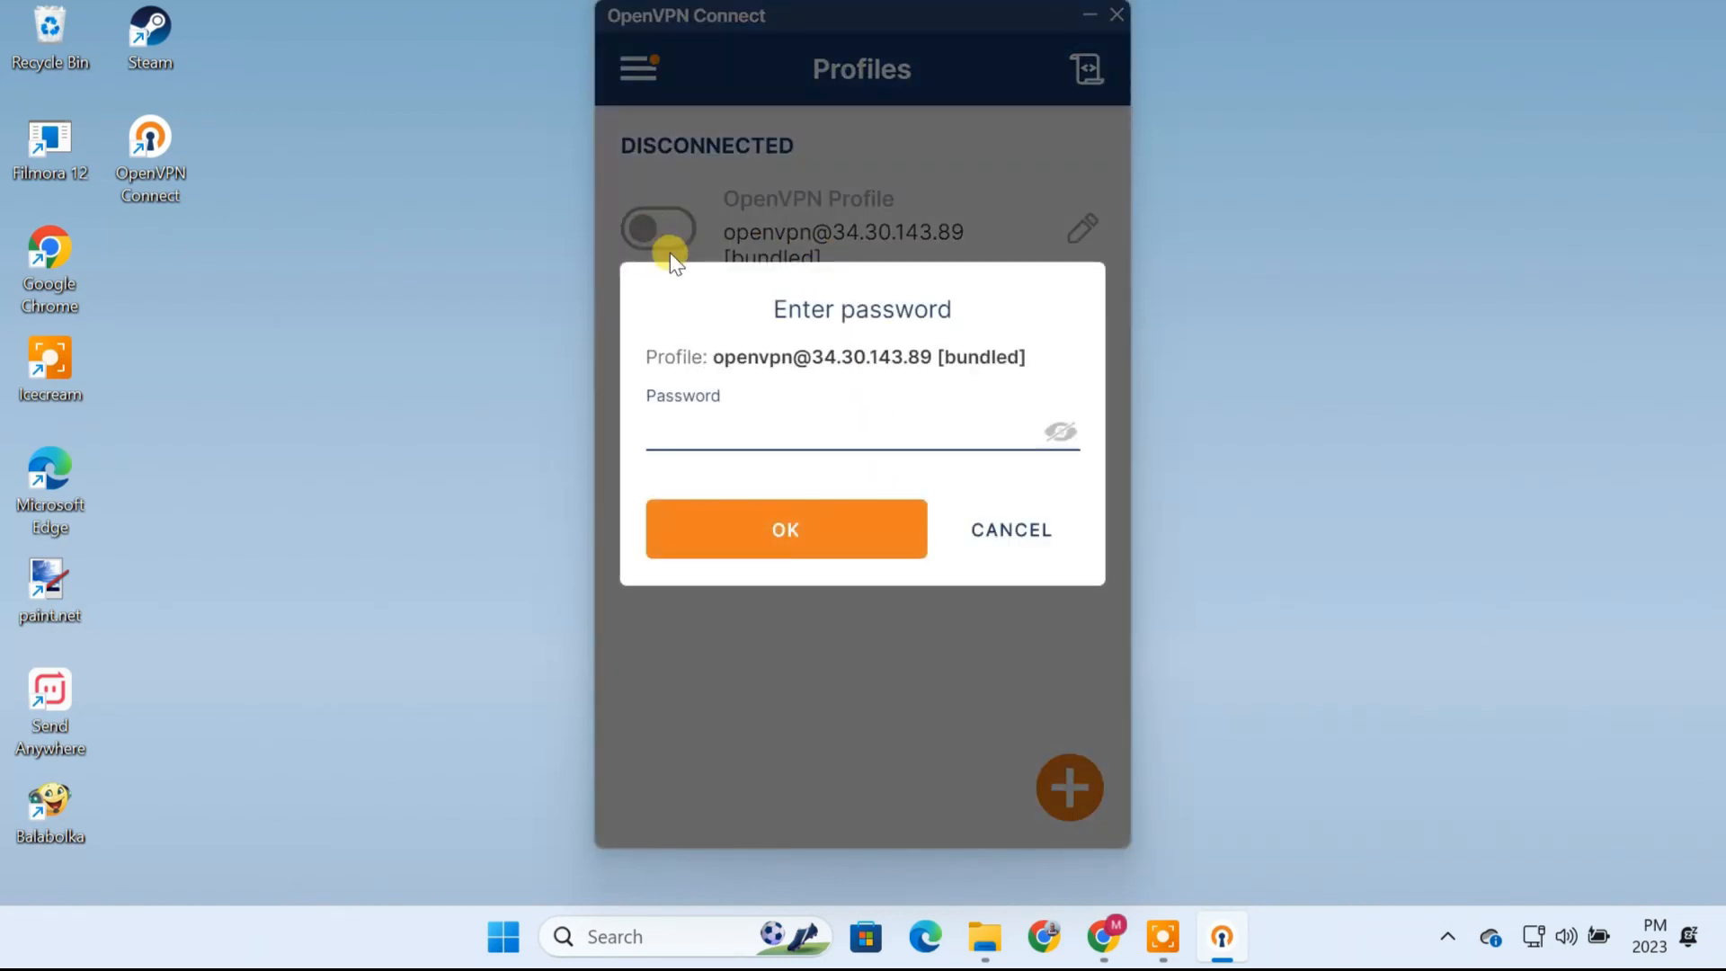
{"action": "left_click", "coordinate": [1102, 936]}
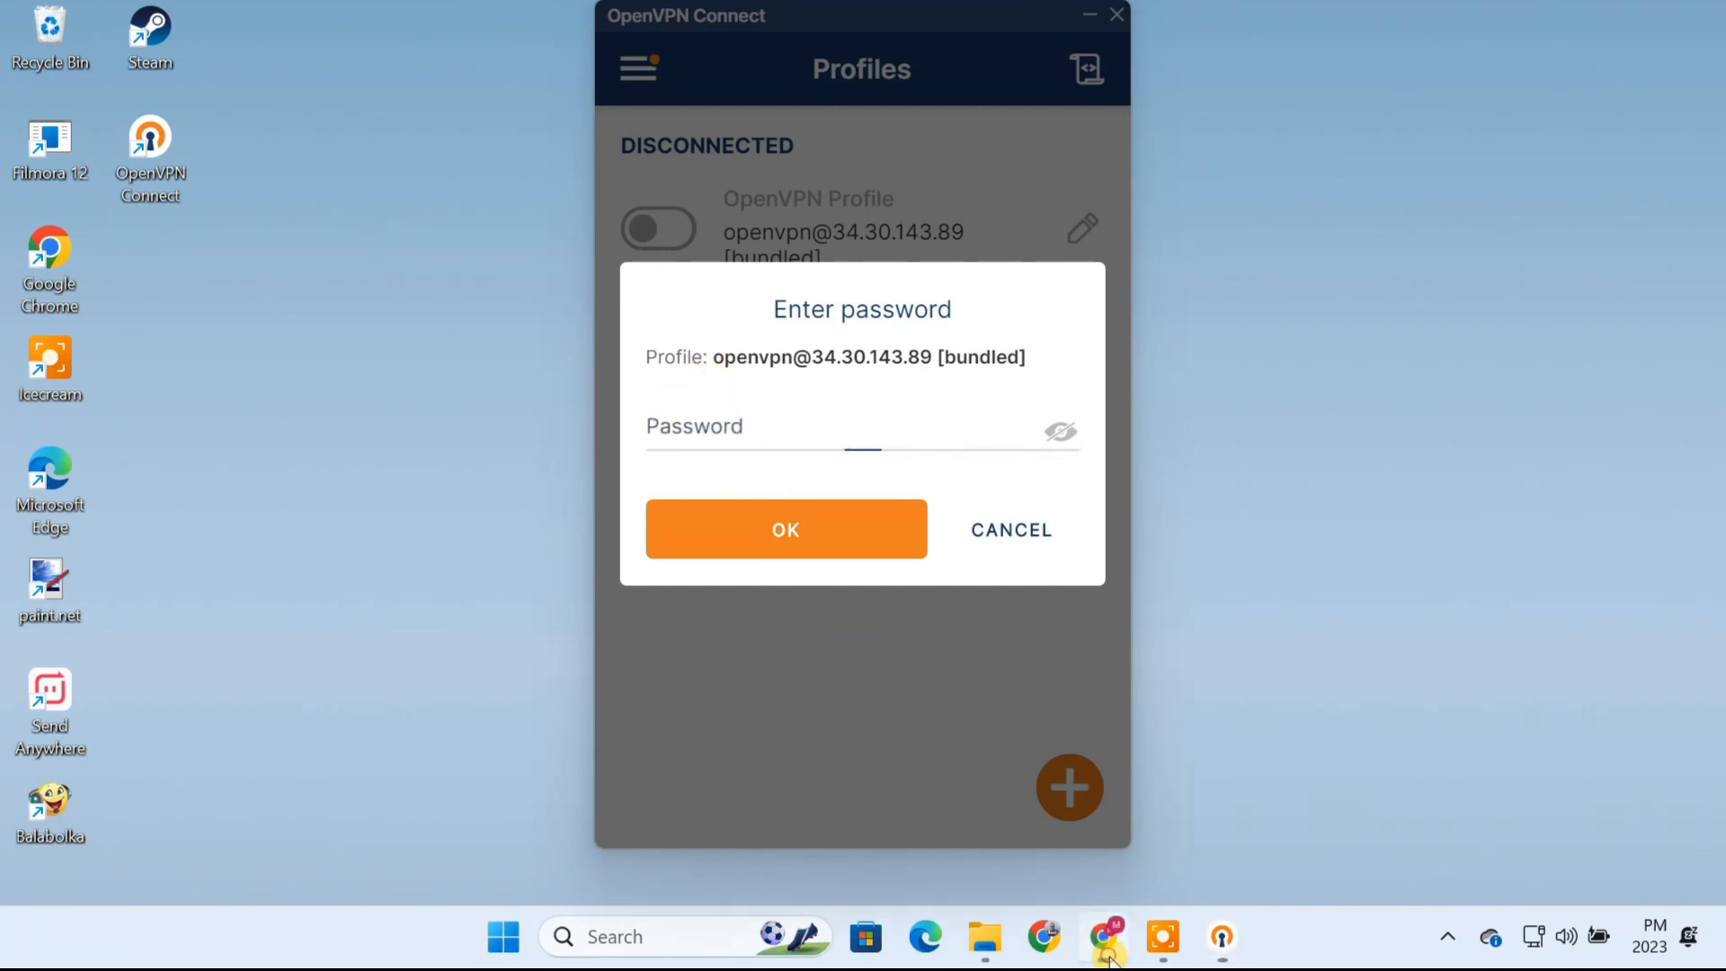
{"action": "left_click", "coordinate": [270, 34]}
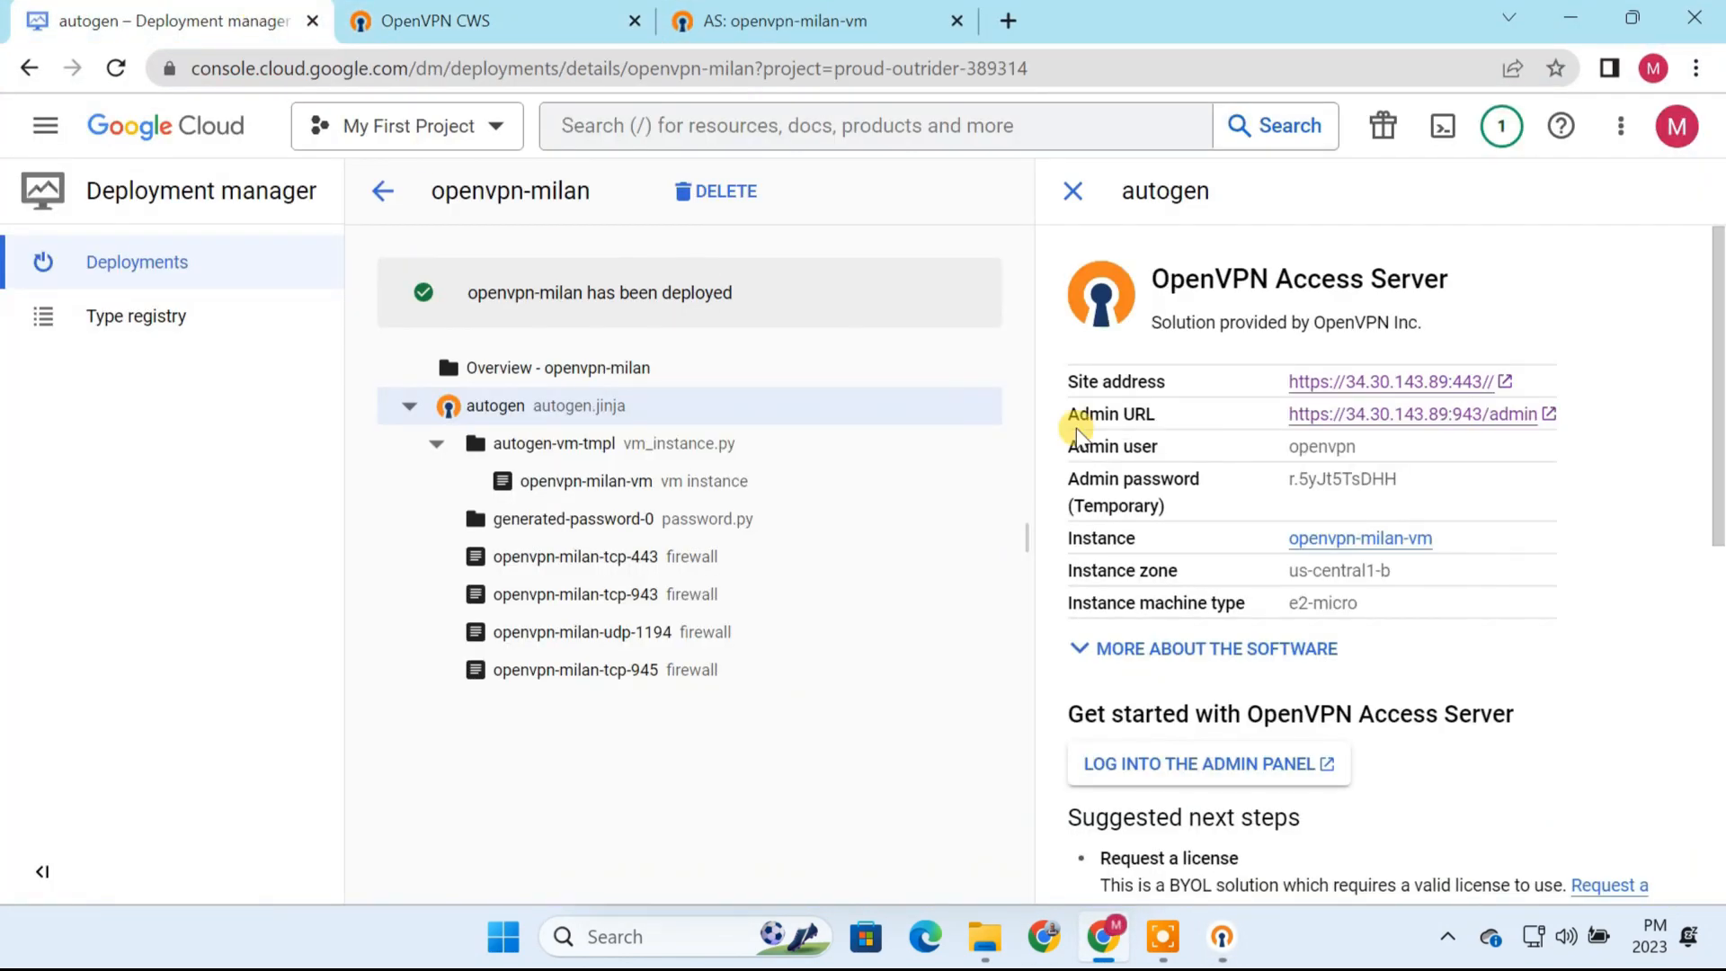
{"action": "left_click_drag", "start_coordinate": [1420, 480], "coordinate": [1286, 482]}
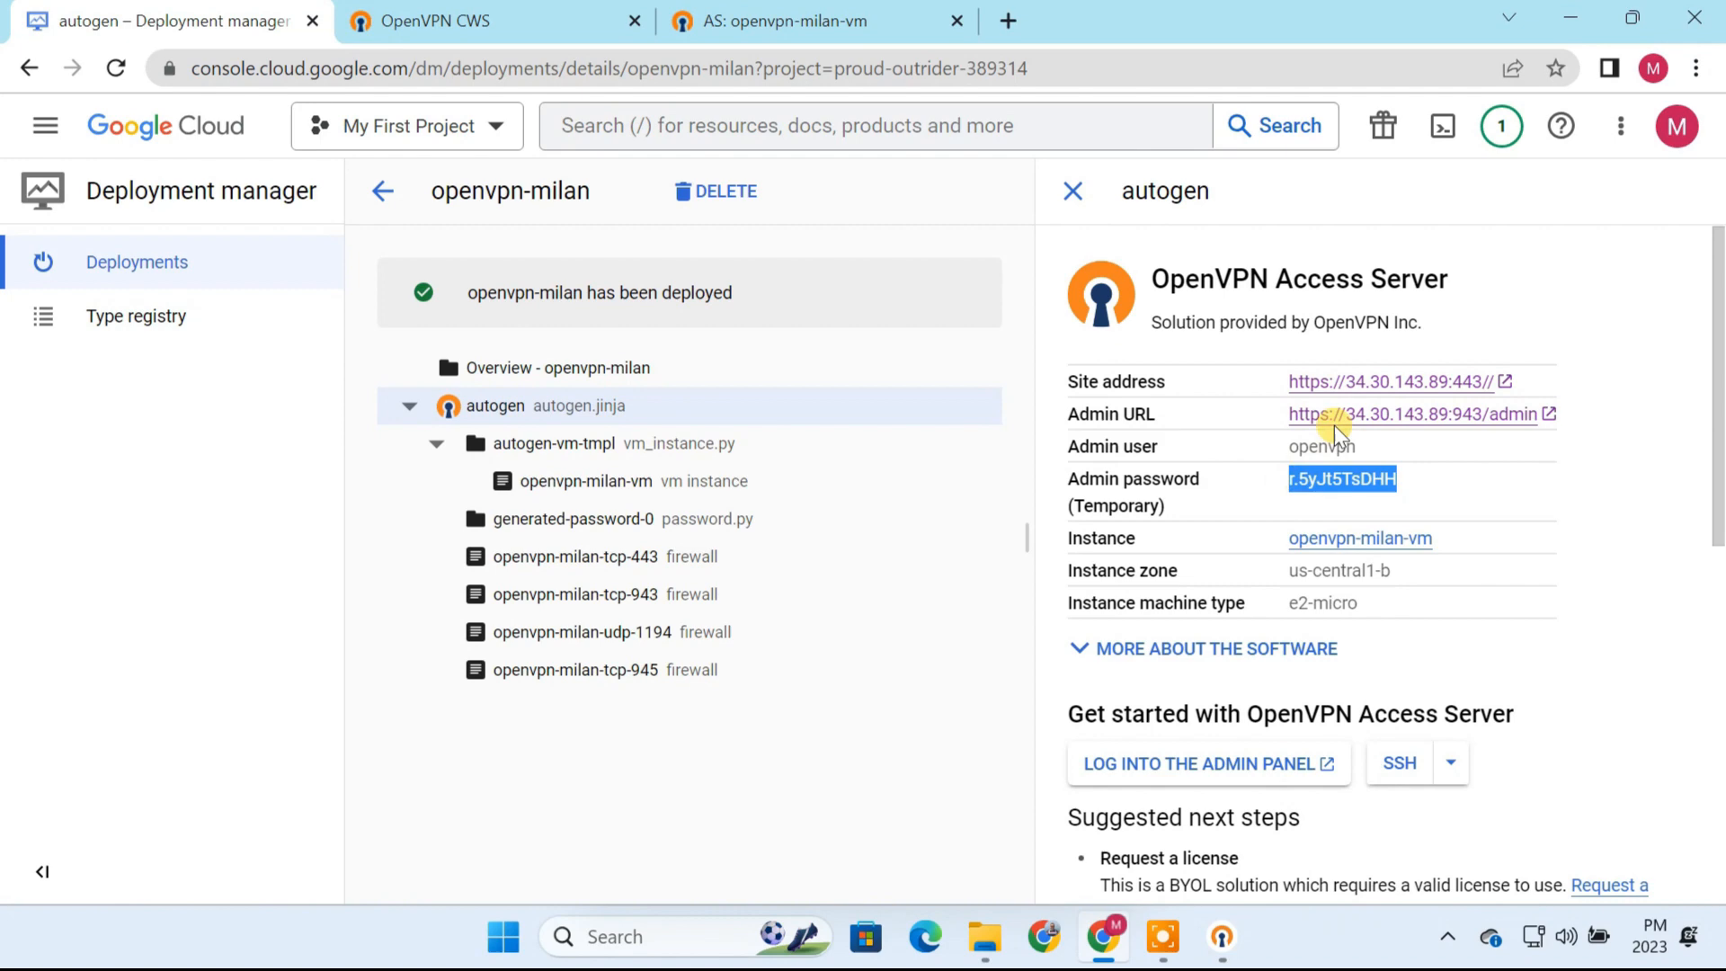
{"action": "left_click", "coordinate": [1570, 17]}
{"action": "left_click", "coordinate": [704, 441]}
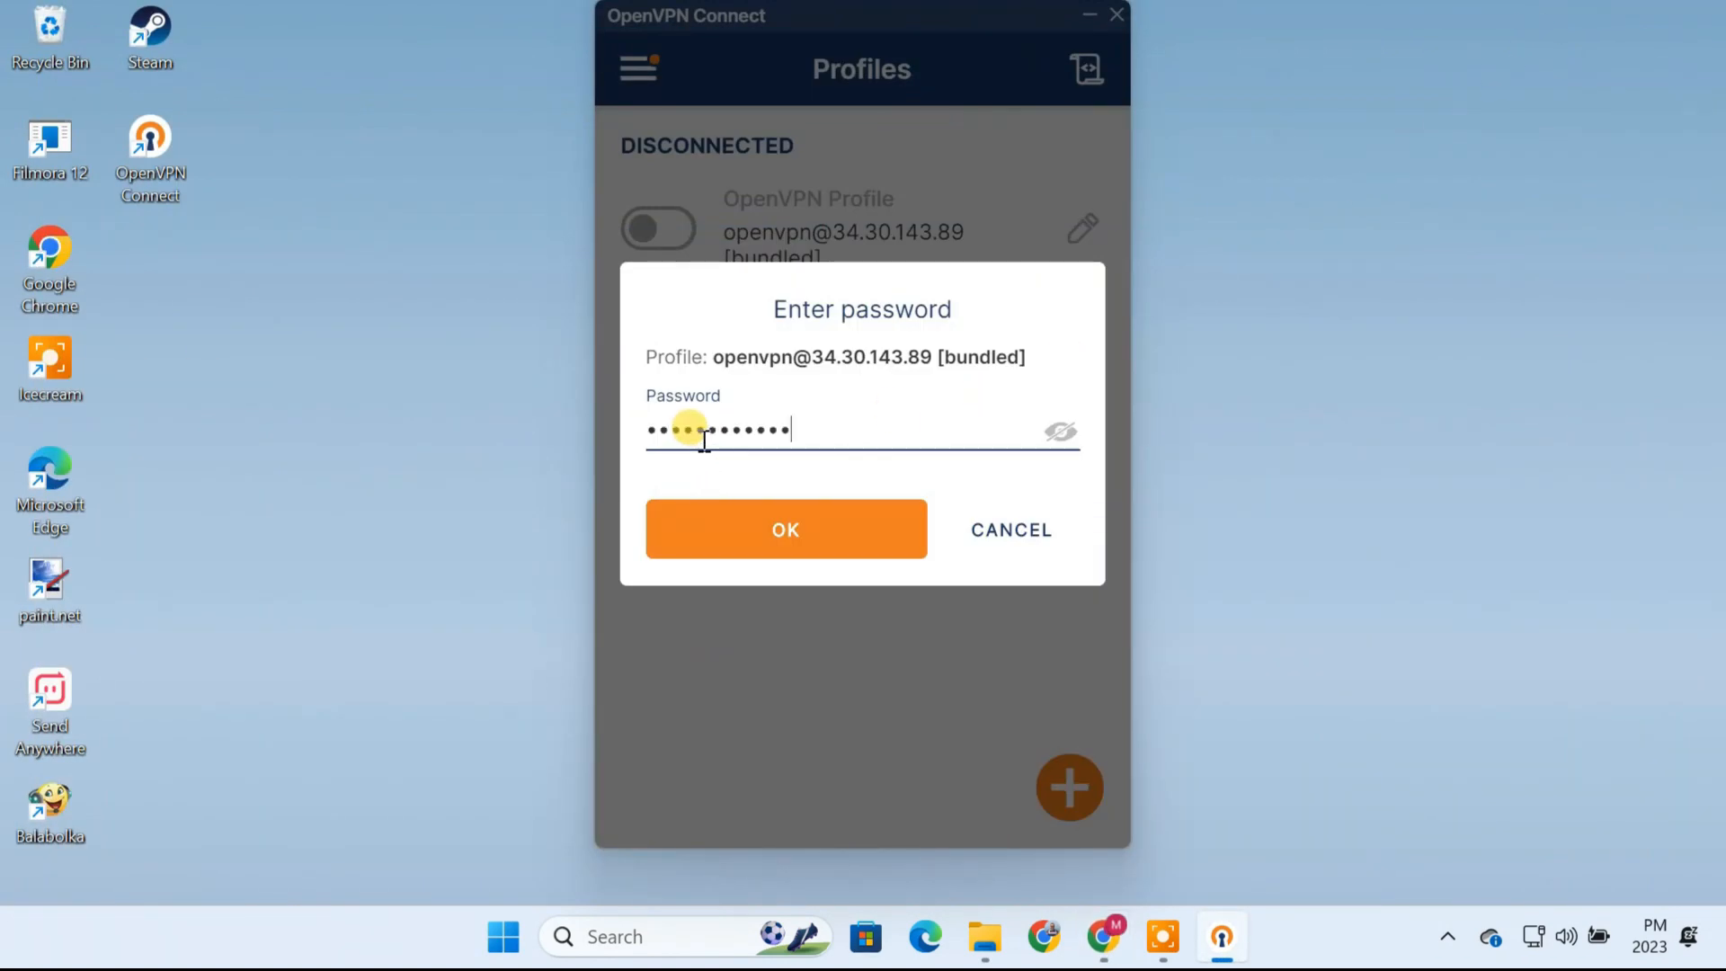
{"action": "left_click", "coordinate": [784, 538]}
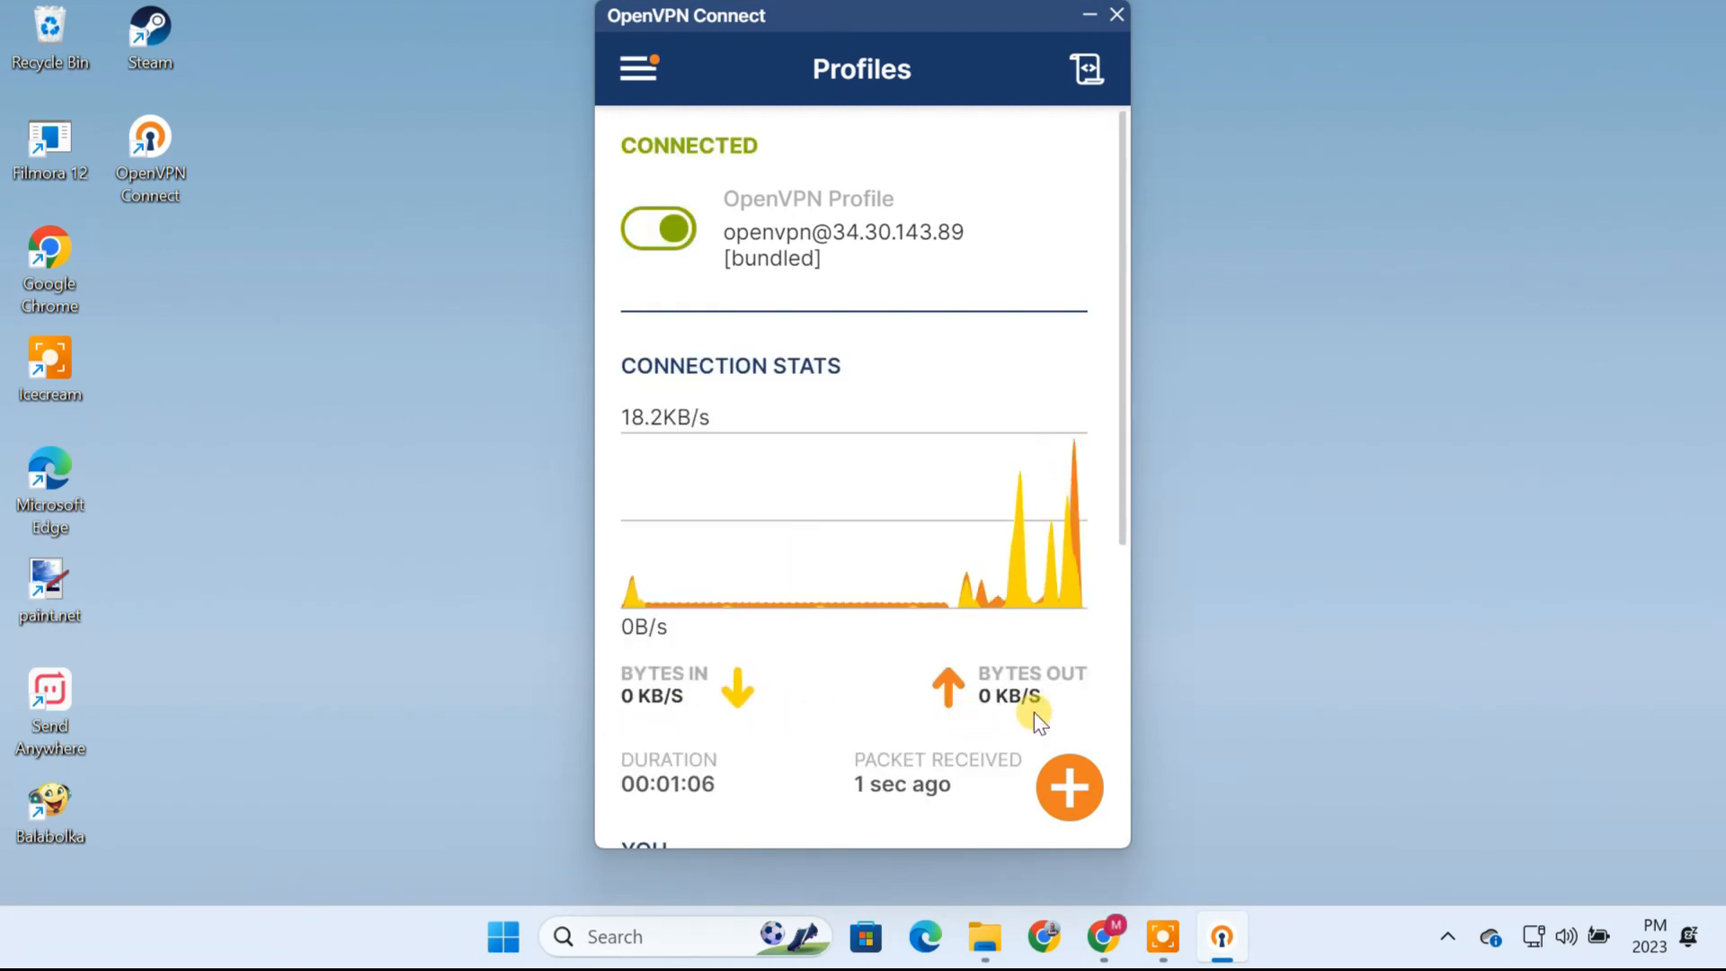
Step: Search the web for "what is my ip address" and check the public IPv4 address on whatismyipaddress.com
{"action": "left_click", "coordinate": [1106, 949]}
{"action": "left_click", "coordinate": [1008, 19]}
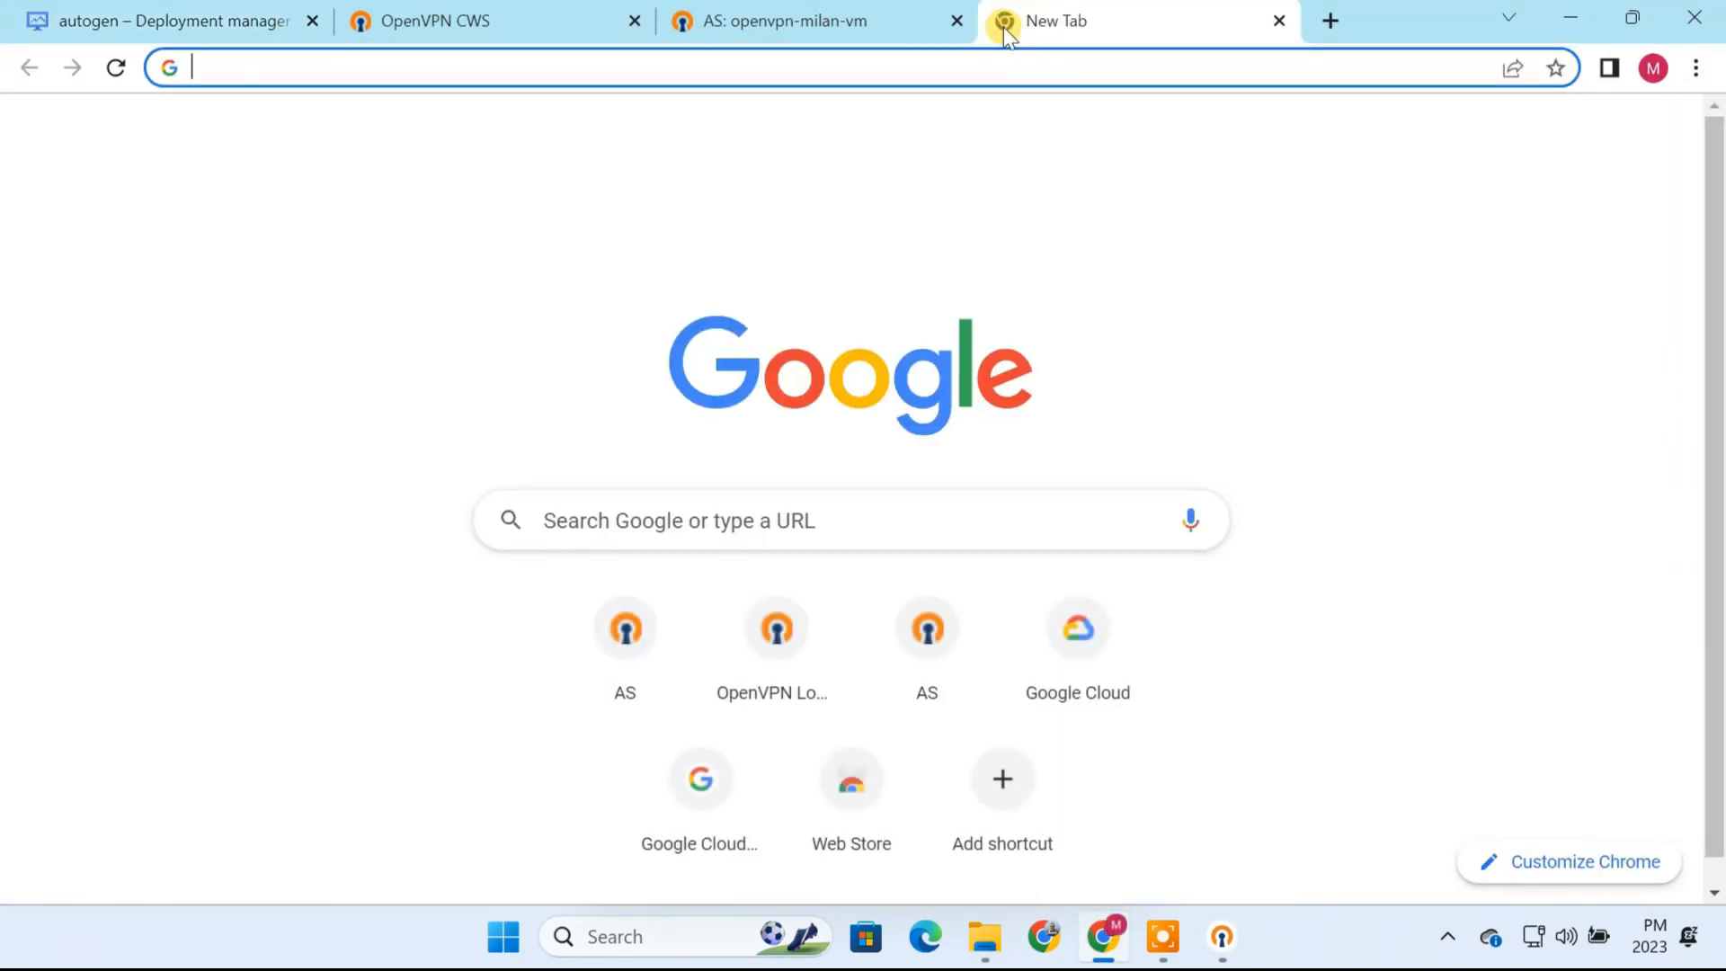
{"action": "type", "text": "what is my ip address"}
{"action": "key", "text": "Return"}
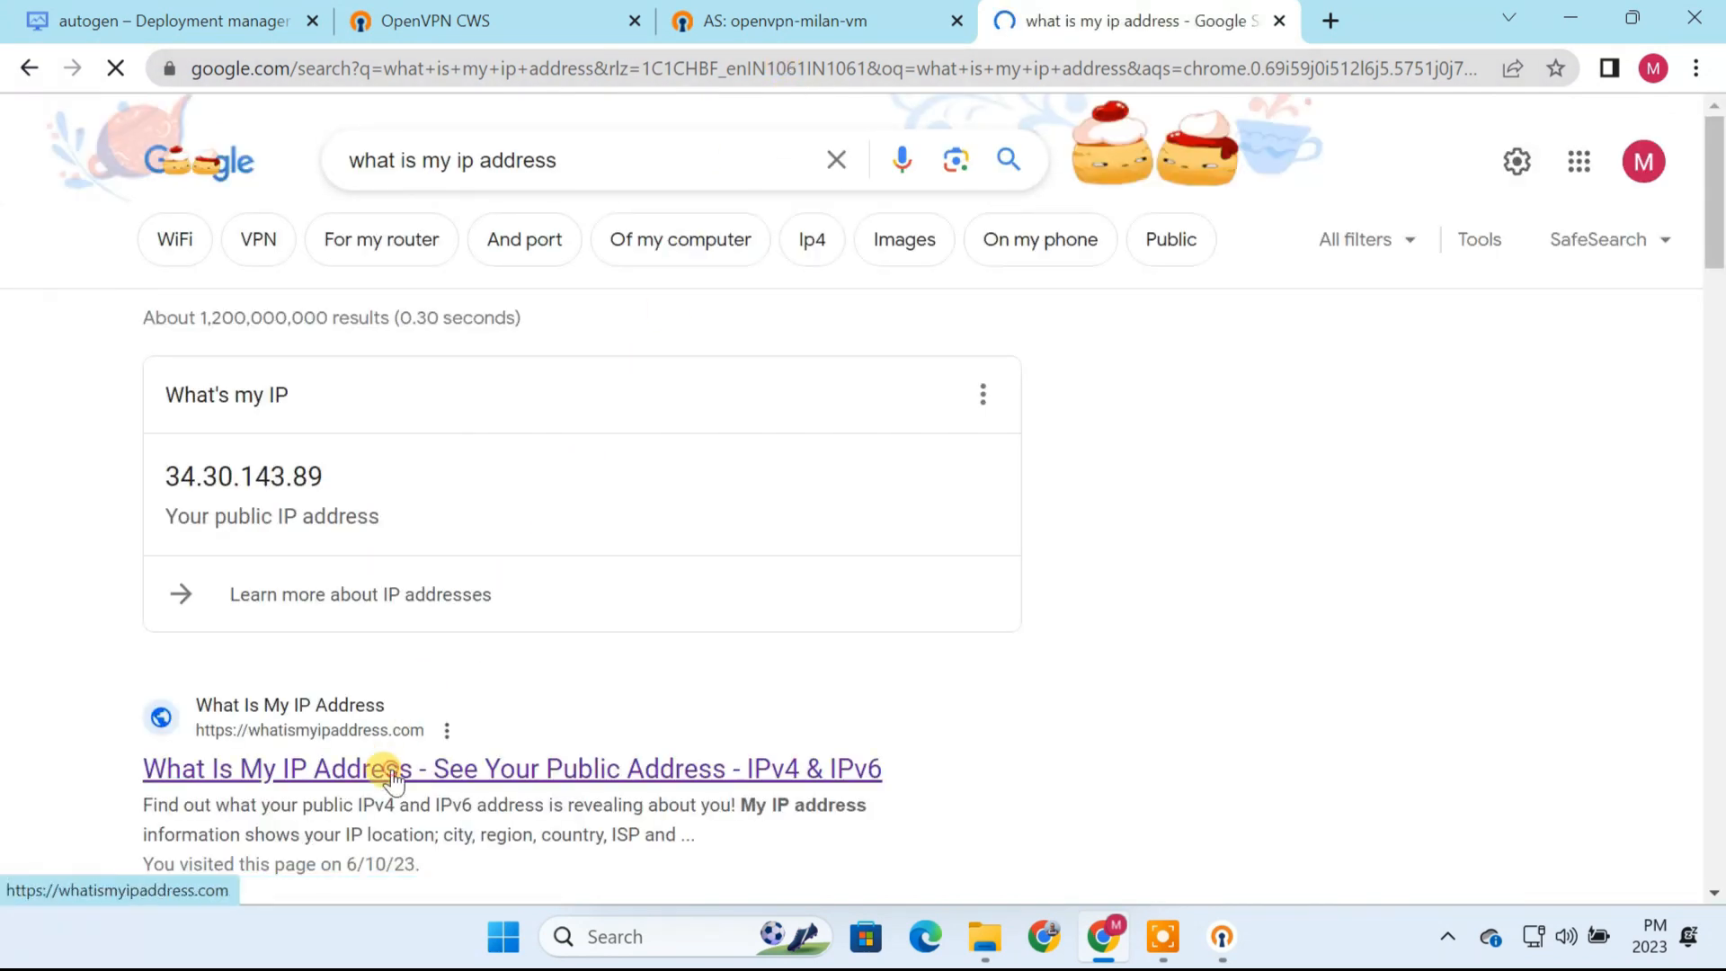
{"action": "left_click", "coordinate": [391, 773]}
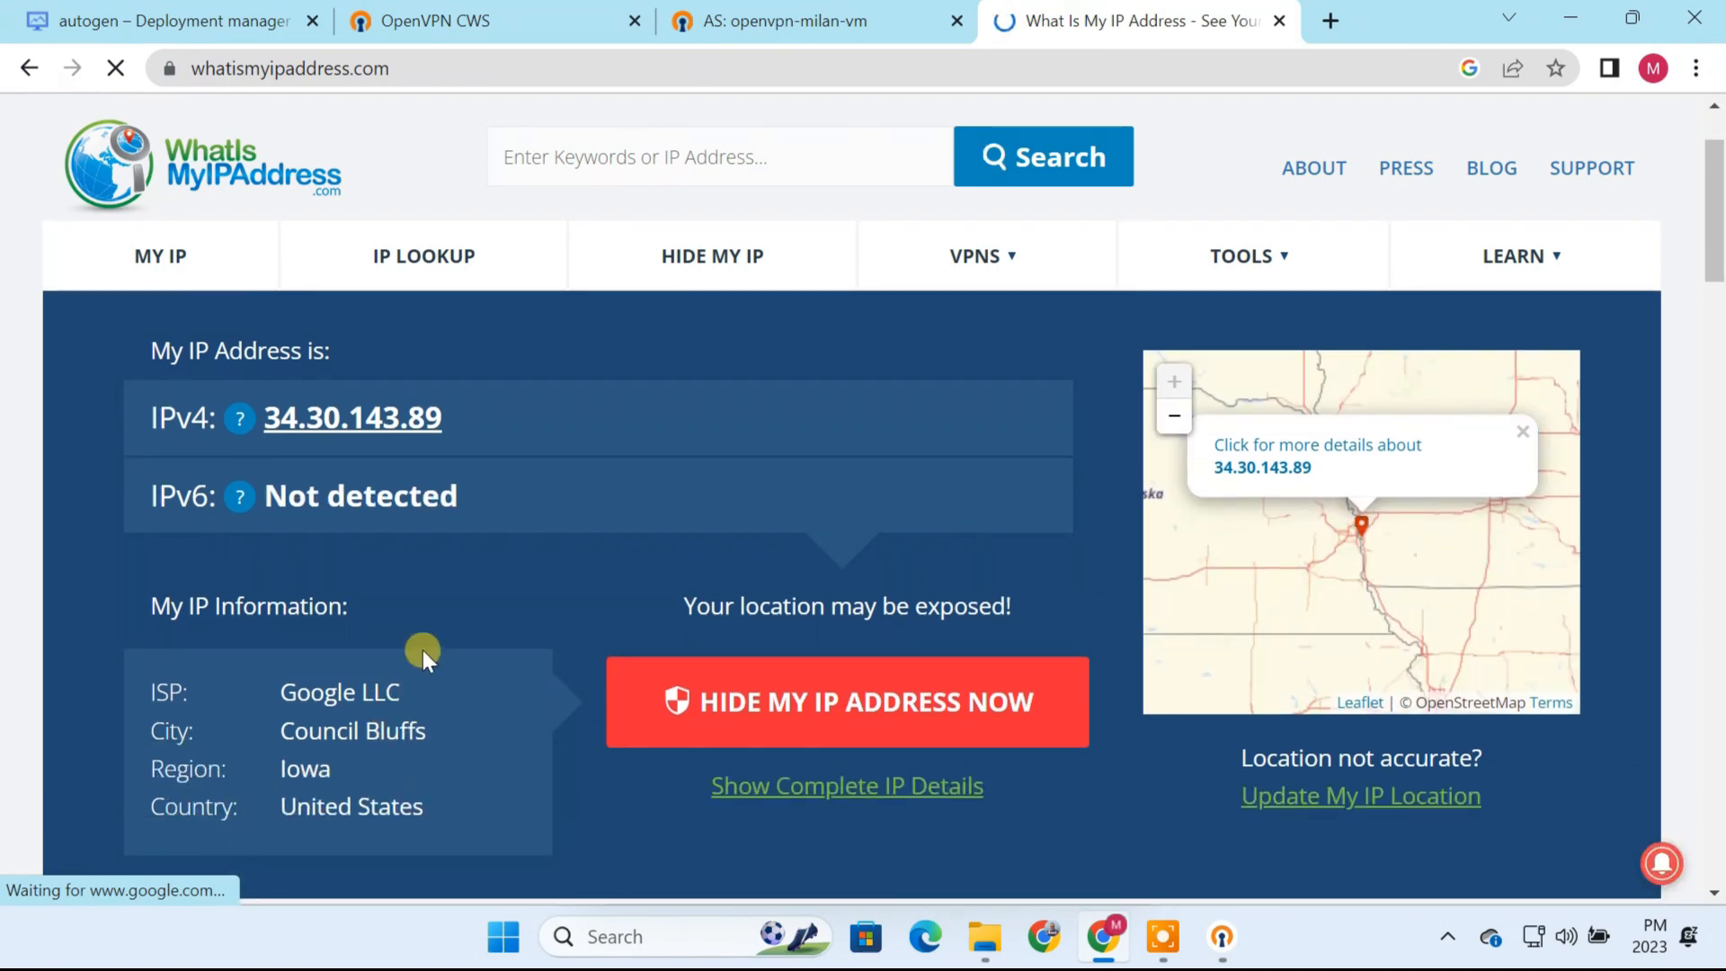
{"action": "left_click_drag", "start_coordinate": [457, 421], "coordinate": [255, 423]}
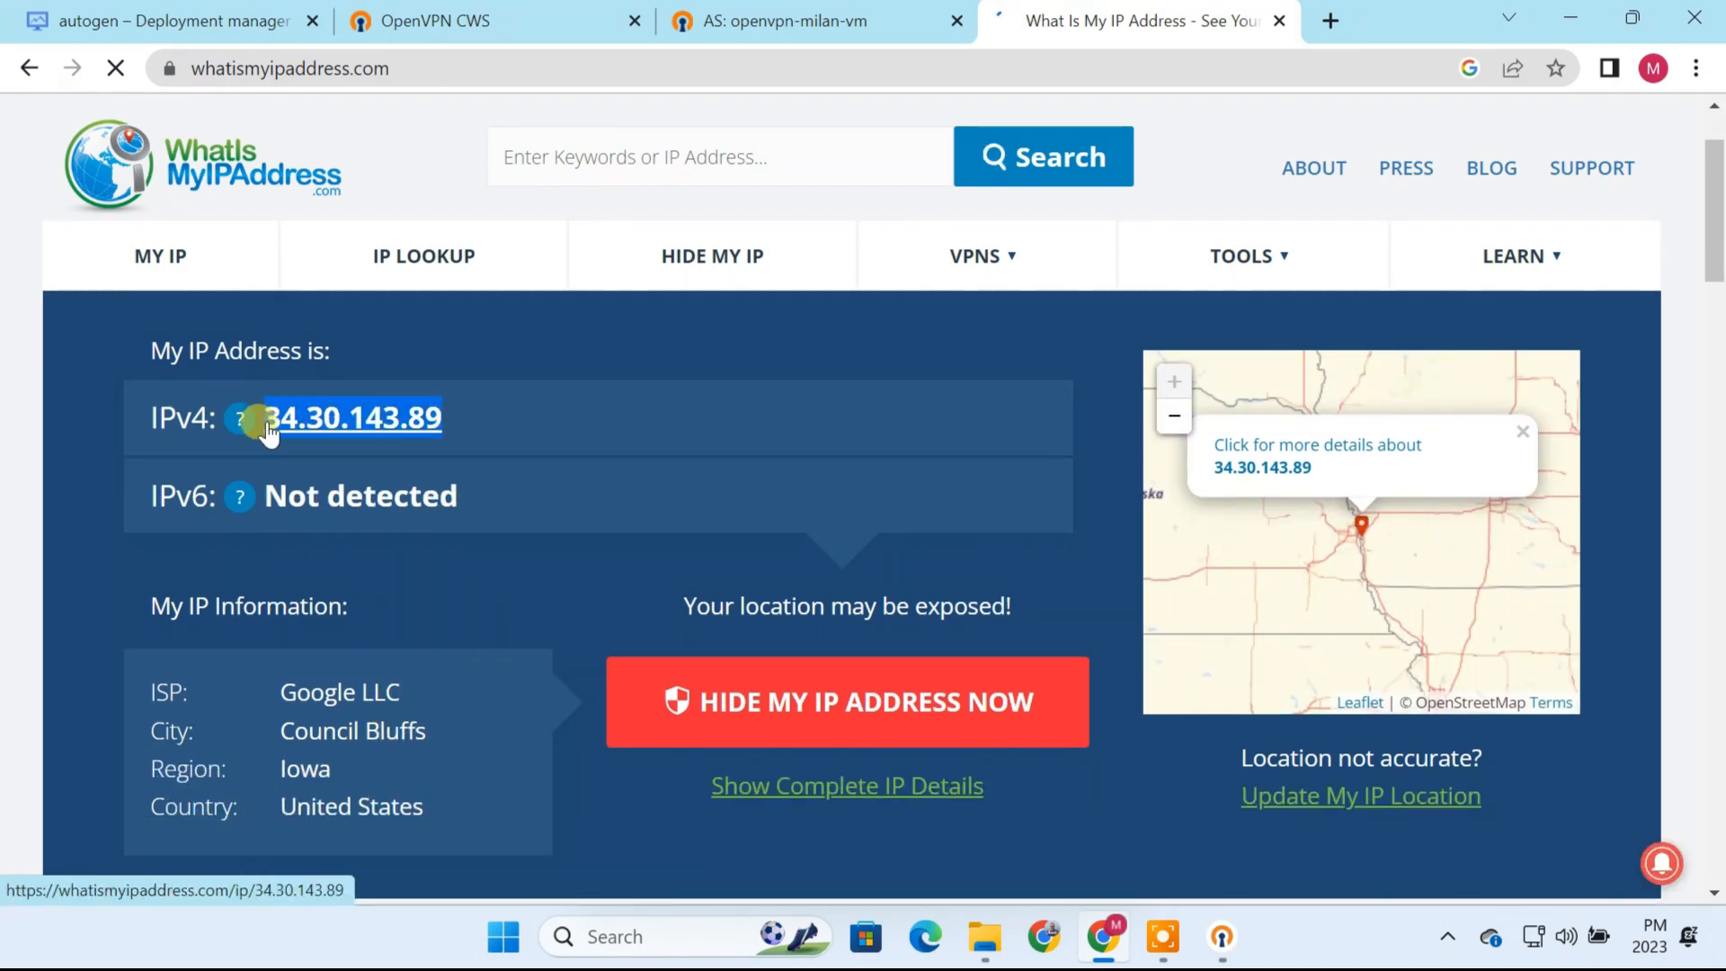
Step: Compare the public IP with the deployment's site address, check the reported country and ISP, and close the IP lookup page
{"action": "left_click", "coordinate": [211, 20]}
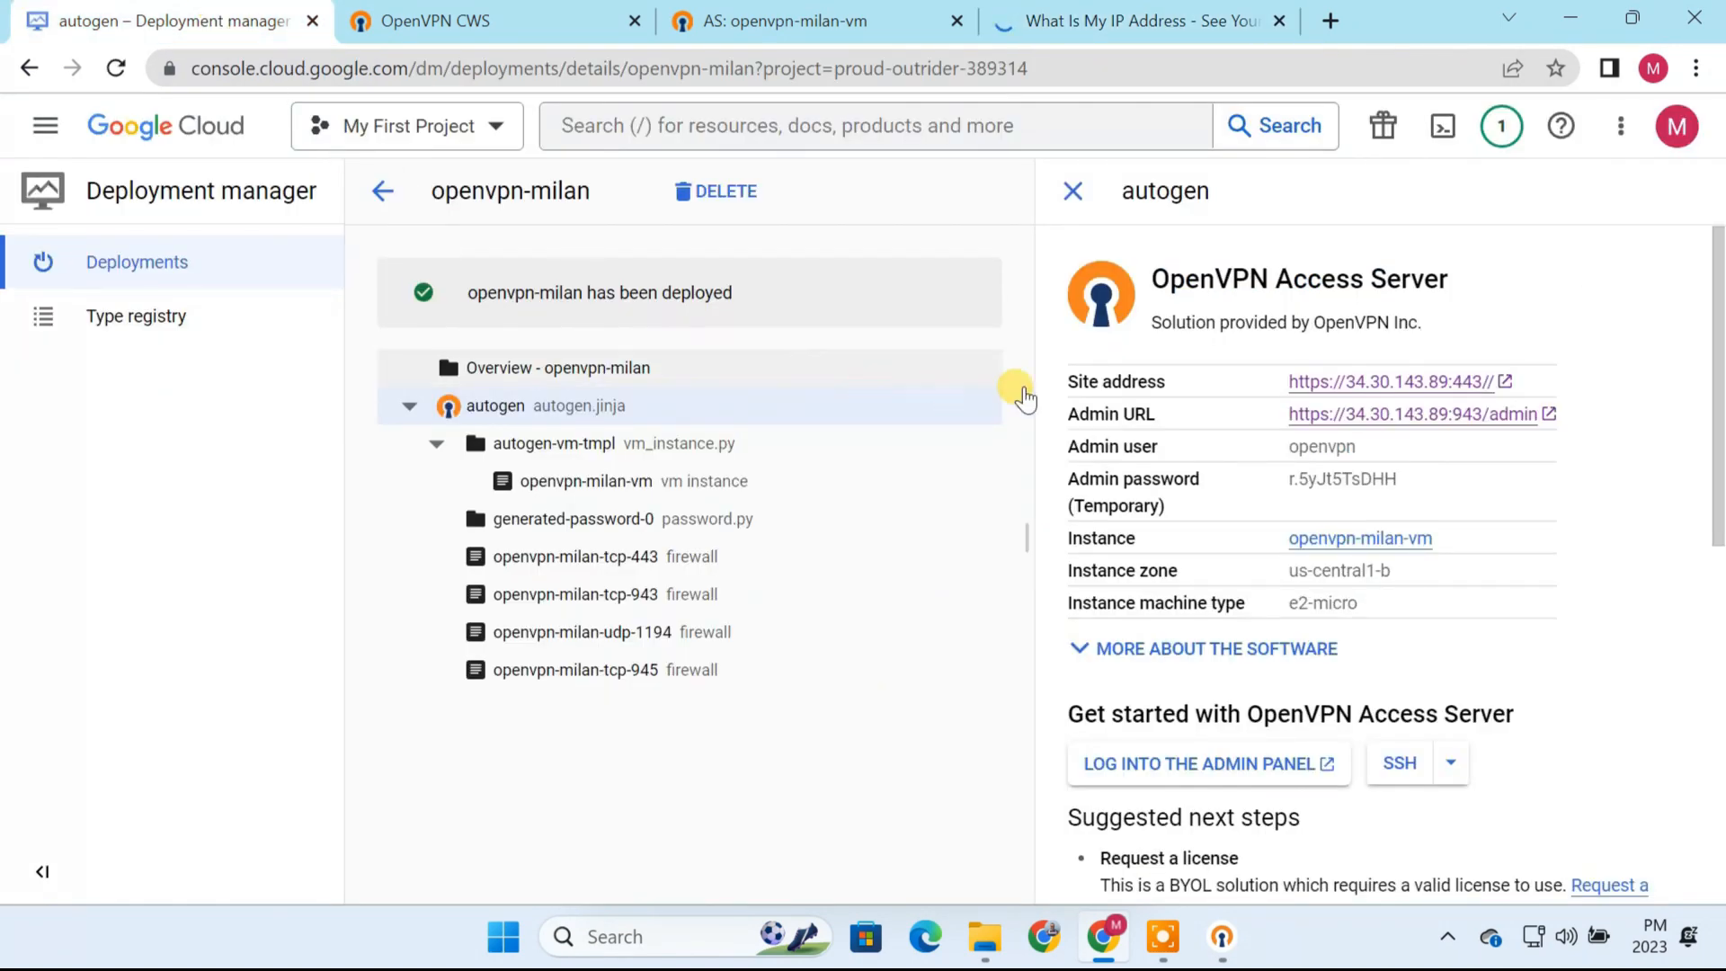
{"action": "left_click", "coordinate": [1043, 25]}
{"action": "left_click_drag", "start_coordinate": [423, 805], "coordinate": [273, 807]}
{"action": "left_click_drag", "start_coordinate": [419, 693], "coordinate": [258, 684]}
{"action": "left_click", "coordinate": [501, 674]}
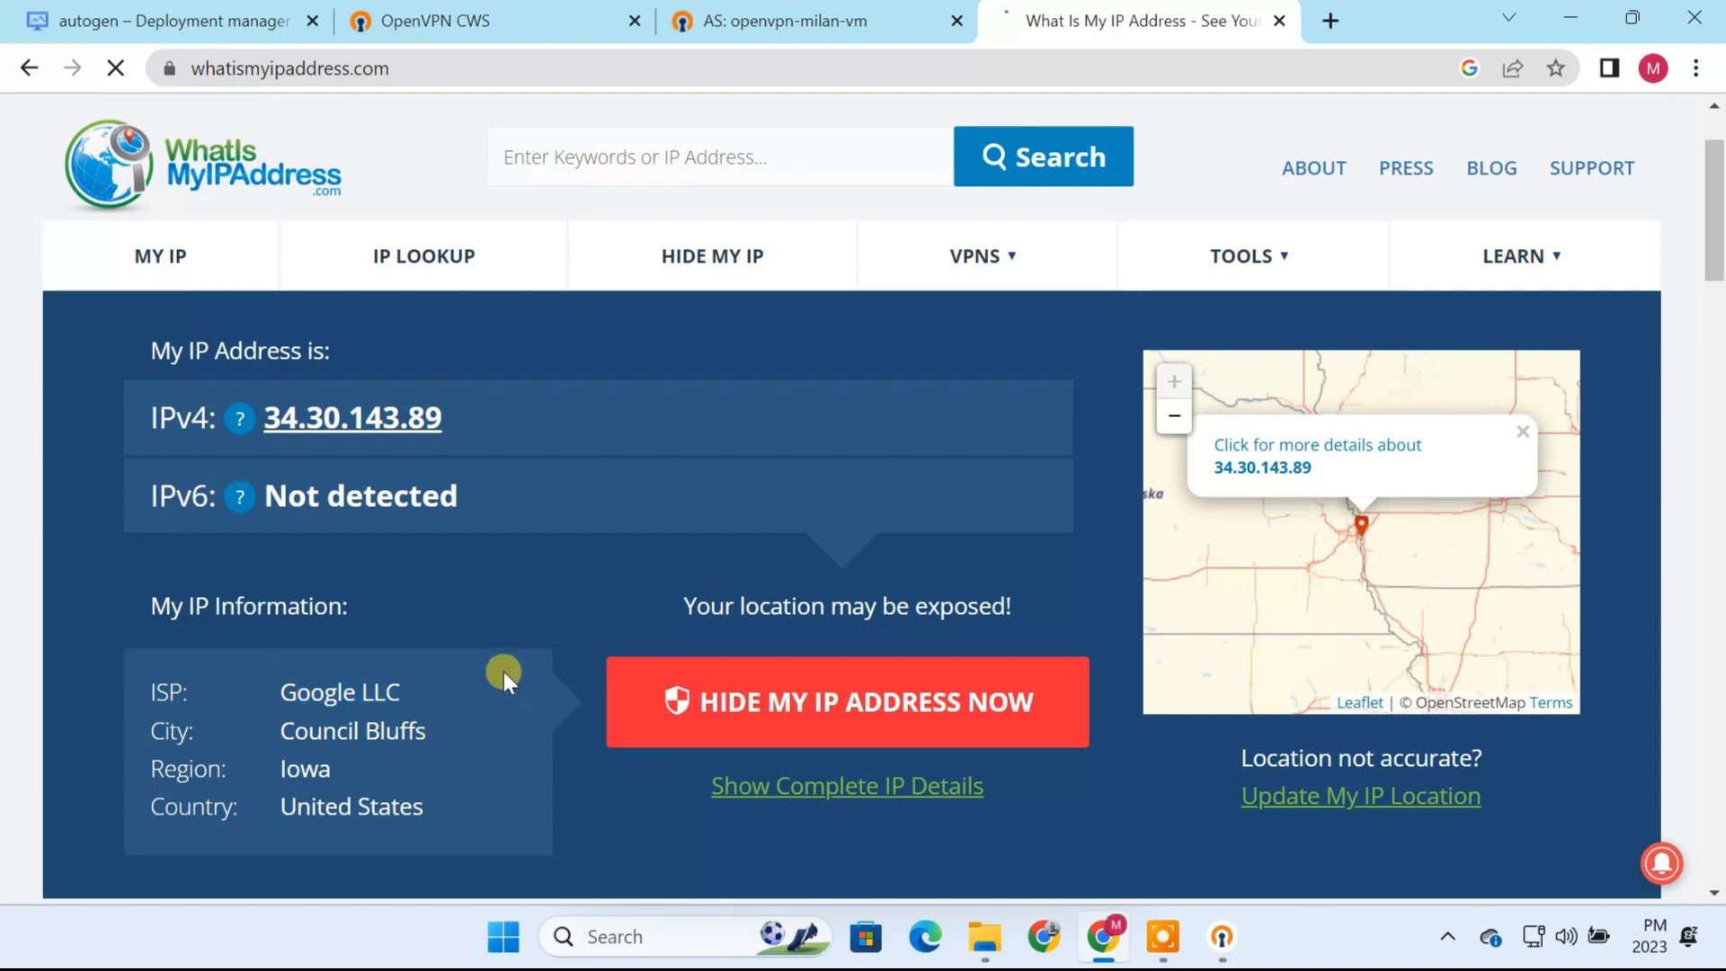
{"action": "left_click", "coordinate": [1275, 21]}
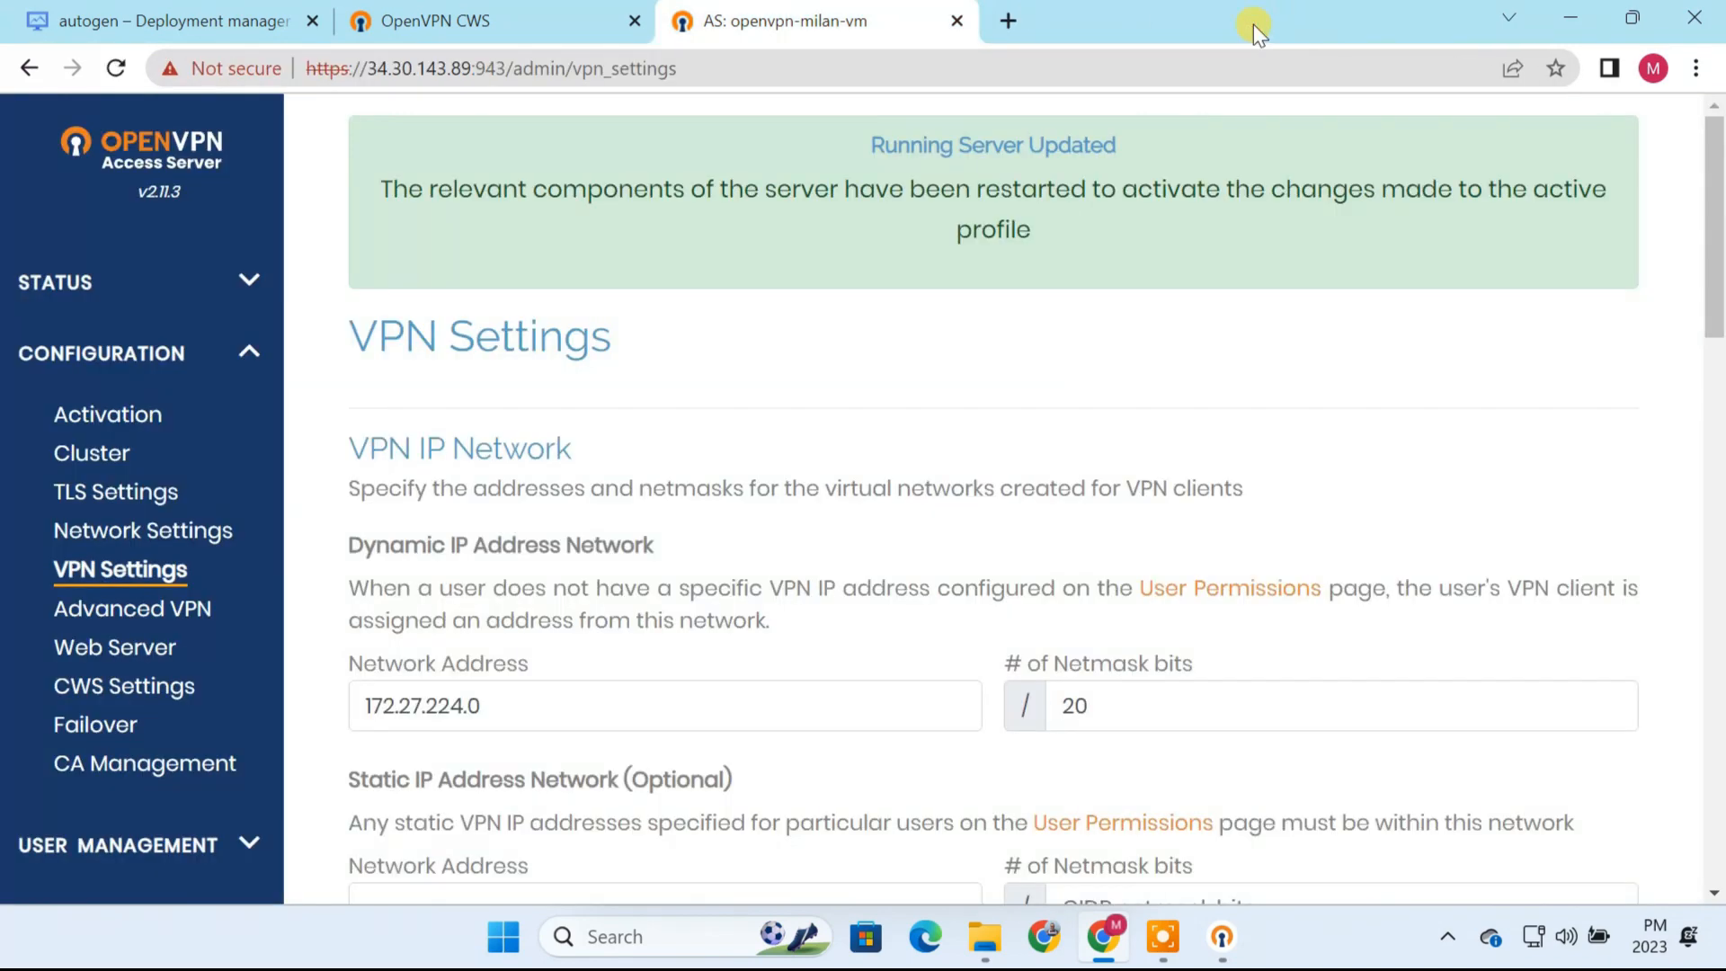
Step: Download the user-locked connection profile from the OpenVPN user page and minimize the browser
{"action": "left_click", "coordinate": [552, 18]}
{"action": "left_click", "coordinate": [1091, 477]}
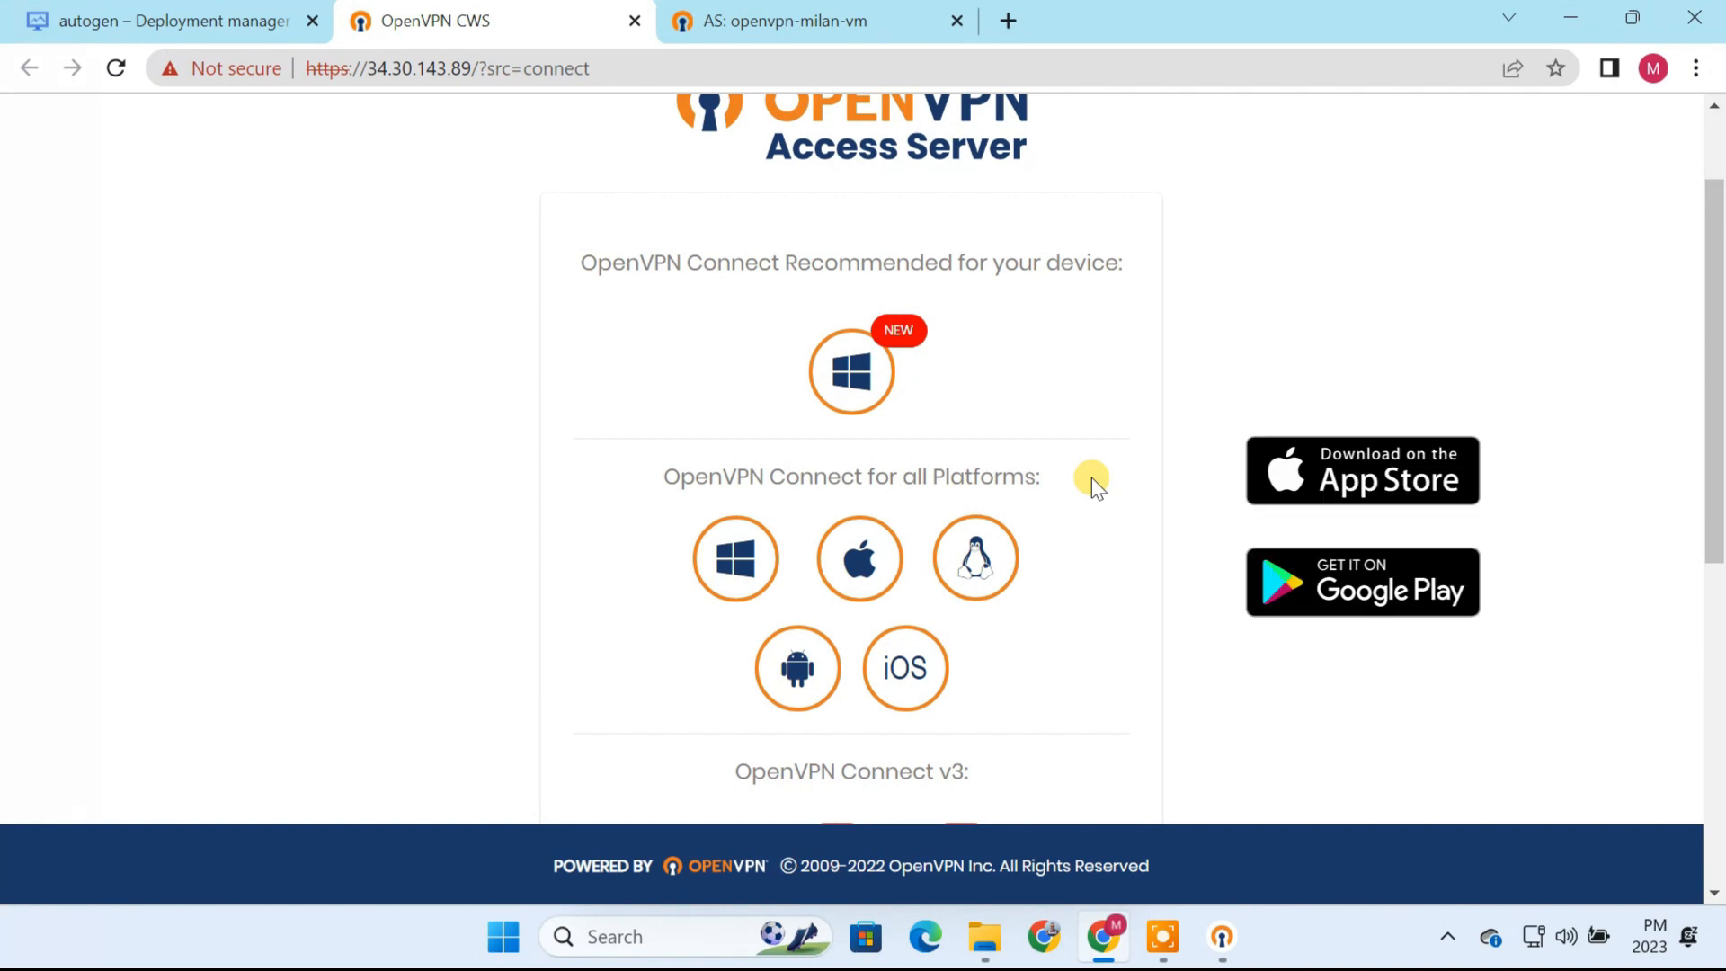
{"action": "scroll", "coordinate": [1091, 477], "scroll_direction": "down", "scroll_amount": 5}
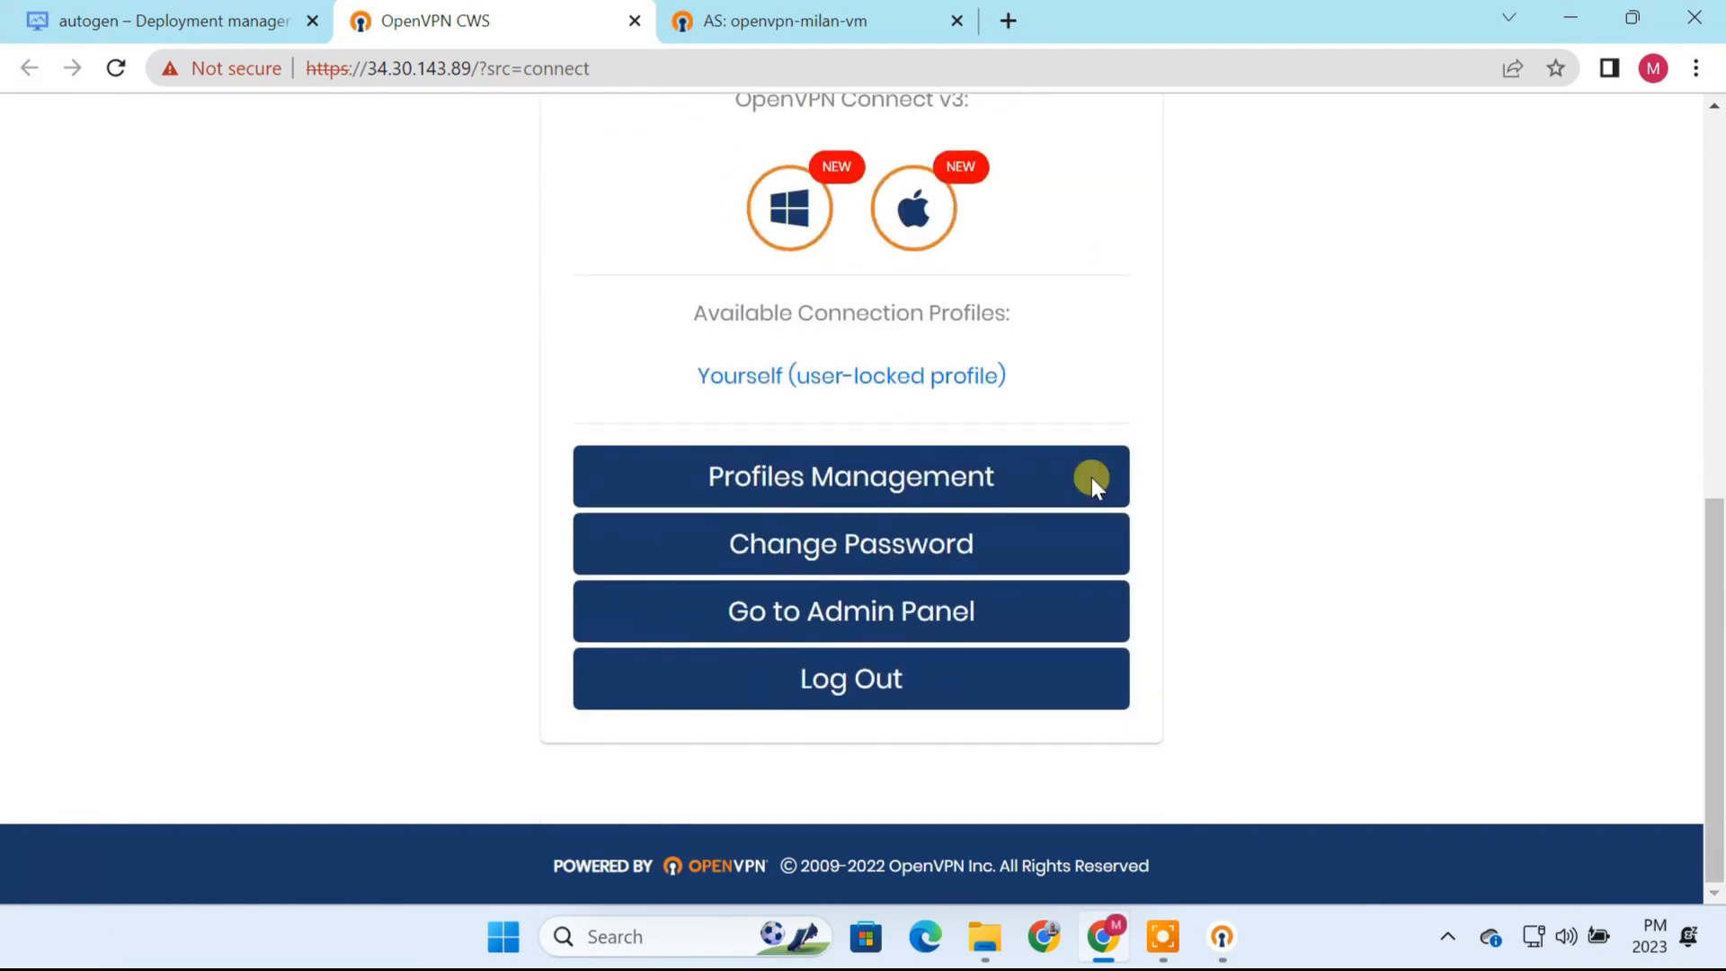
{"action": "left_click", "coordinate": [841, 381]}
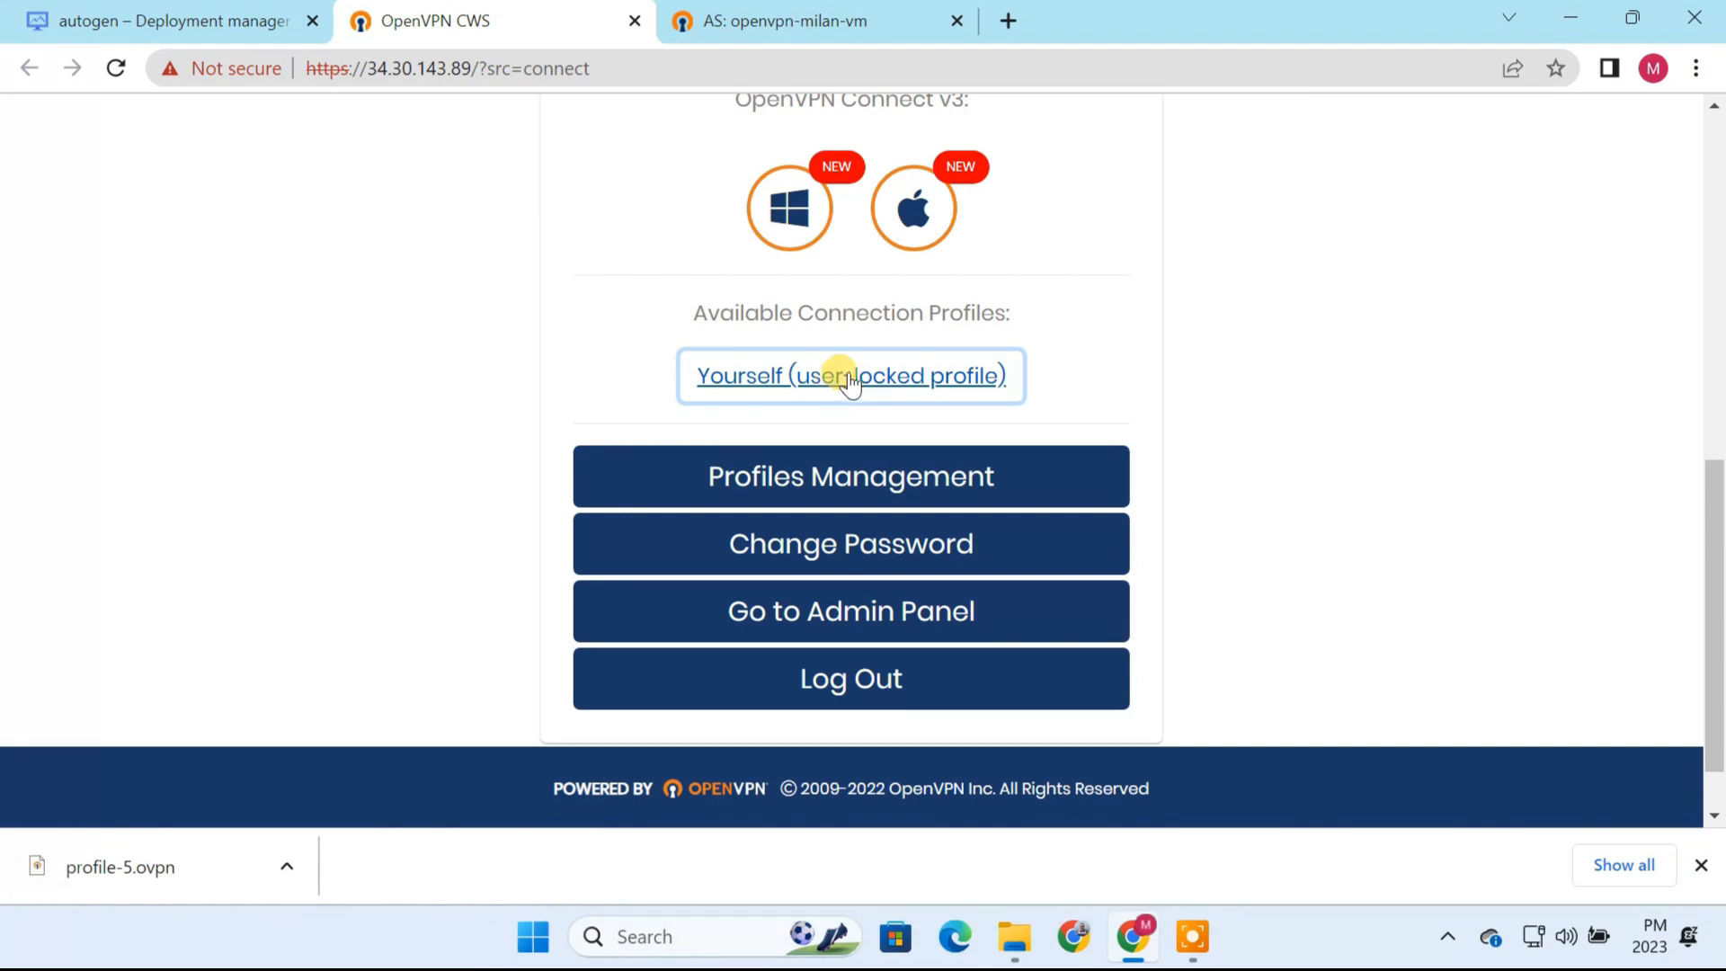
{"action": "left_click", "coordinate": [1569, 19]}
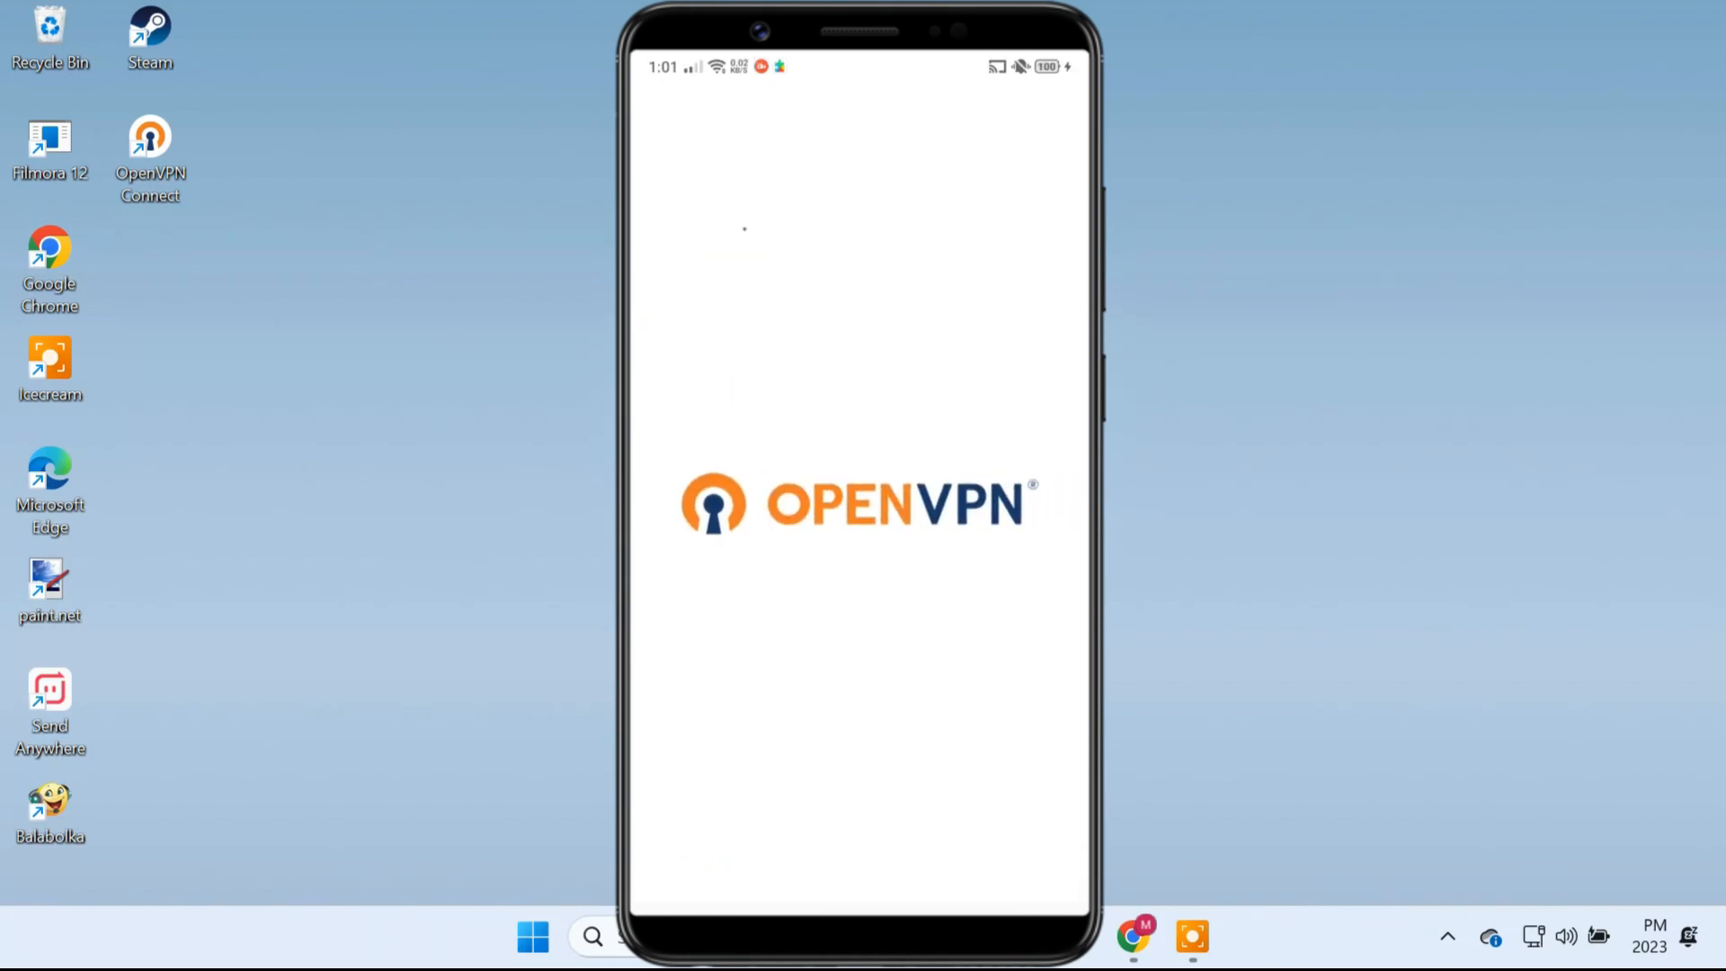
Step: Import the profile-5.ovpn file from the phone's storage into the OpenVPN Connect mobile app
{"action": "left_click", "coordinate": [962, 210]}
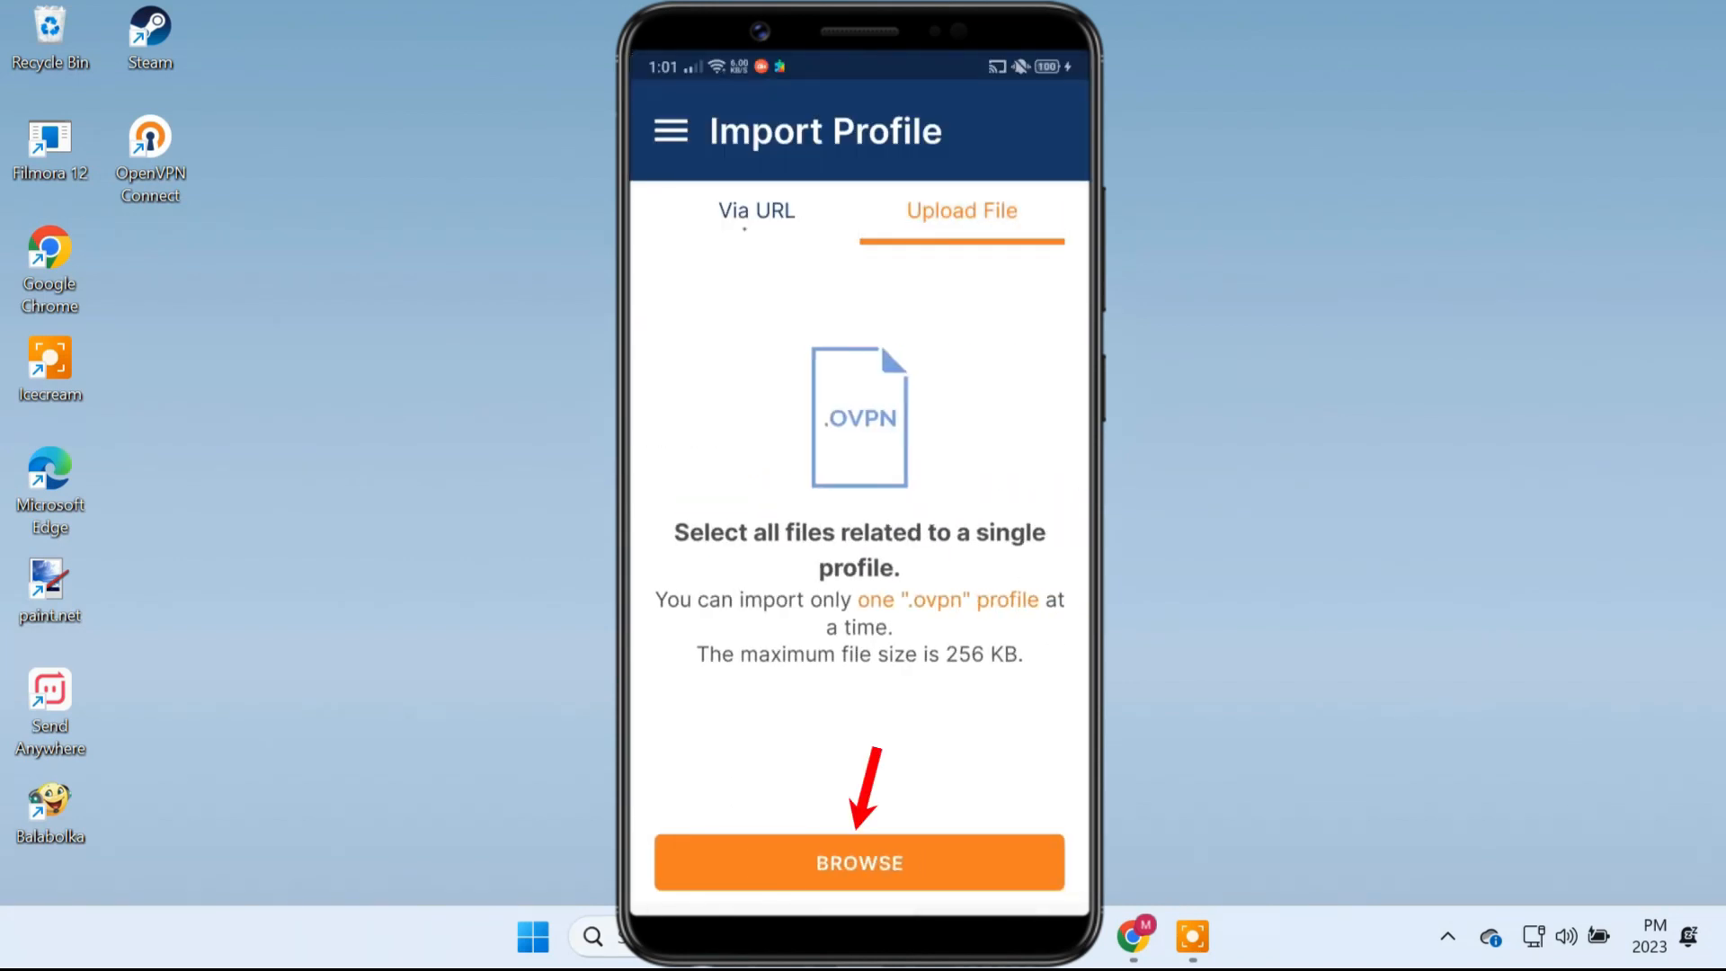
{"action": "left_click", "coordinate": [859, 863]}
{"action": "scroll", "coordinate": [860, 571], "scroll_direction": "down", "scroll_amount": 20}
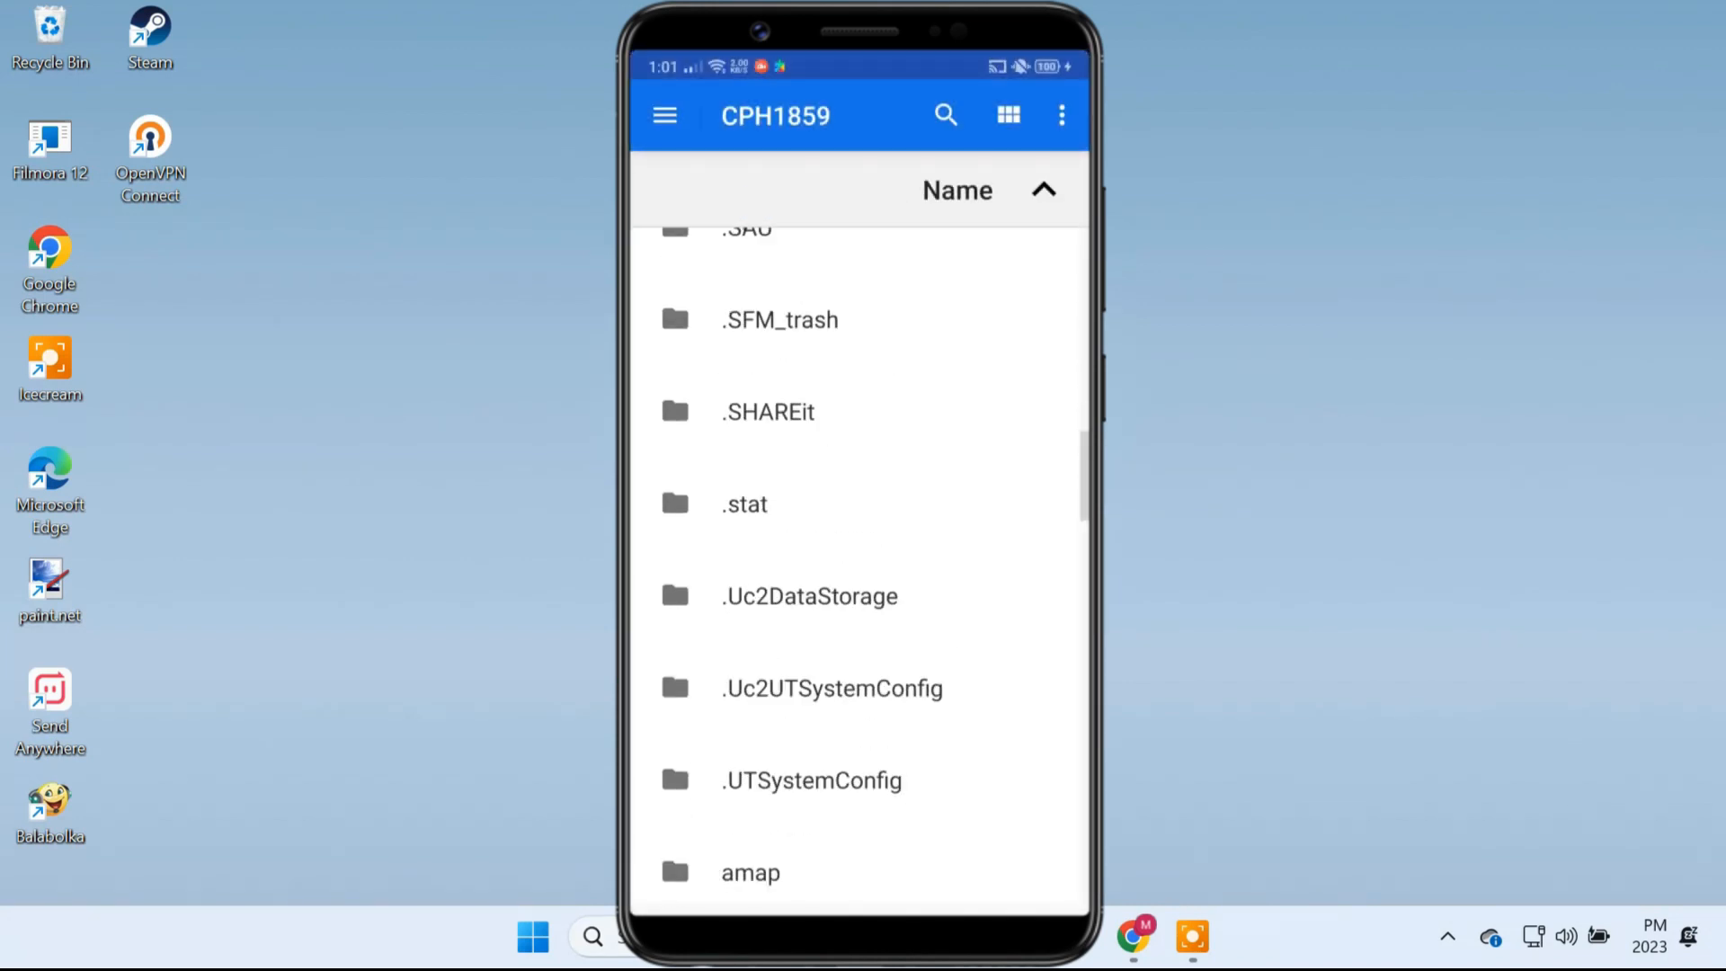
{"action": "scroll", "coordinate": [673, 445], "scroll_direction": "down", "scroll_amount": 10}
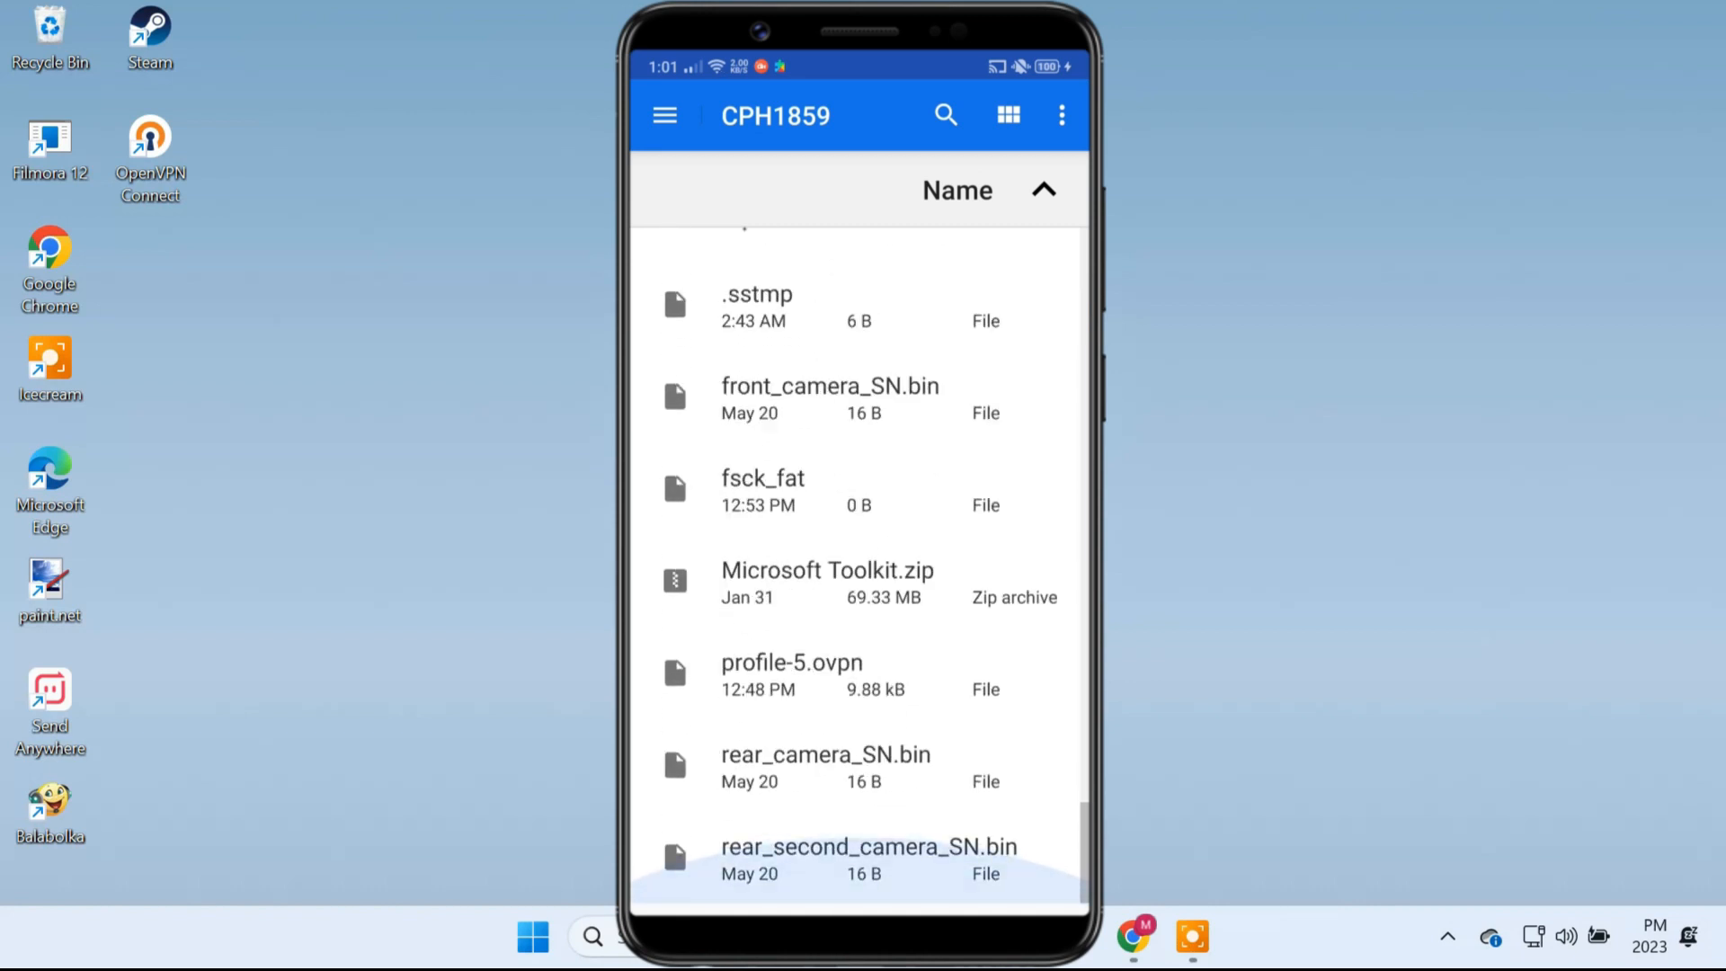
{"action": "left_click", "coordinate": [791, 670]}
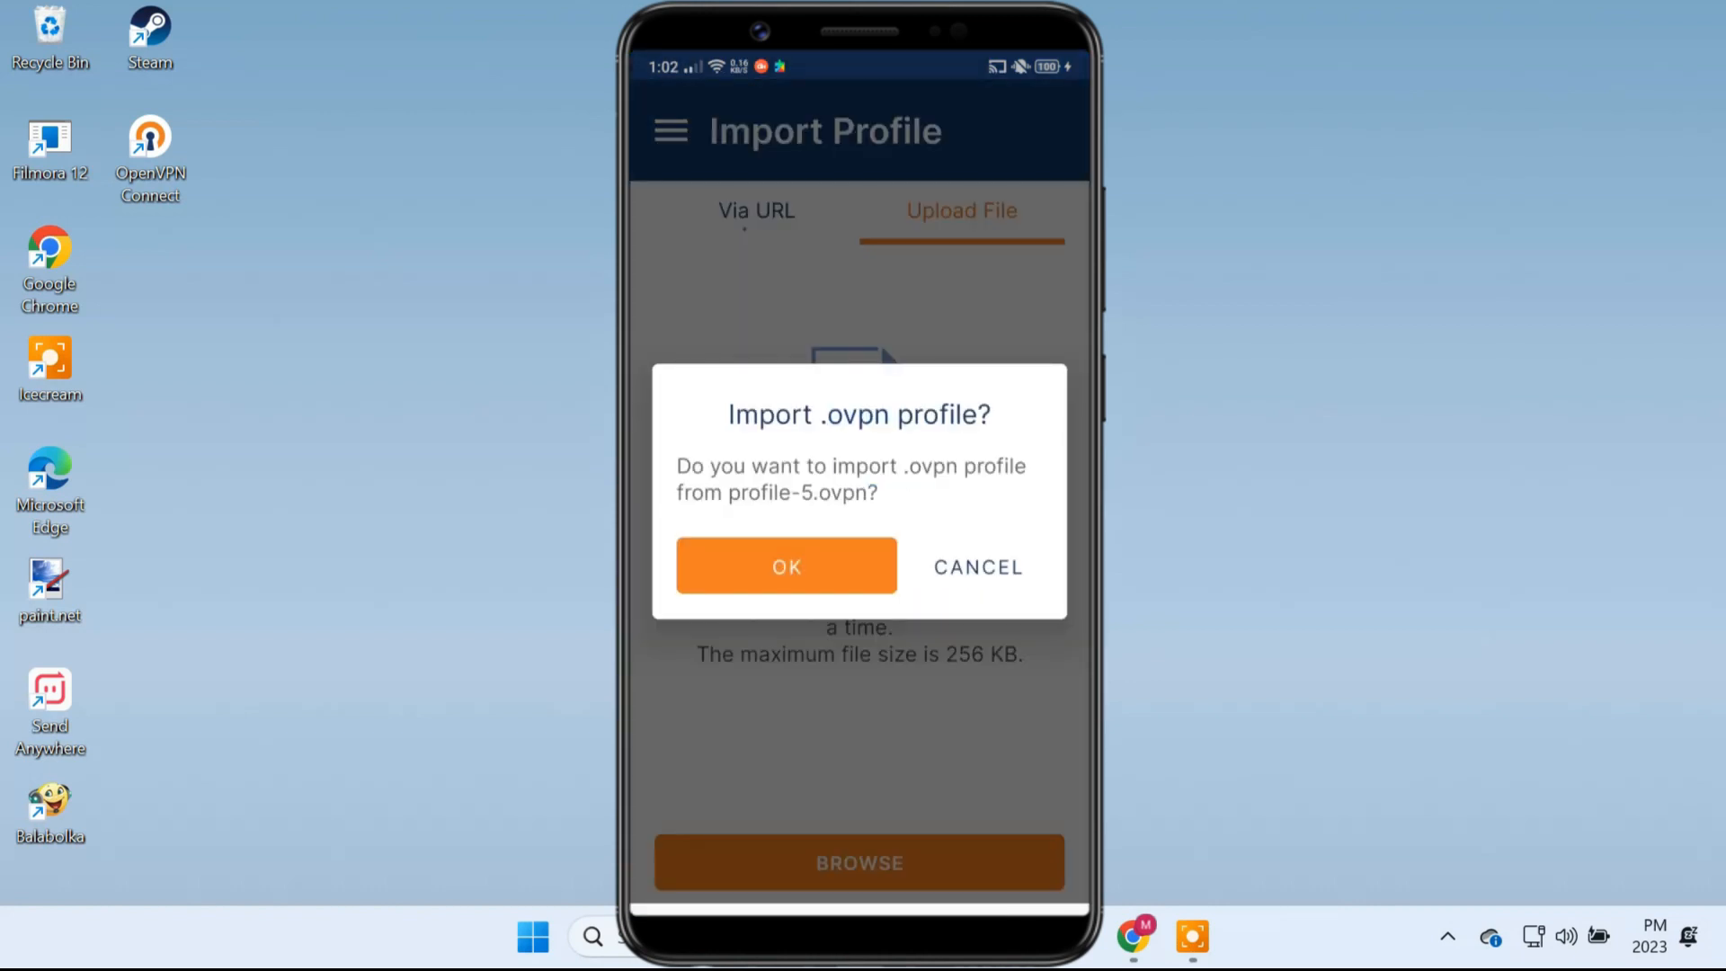
{"action": "left_click", "coordinate": [786, 566]}
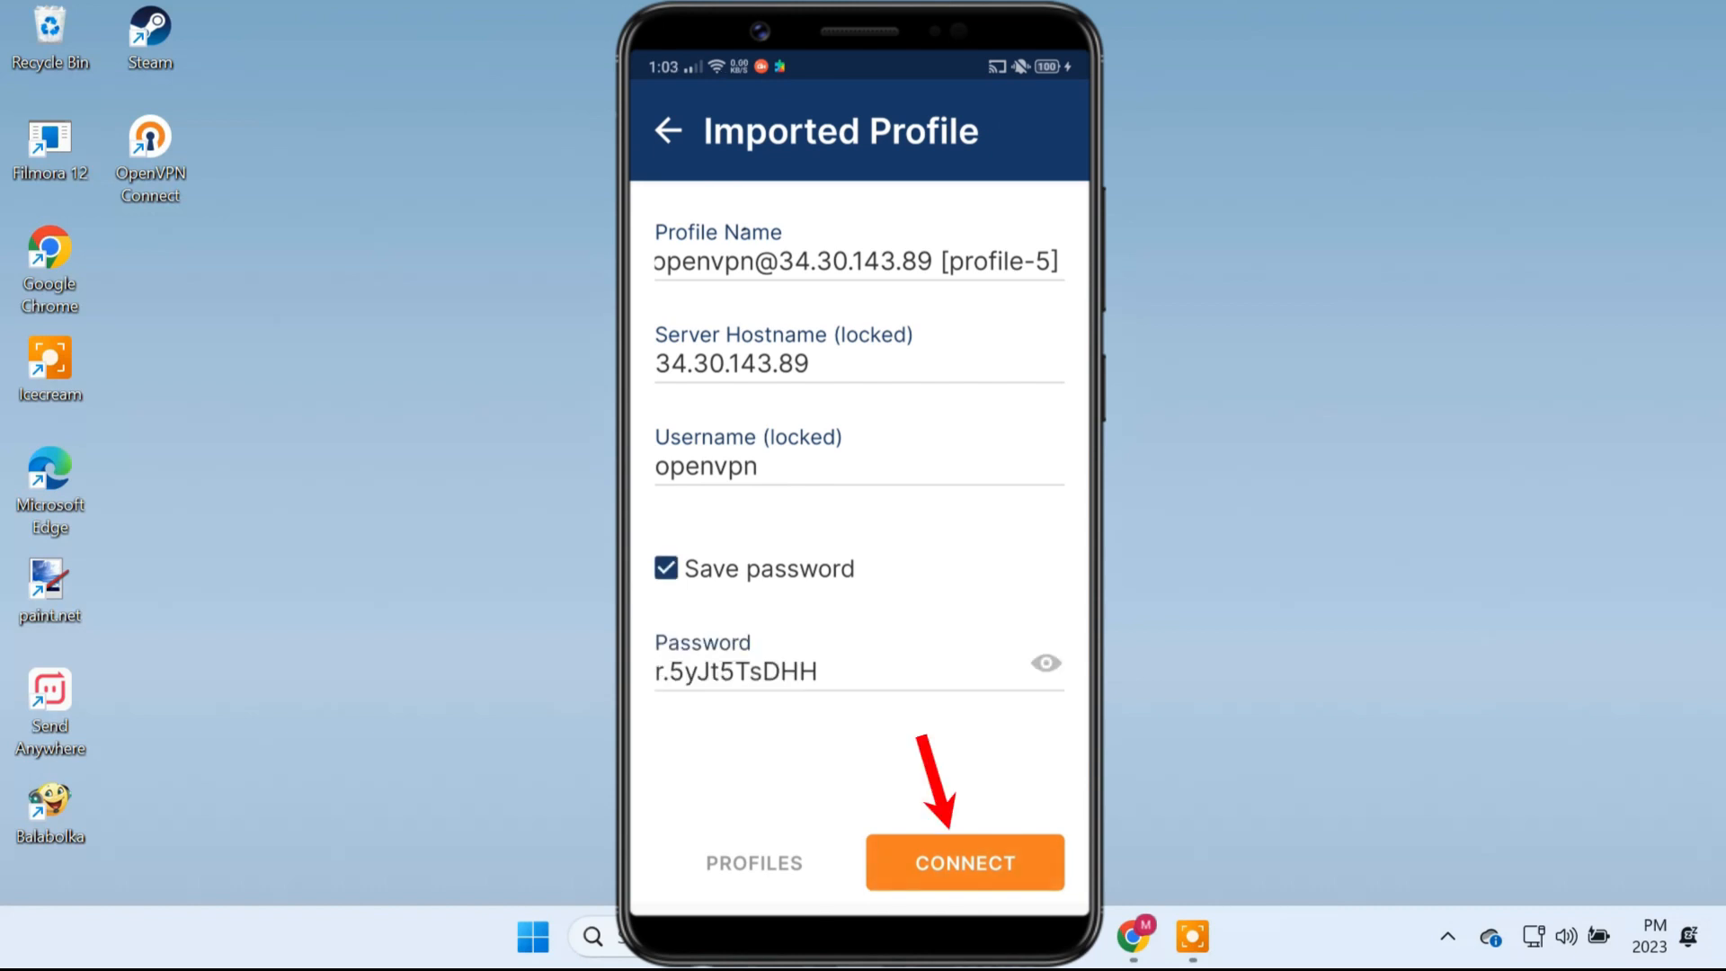
Step: Connect the imported profile on the phone with the saved account password and always allow the VPN connection
{"action": "left_click", "coordinate": [964, 863]}
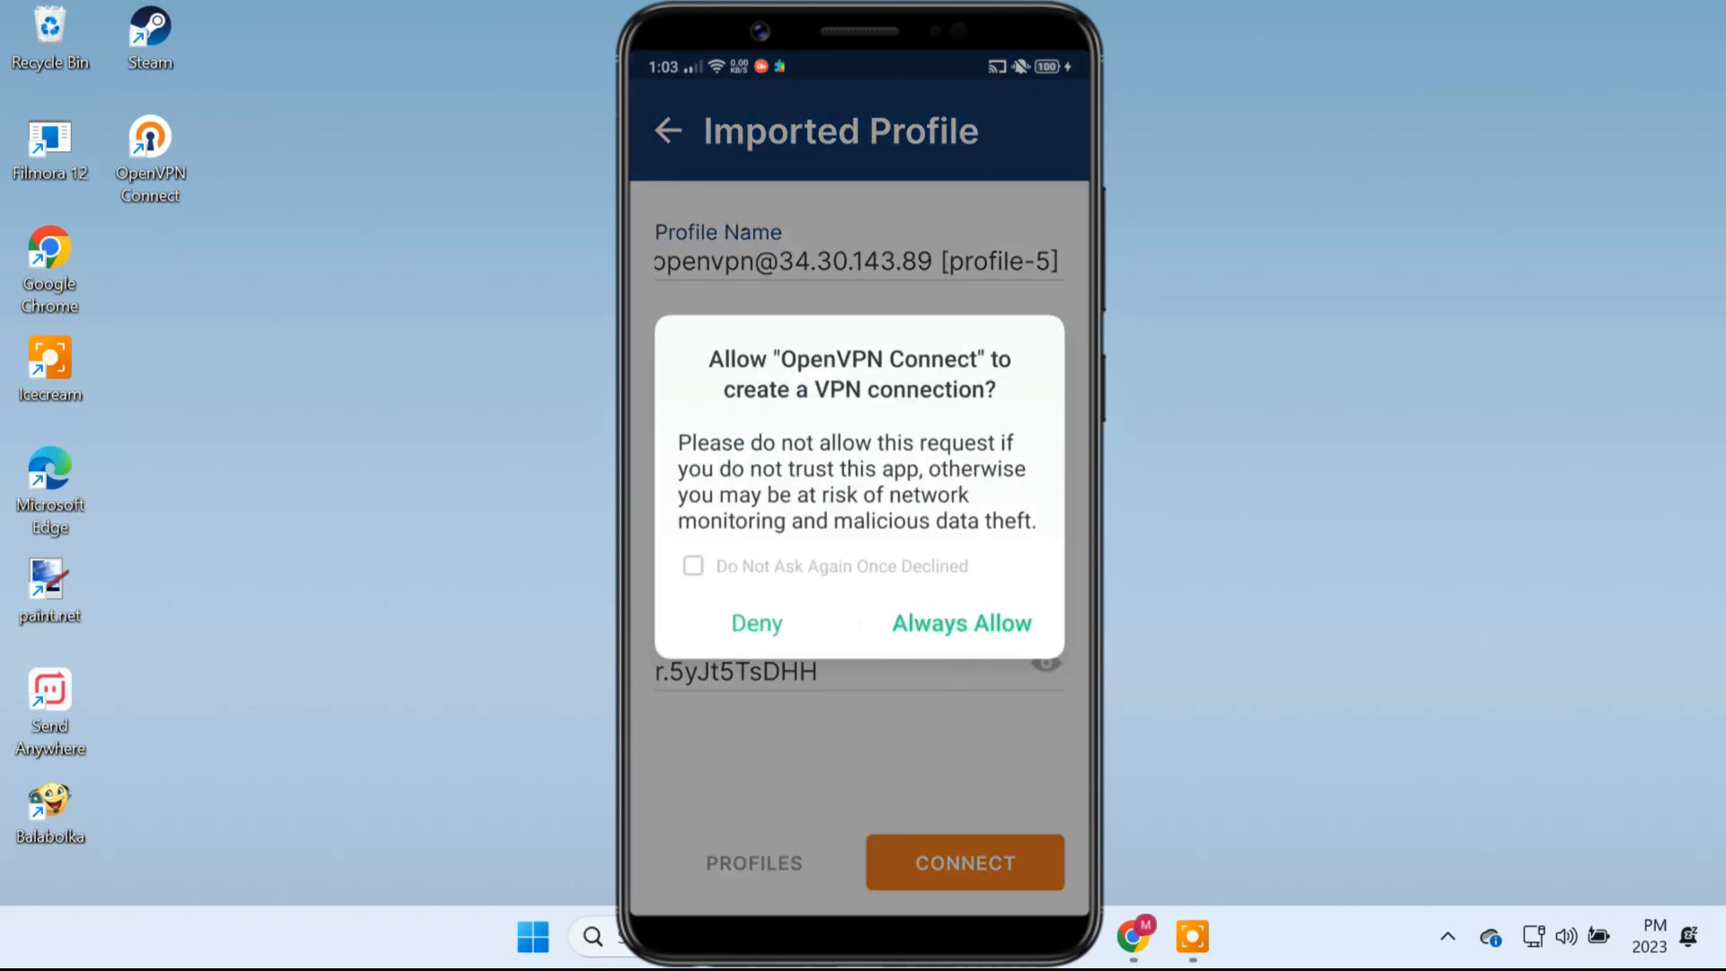
{"action": "left_click", "coordinate": [961, 623]}
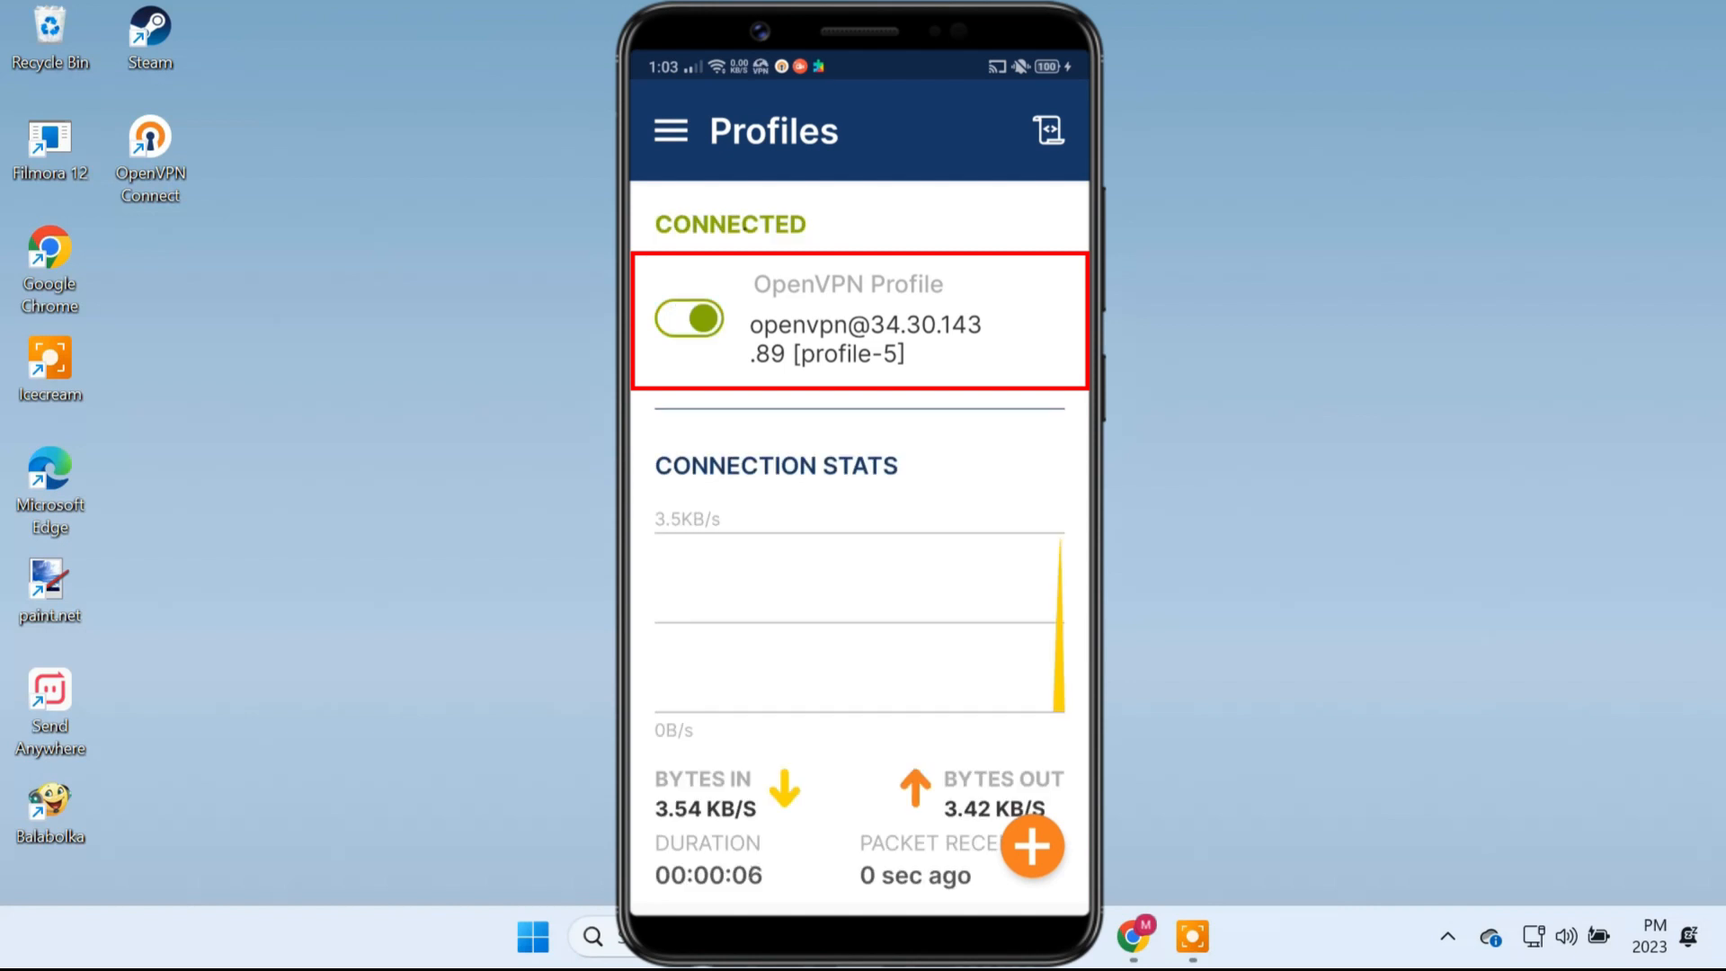
Step: Switch to the browser and list the external IP addresses of the project's VPC network
{"action": "left_click", "coordinate": [1130, 939]}
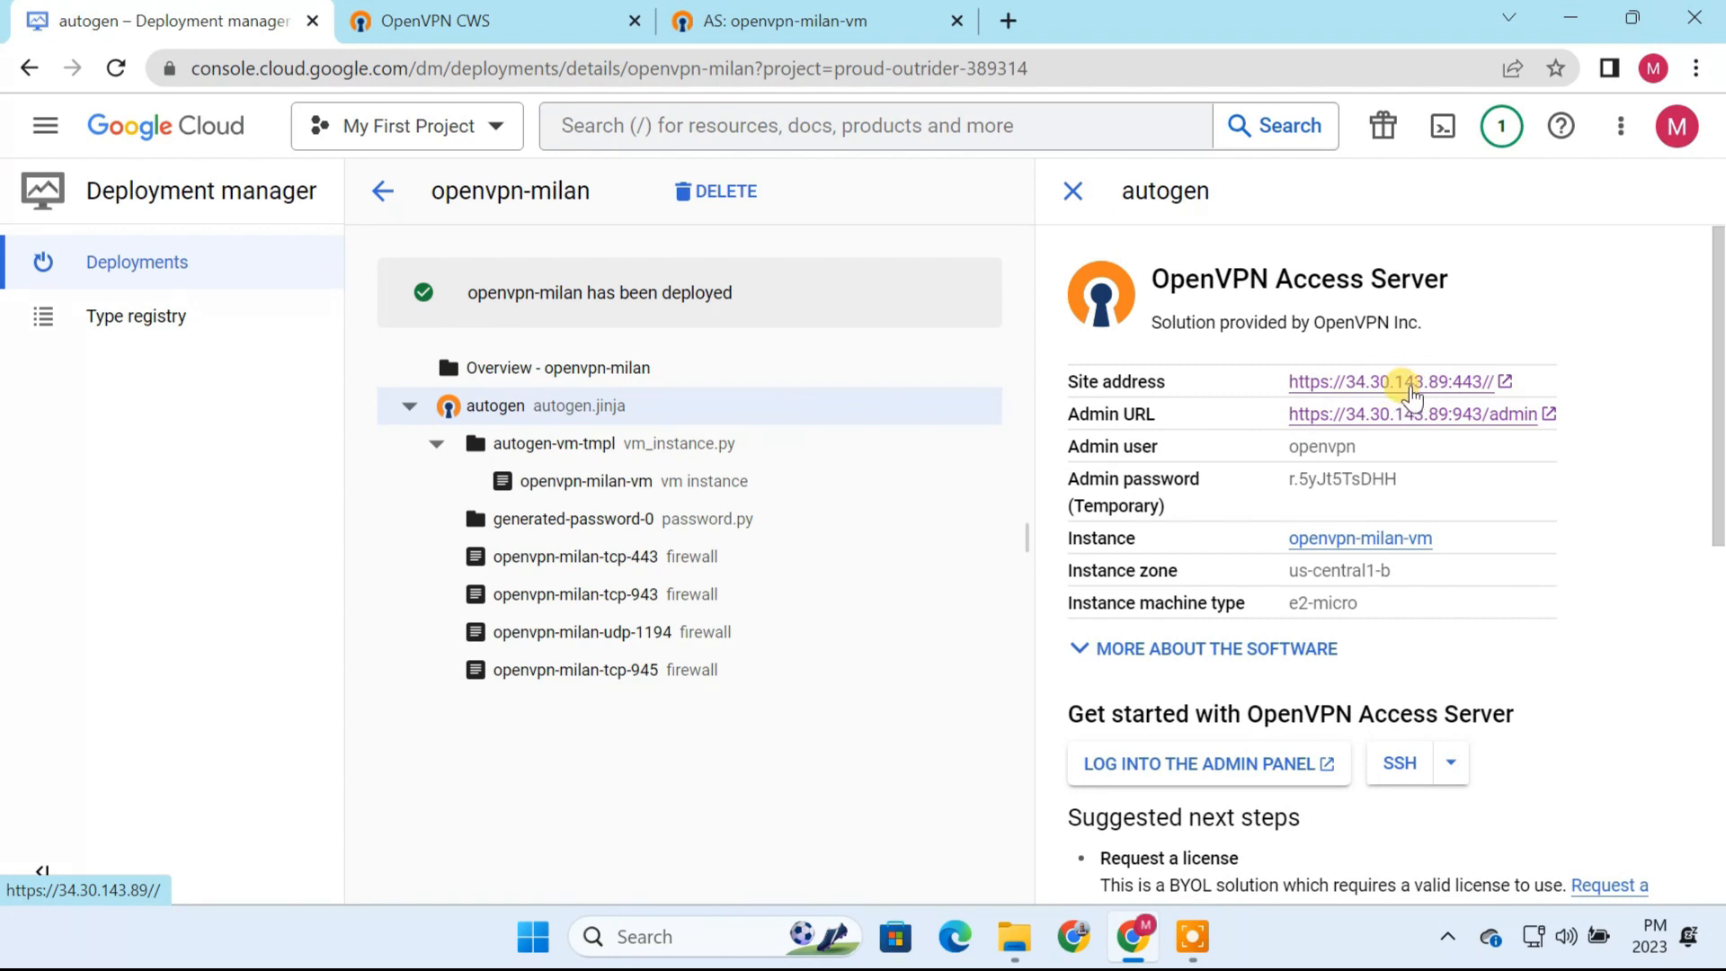
{"action": "left_click", "coordinate": [45, 126]}
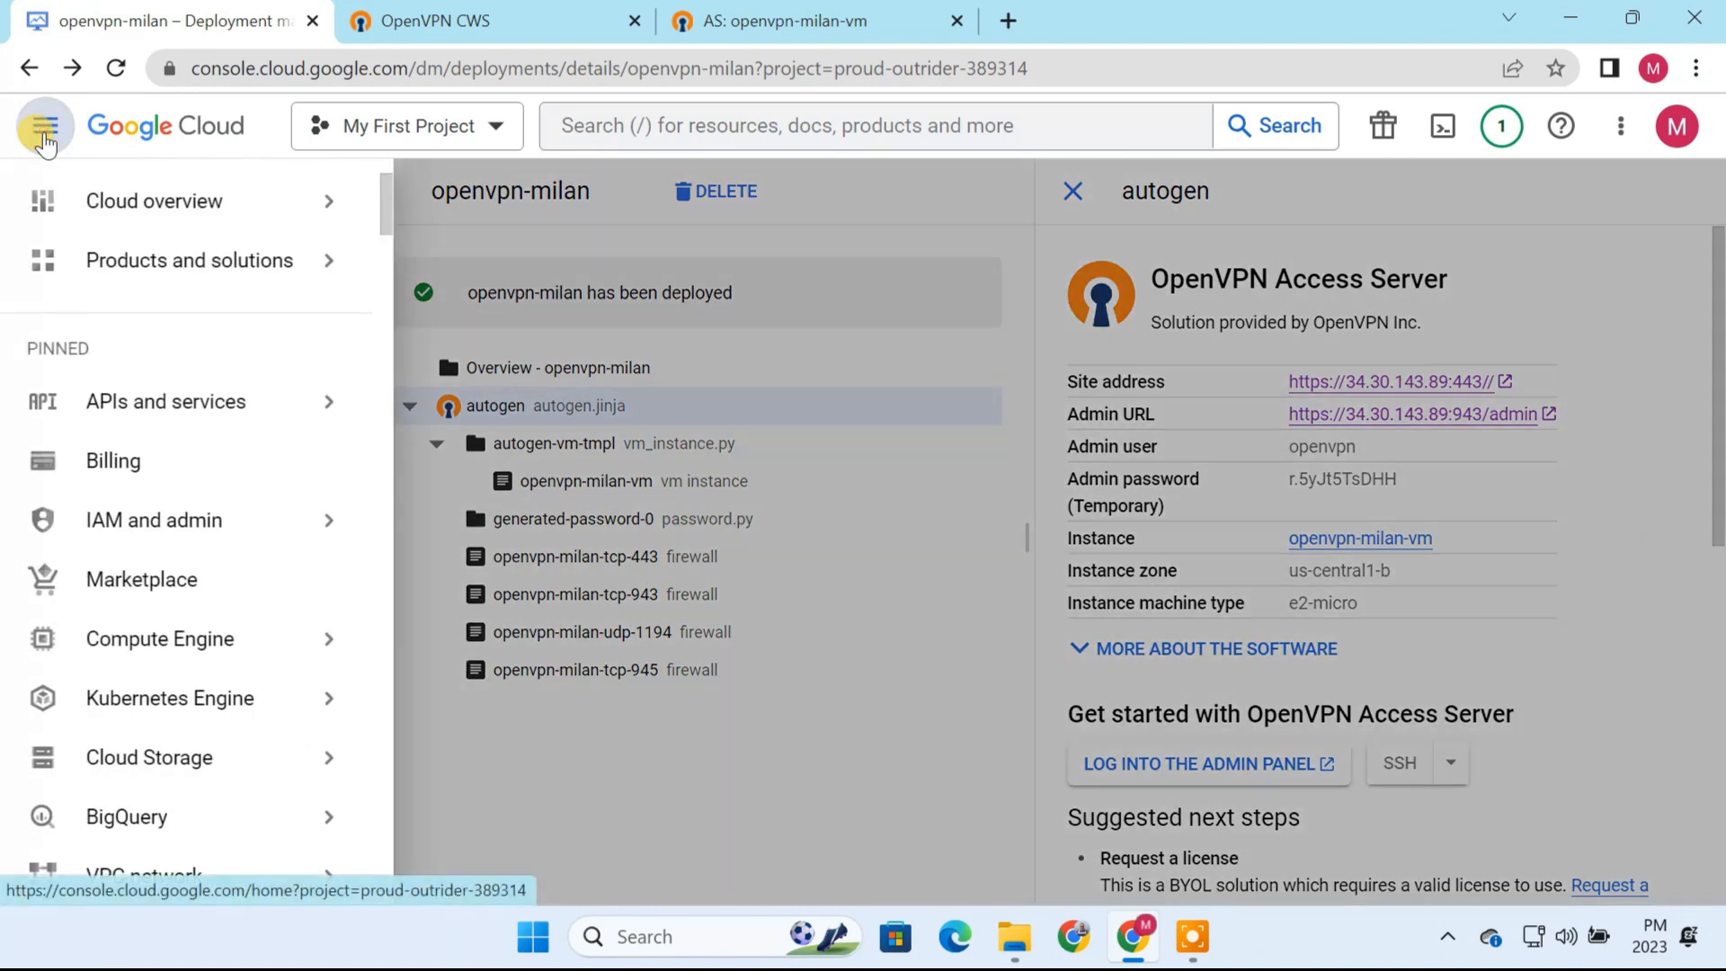
{"action": "scroll", "coordinate": [314, 665], "scroll_direction": "down", "scroll_amount": 5}
{"action": "mouse_move", "coordinate": [186, 477]}
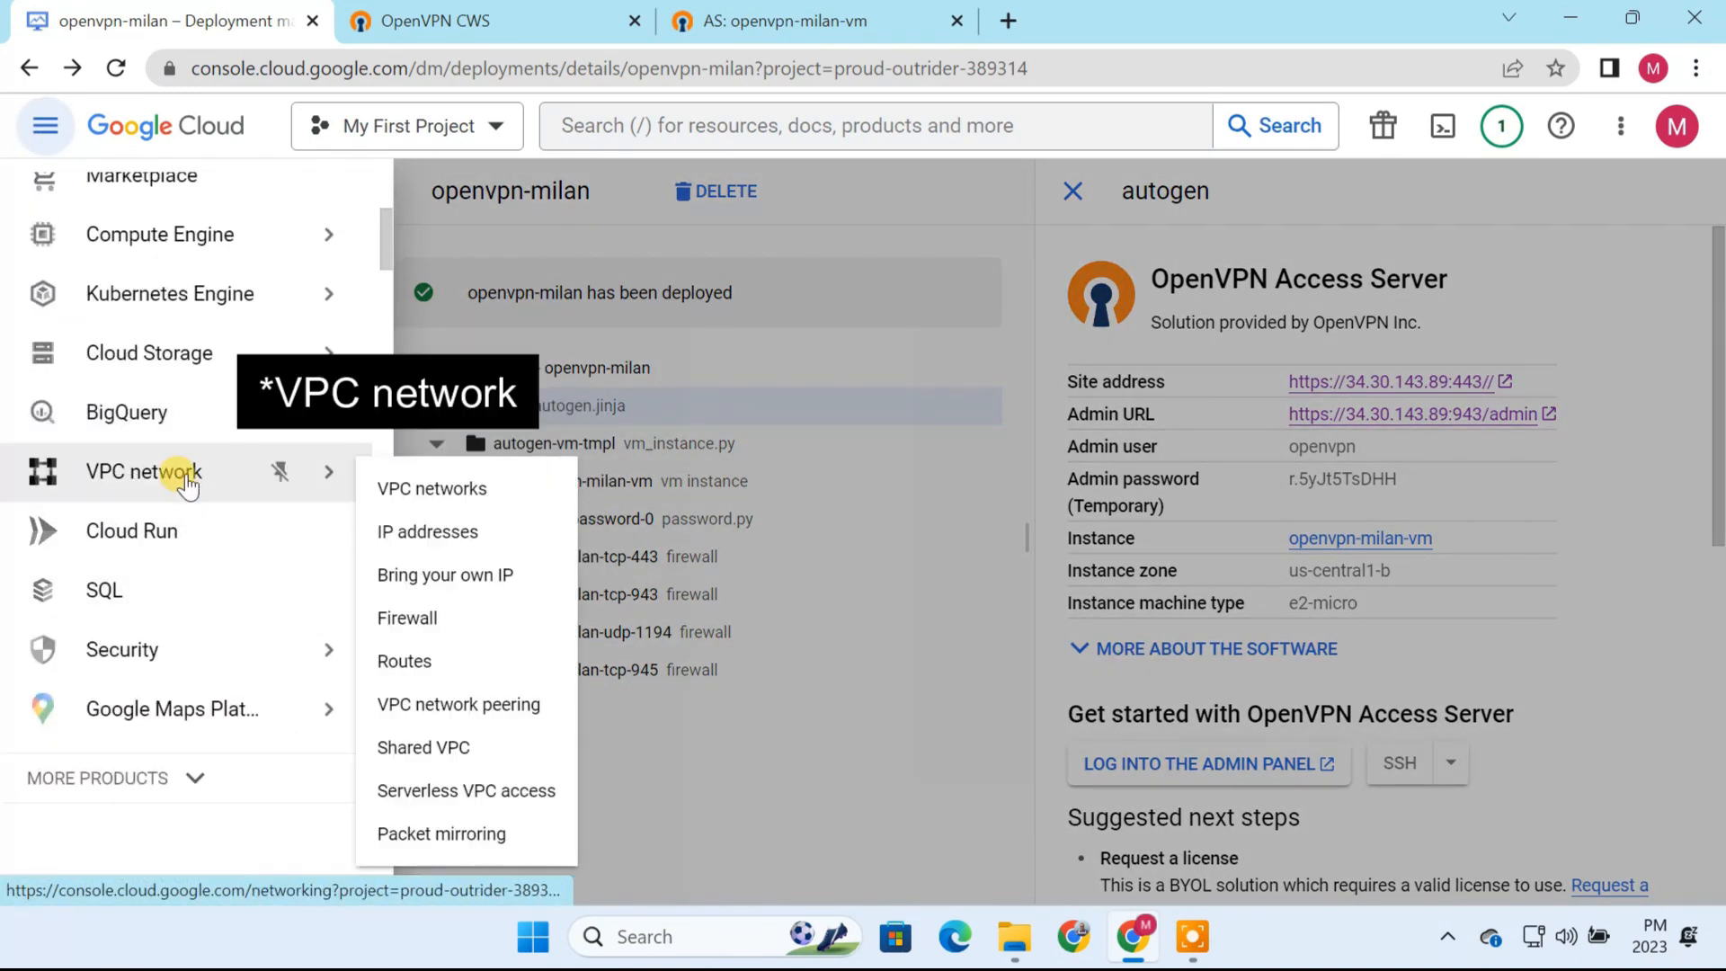
{"action": "left_click", "coordinate": [430, 534]}
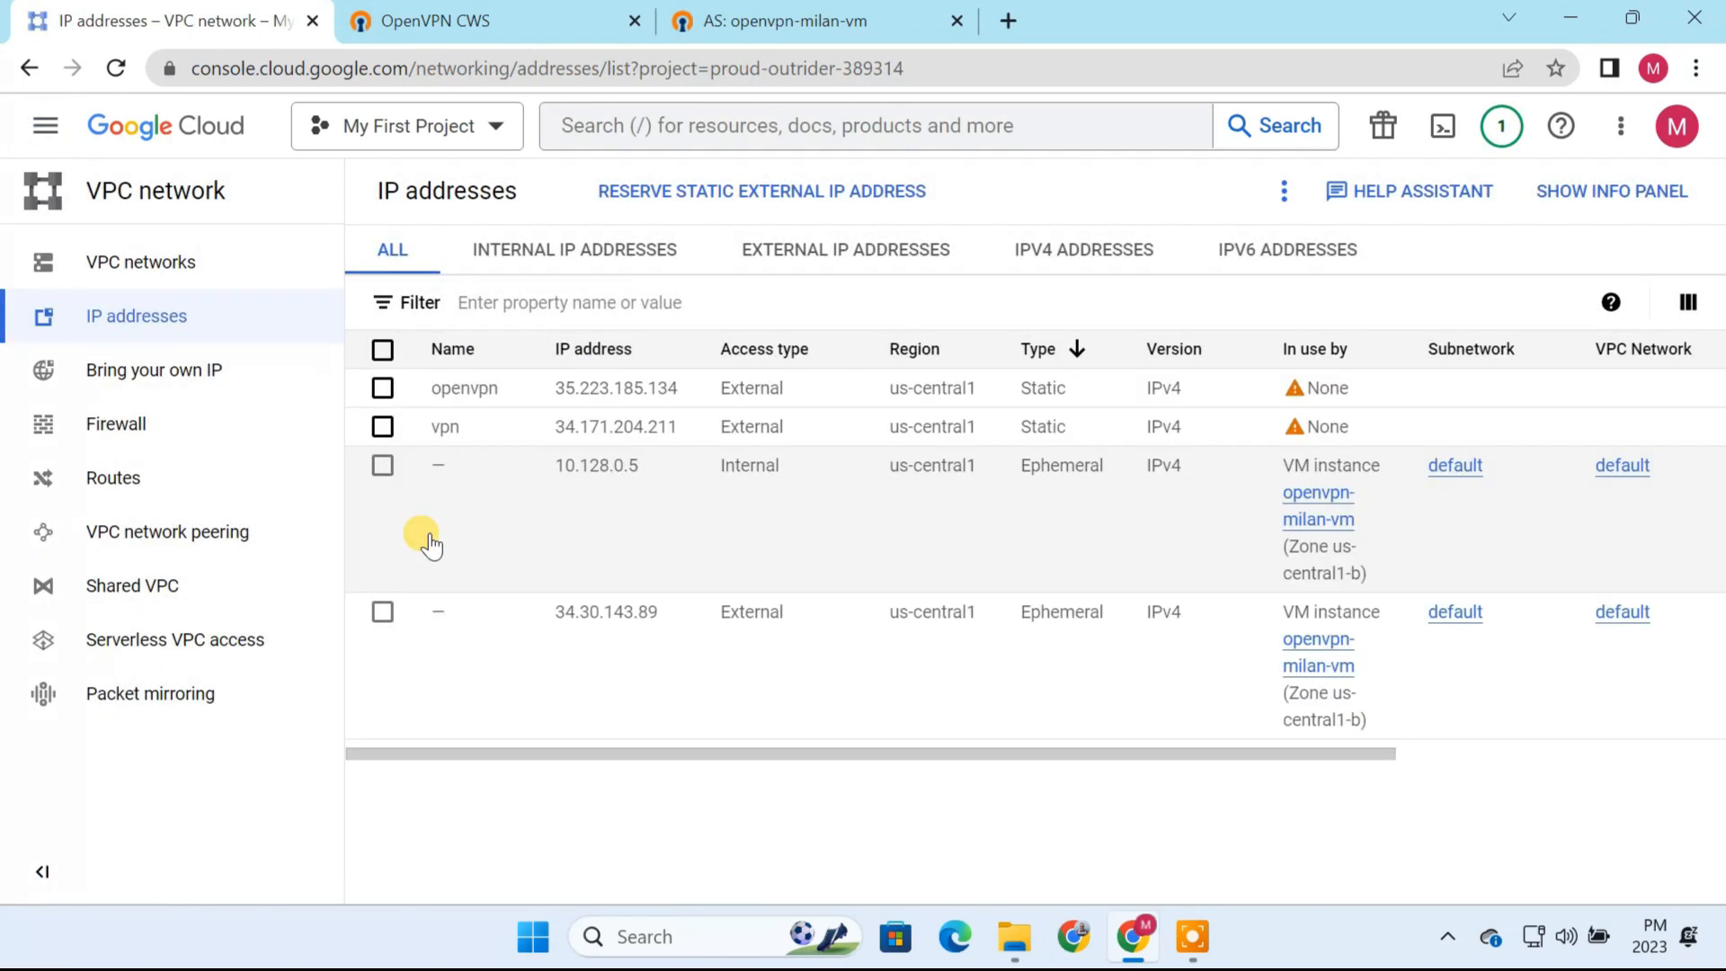
{"action": "left_click", "coordinate": [818, 255]}
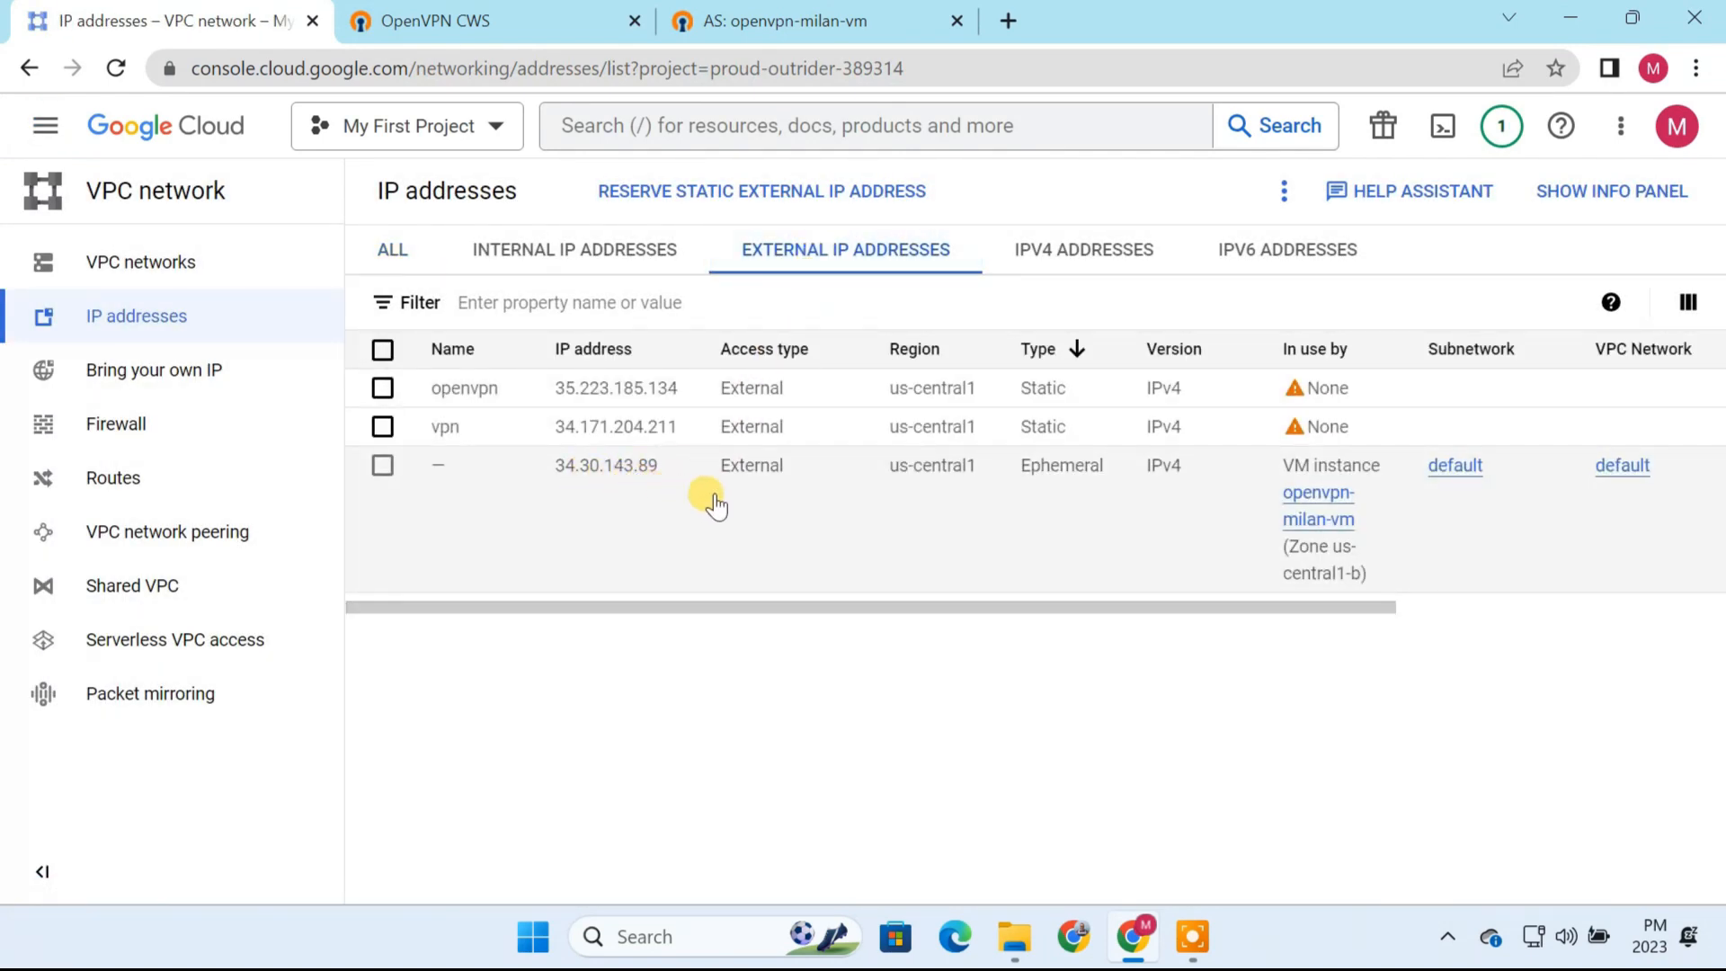
Step: Promote the OpenVPN VM's ephemeral external address to a static IP named vpn-us with the description "my vpn server"
{"action": "left_click_drag", "start_coordinate": [864, 605], "coordinate": [1356, 629]}
{"action": "left_click", "coordinate": [1687, 466]}
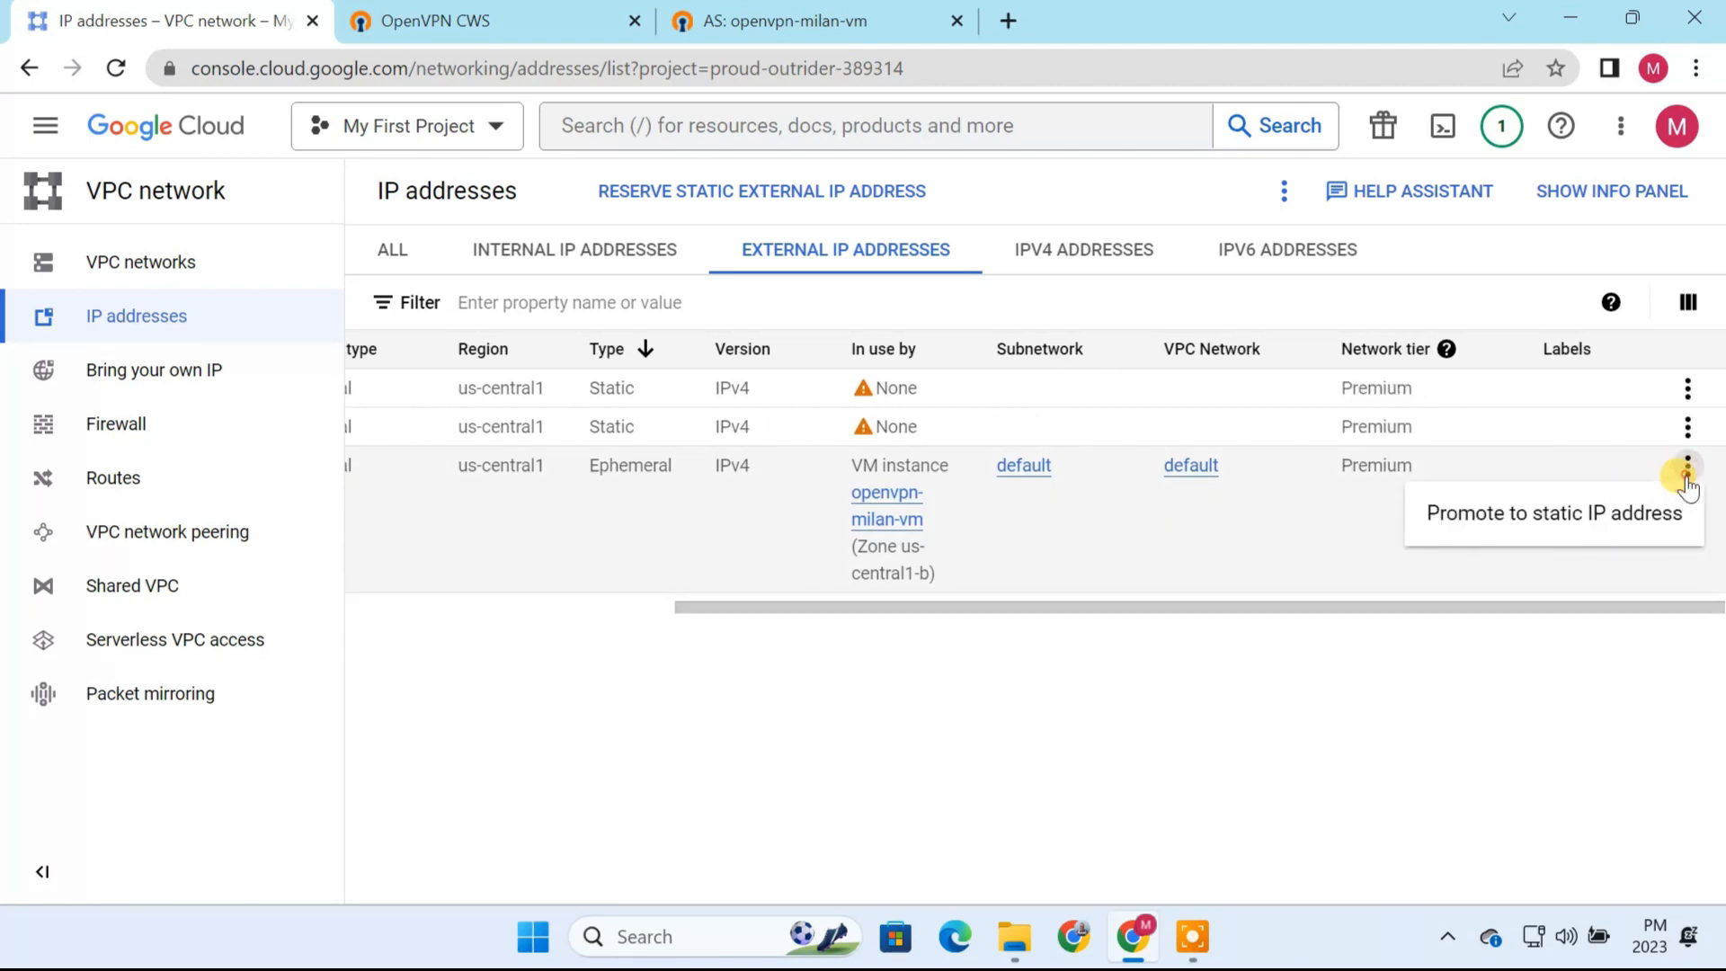
{"action": "left_click", "coordinate": [1526, 526]}
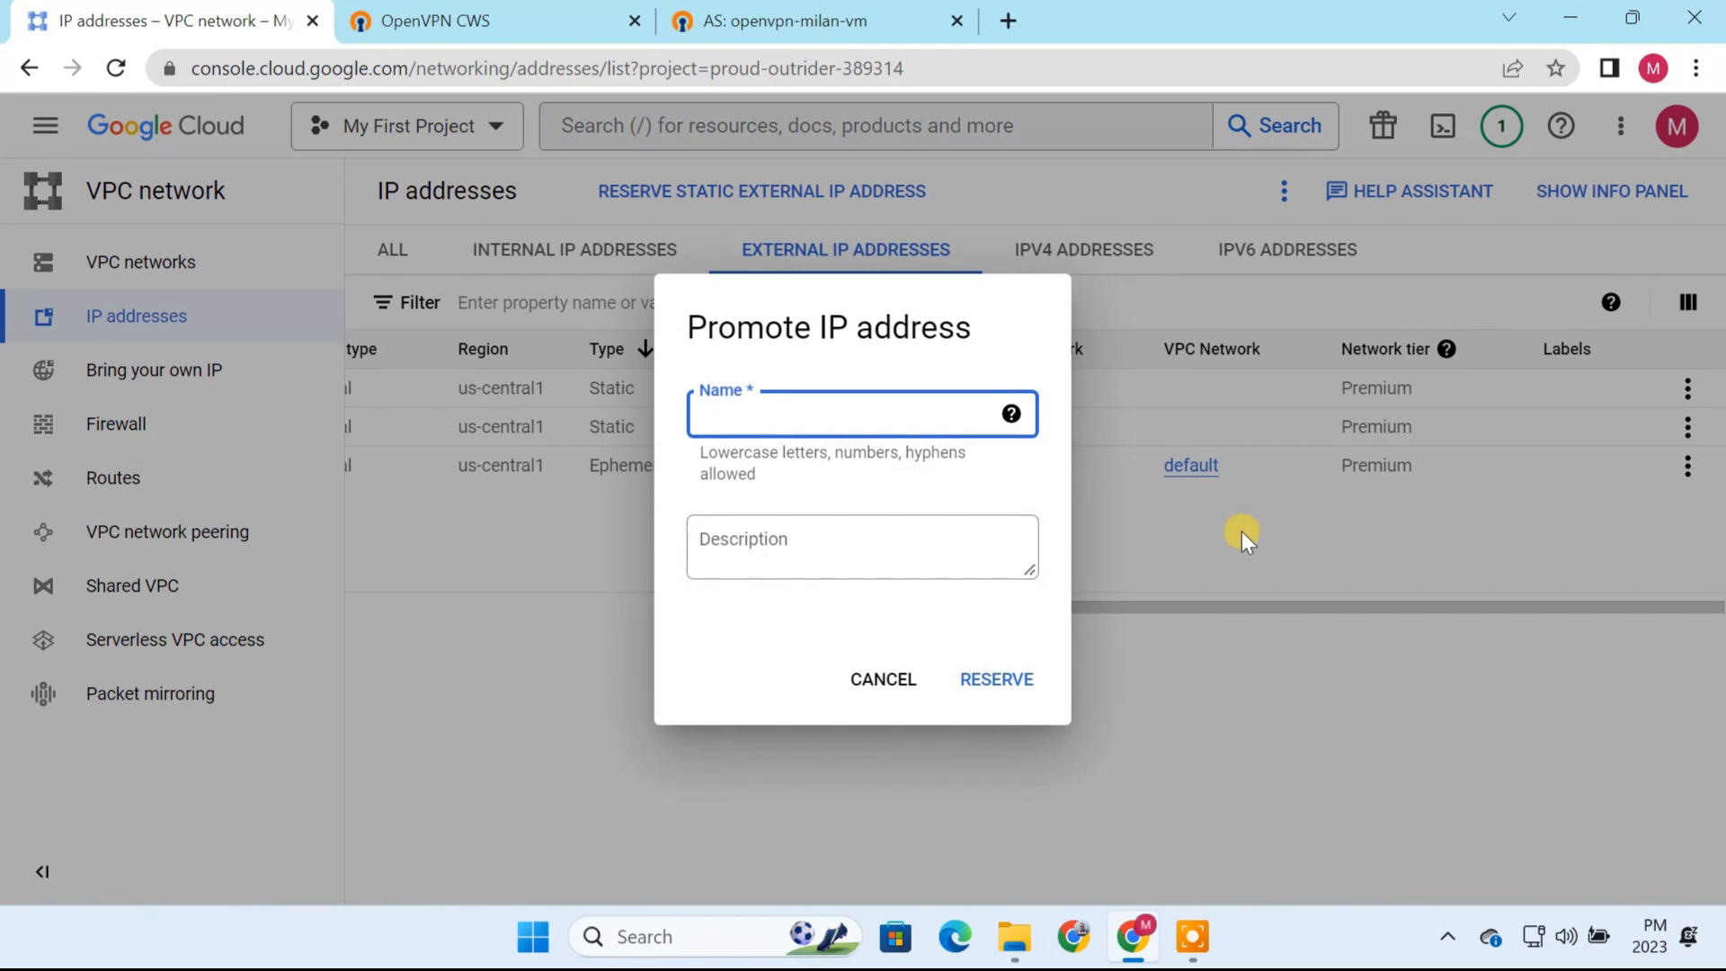
{"action": "type", "text": "vpn-us"}
{"action": "left_click", "coordinate": [769, 534]}
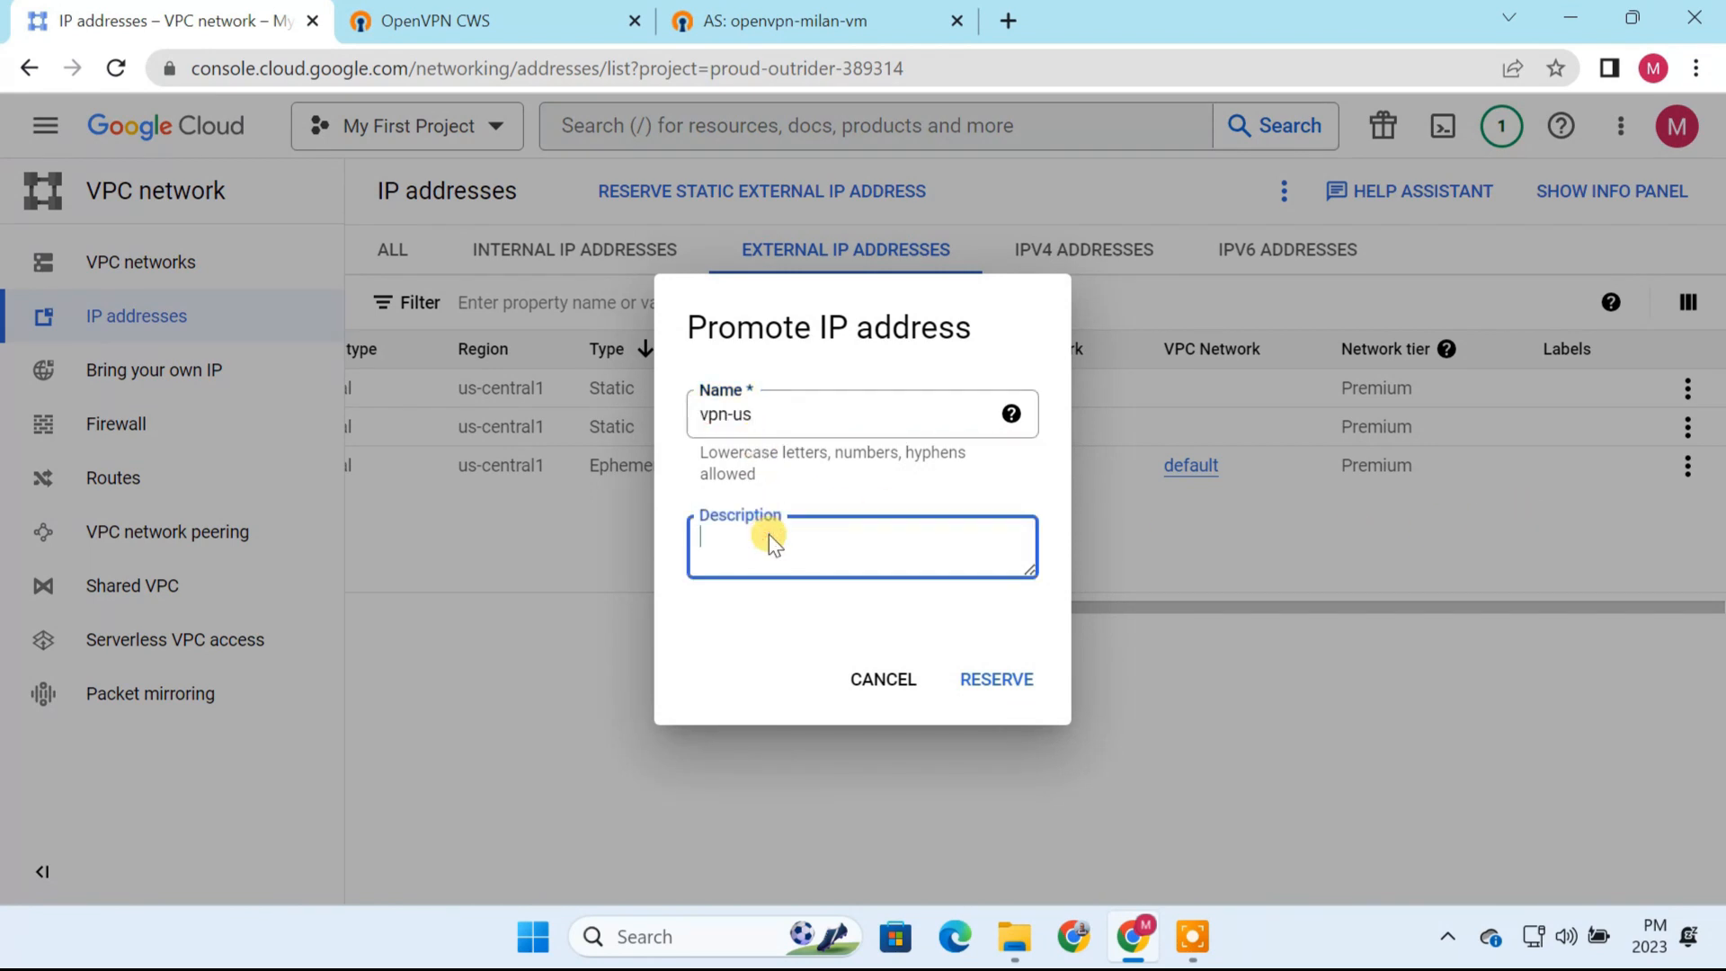
{"action": "type", "text": "my vpn server"}
{"action": "left_click", "coordinate": [987, 679]}
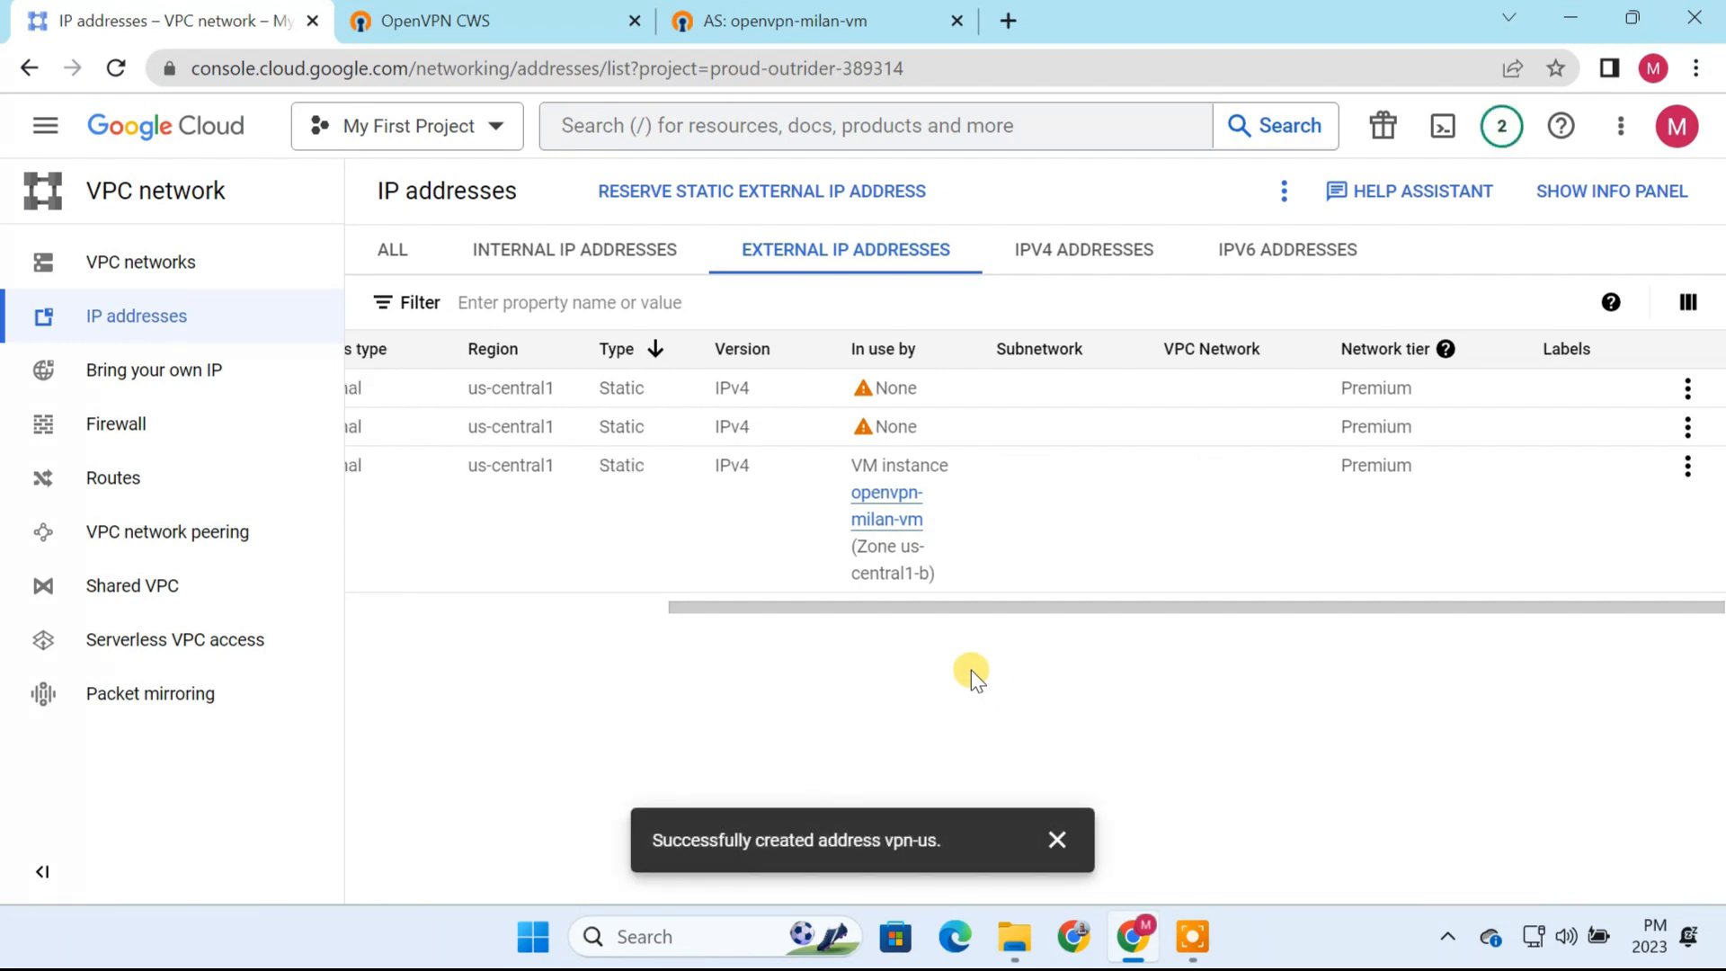
{"action": "left_click_drag", "start_coordinate": [899, 612], "coordinate": [565, 622]}
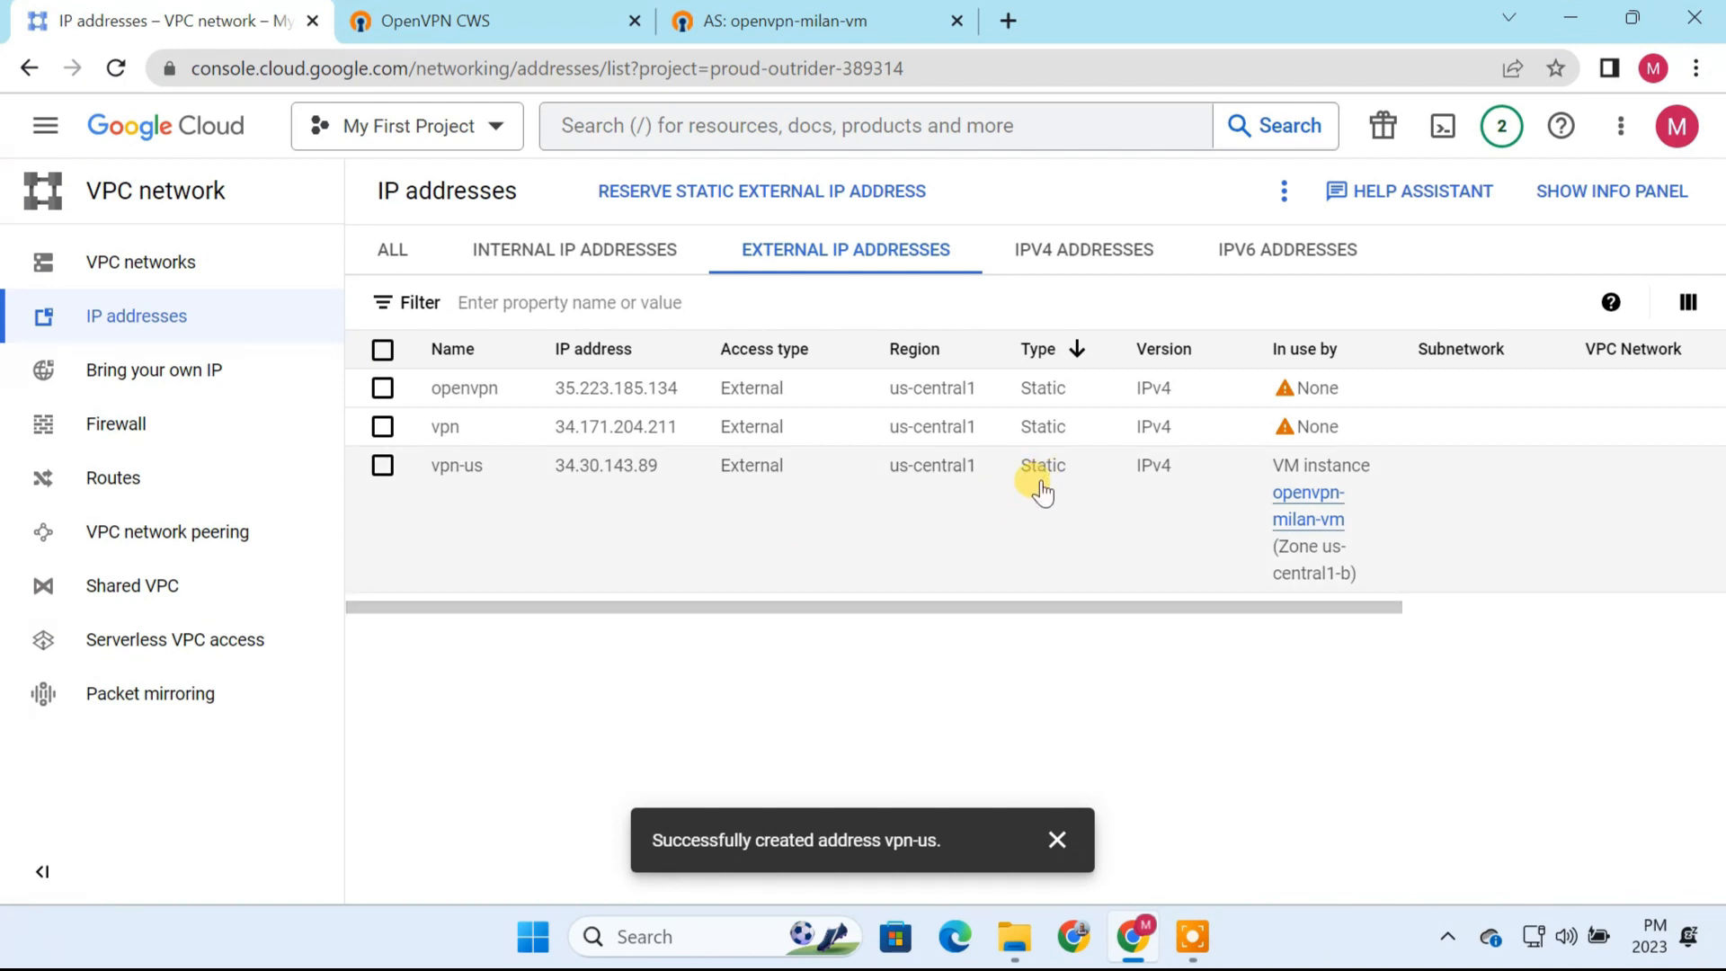
Step: Search the Marketplace for openvpn access server and open the details of its past deployment
{"action": "left_click", "coordinate": [47, 131]}
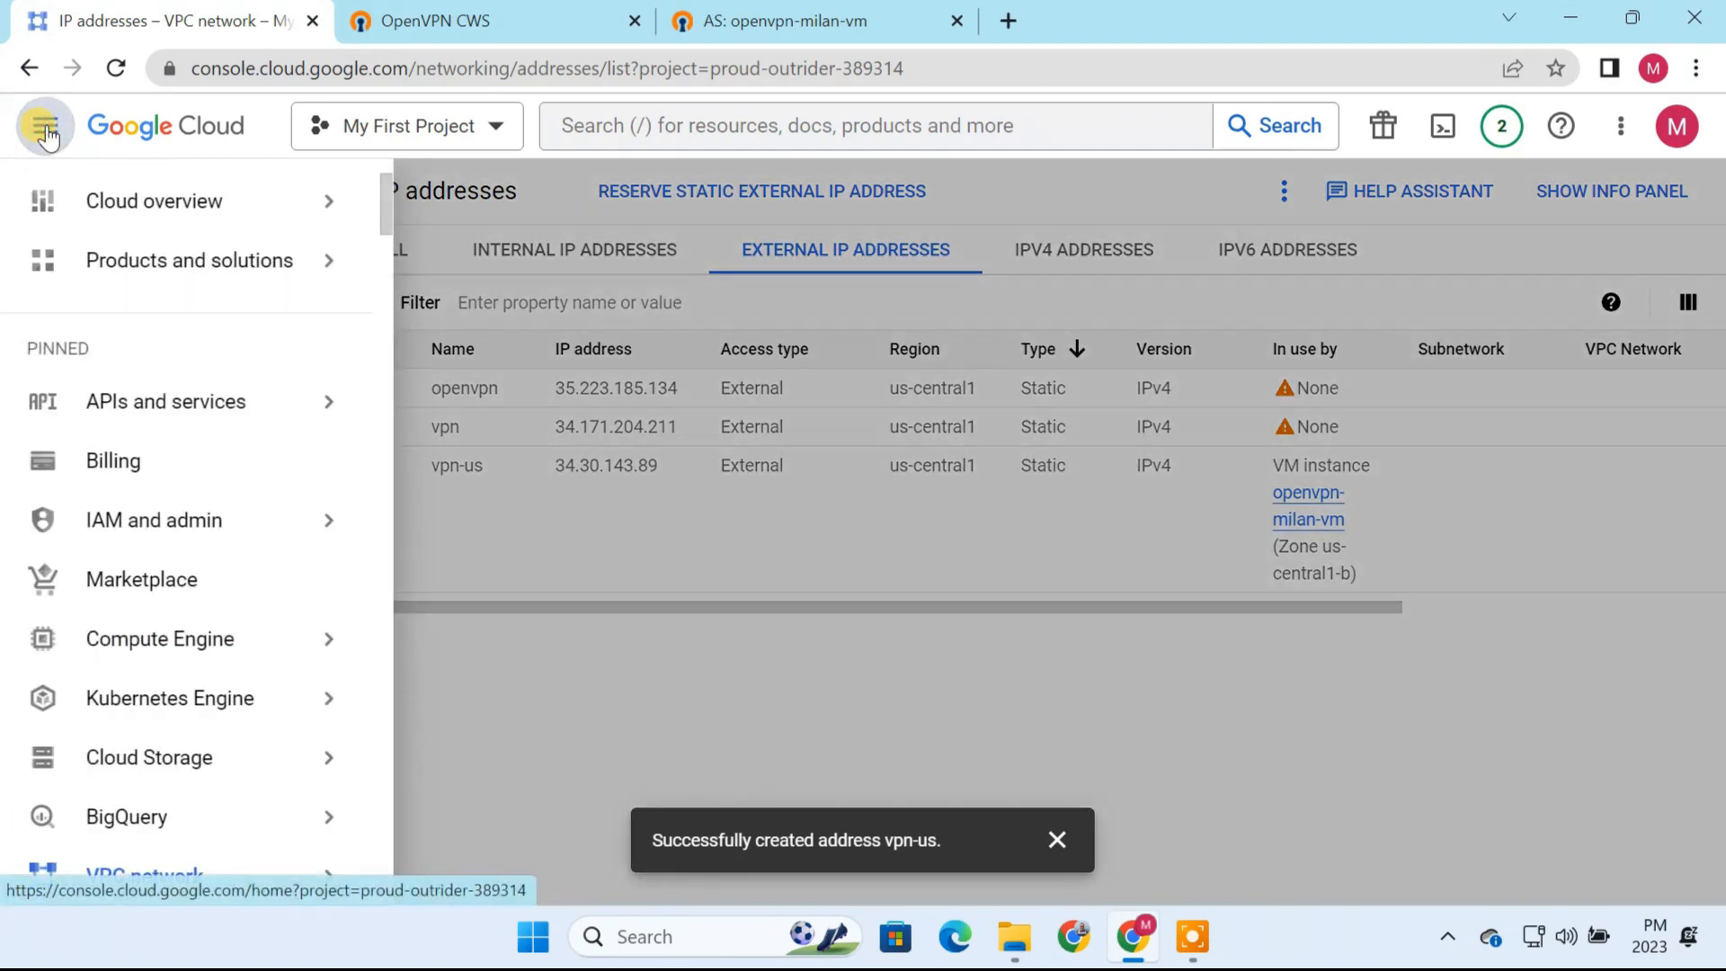
{"action": "left_click", "coordinate": [170, 579]}
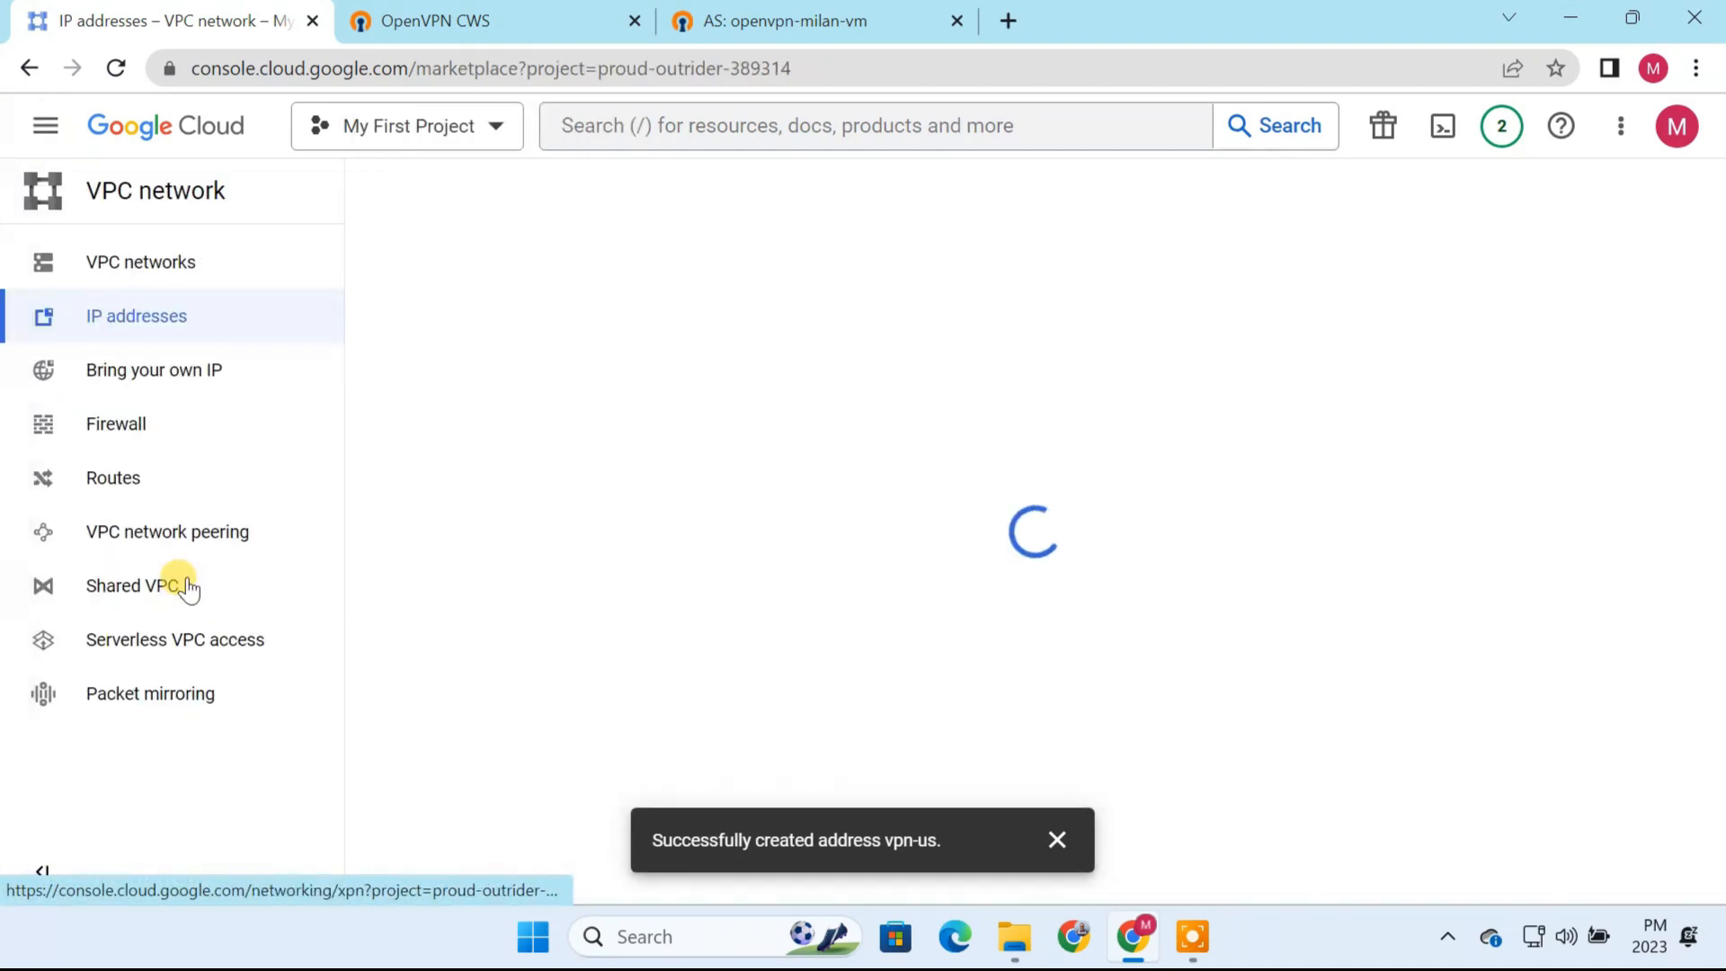
{"action": "left_click", "coordinate": [591, 434]}
{"action": "type", "text": "o"}
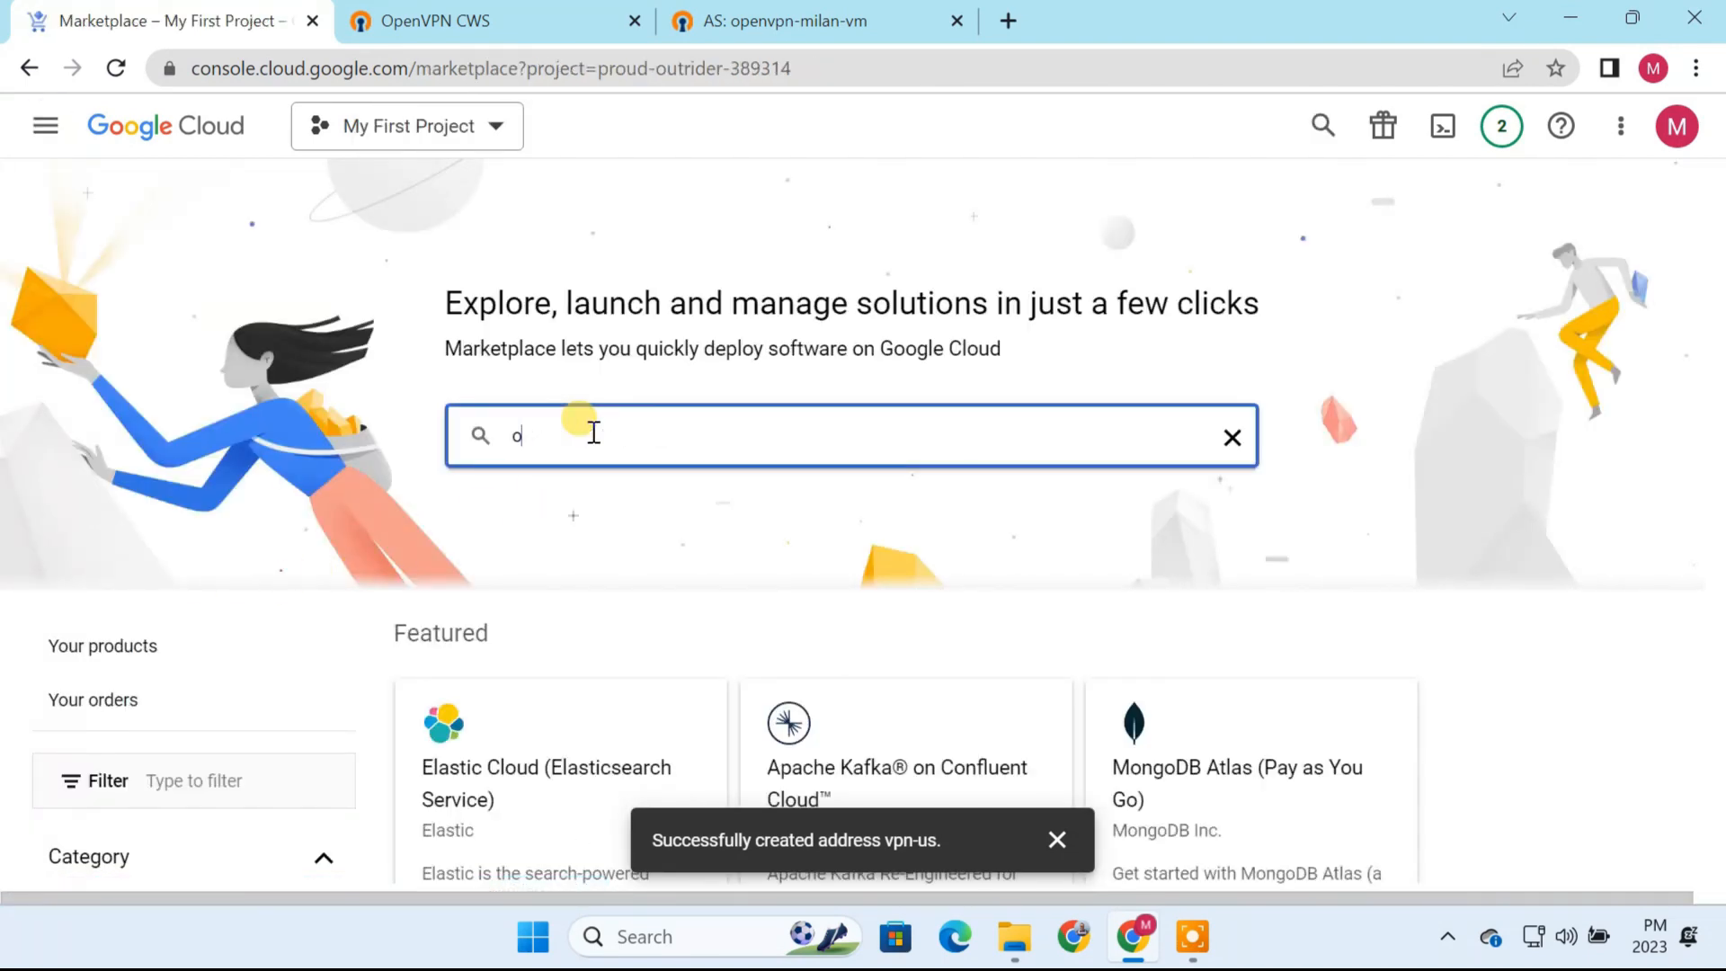
{"action": "type", "text": "penvpn"}
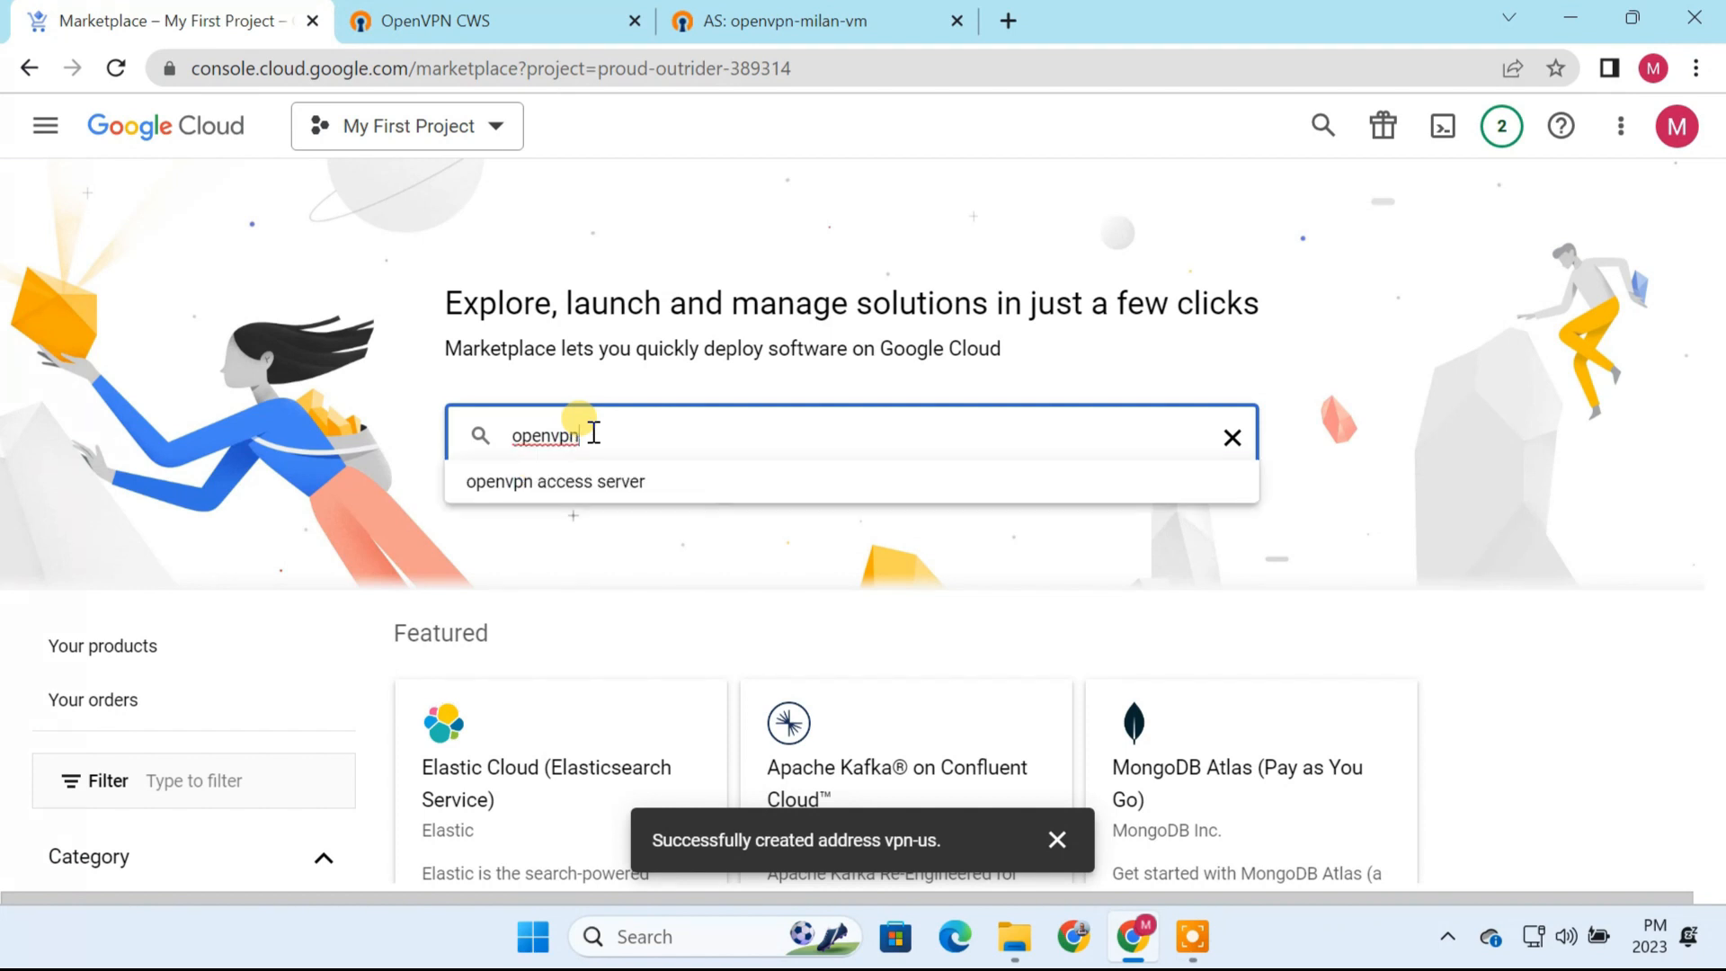
{"action": "left_click", "coordinate": [620, 482]}
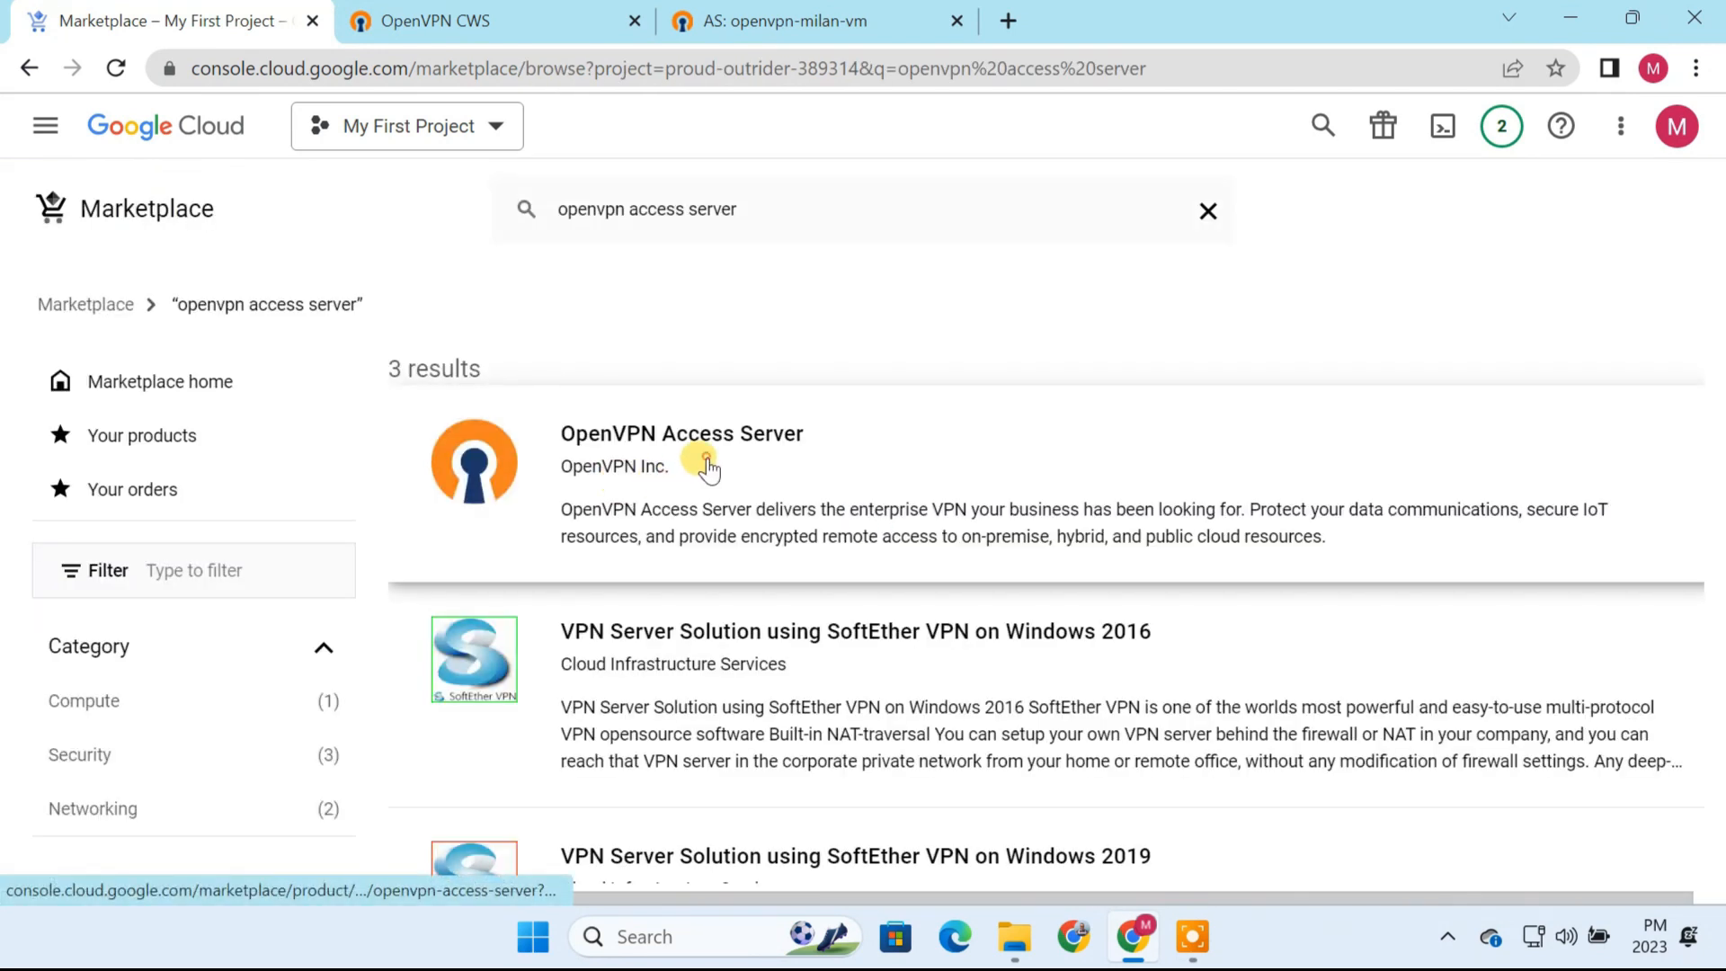
{"action": "left_click", "coordinate": [699, 442]}
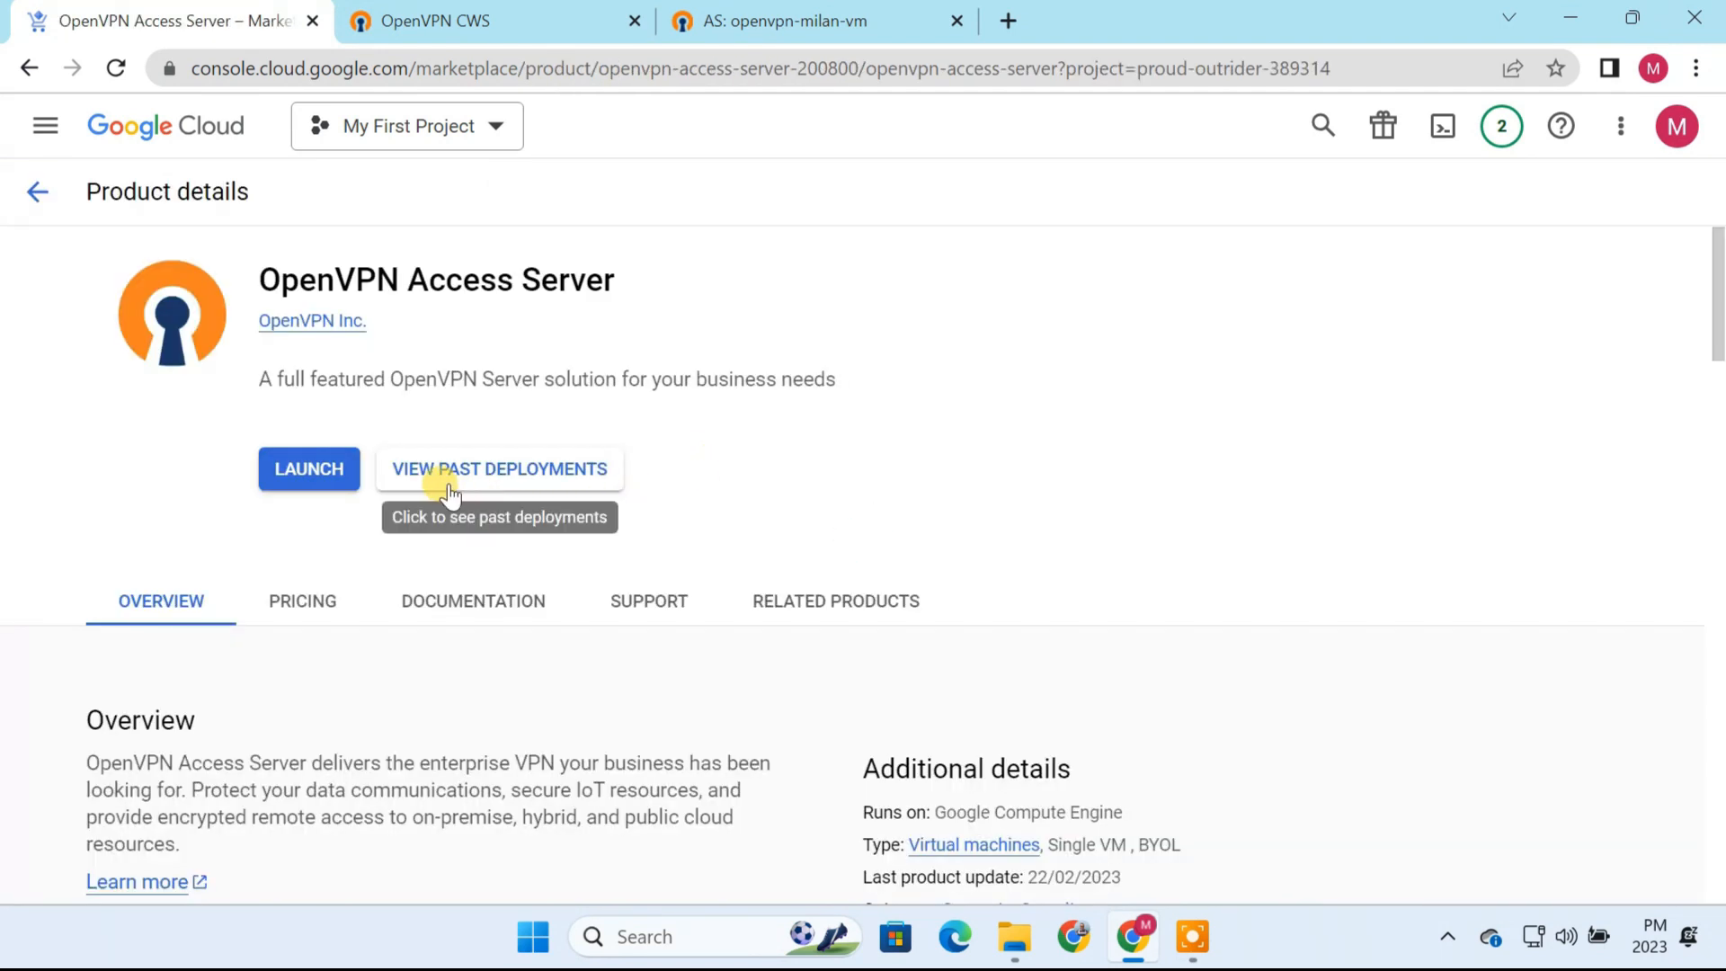
{"action": "left_click", "coordinate": [501, 469]}
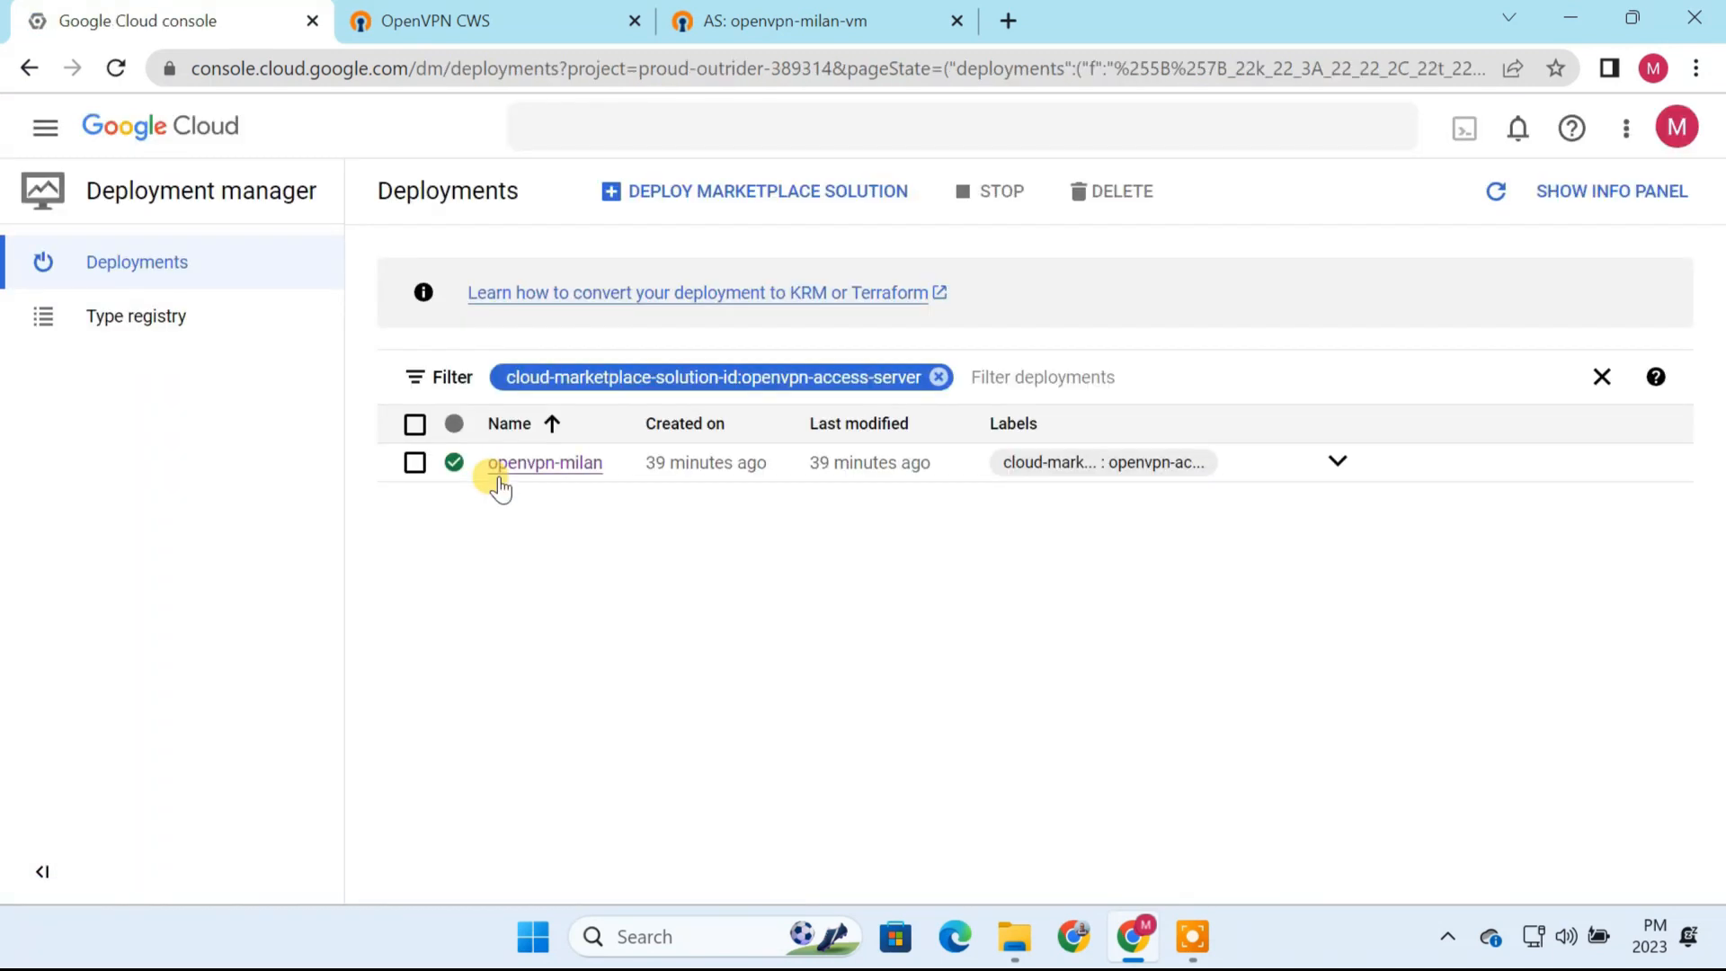
{"action": "left_click", "coordinate": [544, 467]}
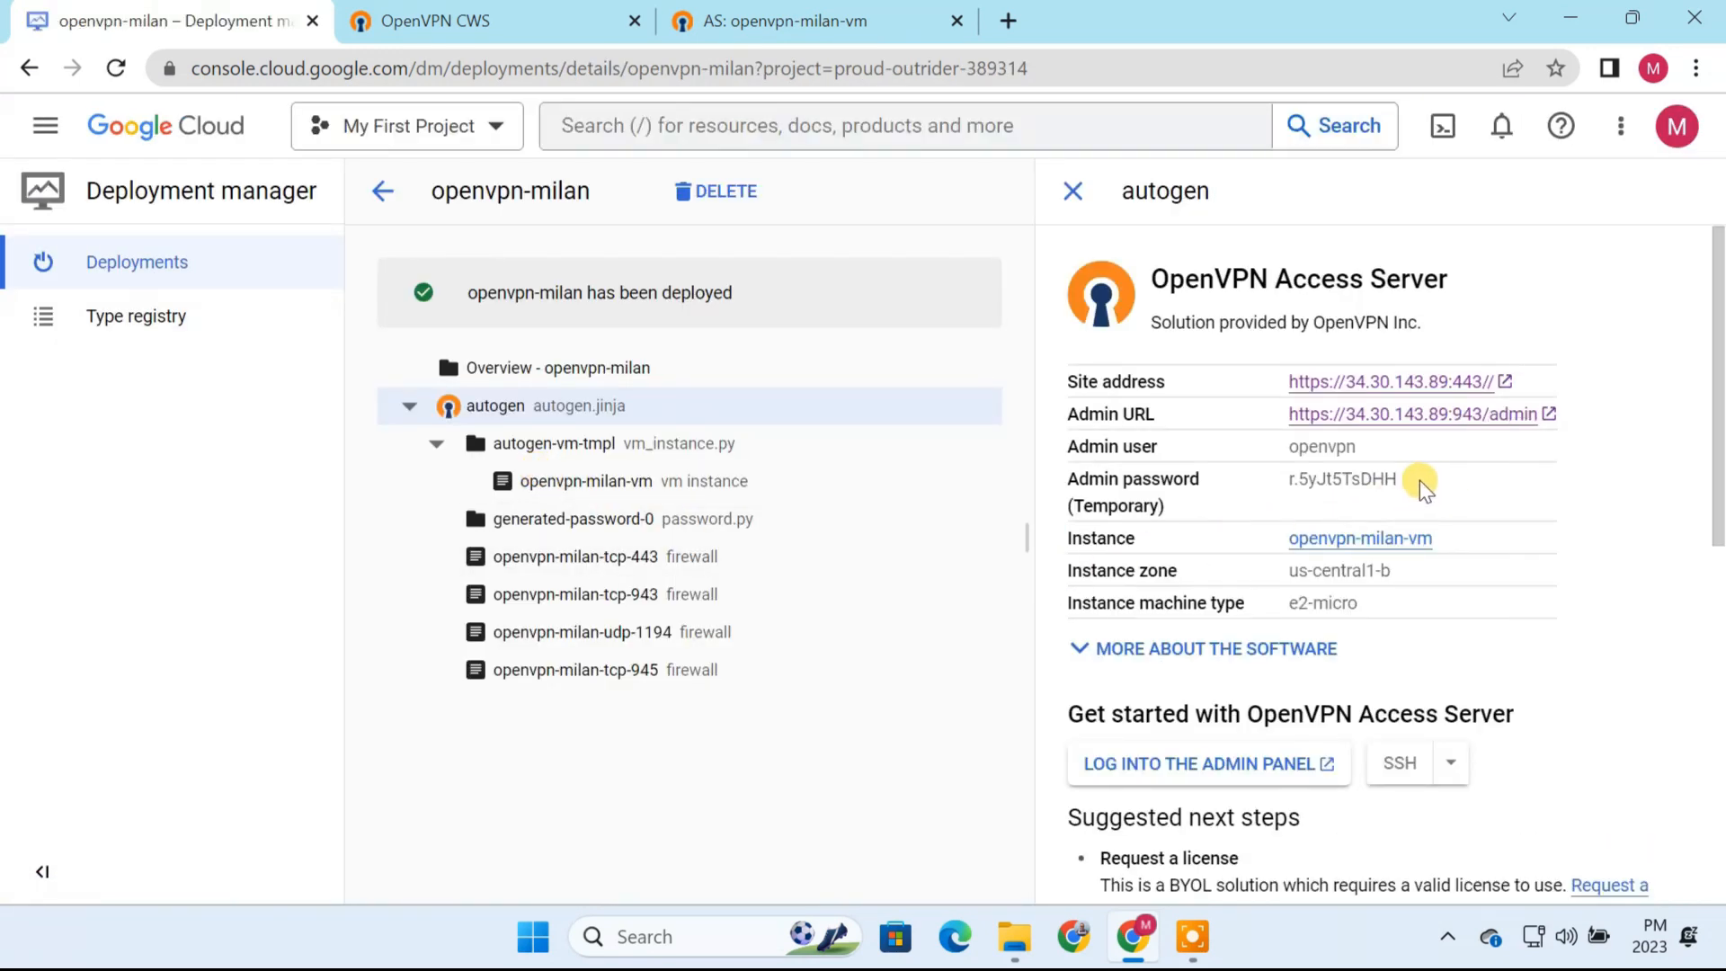
Step: Copy the deployment's temporary admin password, open its Admin URL and close the two older OpenVPN pages
{"action": "left_click_drag", "start_coordinate": [1420, 480], "coordinate": [1278, 478]}
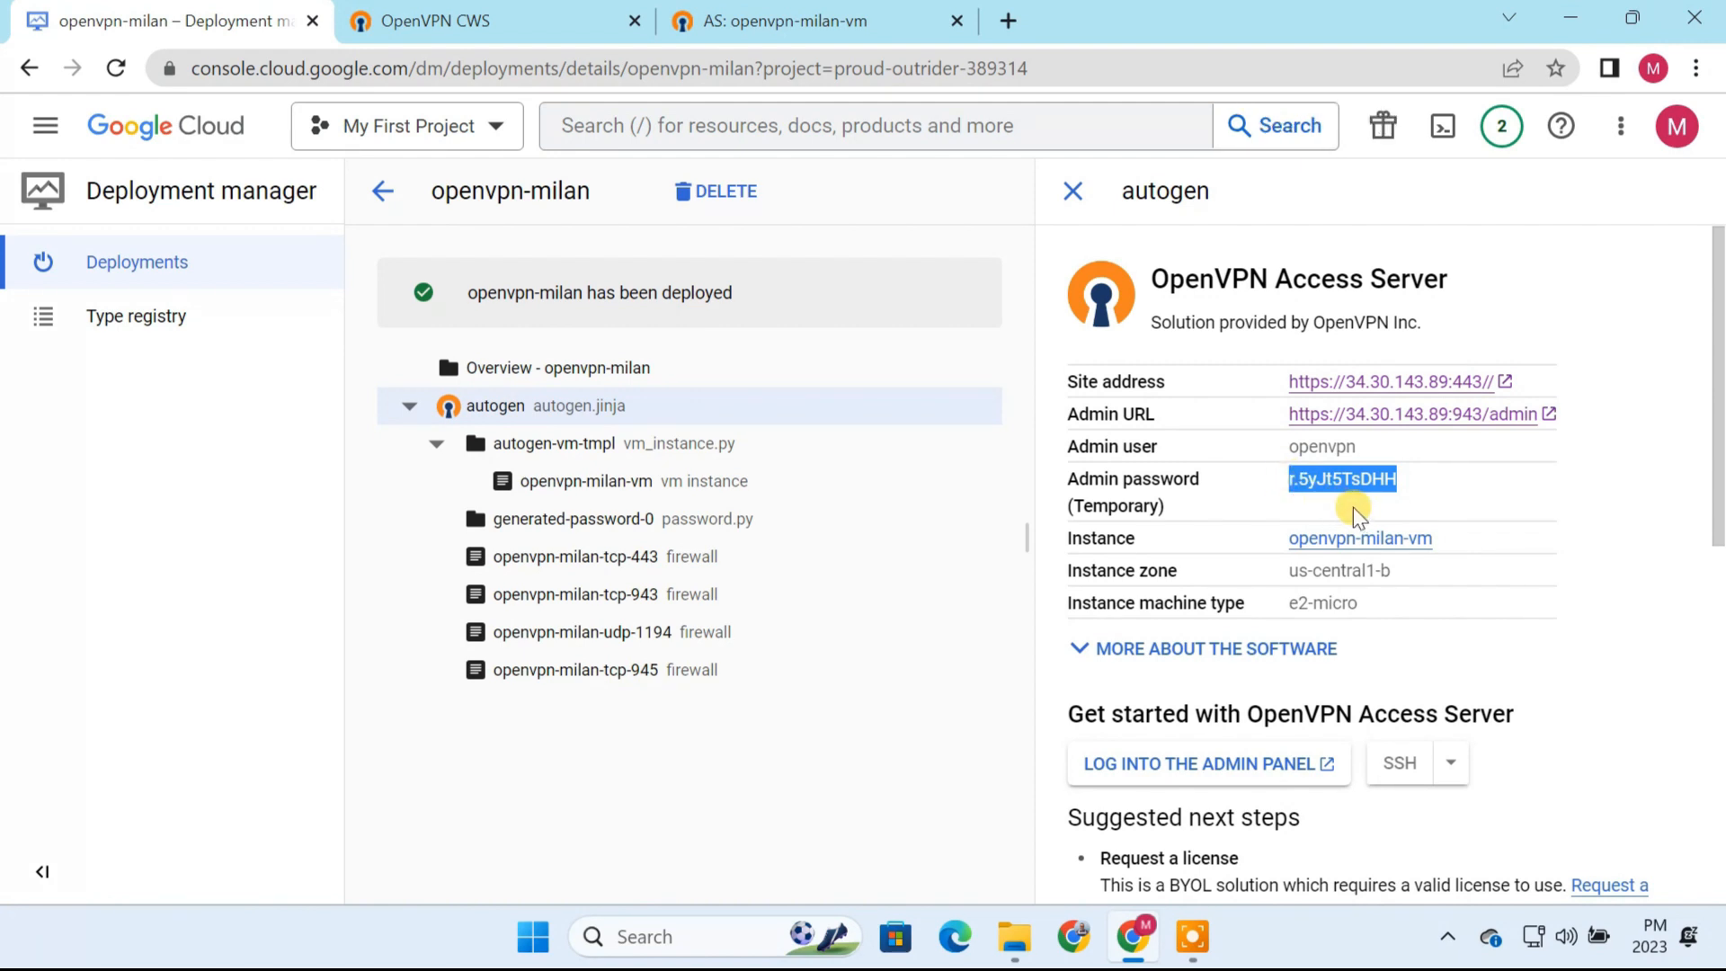
{"action": "left_click", "coordinate": [1372, 416]}
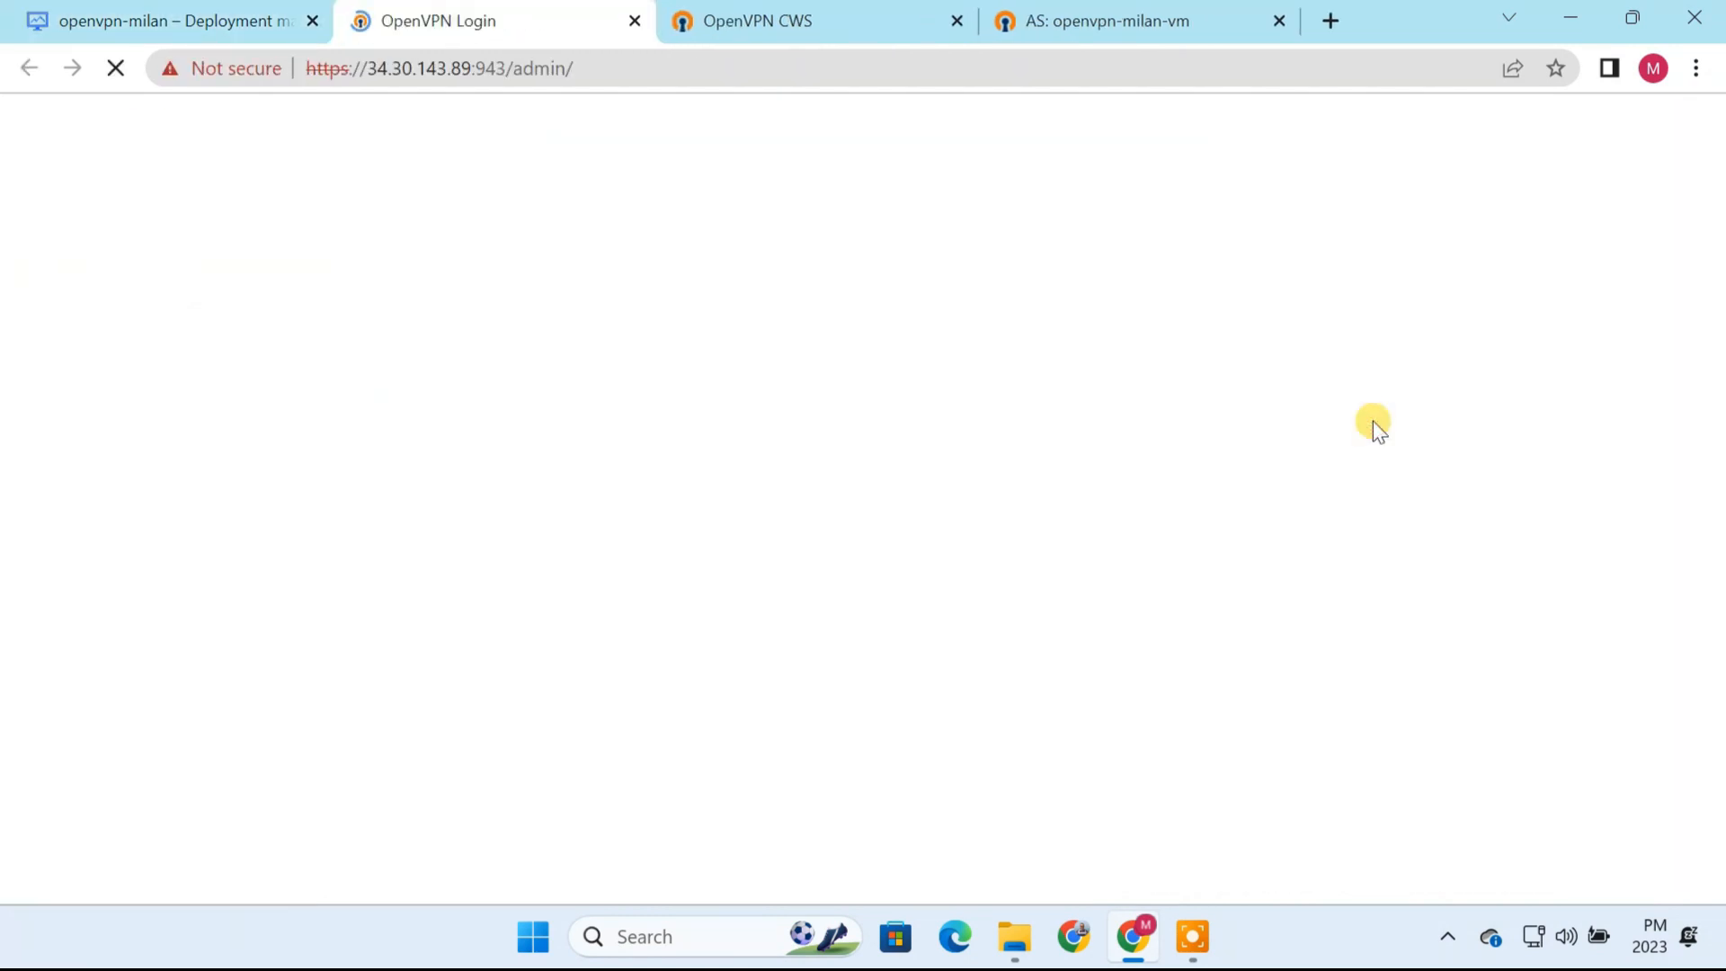
{"action": "left_click", "coordinate": [955, 20]}
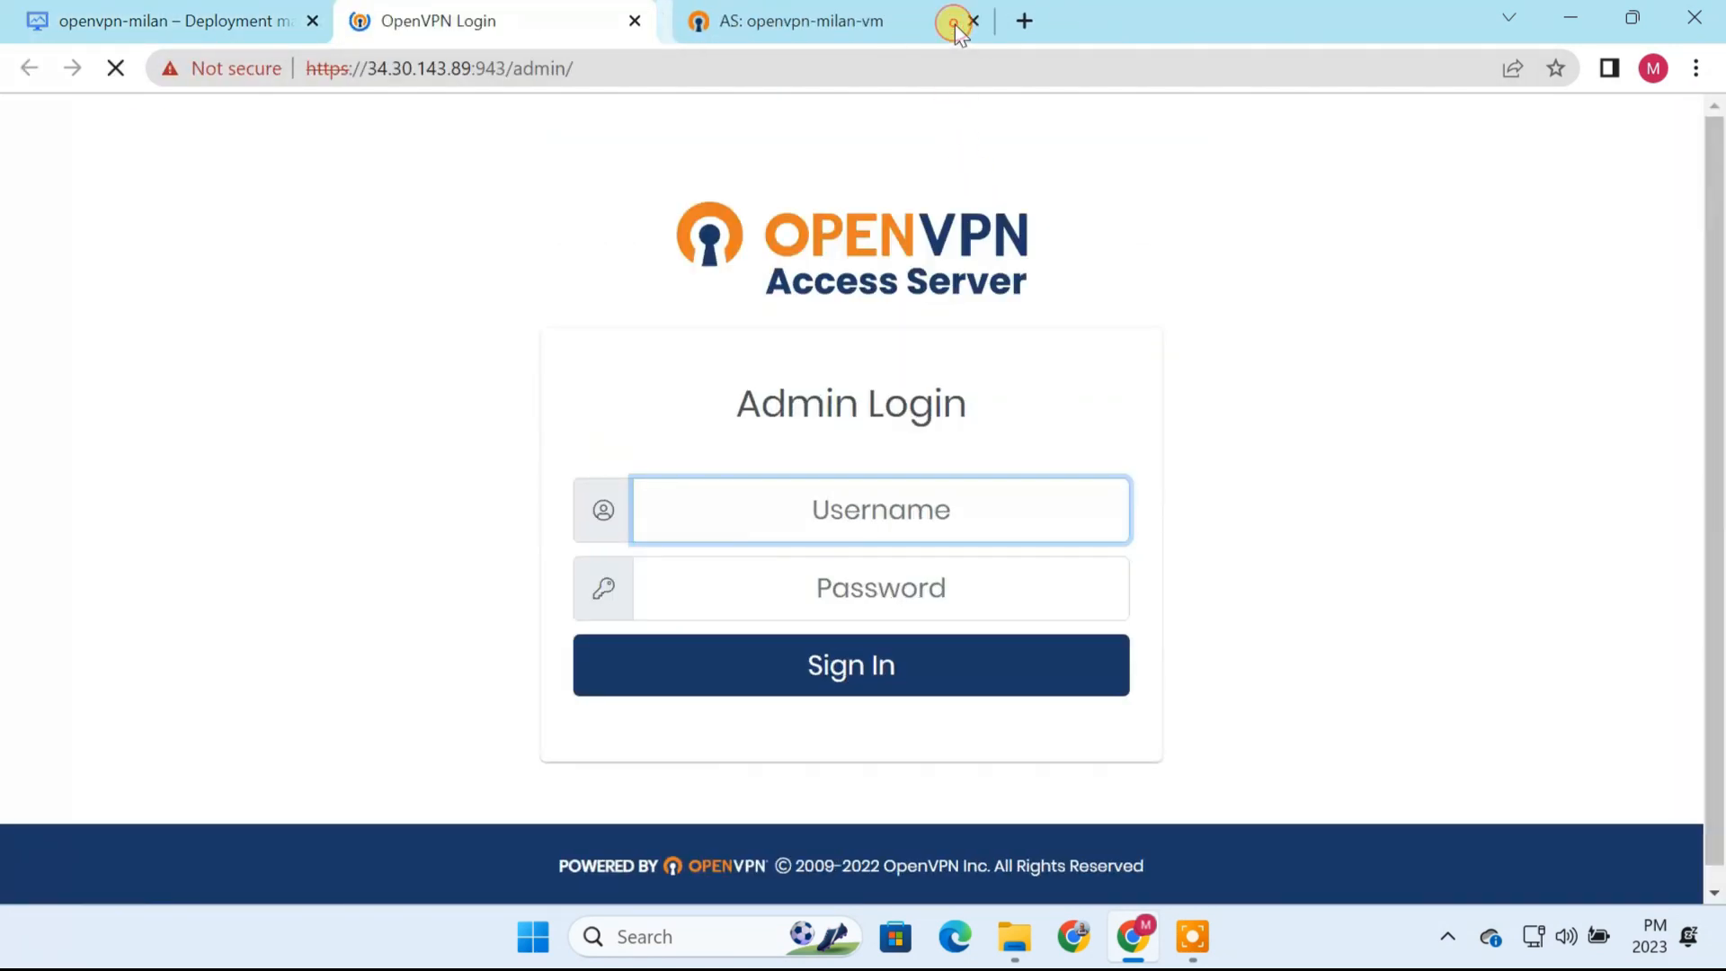
{"action": "left_click", "coordinate": [955, 21]}
Step: Sign in to the Access Server admin page as openvpn with the copied temporary admin password
{"action": "left_click", "coordinate": [898, 510]}
{"action": "type", "text": "openvpn"}
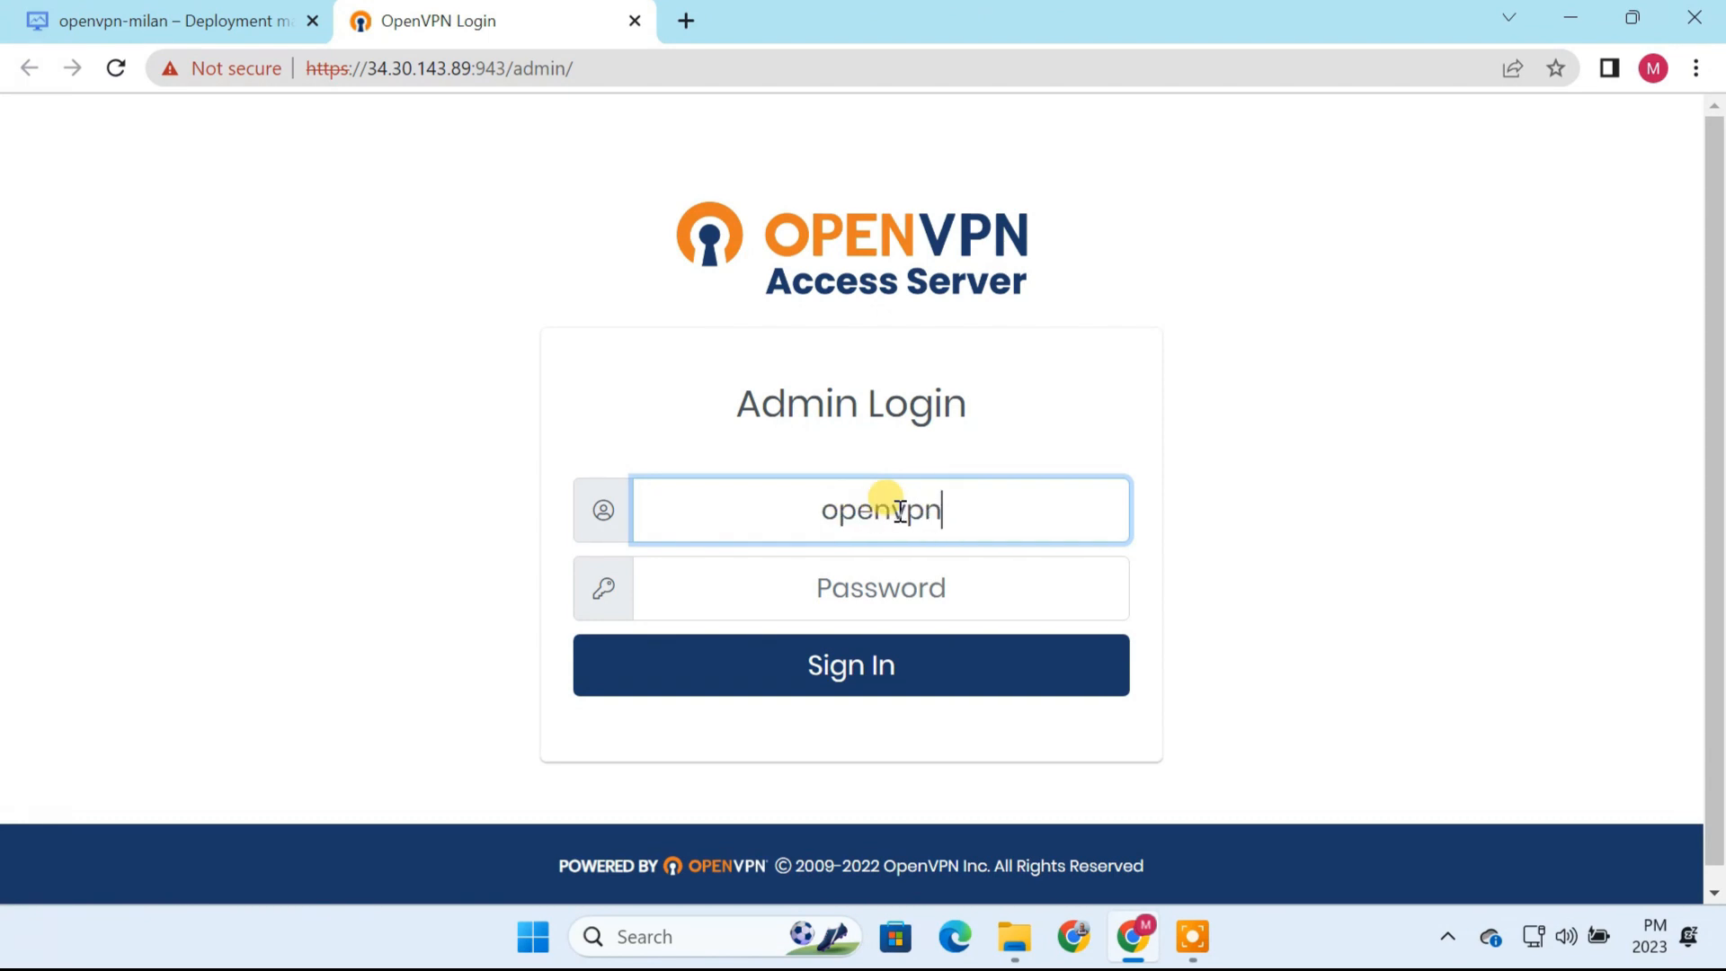
{"action": "left_click", "coordinate": [879, 586]}
{"action": "key", "text": "ctrl+v"}
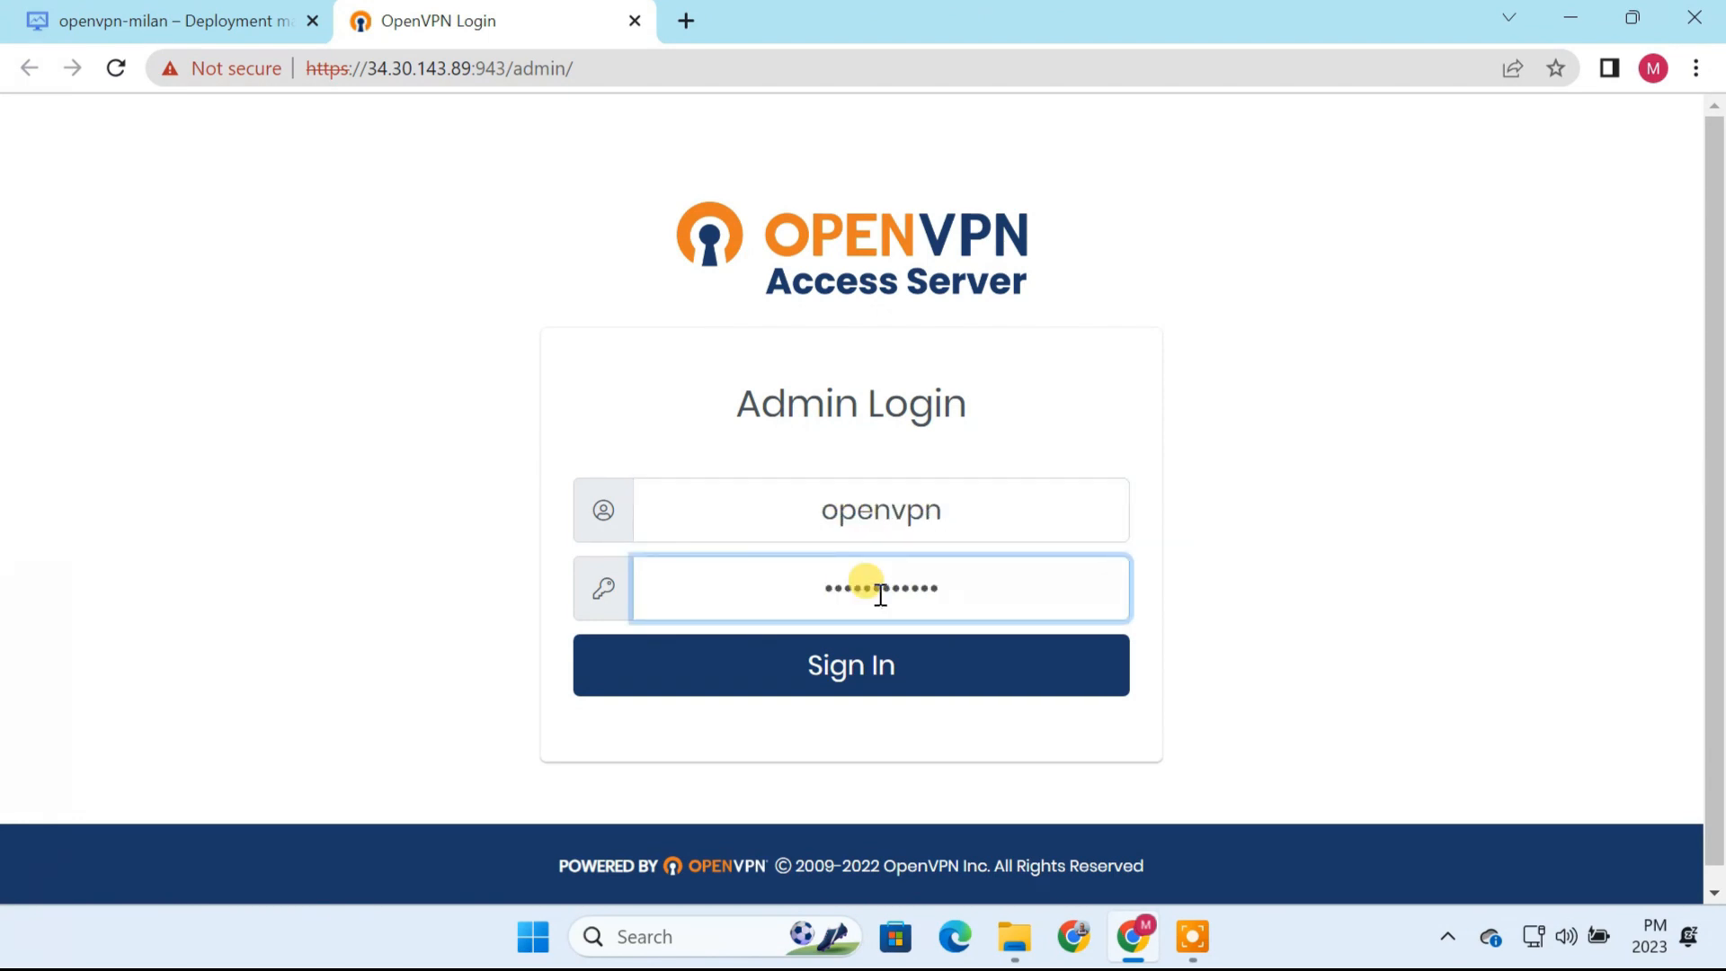
{"action": "left_click", "coordinate": [905, 666]}
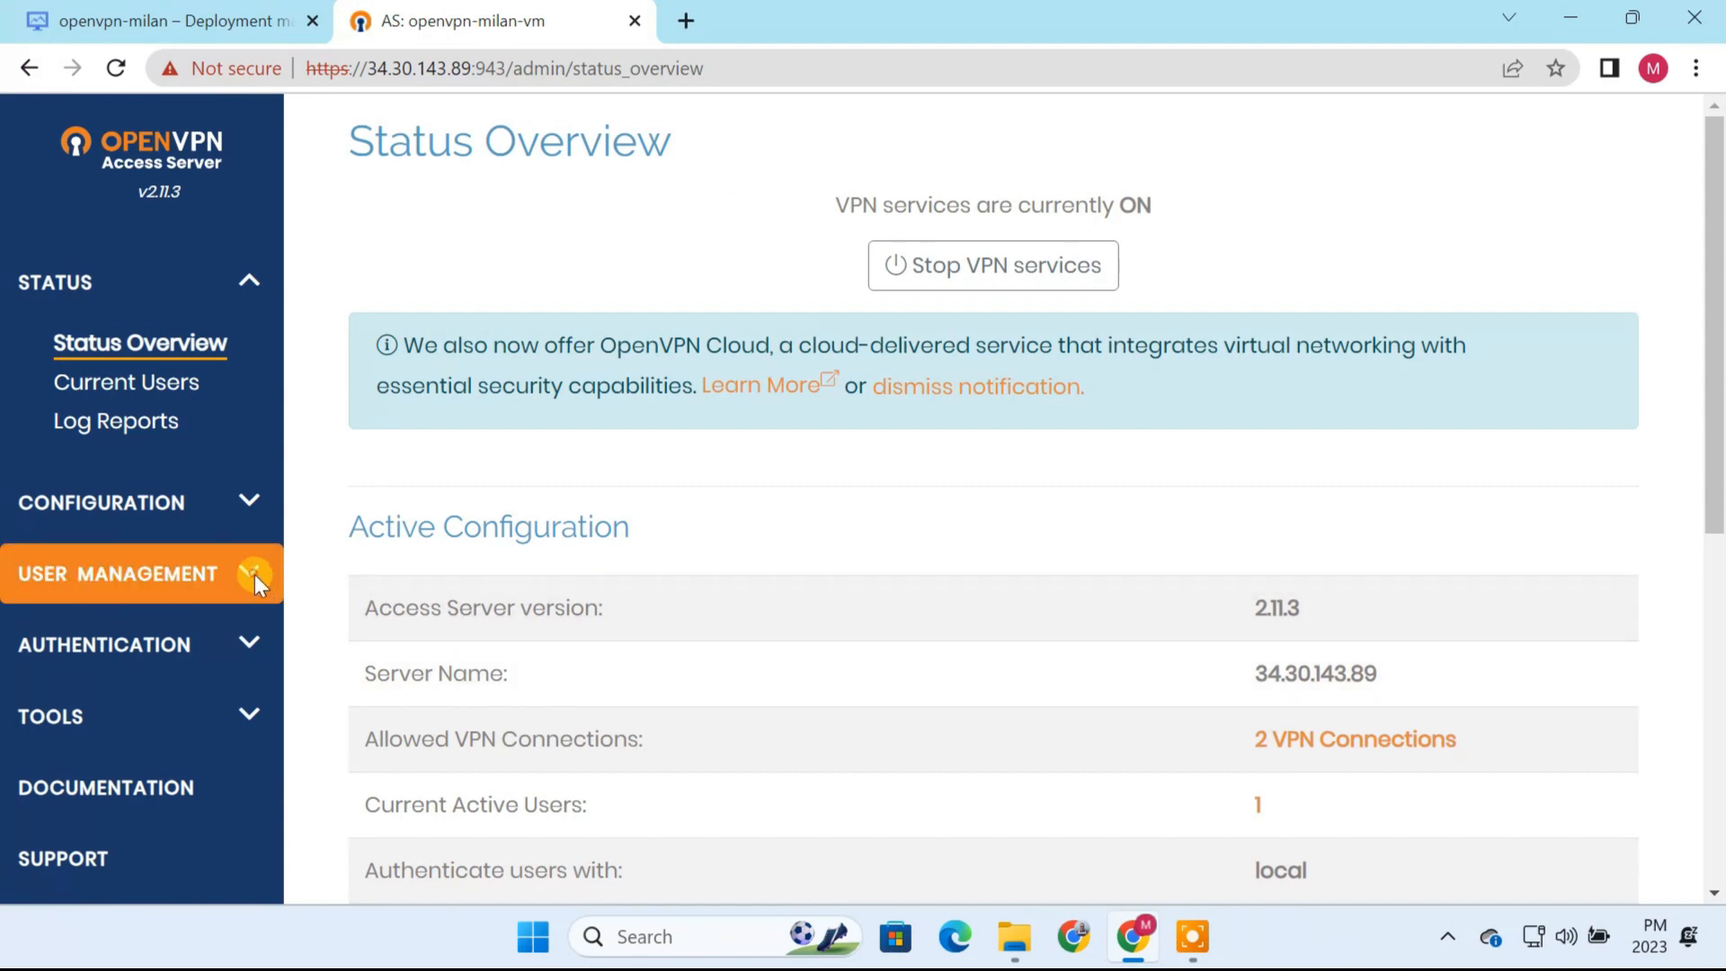
Step: Set a new local password for the openvpn user in User Permissions, save the settings and update the running server
{"action": "left_click", "coordinate": [255, 575]}
{"action": "left_click", "coordinate": [189, 490]}
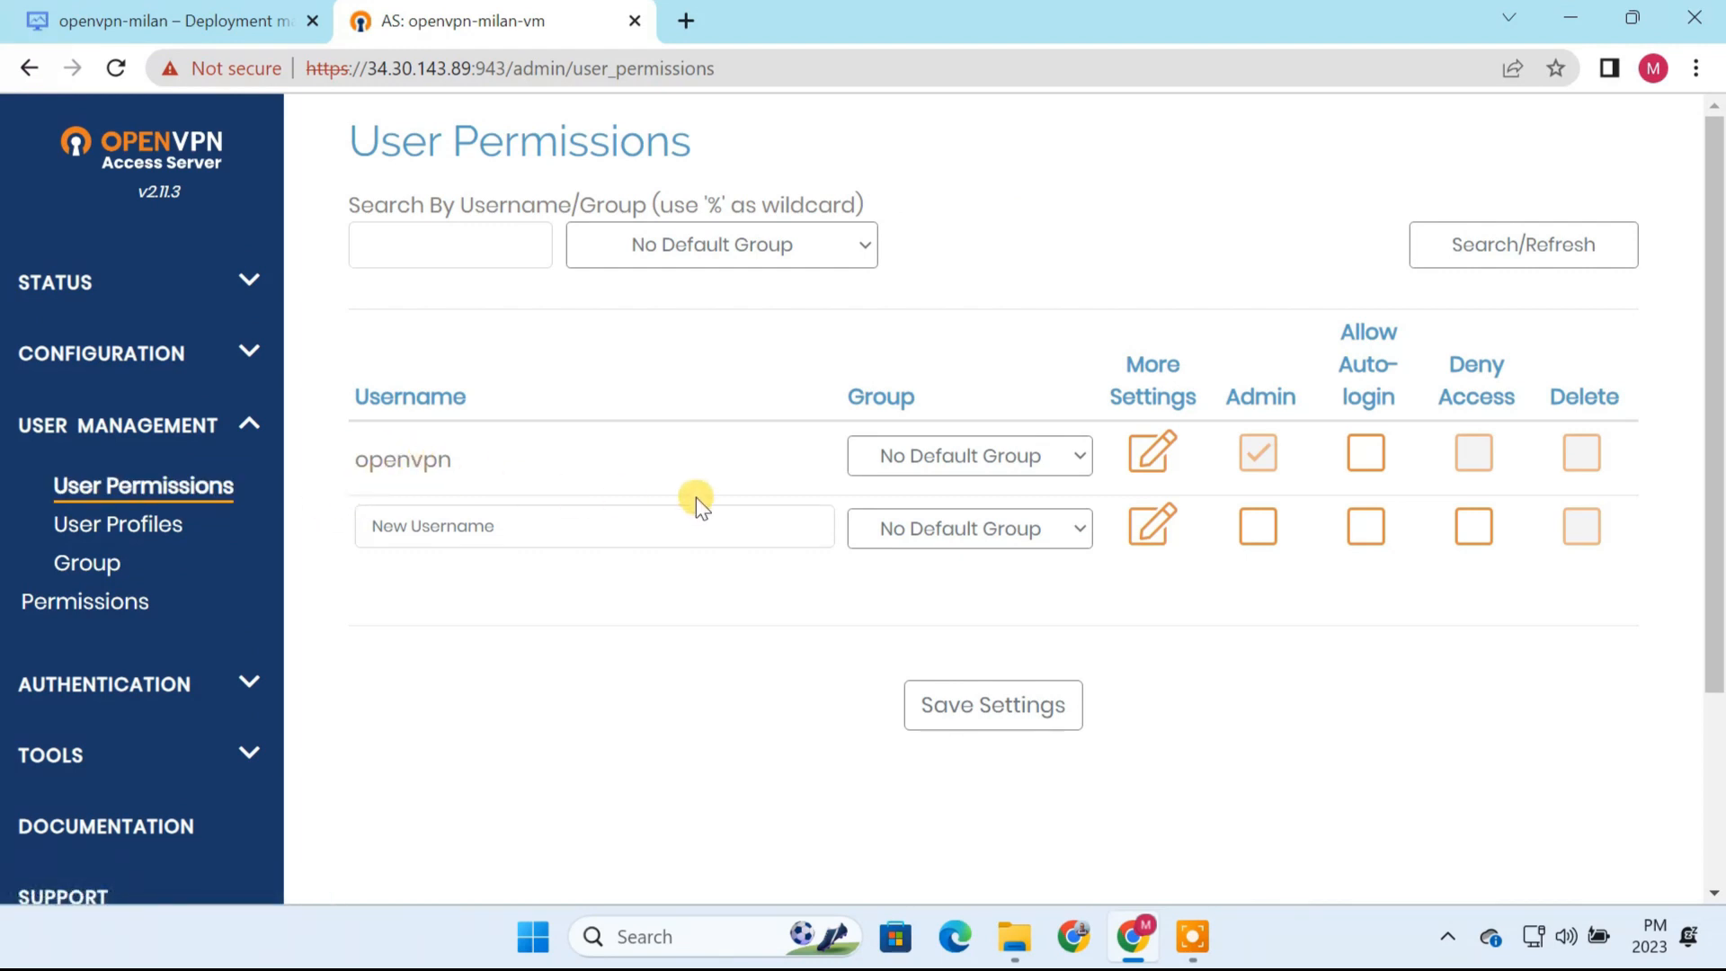
{"action": "left_click", "coordinate": [1153, 457]}
{"action": "scroll", "coordinate": [1137, 585], "scroll_direction": "down", "scroll_amount": 3}
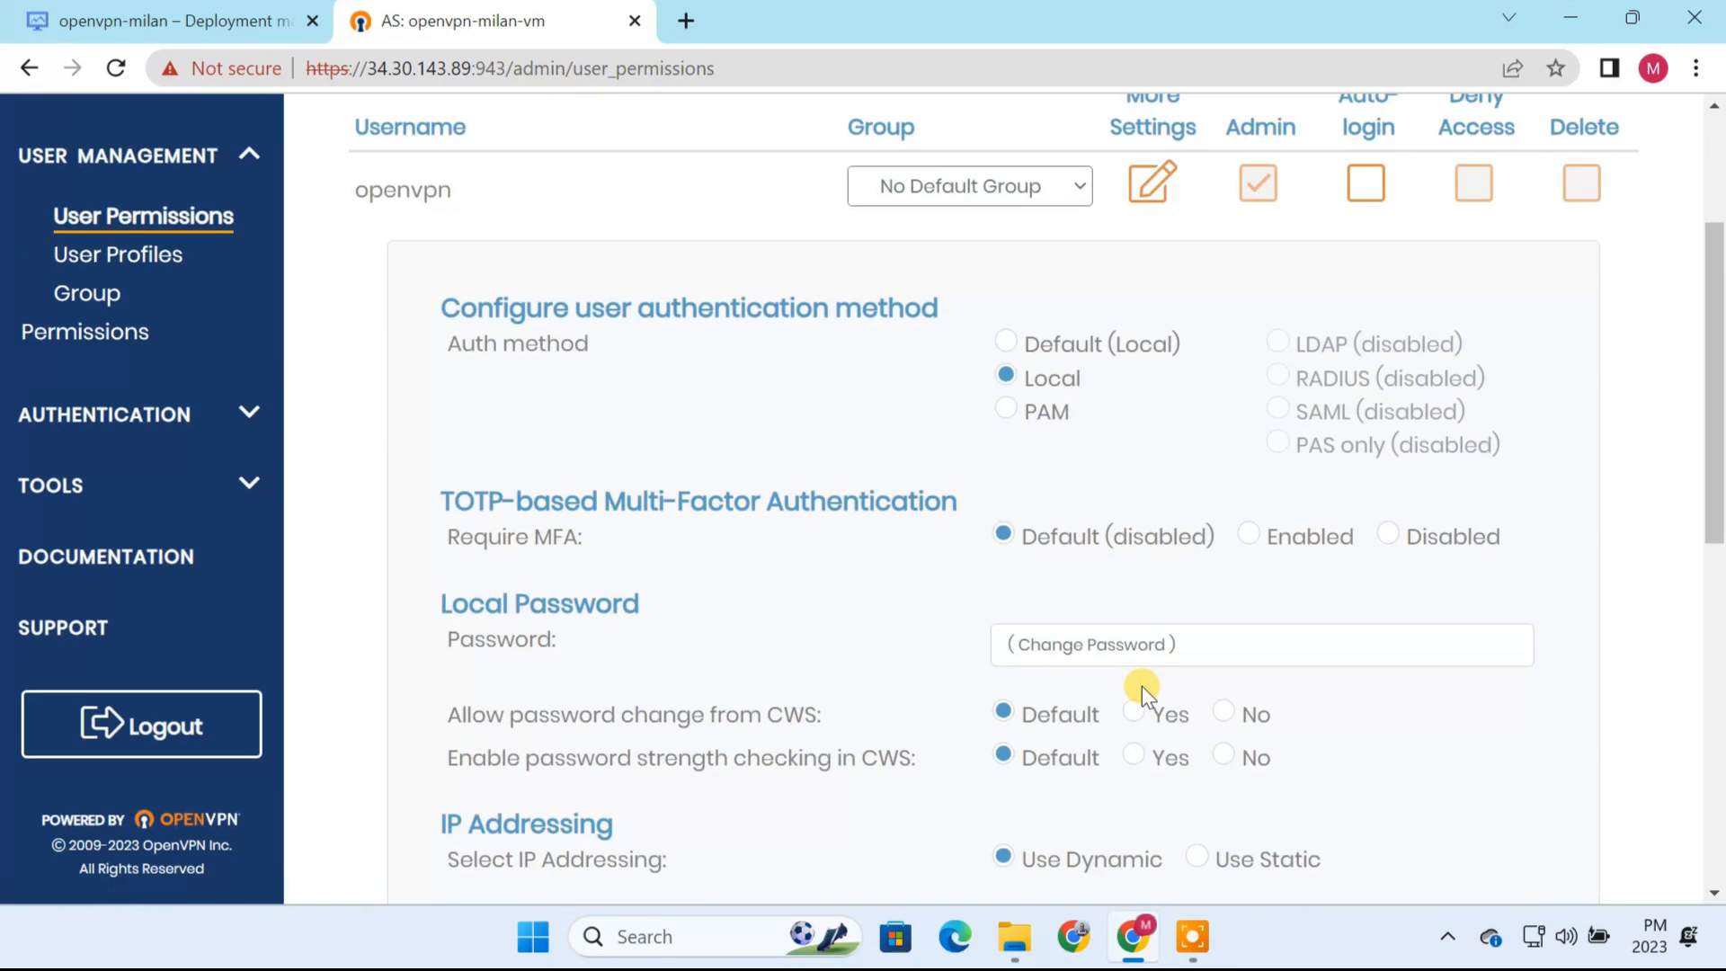
{"action": "left_click", "coordinate": [1050, 645]}
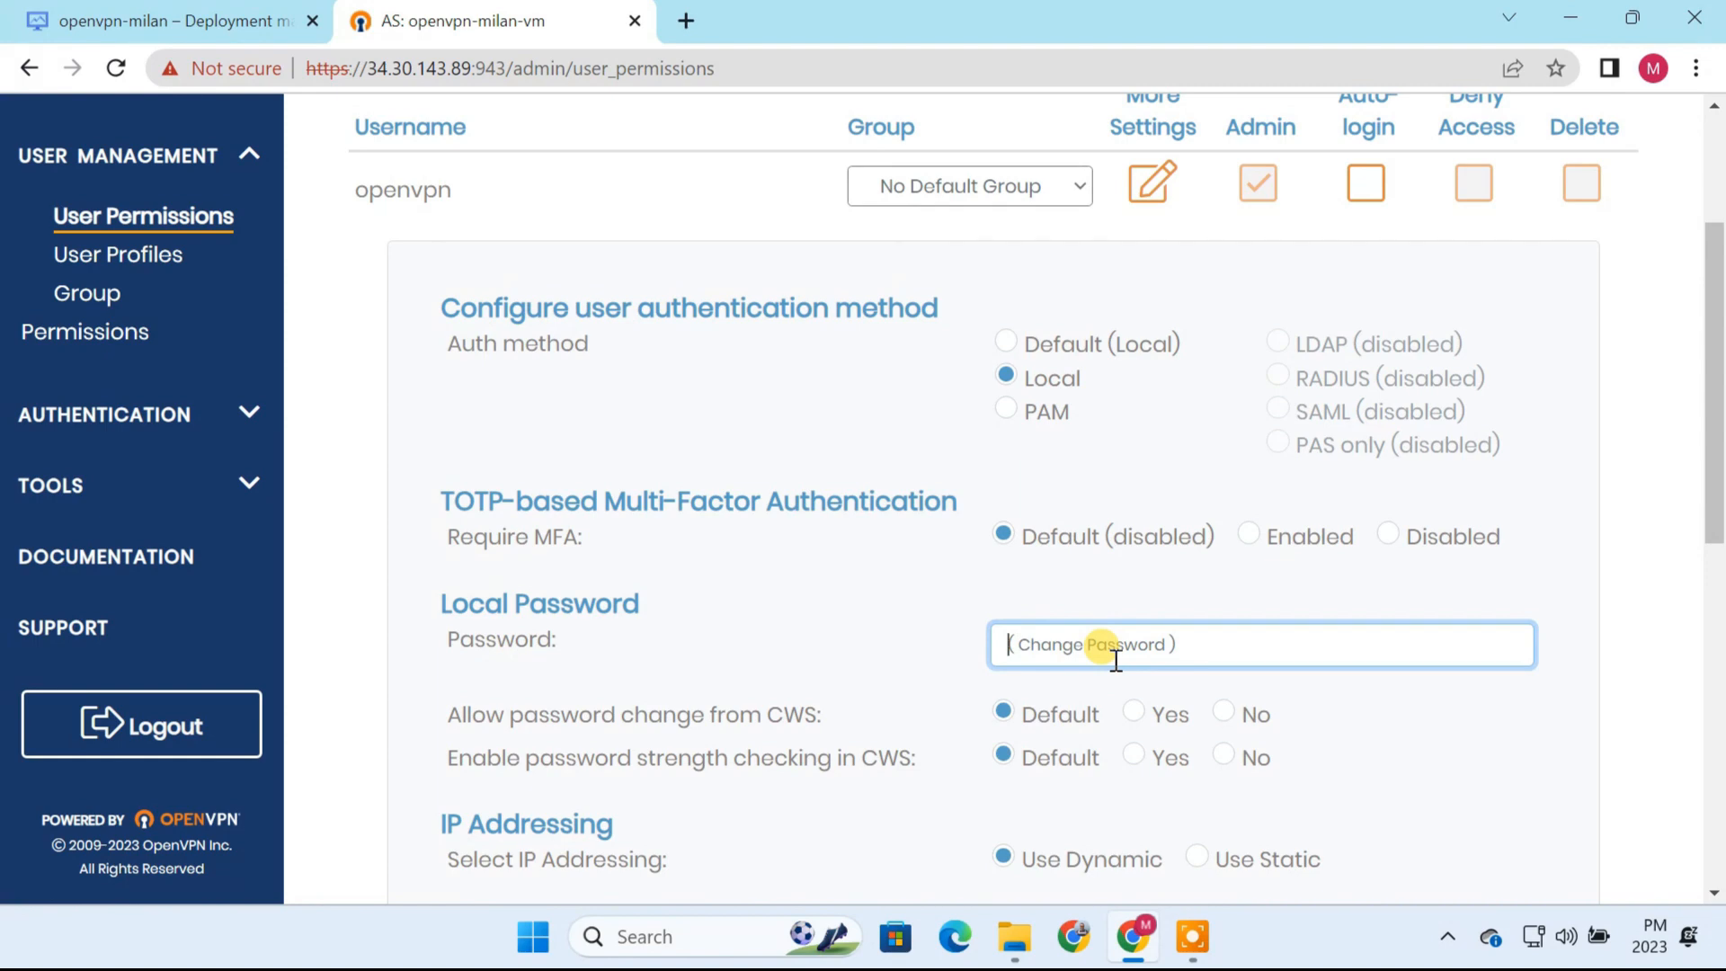
{"action": "type", "text": "•"}
{"action": "scroll", "coordinate": [1115, 661], "scroll_direction": "down", "scroll_amount": 8}
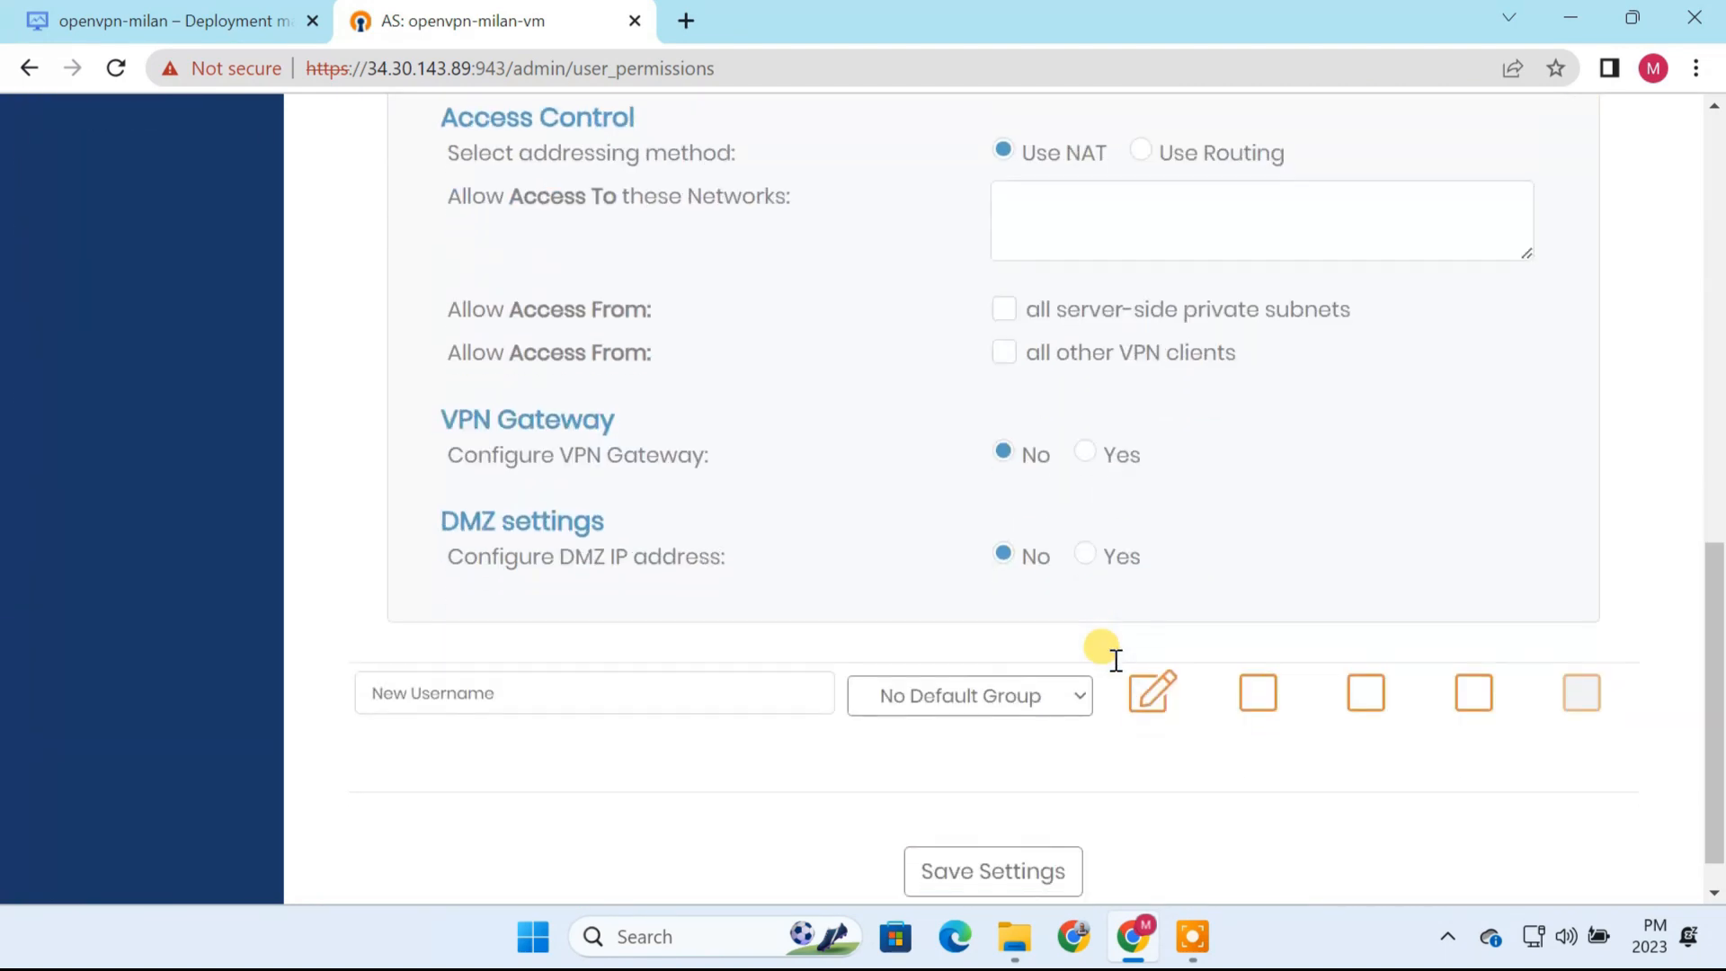
{"action": "left_click", "coordinate": [1012, 835]}
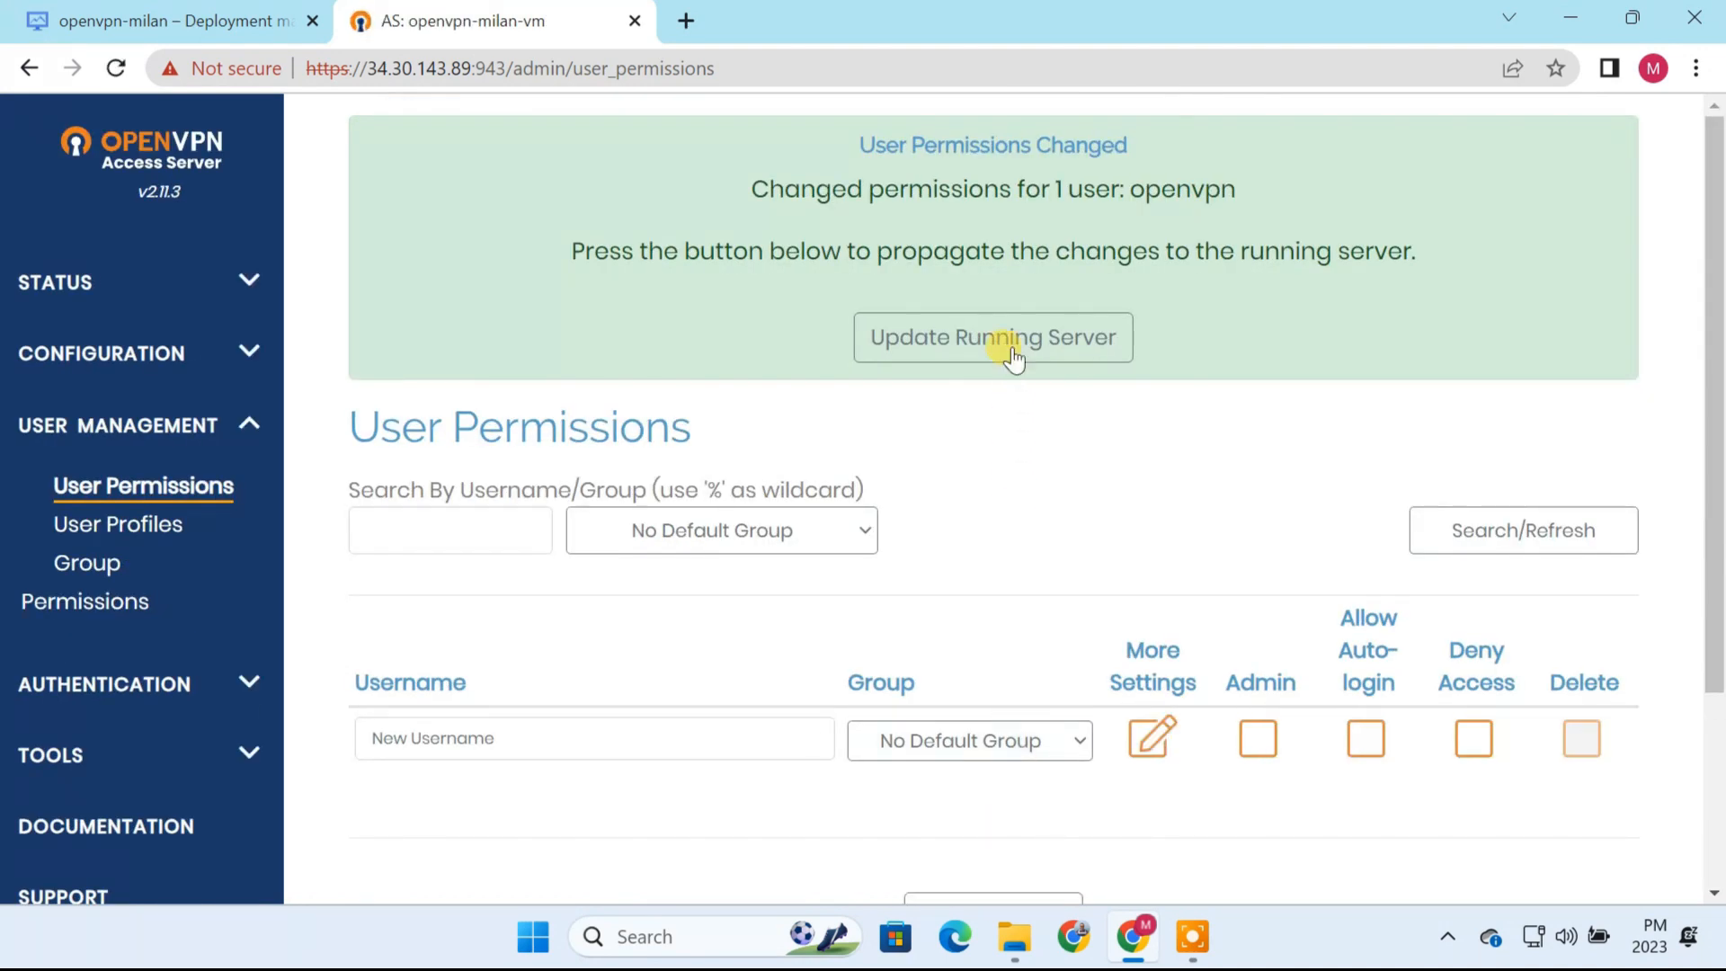
{"action": "left_click", "coordinate": [1009, 342]}
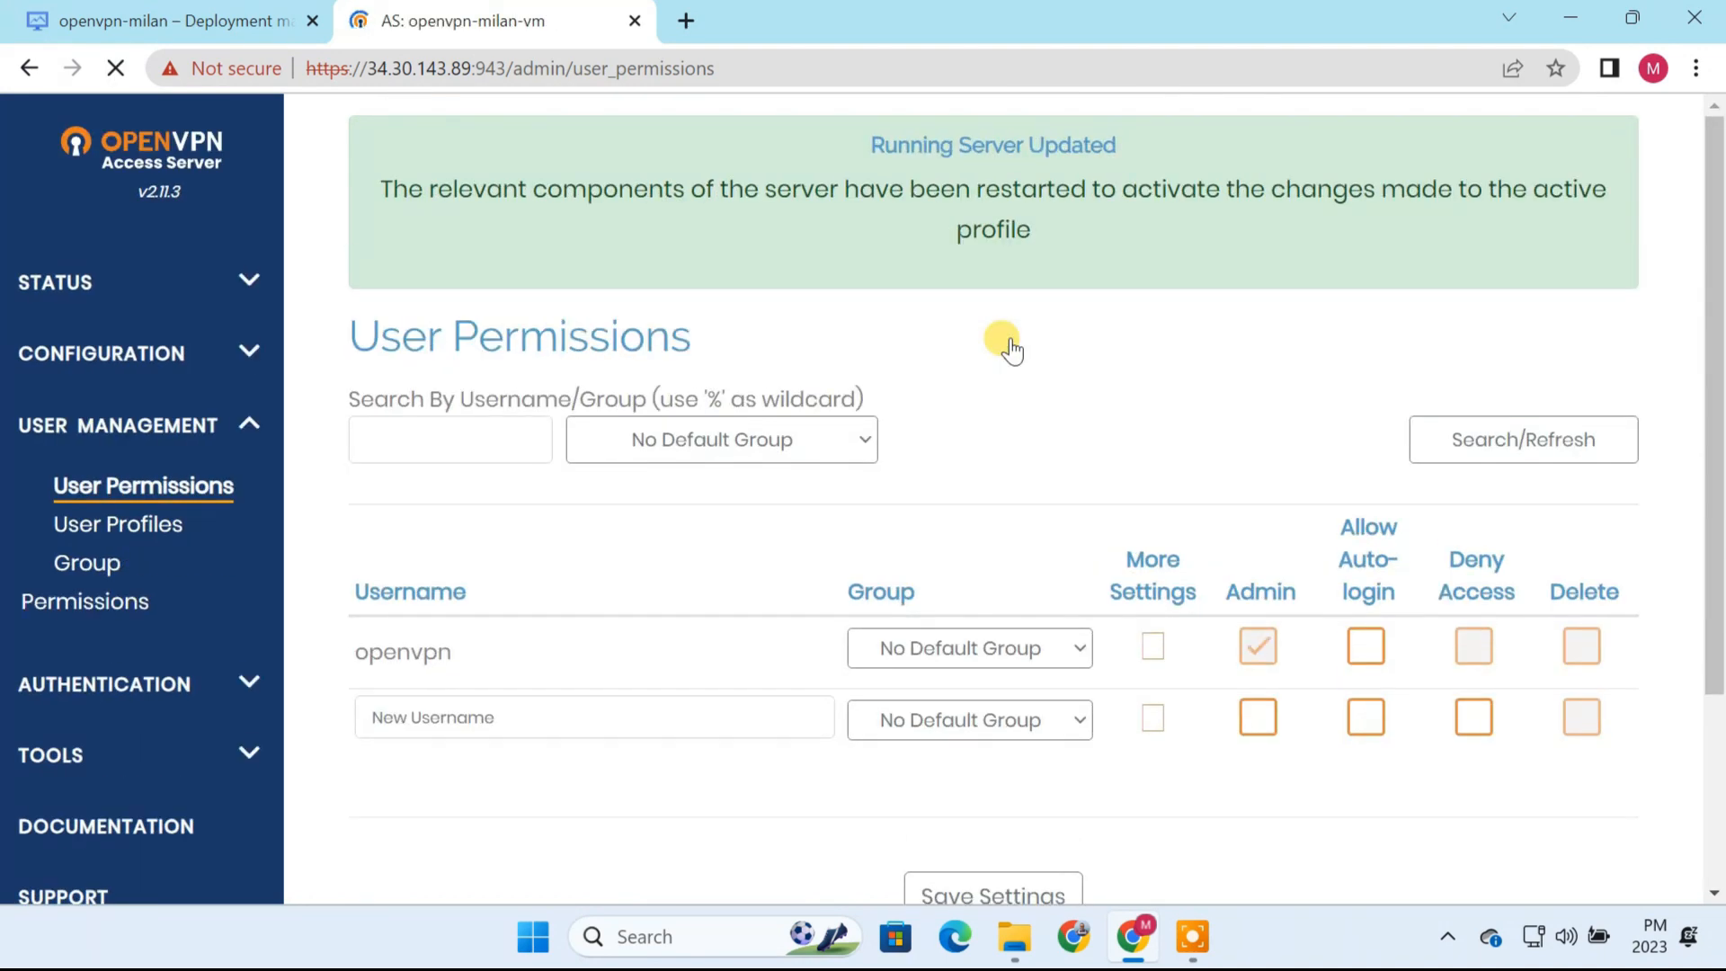